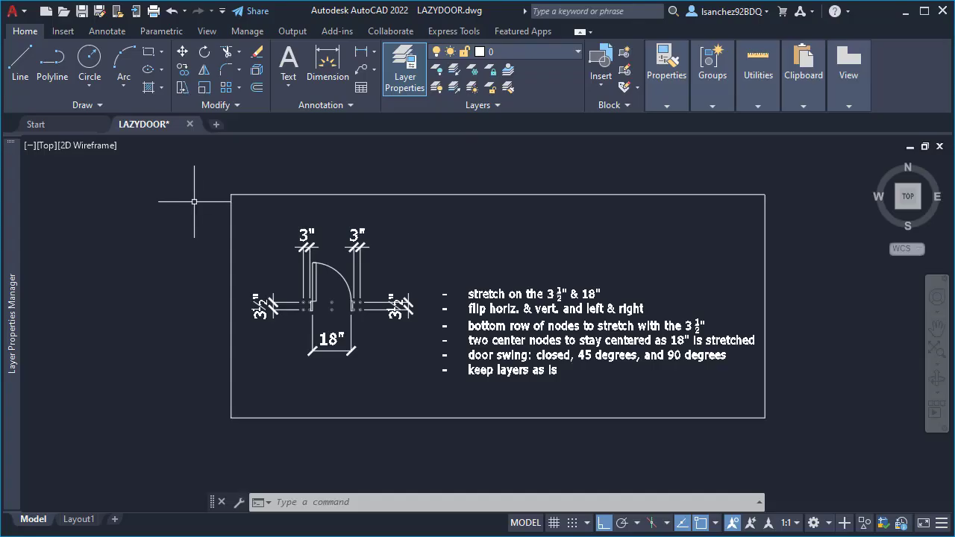
# Copy the door with all its dimensions to the empty area left of the framed requirements box.
pyautogui.click(186, 201)
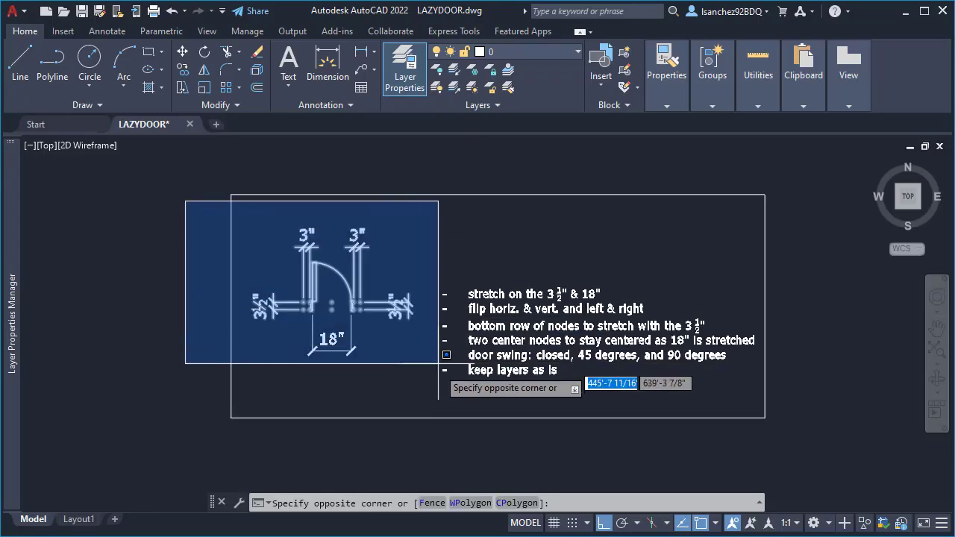
pyautogui.click(416, 405)
pyautogui.write('co')
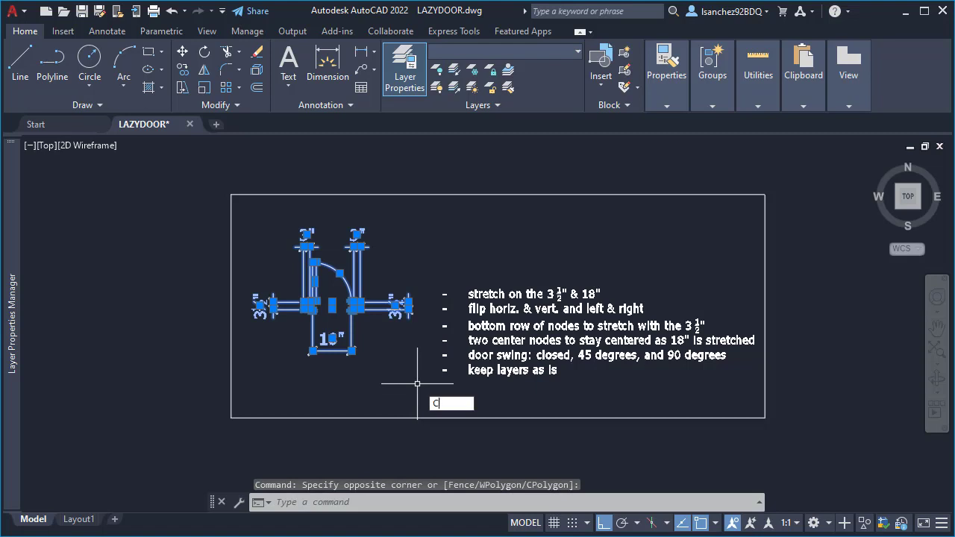
pyautogui.press('Return')
pyautogui.click(400, 371)
pyautogui.click(189, 382)
pyautogui.press('Escape')
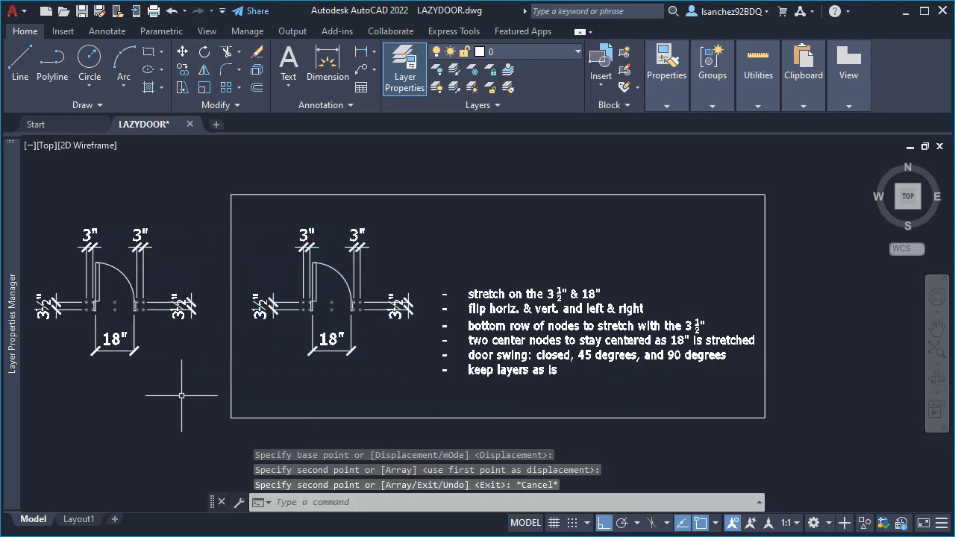
# Examine the framed door's dimensions and nodes together with the listed stretch, flip, door swing and layer requirements.
pyautogui.scroll(2, 301, 303)
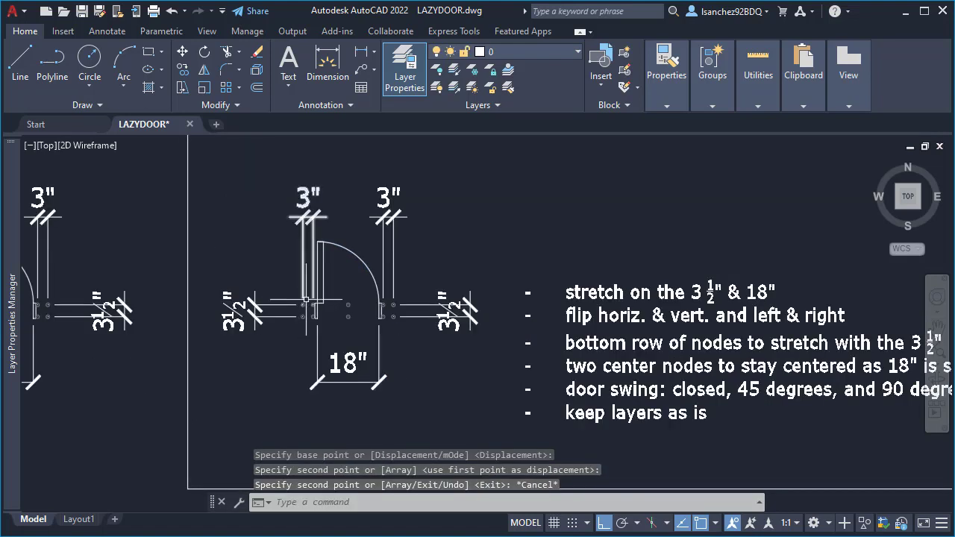
pyautogui.moveTo(301, 302); pyautogui.dragTo(201, 317, button='middle')
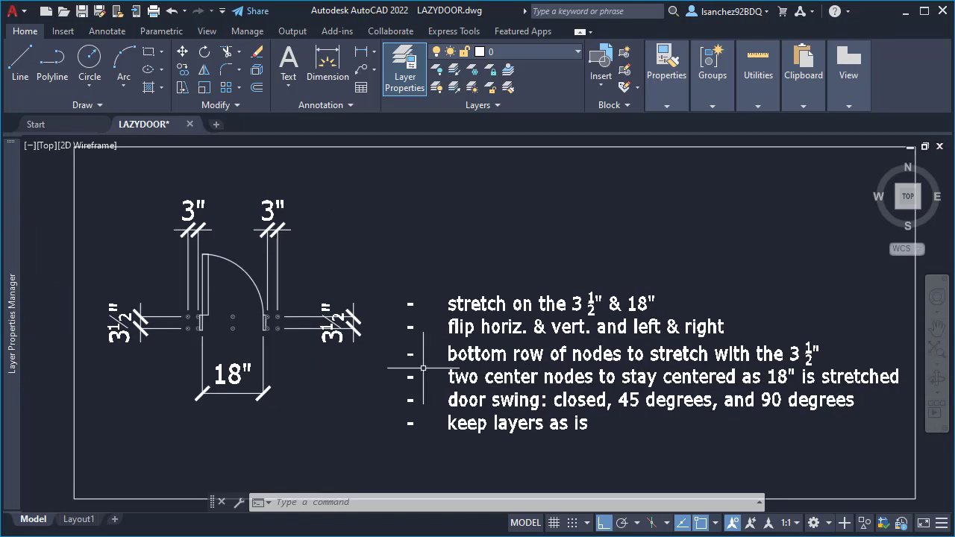
pyautogui.scroll(-2, 423, 368)
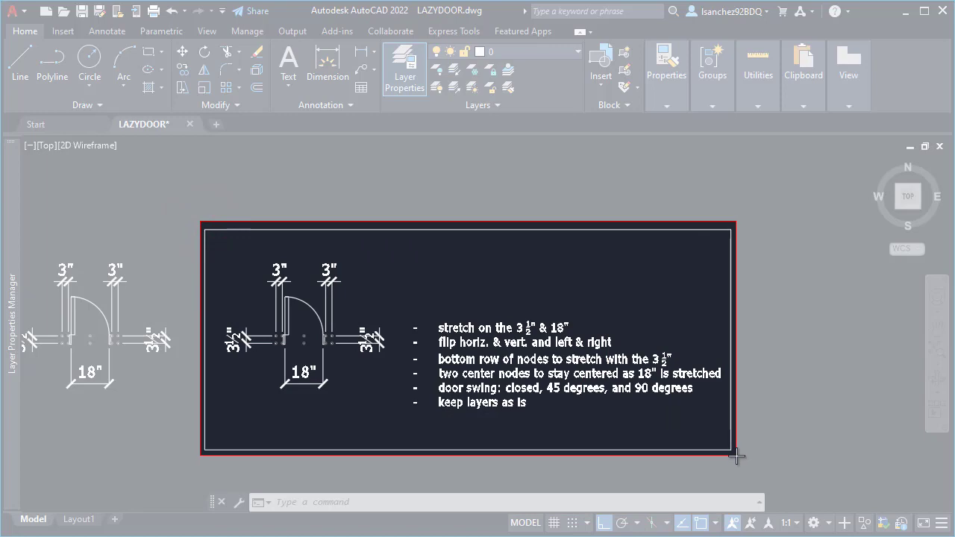
pyautogui.moveTo(736, 455); pyautogui.dragTo(736, 455)
pyautogui.click(400, 99)
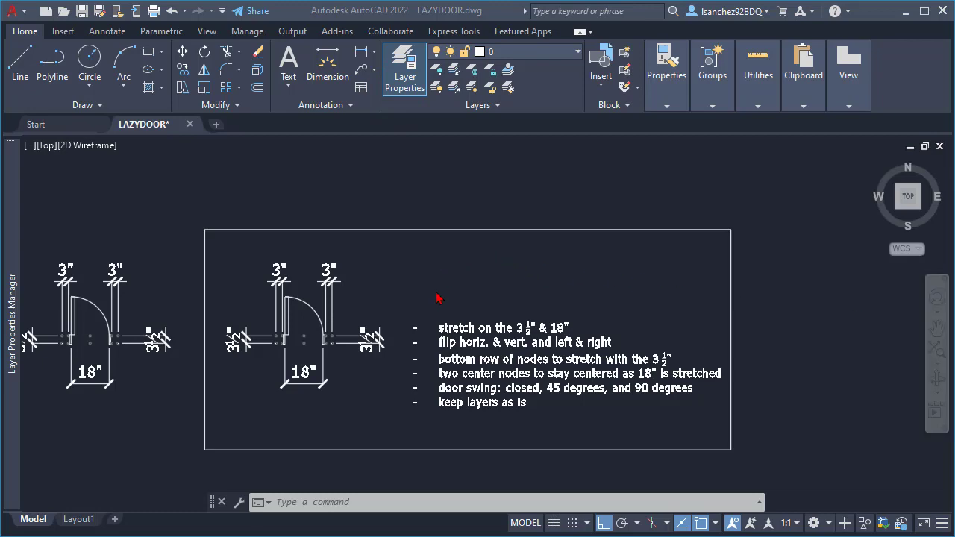
pyautogui.scroll(5, 258, 360)
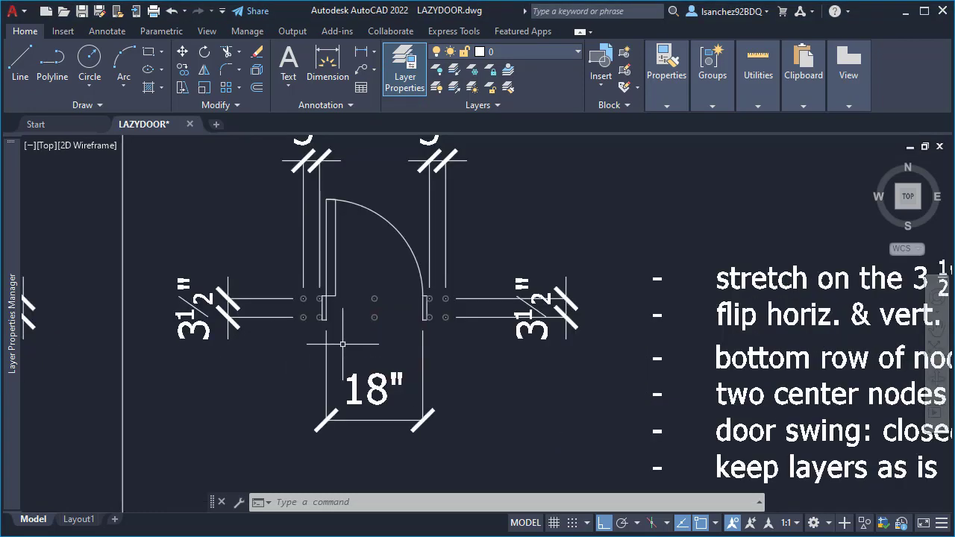
pyautogui.moveTo(342, 344); pyautogui.dragTo(485, 415, button='middle')
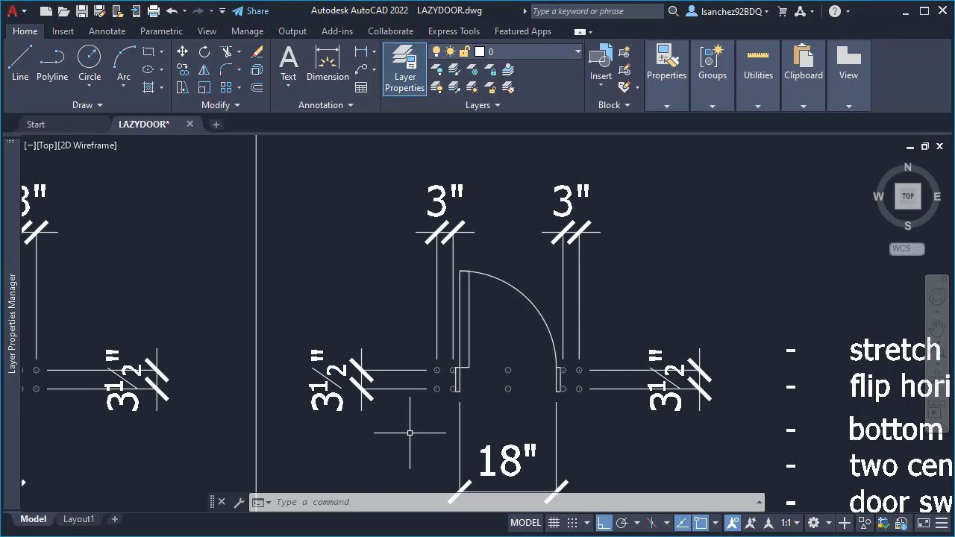
pyautogui.moveTo(671, 441)
pyautogui.mouseDown(button='middle')
pyautogui.moveTo(575, 410)
pyautogui.moveTo(675, 377)
pyautogui.moveTo(544, 370)
pyautogui.mouseUp(button='middle')
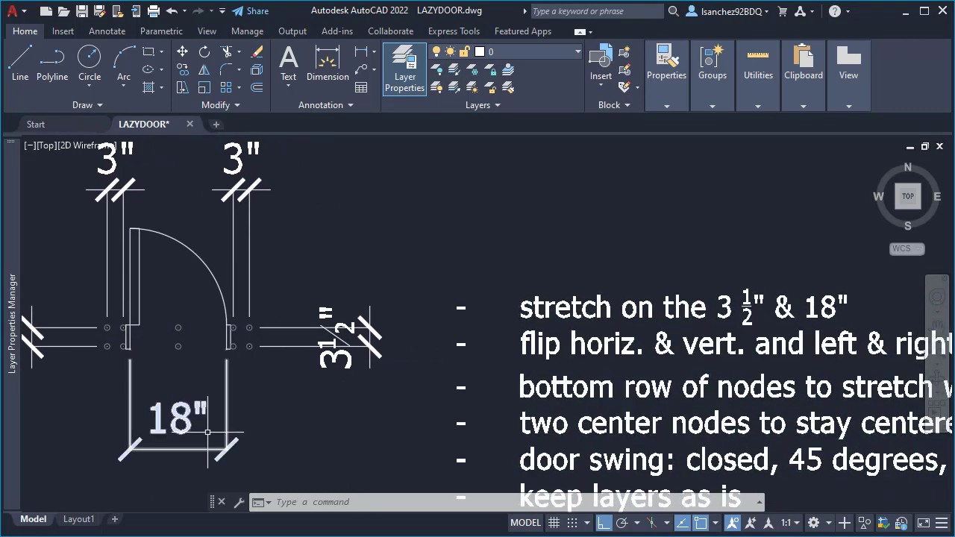
pyautogui.moveTo(196, 445)
pyautogui.mouseDown(button='middle')
pyautogui.moveTo(421, 439)
pyautogui.moveTo(468, 407)
pyautogui.mouseUp(button='middle')
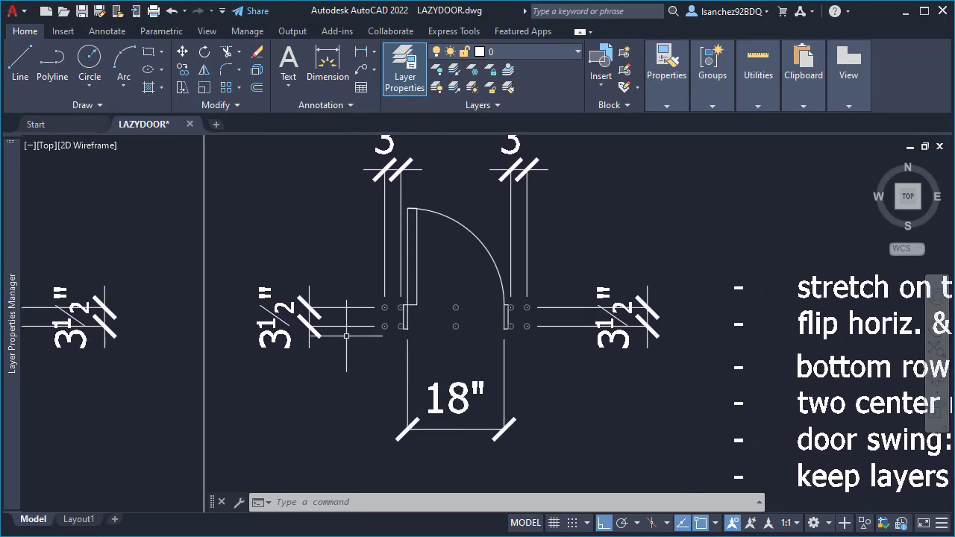
# Erase both 3 1/2" dimensions, both 3" dimensions and the 18" dimension around the framed door.
pyautogui.click(351, 373)
pyautogui.click(302, 276)
pyautogui.press('Delete')
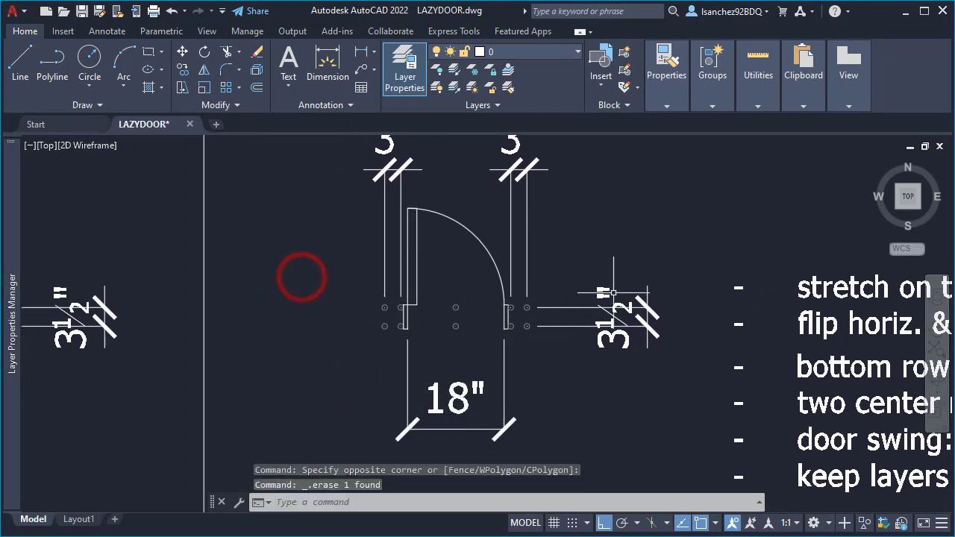
pyautogui.click(648, 382)
pyautogui.click(603, 277)
pyautogui.press('Delete')
pyautogui.click(562, 193)
pyautogui.click(349, 152)
pyautogui.press('Delete')
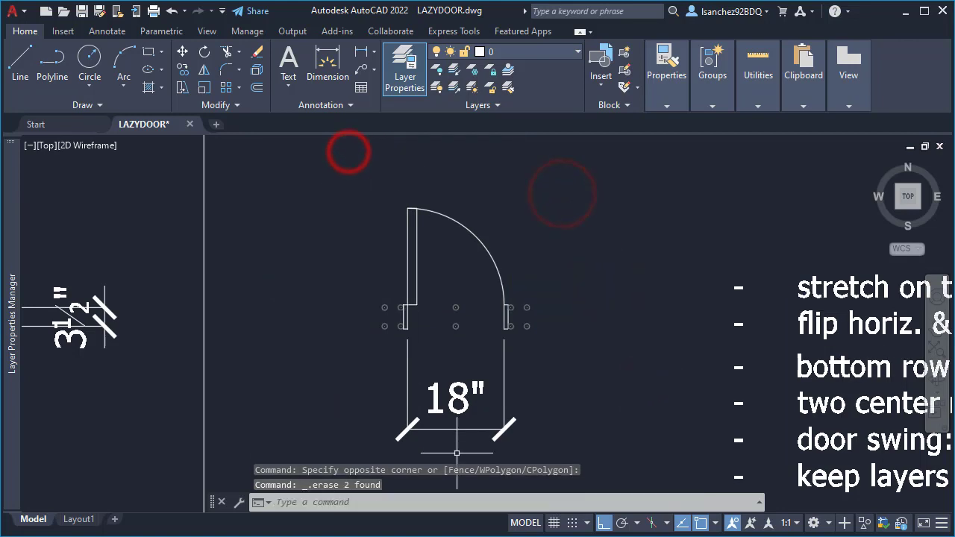
pyautogui.click(457, 453)
pyautogui.click(436, 402)
pyautogui.press('Delete')
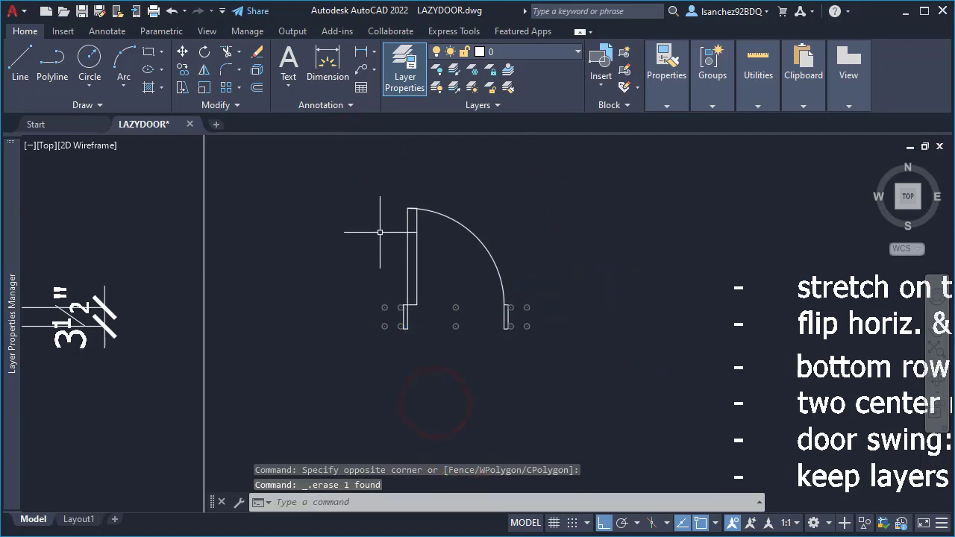
# Move all the framed door's linework and nodes to layer 0.
pyautogui.scroll(2, 380, 232)
pyautogui.click(324, 185)
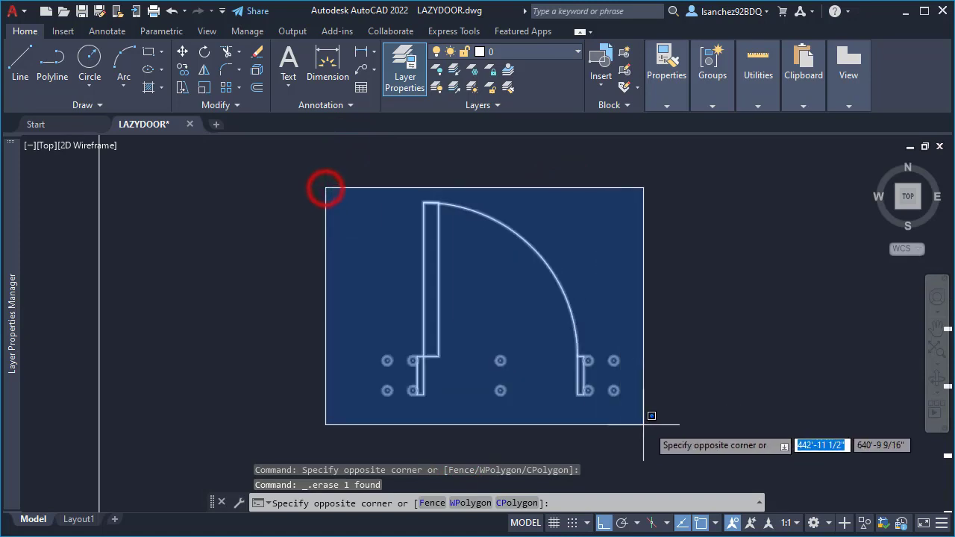
pyautogui.click(685, 430)
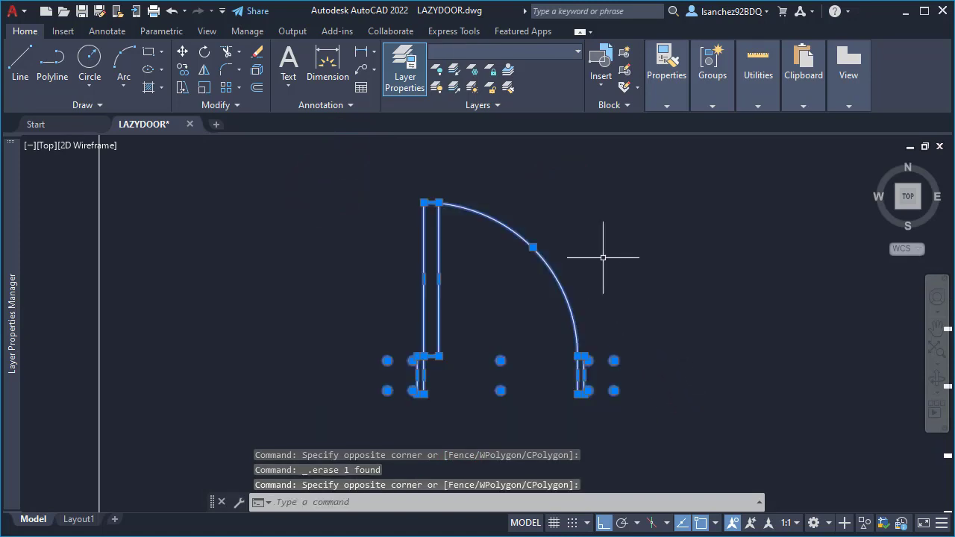
pyautogui.click(539, 58)
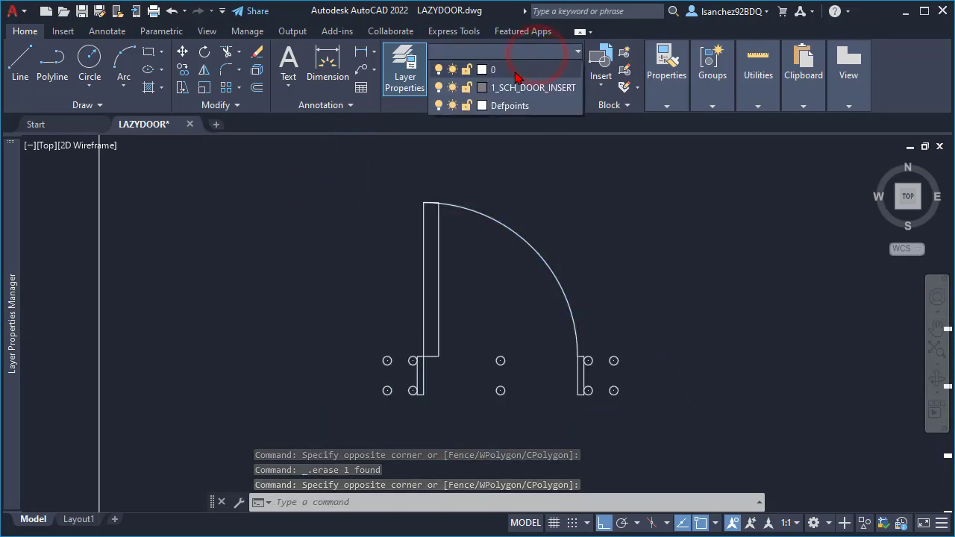
pyautogui.click(515, 71)
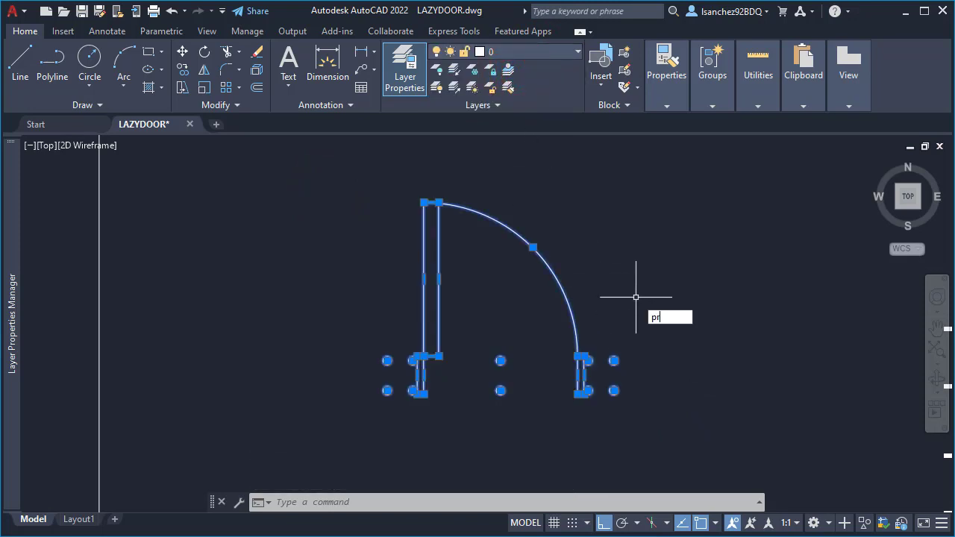
# Open the Properties palette with Anchor Left docking and set the linetype of all the door objects to ByLayer.
pyautogui.press('Return')
pyautogui.rightClick(10, 135)
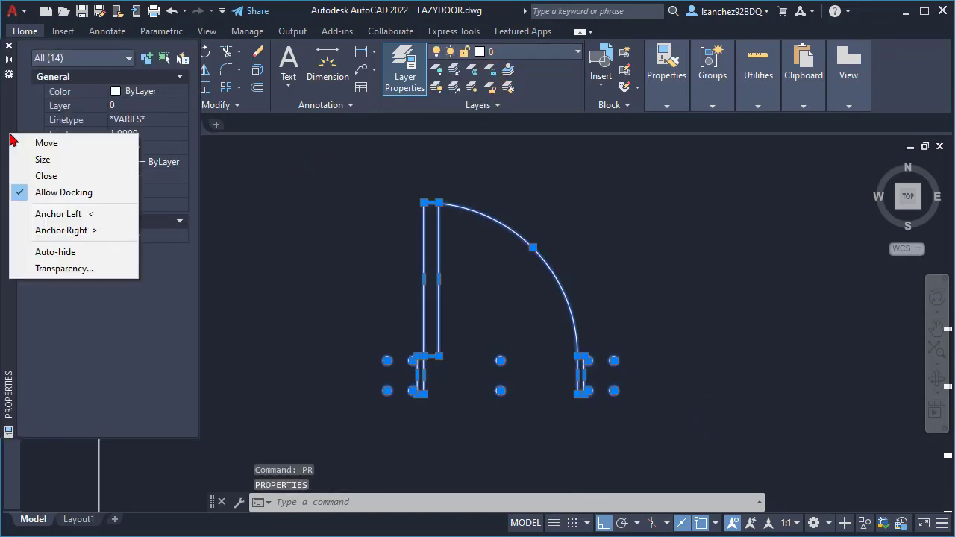
pyautogui.click(48, 214)
pyautogui.moveTo(20, 401)
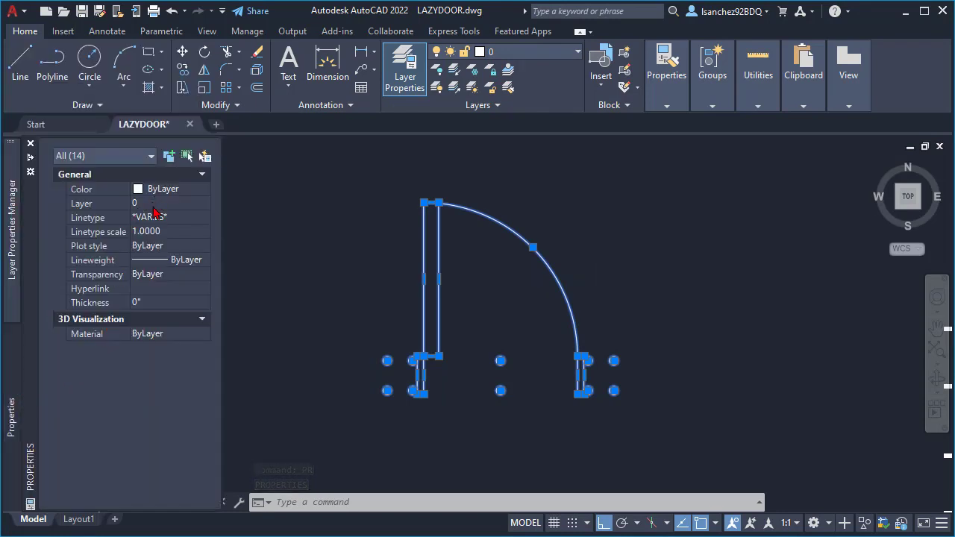
pyautogui.click(171, 224)
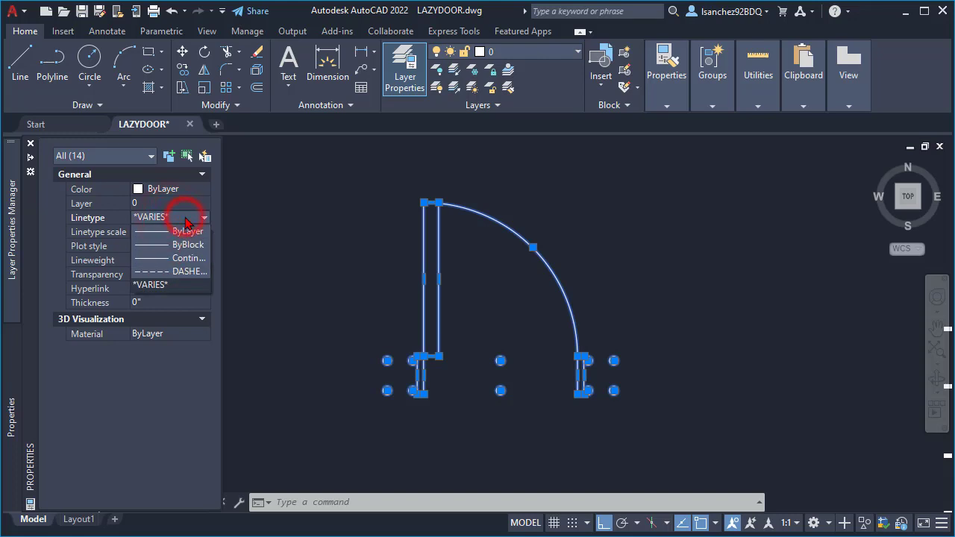
pyautogui.click(186, 231)
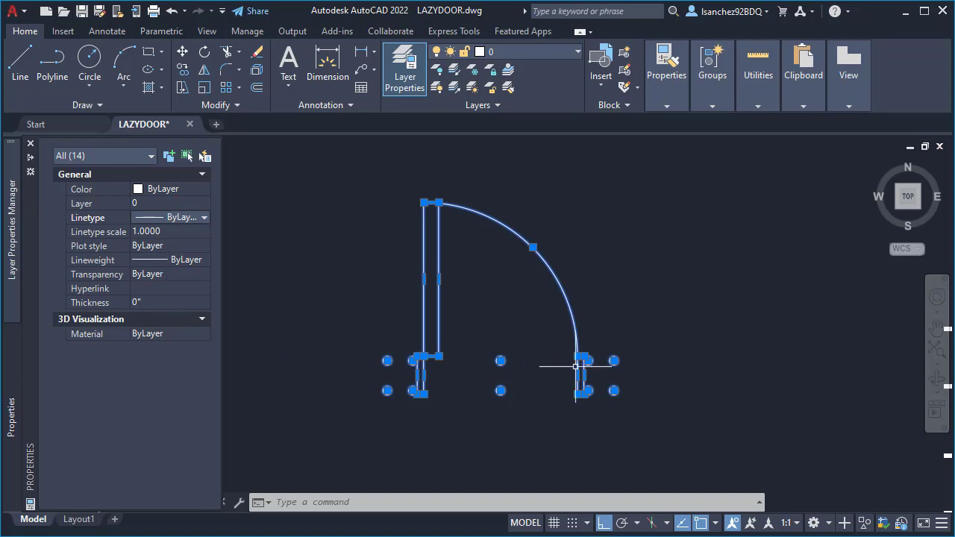
pyautogui.press('Escape')
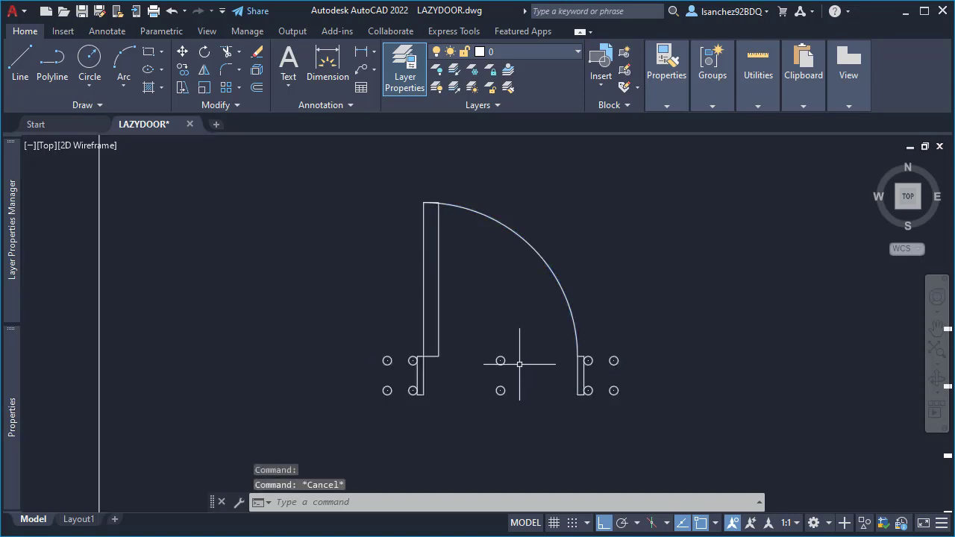
# Convert the door linework and nodes into a block named LAZY-DOOR, with its base point specified on-screen at the door panel's lower hinge corner.
pyautogui.click(645, 421)
pyautogui.click(341, 186)
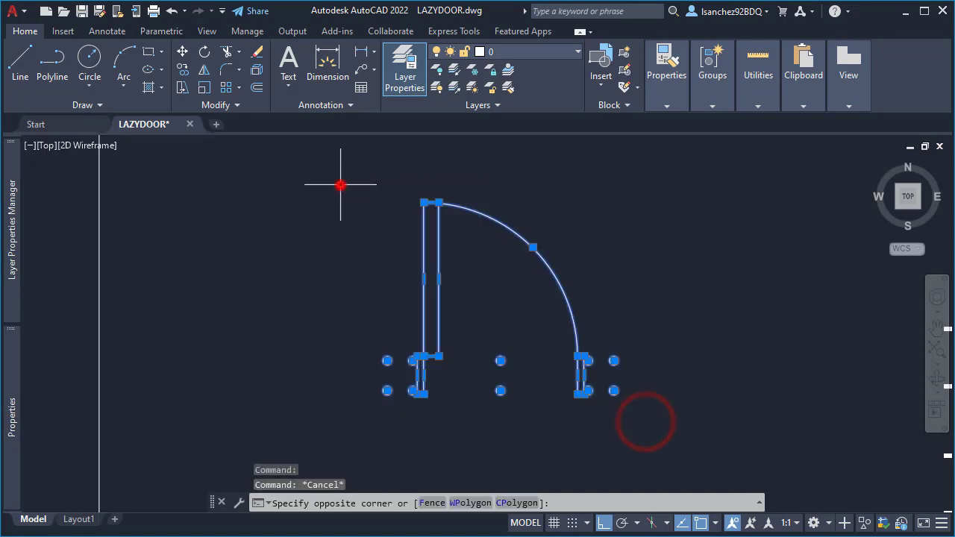
pyautogui.write('B')
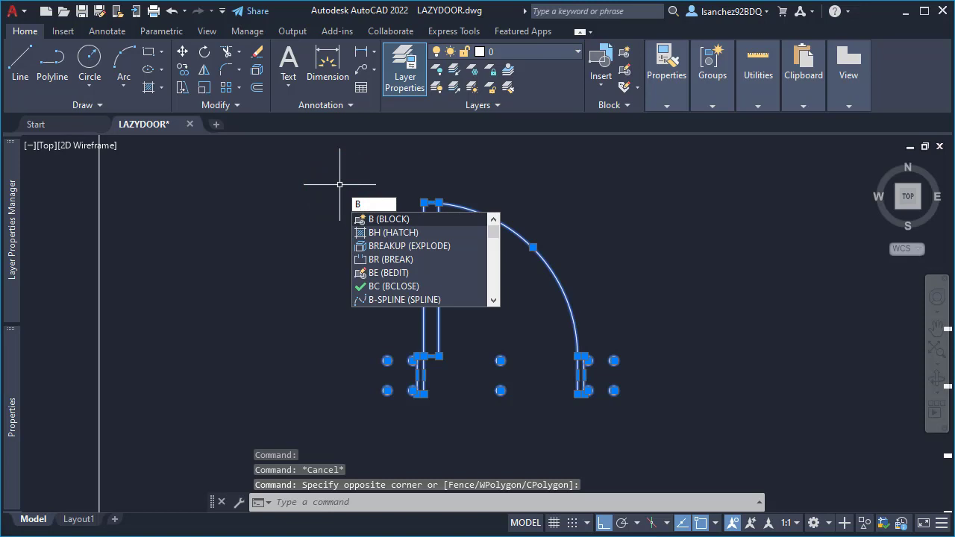
pyautogui.click(395, 222)
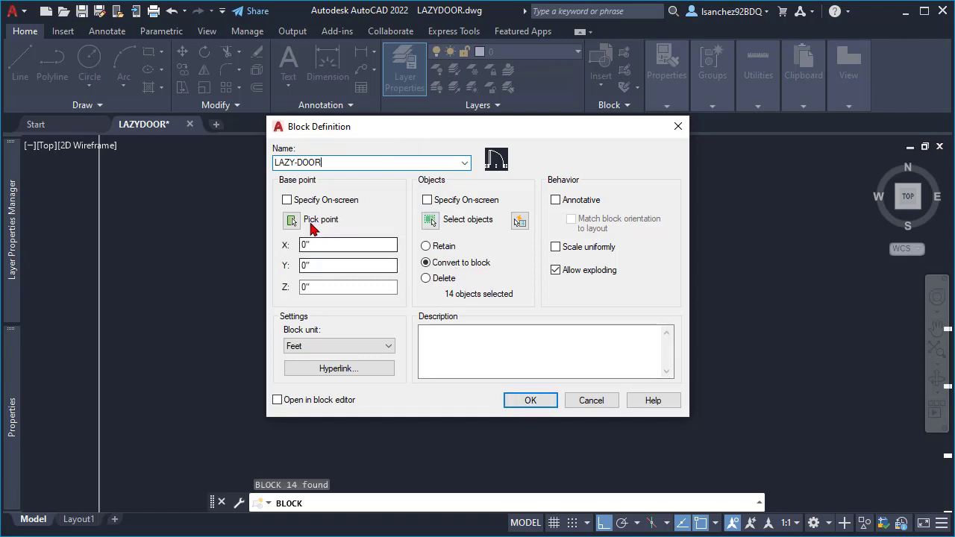
pyautogui.click(288, 200)
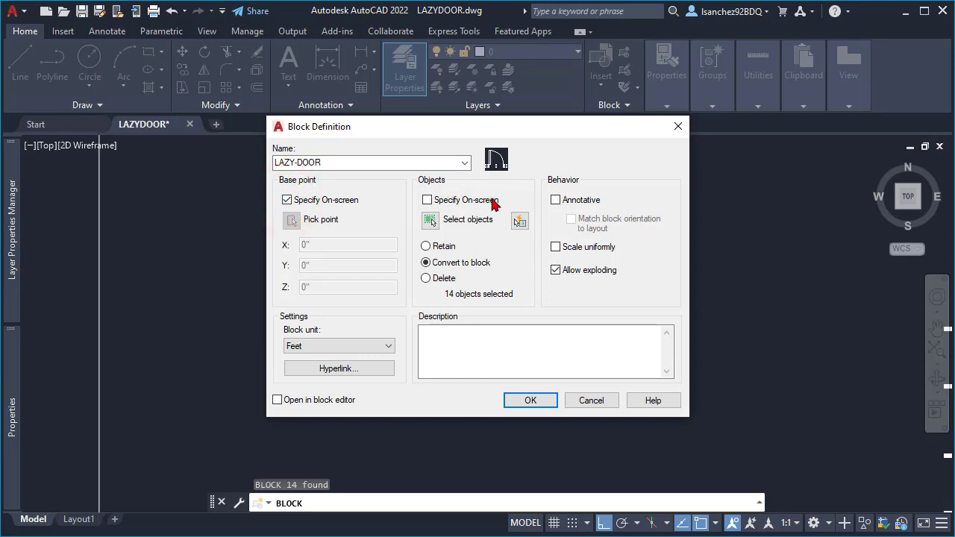
pyautogui.click(527, 402)
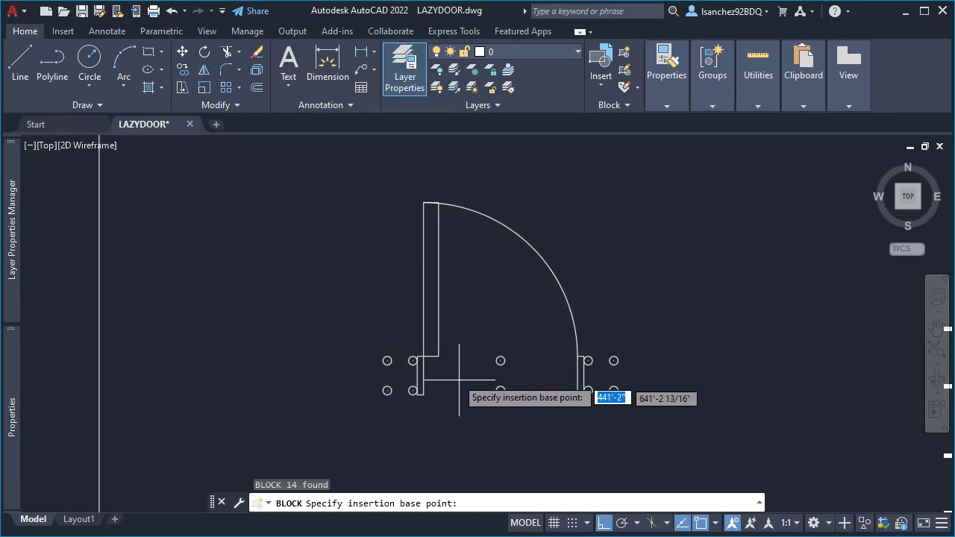
pyautogui.scroll(2, 449, 376)
pyautogui.scroll(2, 449, 376)
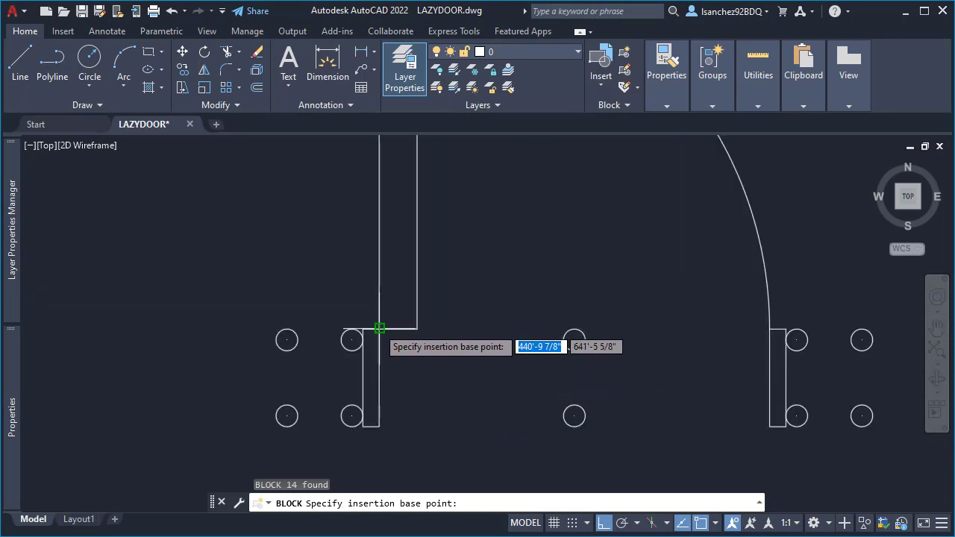
pyautogui.click(380, 328)
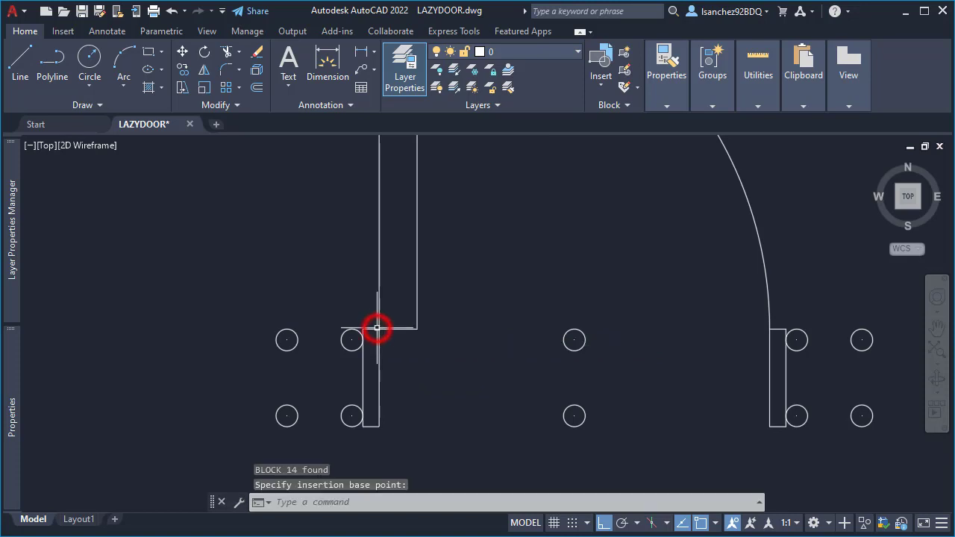
# Open the LAZY-DOOR block in the Block Editor.
pyautogui.scroll(-4, 405, 403)
pyautogui.click(410, 353)
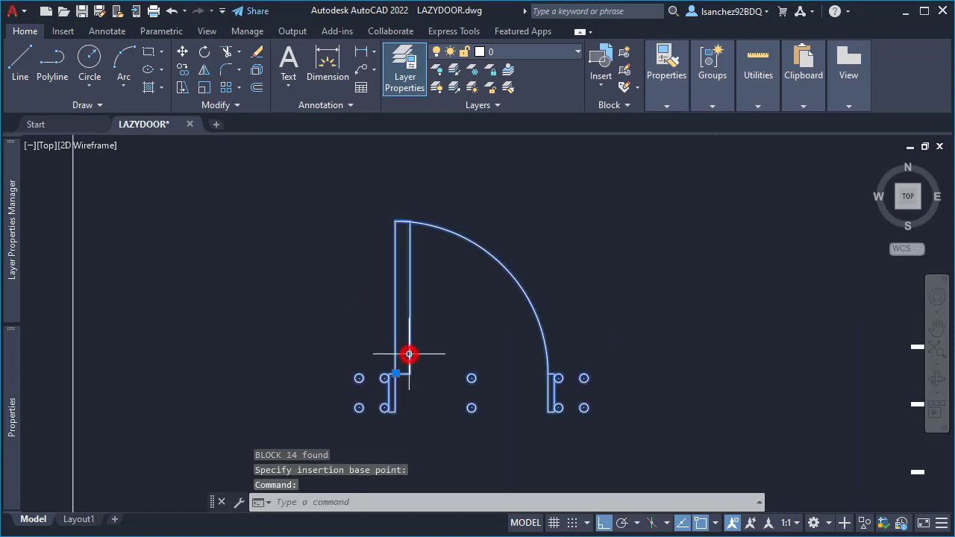
pyautogui.rightClick(410, 351)
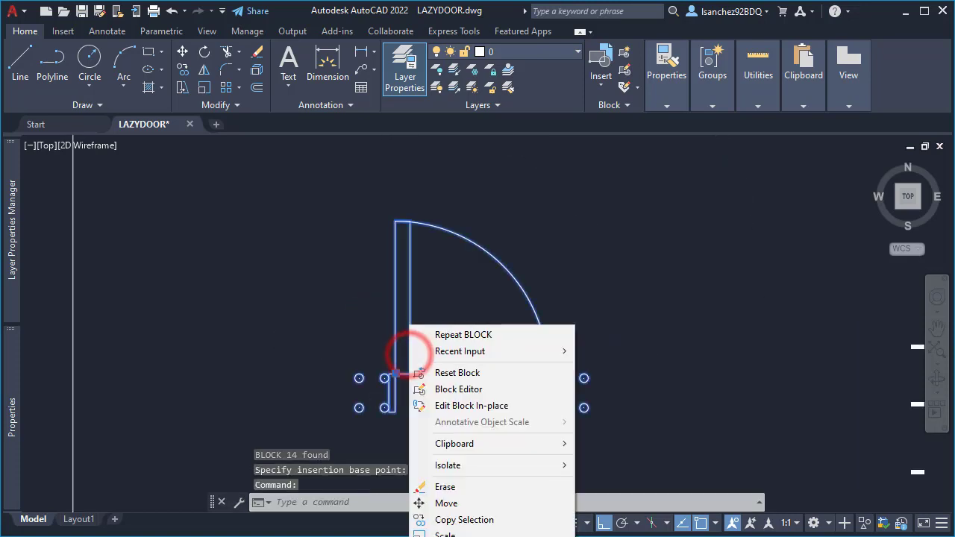
pyautogui.click(446, 391)
pyautogui.moveTo(453, 363); pyautogui.dragTo(509, 356, button='middle')
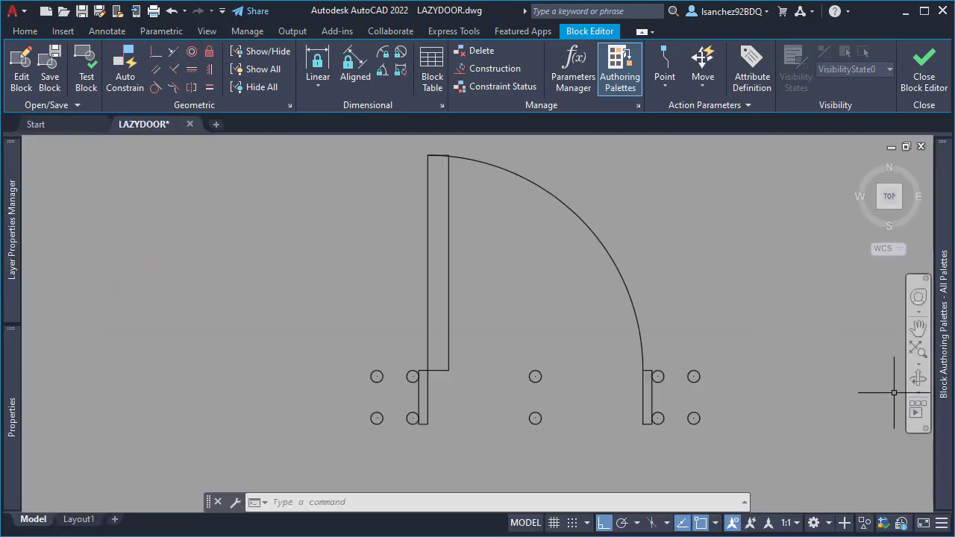
# Add a vertical linear parameter from the door's hinge corner to the hinge jamb's lower inner corner, with its label beyond the outer nodes.
pyautogui.moveTo(944, 302)
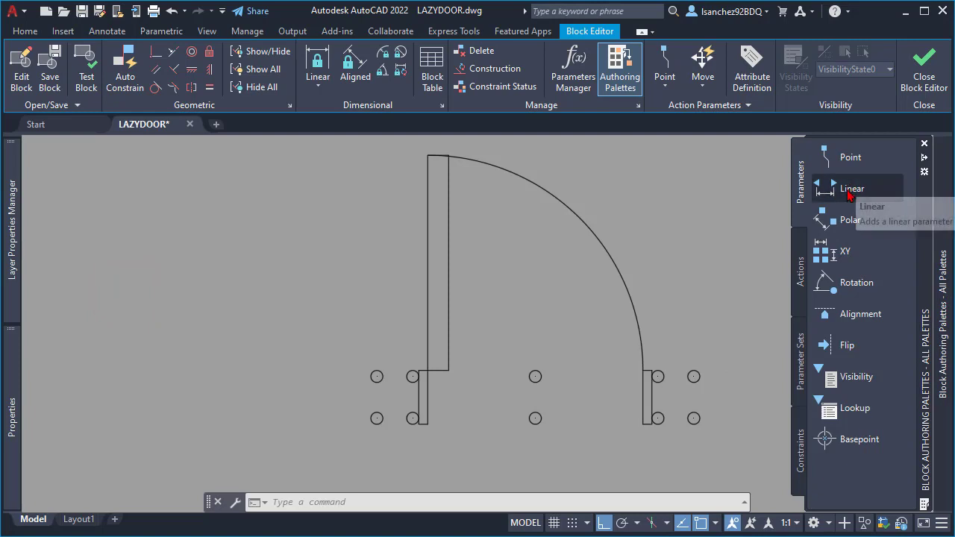
pyautogui.click(848, 196)
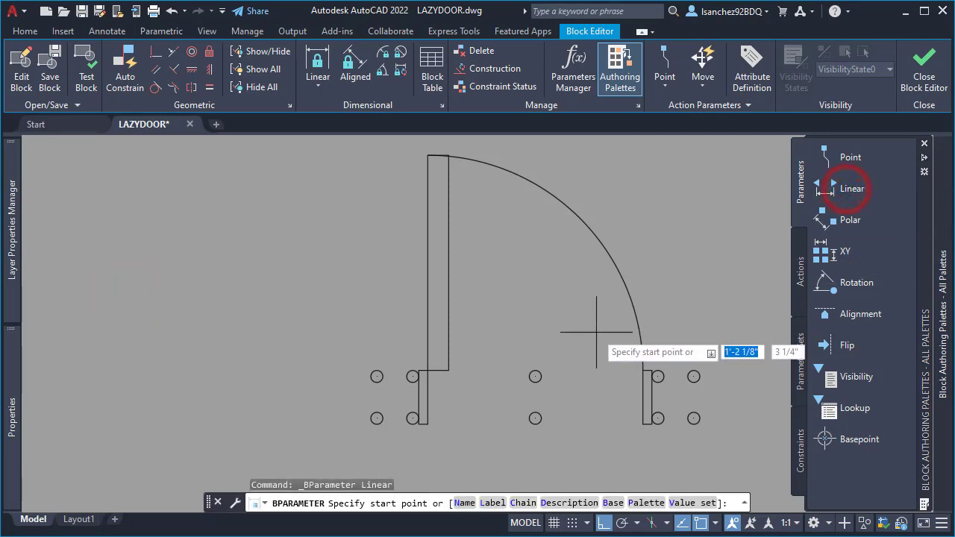
pyautogui.scroll(2, 437, 454)
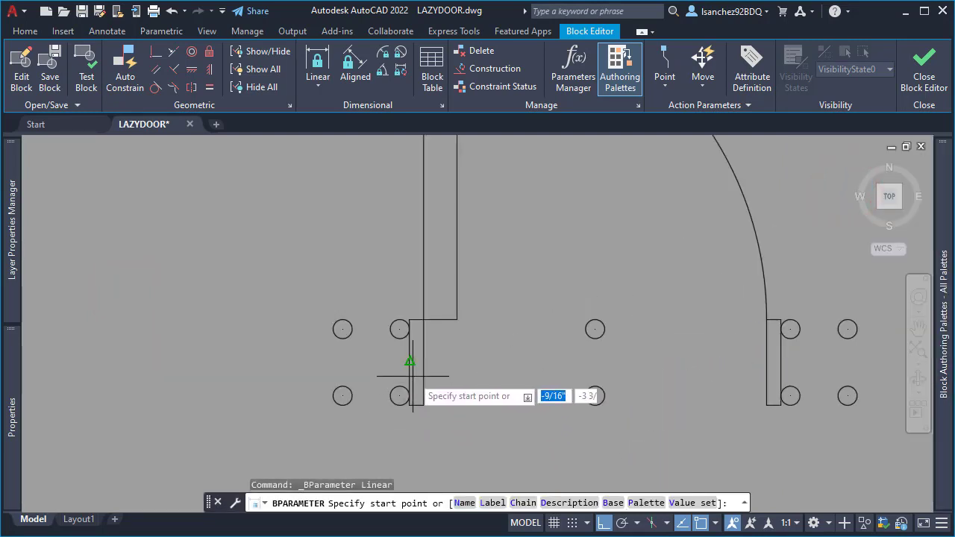
pyautogui.scroll(2, 405, 363)
pyautogui.moveTo(406, 363)
pyautogui.mouseDown(button='middle')
pyautogui.moveTo(459, 342)
pyautogui.moveTo(473, 301)
pyautogui.mouseUp(button='middle')
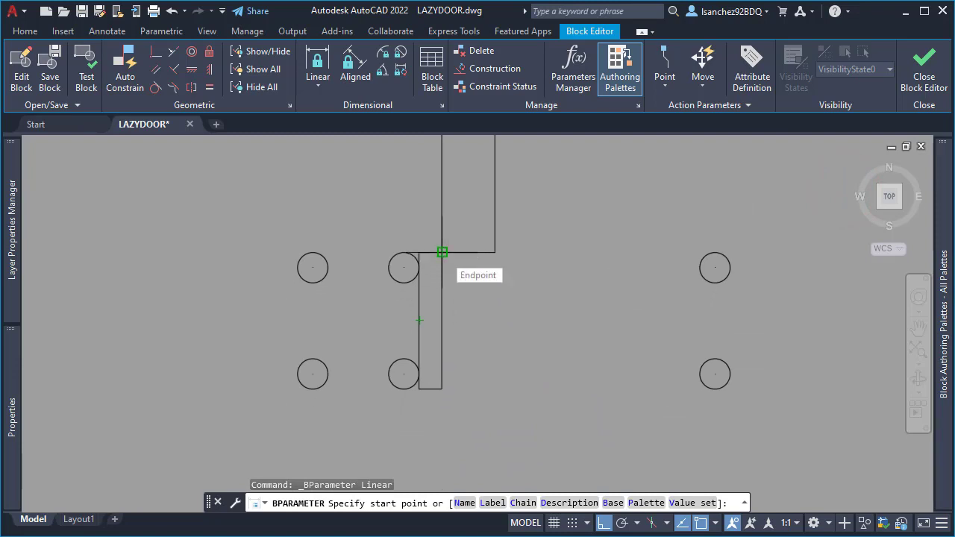
pyautogui.click(441, 252)
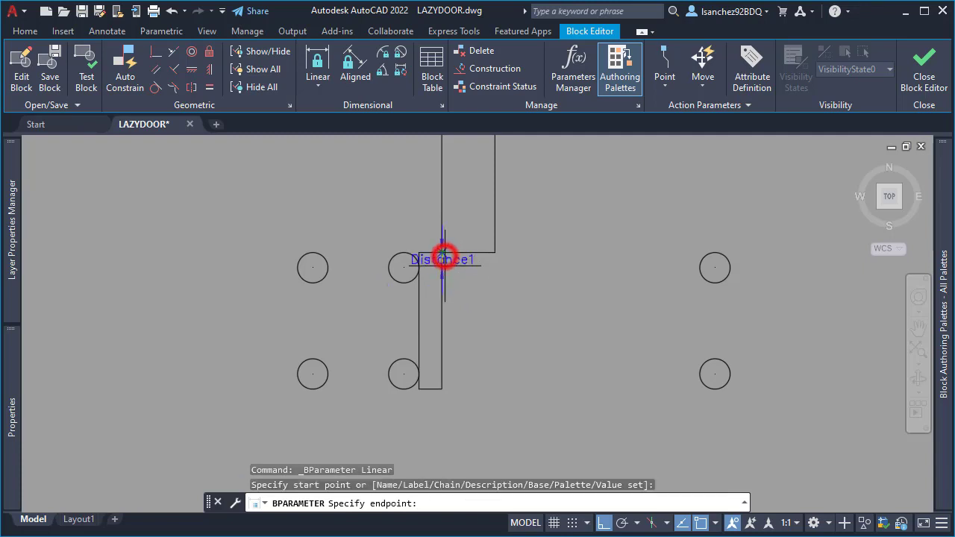
pyautogui.click(441, 388)
pyautogui.moveTo(207, 401); pyautogui.dragTo(262, 398, button='middle')
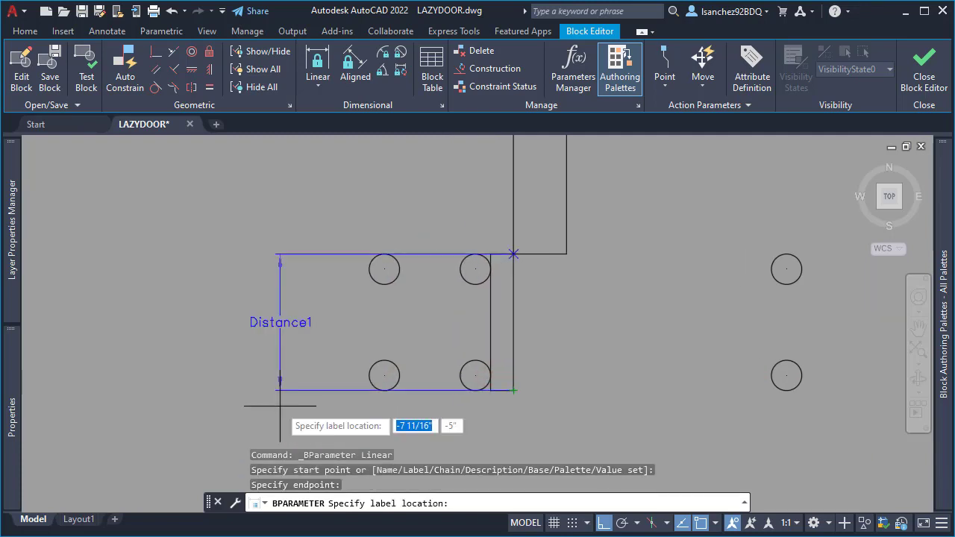
pyautogui.scroll(-2, 265, 393)
pyautogui.click(258, 392)
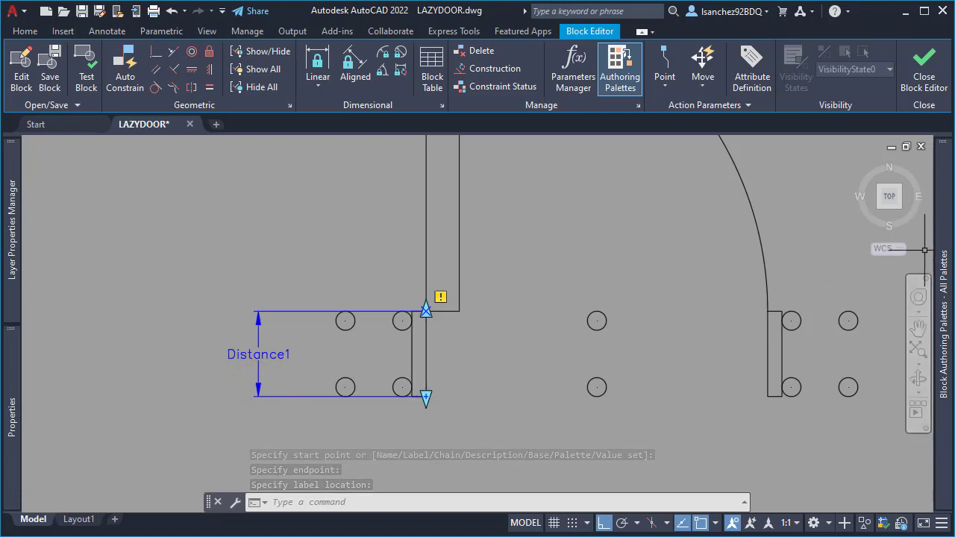
# Add a horizontal linear parameter from the door's hinge corner to the strike jamb's upper inner corner, with its label below the door.
pyautogui.moveTo(942, 313)
pyautogui.click(854, 191)
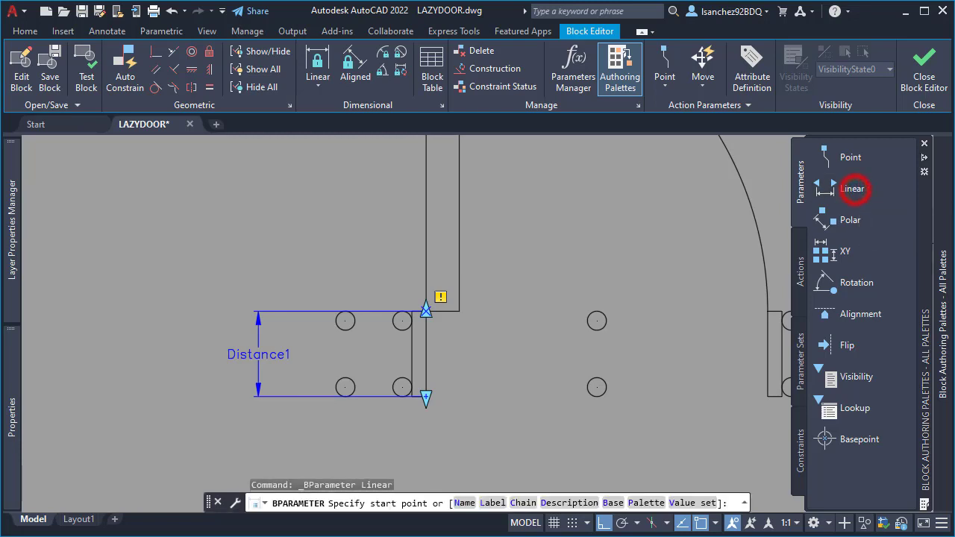
pyautogui.scroll(-2, 310, 392)
pyautogui.scroll(2, 448, 419)
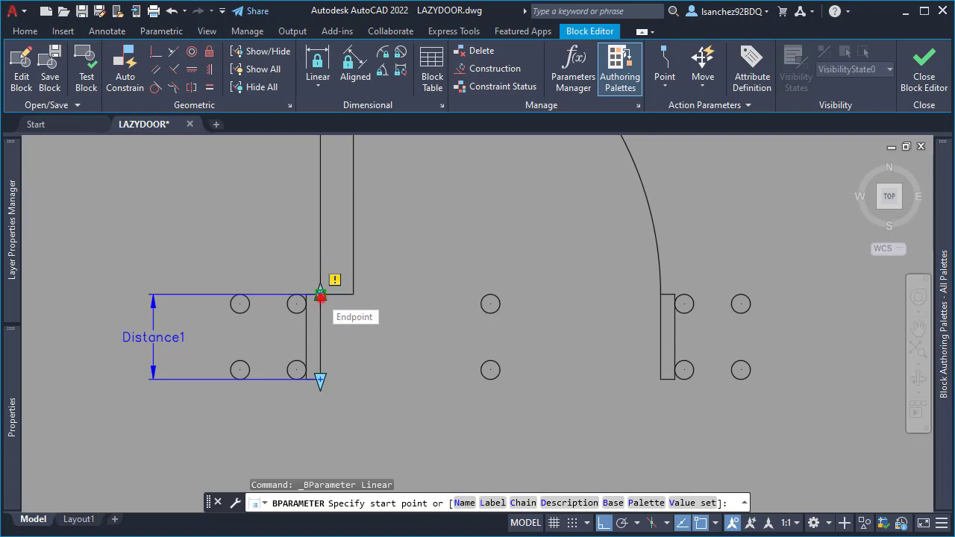
pyautogui.click(320, 295)
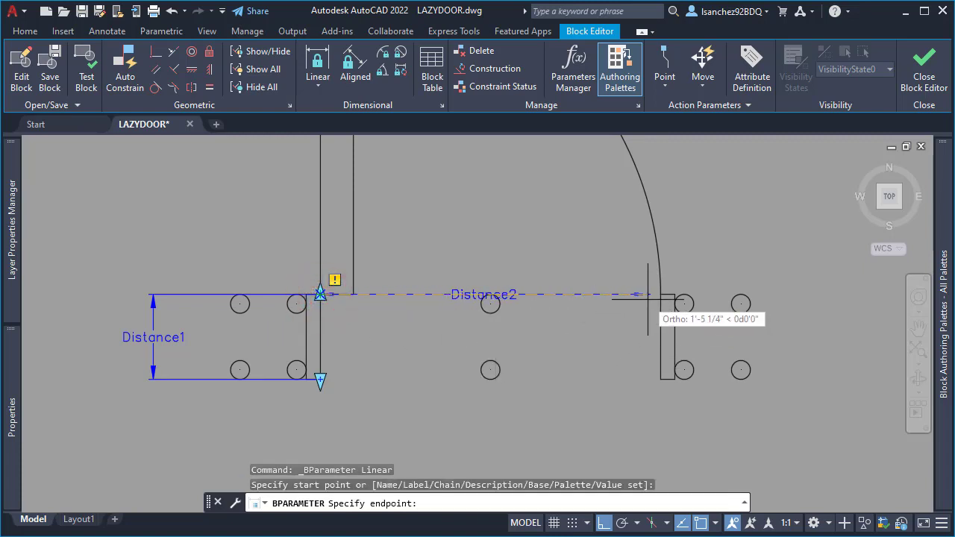
pyautogui.click(660, 294)
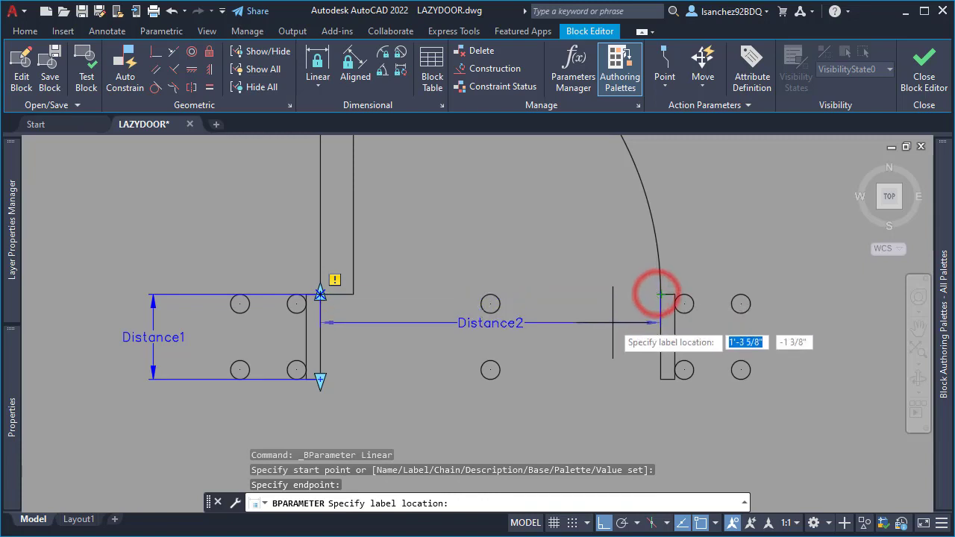
pyautogui.scroll(-1, 576, 358)
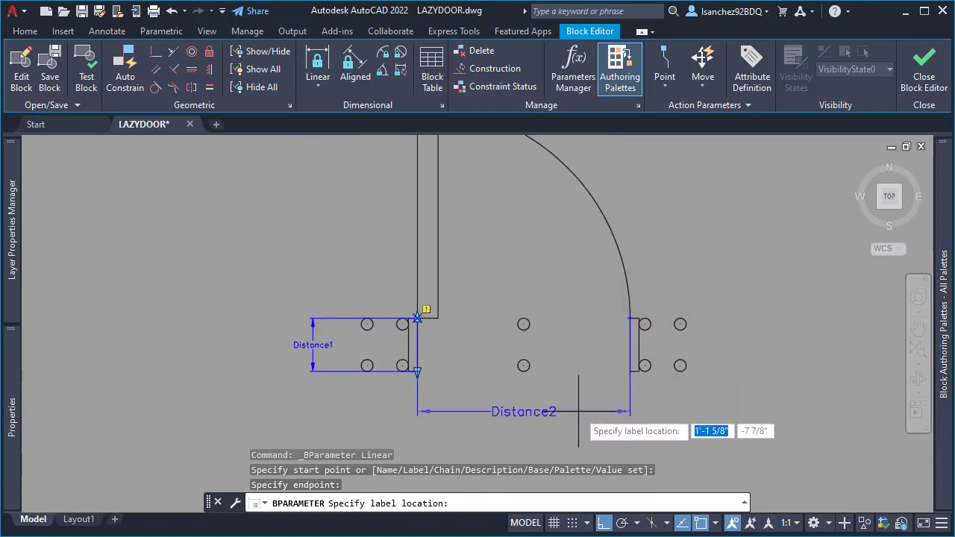
pyautogui.click(578, 412)
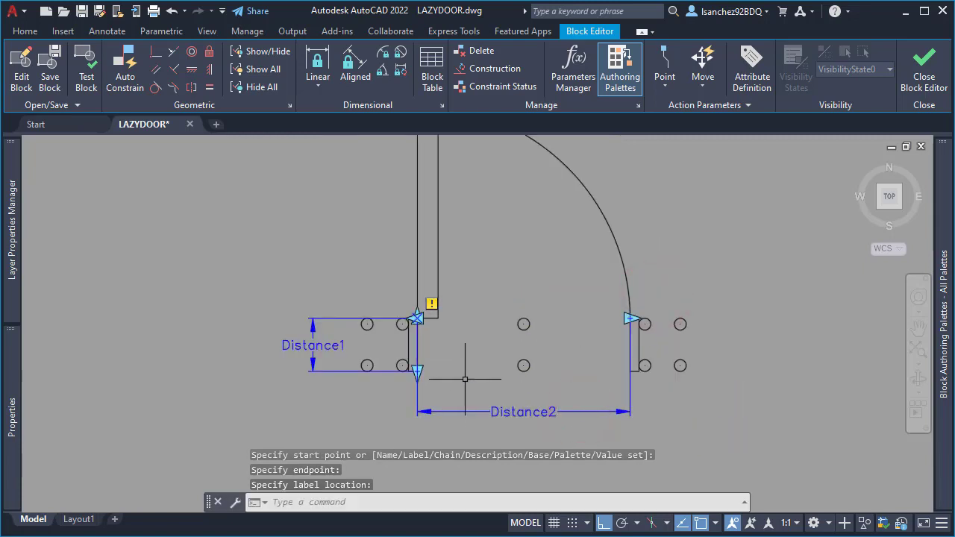
# Set the number of grips to 1 for both linear parameters.
pyautogui.click(324, 397)
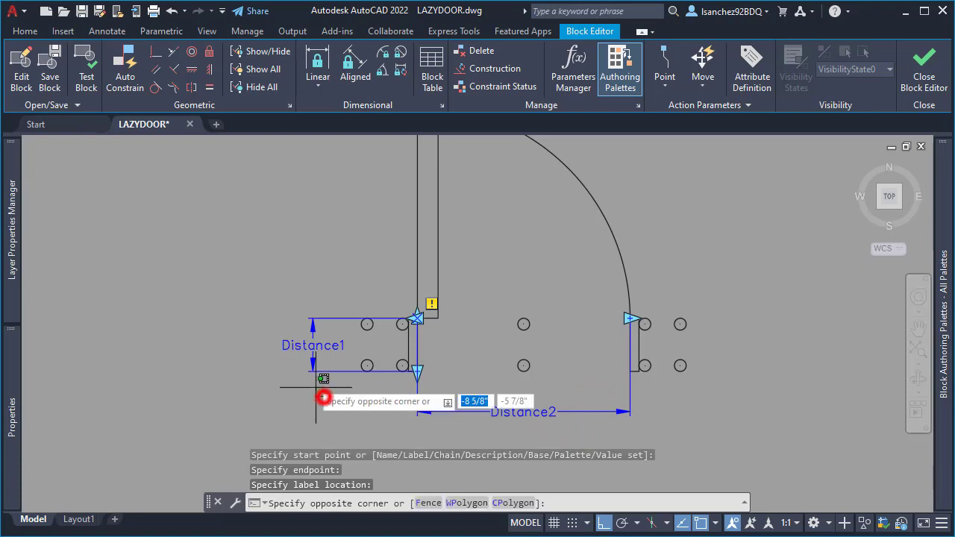
pyautogui.click(268, 320)
pyautogui.click(486, 385)
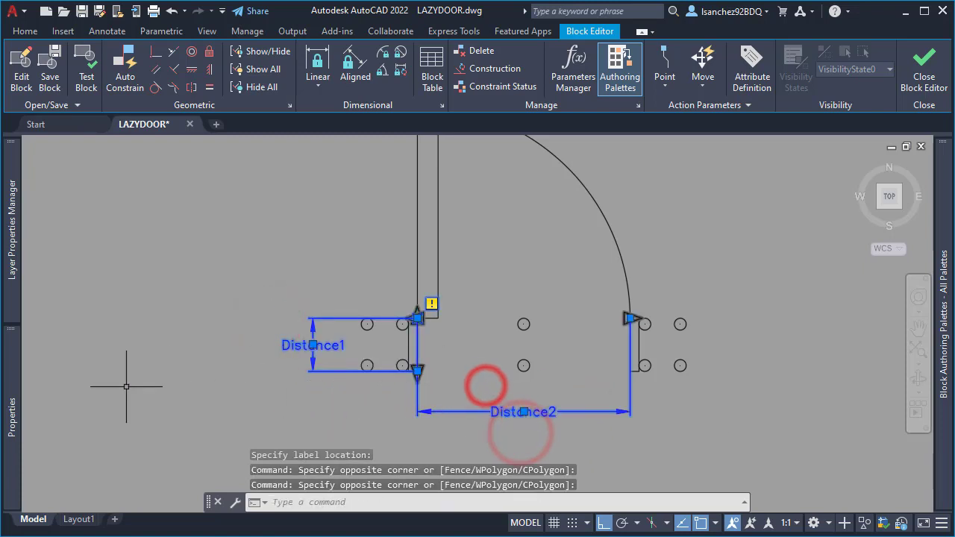
pyautogui.moveTo(21, 389)
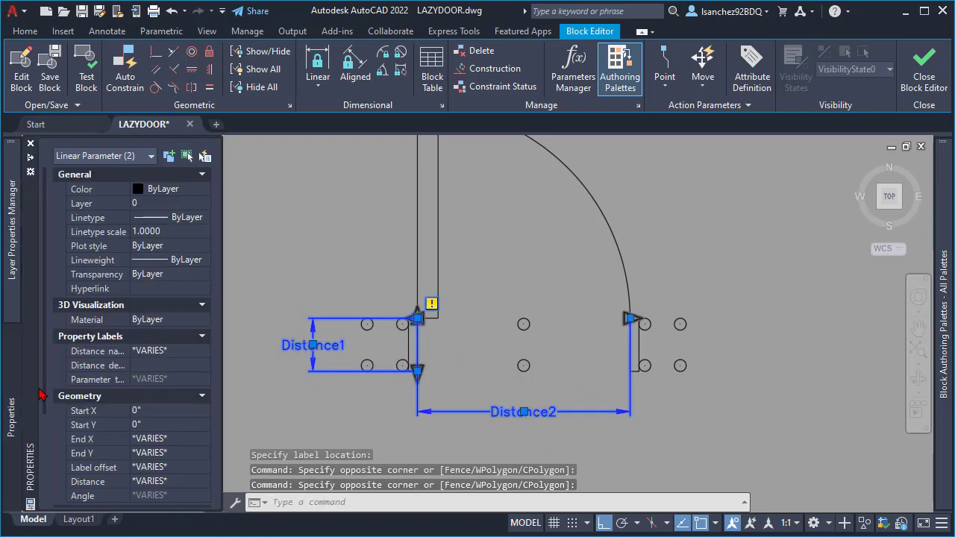
pyautogui.scroll(-3, 105, 446)
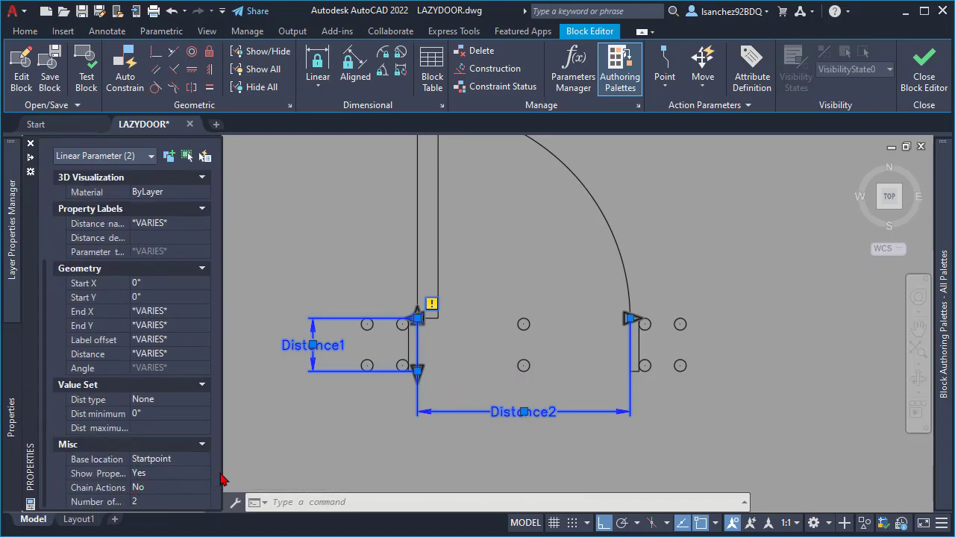
pyautogui.moveTo(223, 470); pyautogui.dragTo(241, 467)
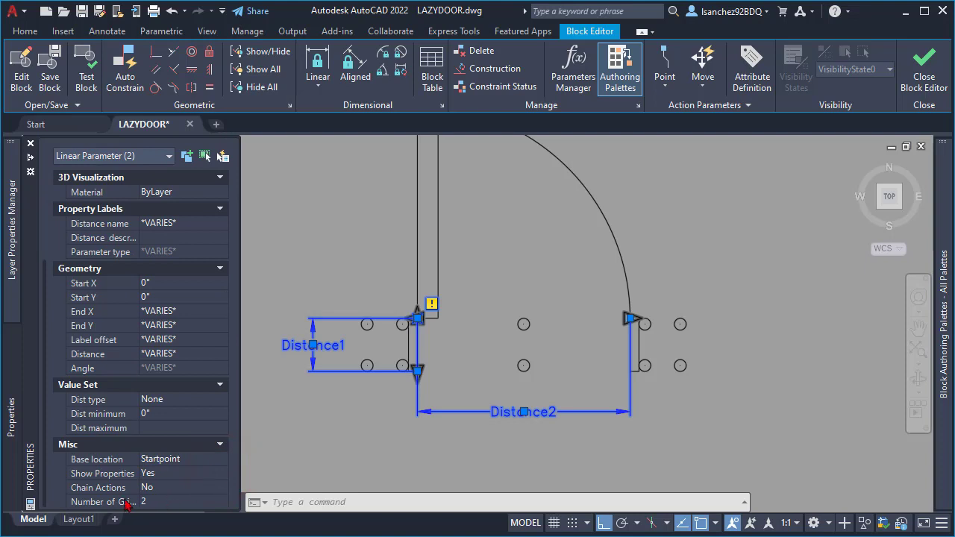
pyautogui.click(165, 500)
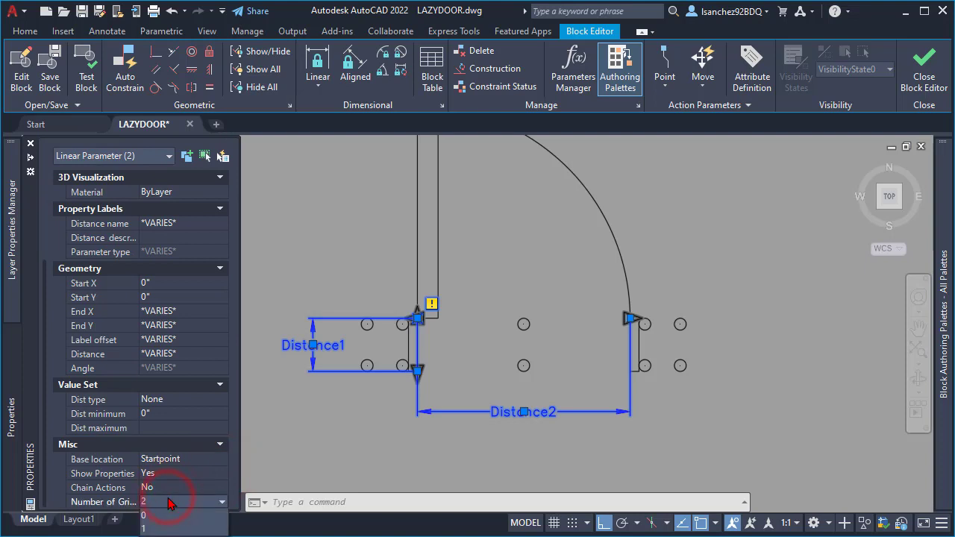
pyautogui.click(146, 528)
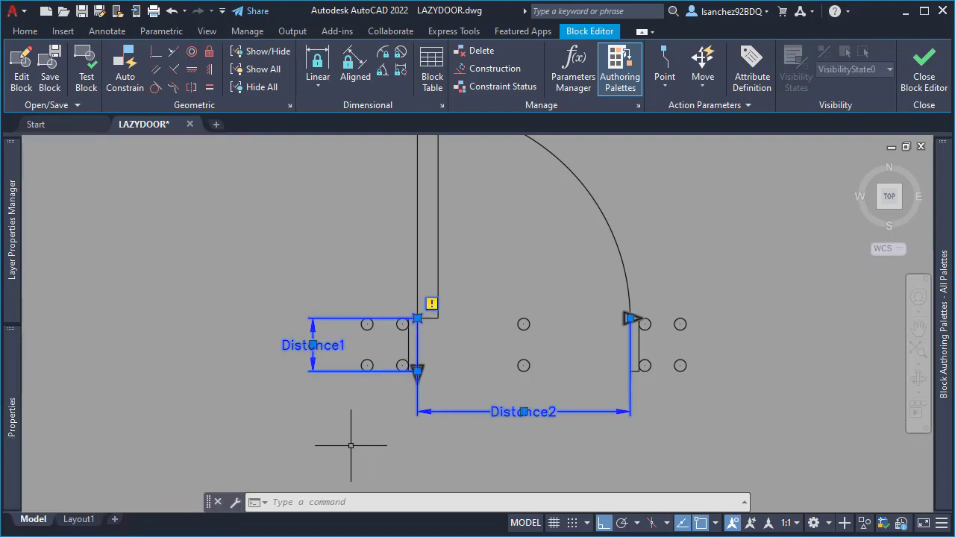
pyautogui.press('Escape')
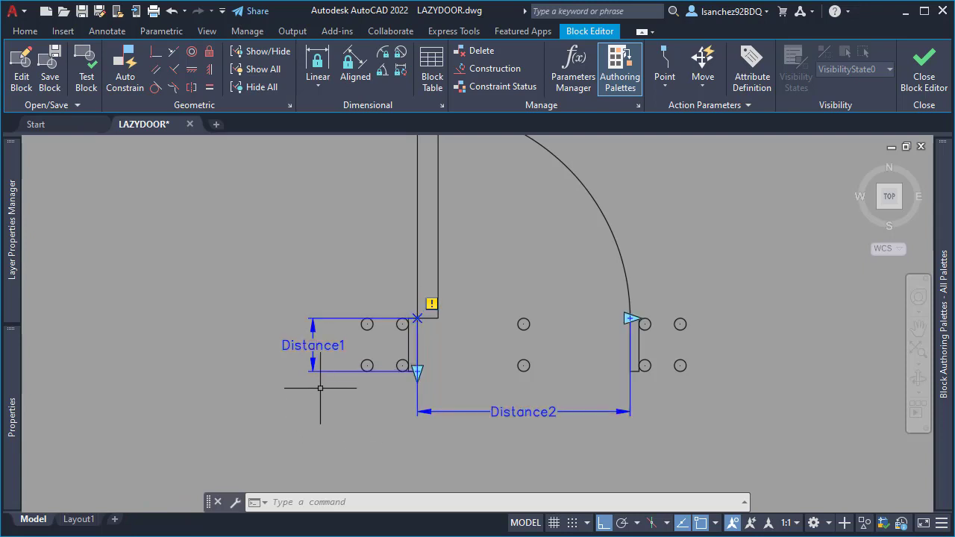
# Rename the vertical linear parameter's distance as Hinge.
pyautogui.click(321, 347)
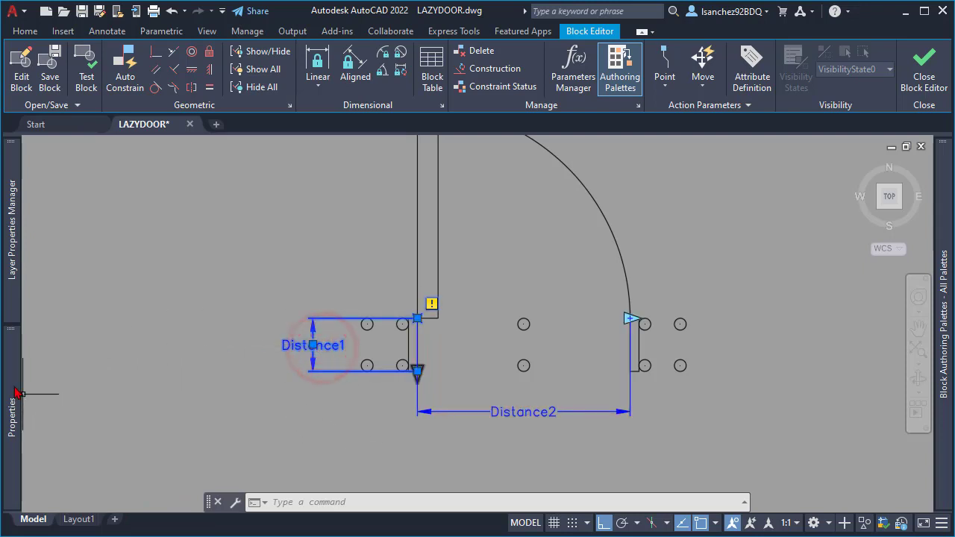
pyautogui.moveTo(13, 389)
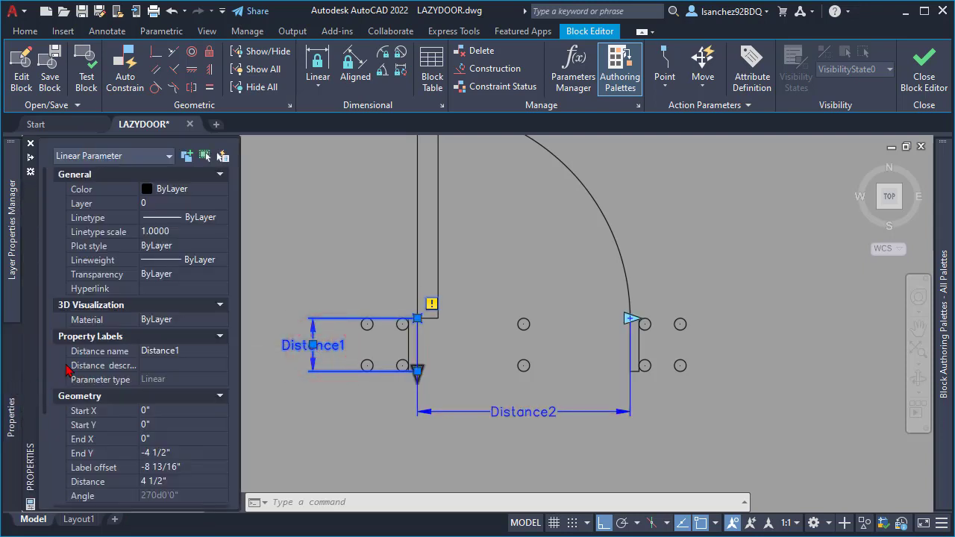
pyautogui.click(192, 352)
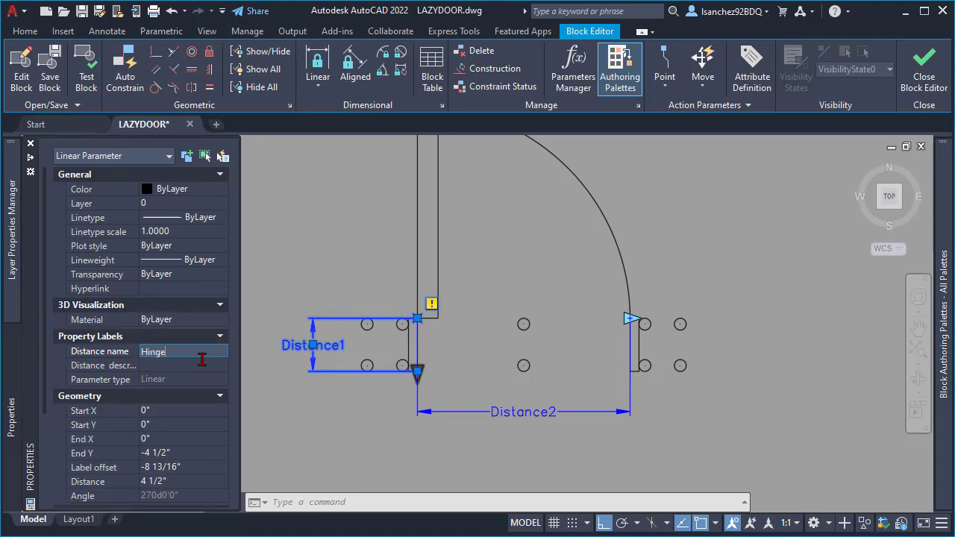
pyautogui.press('Return')
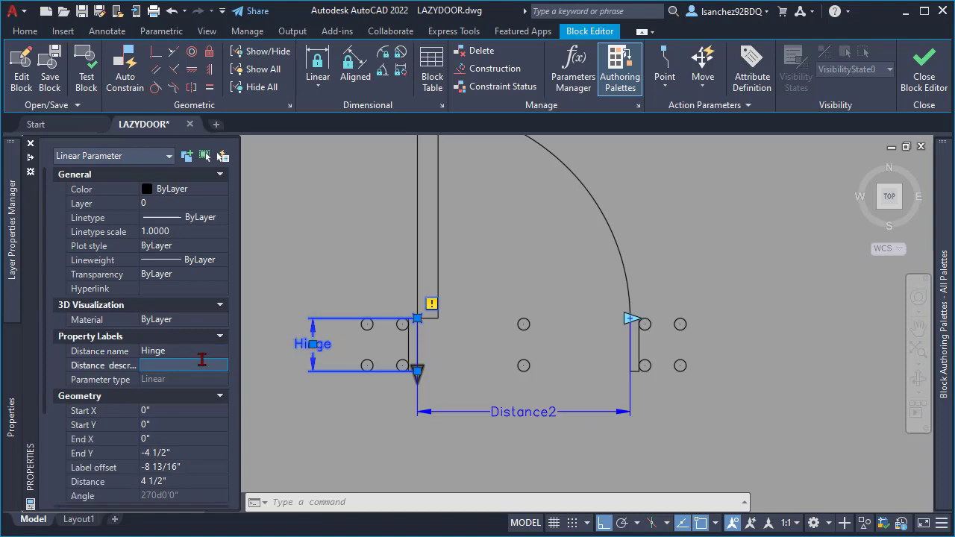
# Rename the horizontal linear parameter's distance as Opening.
pyautogui.click(499, 423)
pyautogui.click(504, 405)
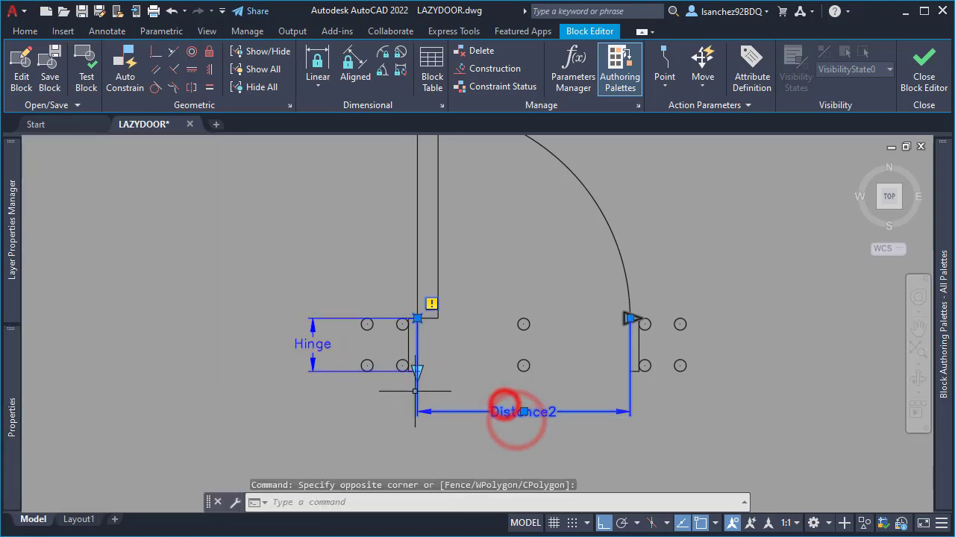
pyautogui.moveTo(15, 411)
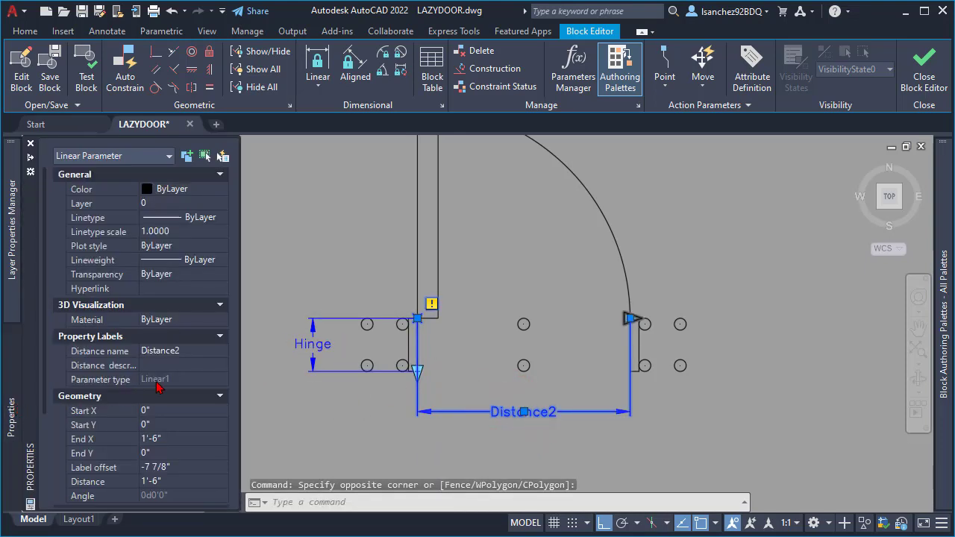
pyautogui.click(192, 352)
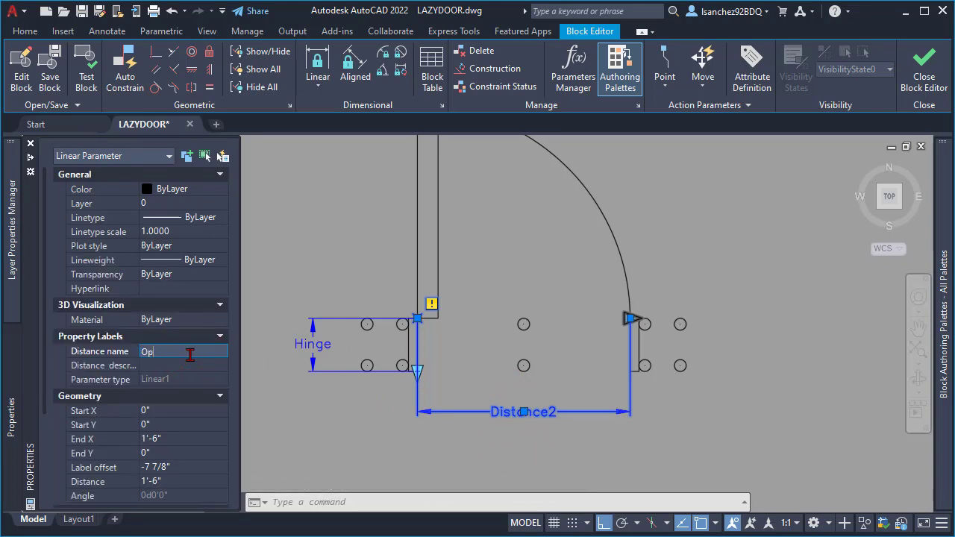
pyautogui.press('Tab')
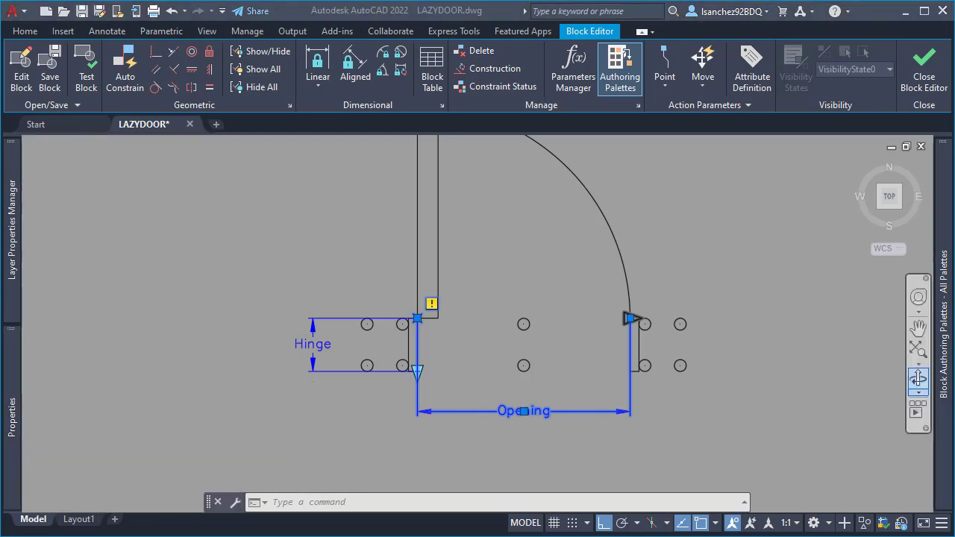
pyautogui.click(677, 445)
pyautogui.press('Escape')
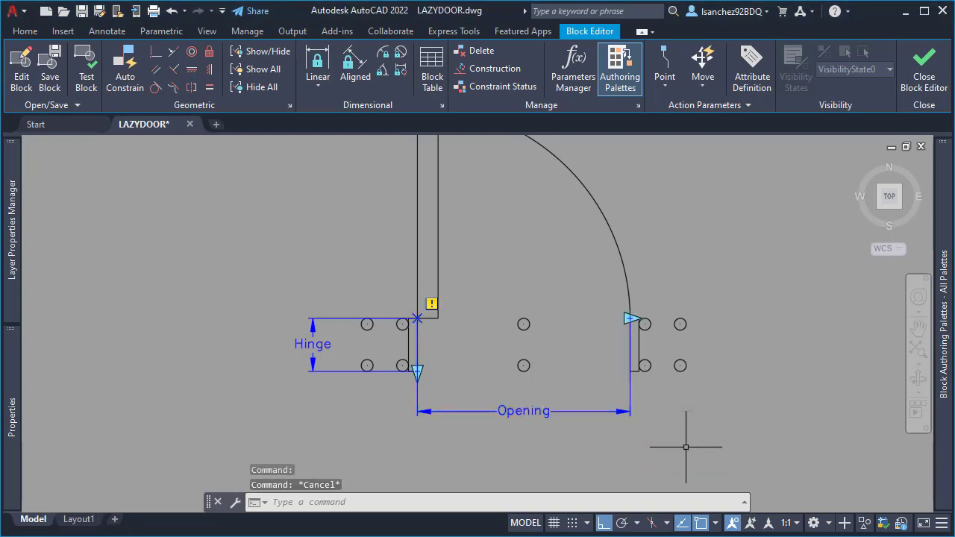
# Place a visibility parameter just outside the door panel near its upper end.
pyautogui.moveTo(685, 447); pyautogui.dragTo(668, 486, button='middle')
pyautogui.moveTo(945, 205)
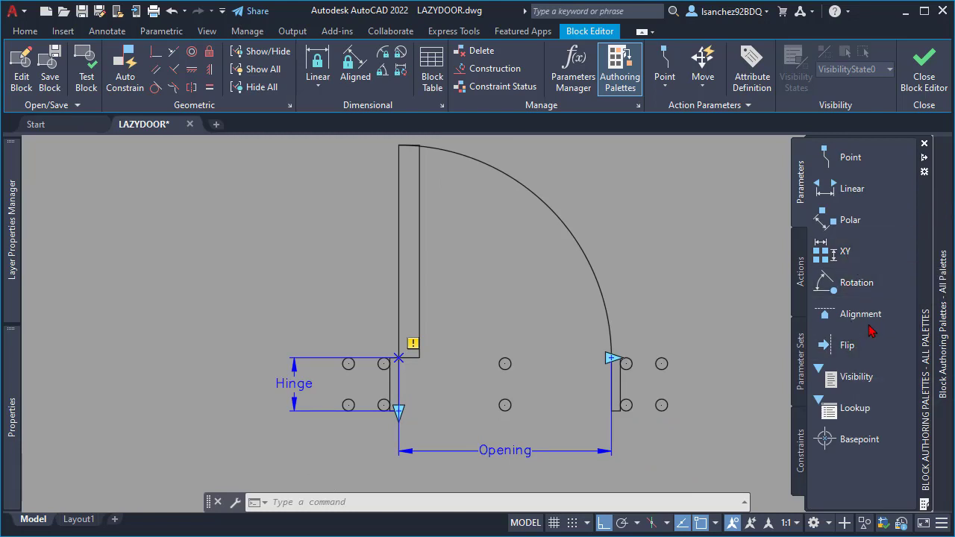
pyautogui.click(854, 377)
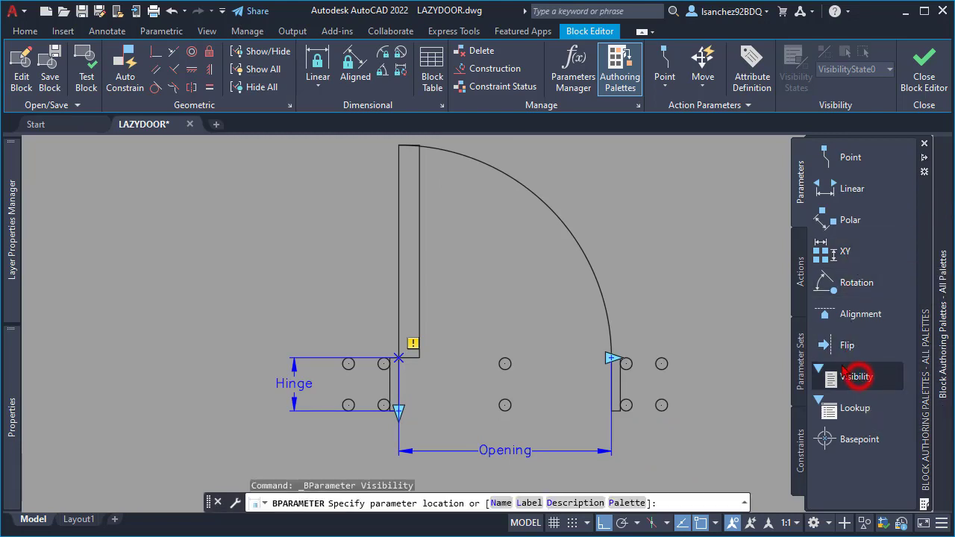
pyautogui.moveTo(453, 281); pyautogui.dragTo(452, 315, button='middle')
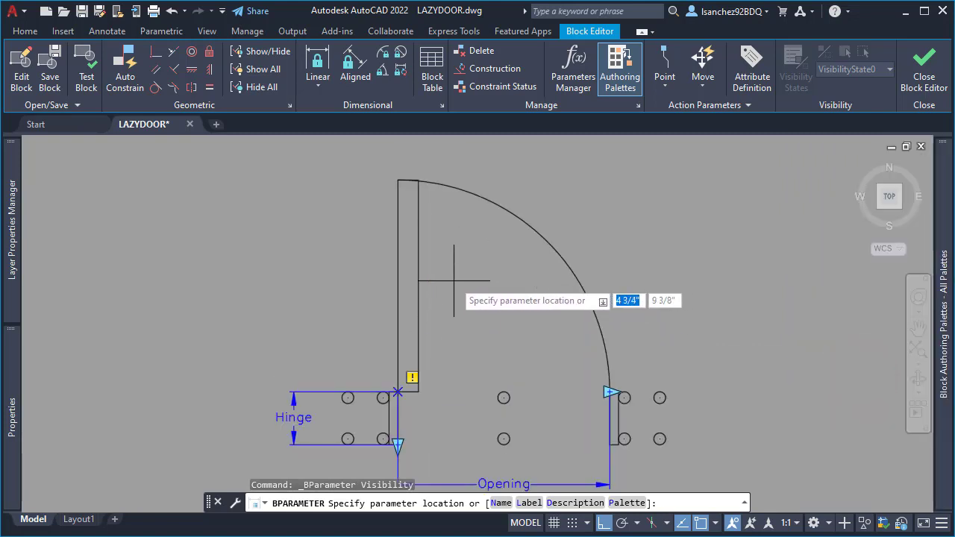
pyautogui.click(376, 209)
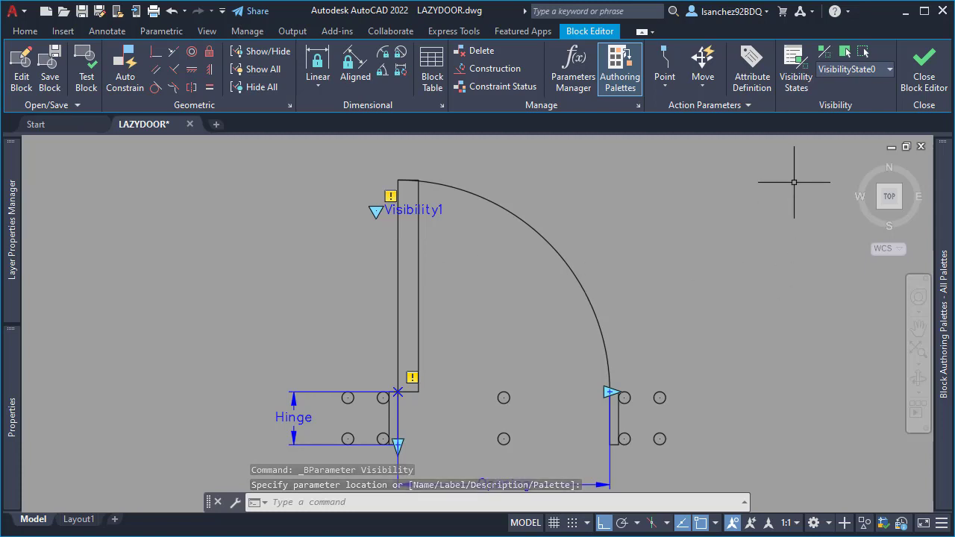
# Rename the block's default visibility state as 45 degrees.
pyautogui.click(795, 81)
pyautogui.moveTo(526, 173); pyautogui.dragTo(578, 230)
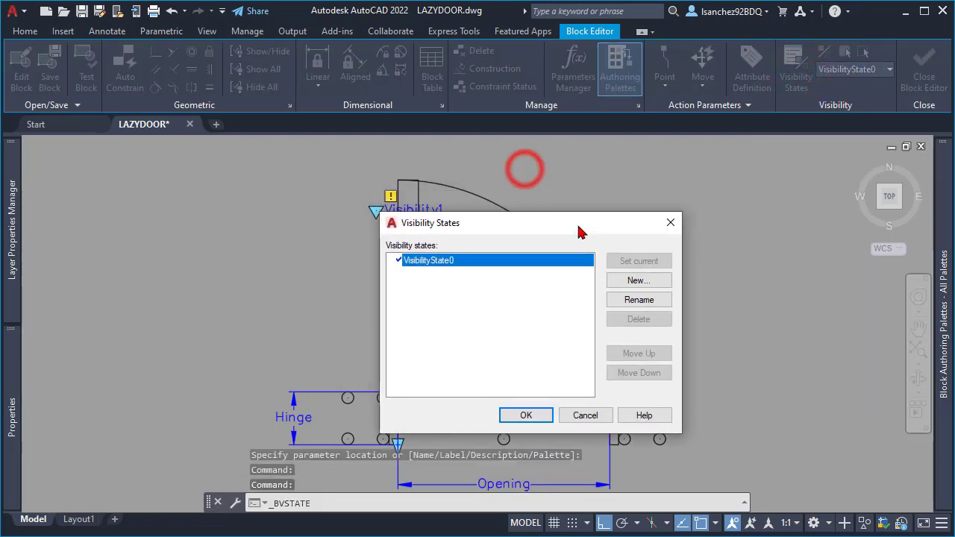
pyautogui.click(639, 300)
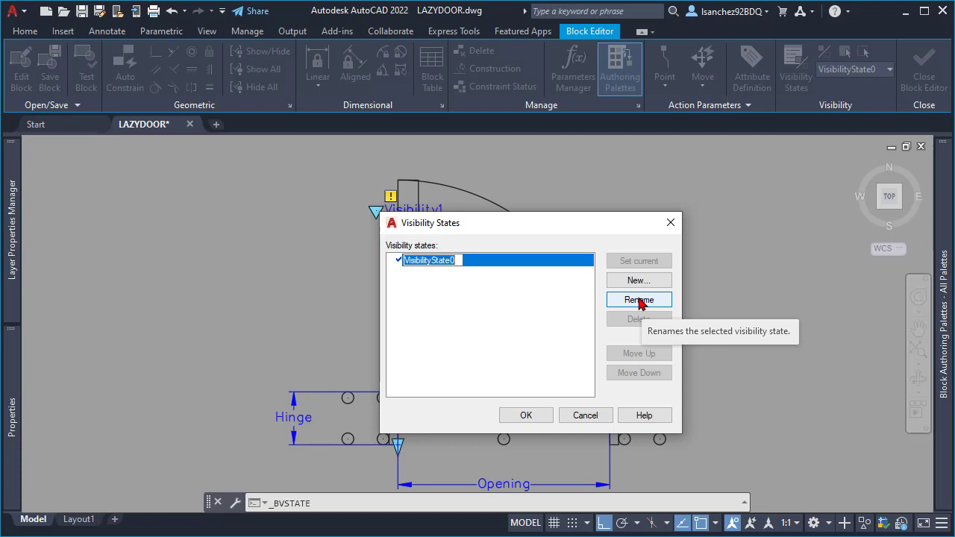
pyautogui.write('45 degrees')
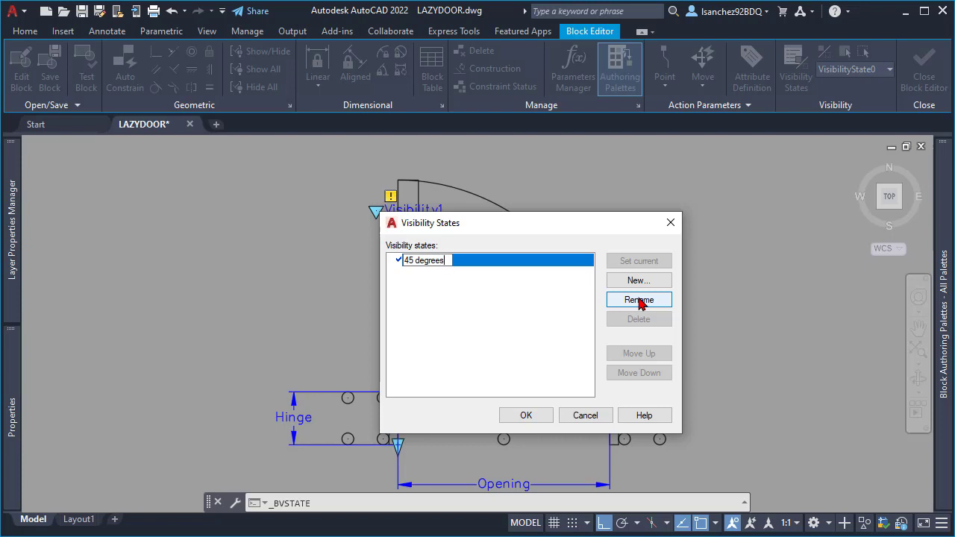
pyautogui.press('Return')
# Create a new visibility state named 90 degrees that shows all existing objects.
pyautogui.click(639, 281)
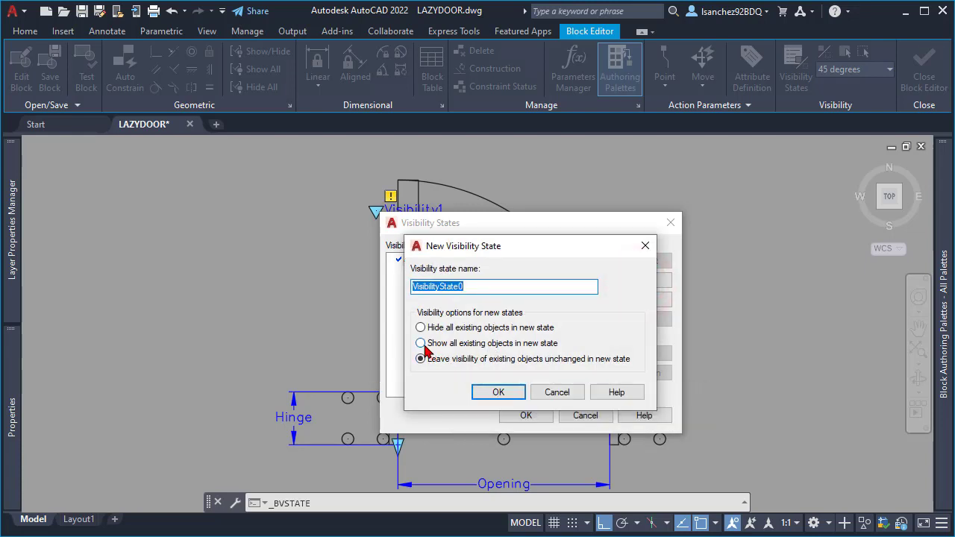
pyautogui.click(421, 344)
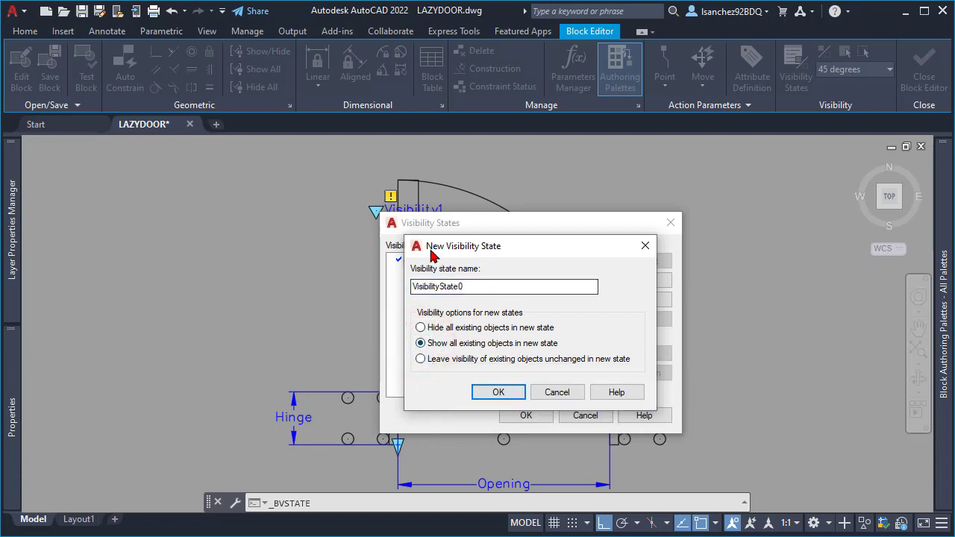
pyautogui.click(476, 285)
pyautogui.doubleClick(448, 285)
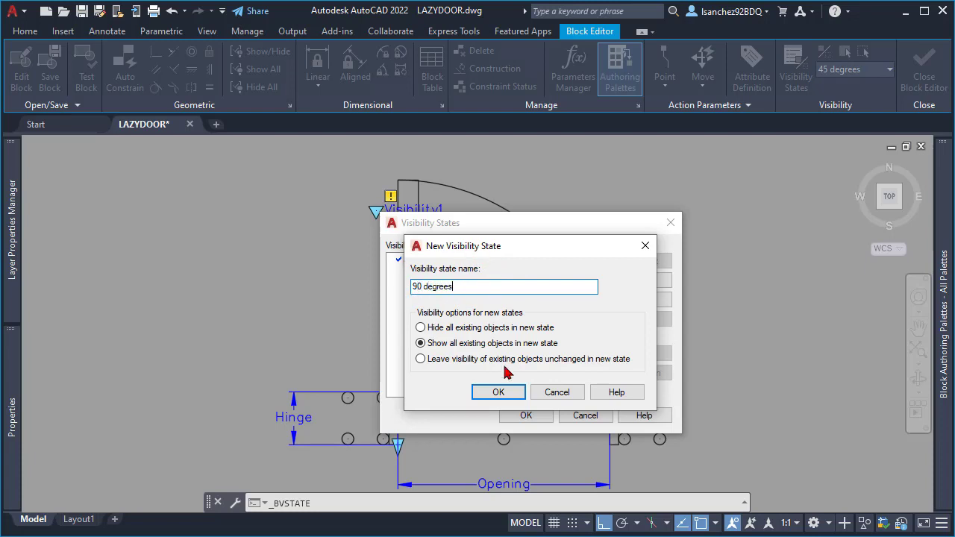
pyautogui.write('90 degrees')
pyautogui.click(510, 394)
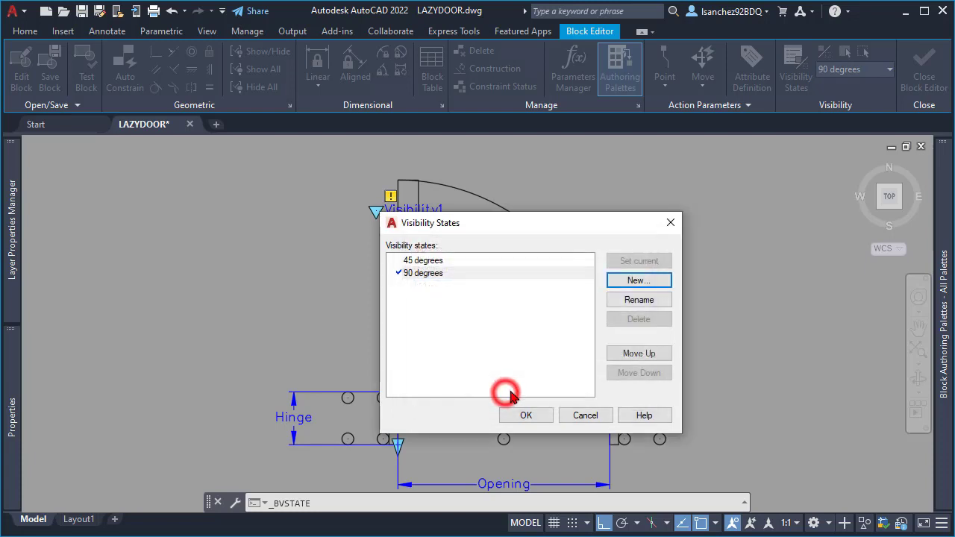
# Add a visibility state named Closed that shows all existing objects, and accept the visibility states.
pyautogui.click(649, 286)
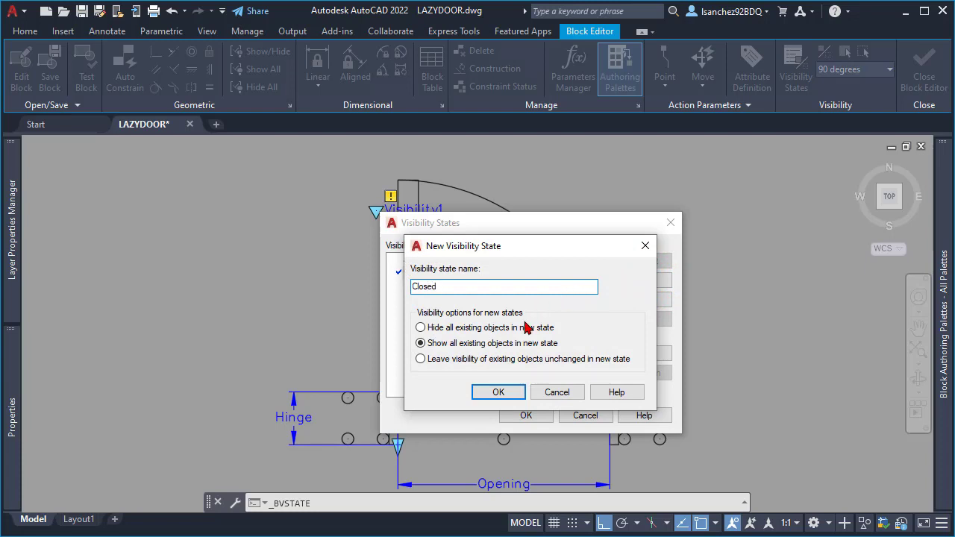
pyautogui.click(499, 393)
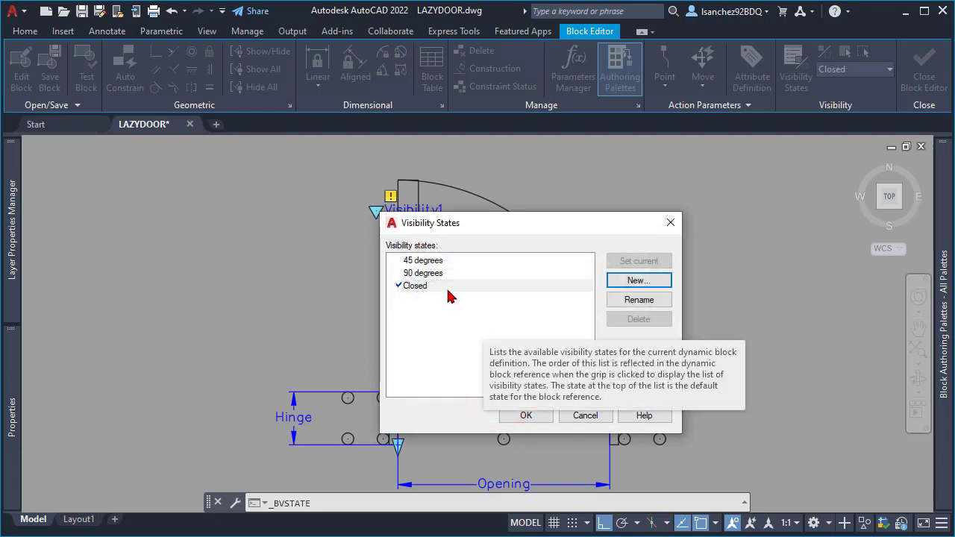
pyautogui.click(530, 415)
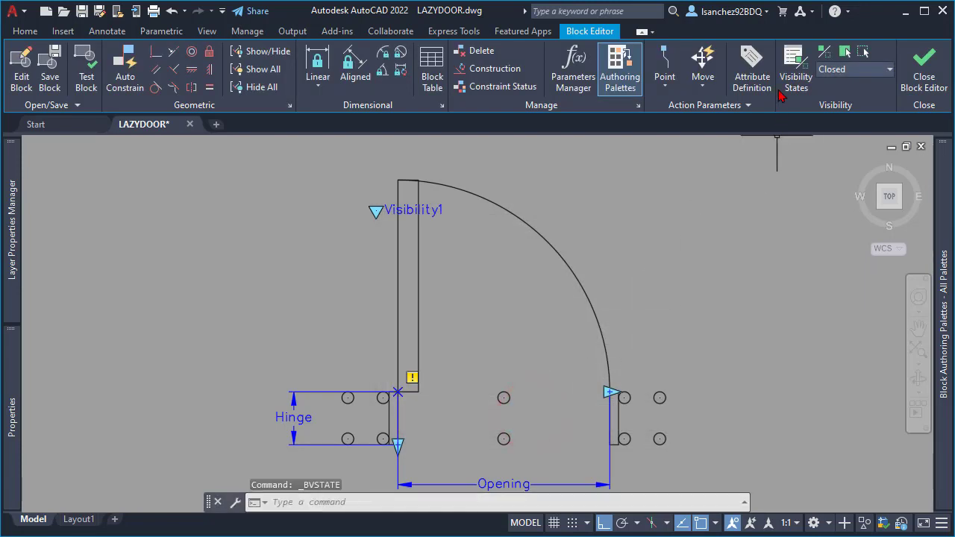
pyautogui.click(808, 309)
pyautogui.press('Escape')
# Copy the vertical door panel and its swing arc 36 inches horizontally to the right of the door.
pyautogui.click(420, 279)
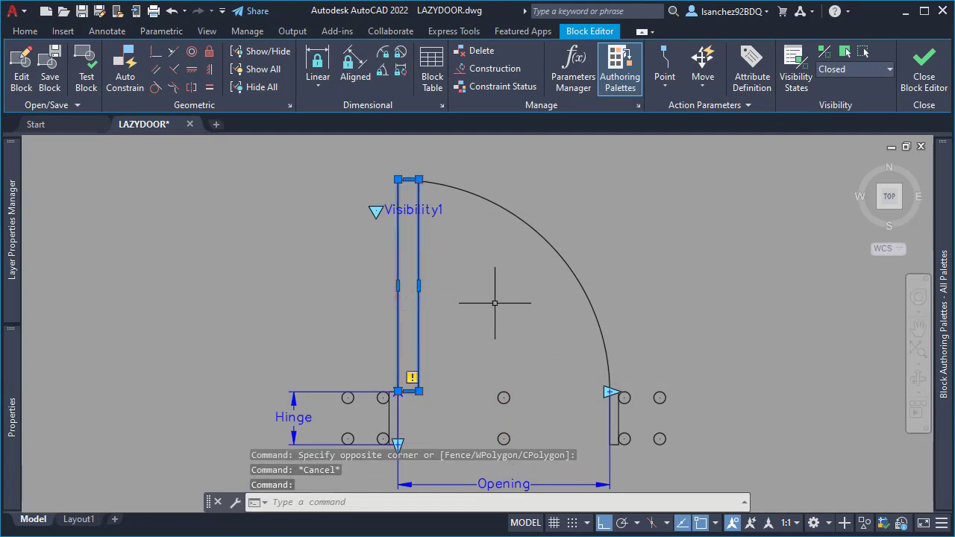
pyautogui.click(561, 257)
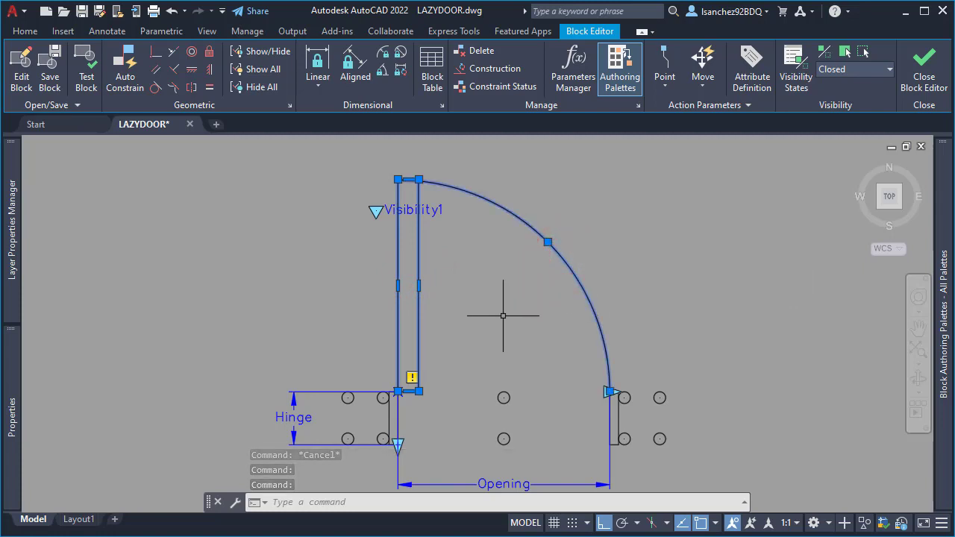
pyautogui.write('co')
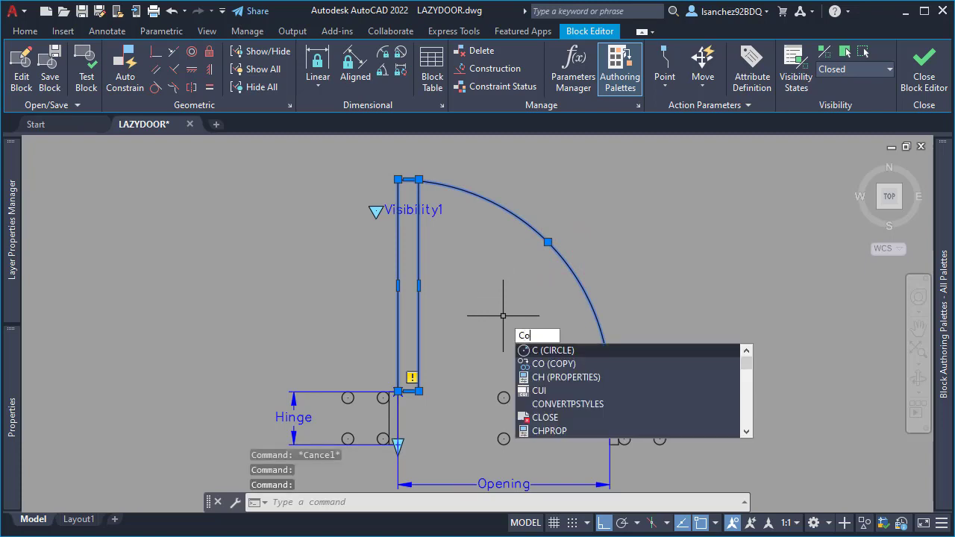
pyautogui.press('Return')
pyautogui.click(513, 345)
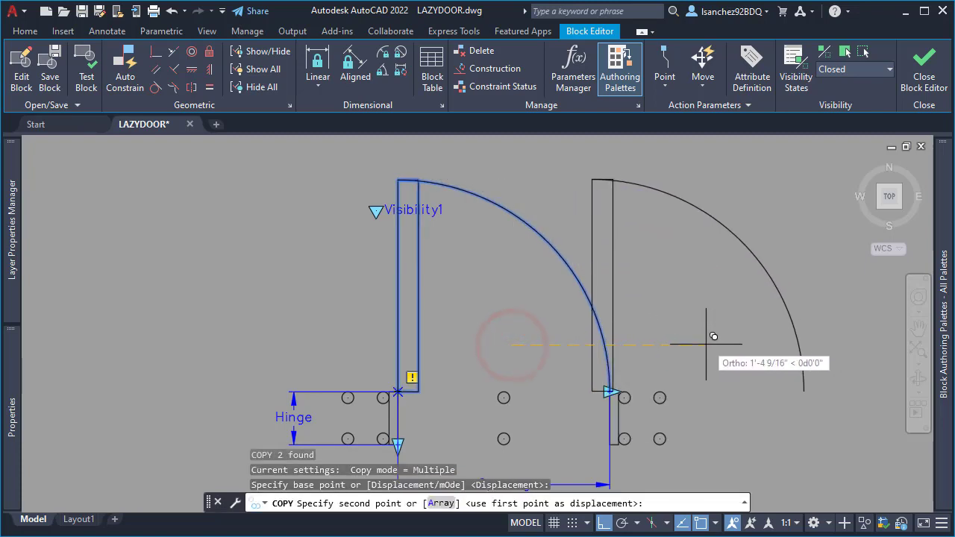
pyautogui.write('36')
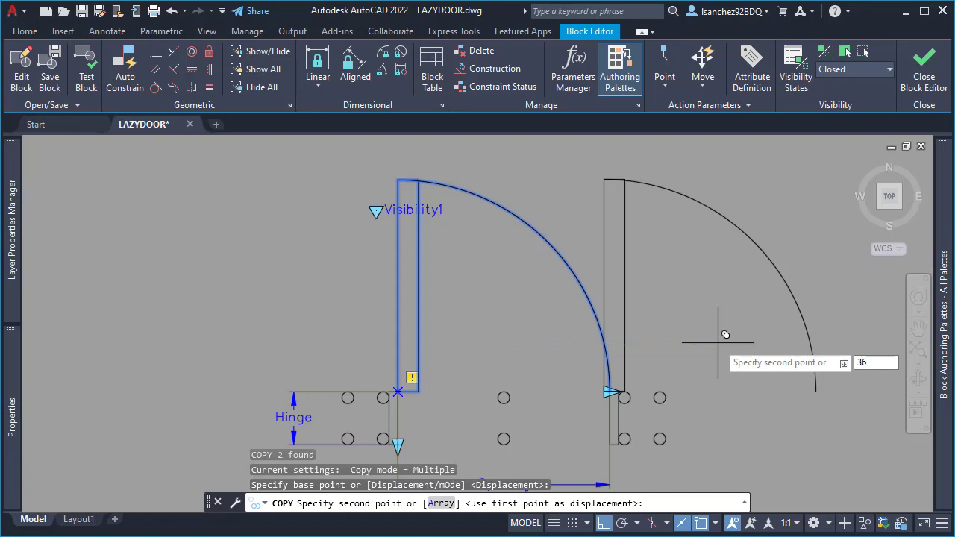
pyautogui.press('Return')
pyautogui.press('Escape')
# Rotate the copied door panel by -45 degrees about its lower-left corner, replacing the wrong-way rotation.
pyautogui.moveTo(704, 351); pyautogui.dragTo(454, 392, button='middle')
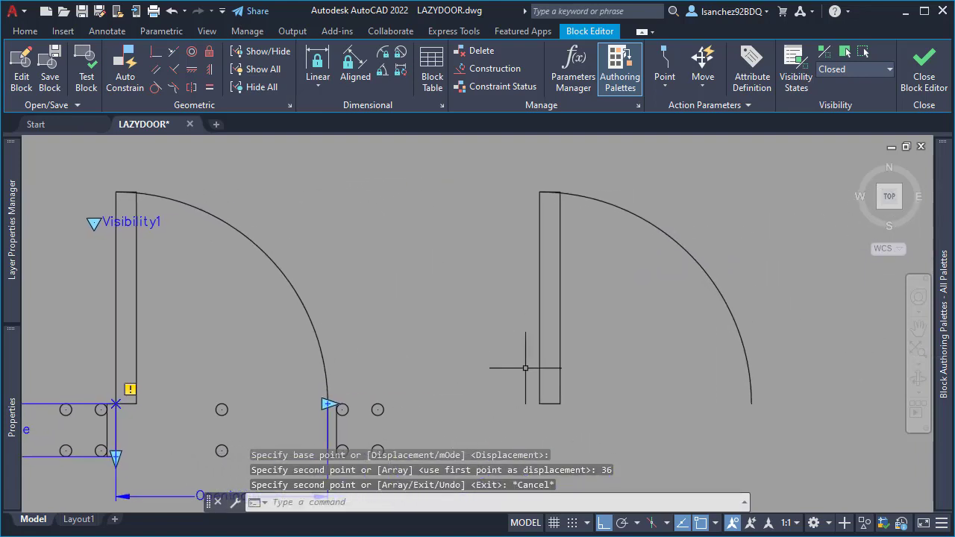
pyautogui.click(561, 296)
pyautogui.hotkey('ctrl', 'z')
pyautogui.click(552, 386)
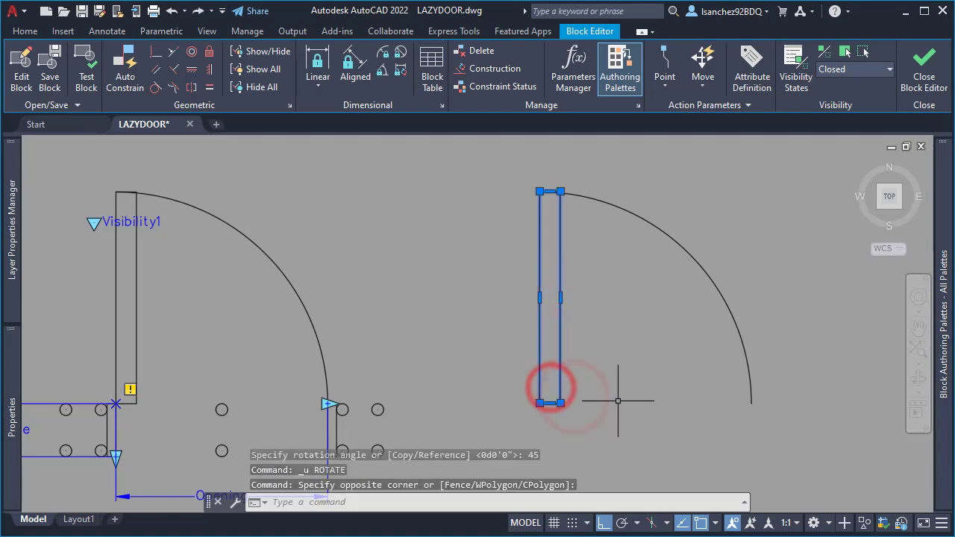
pyautogui.write('t')
pyautogui.press('BackSpace')
pyautogui.write('ro')
pyautogui.press('Return')
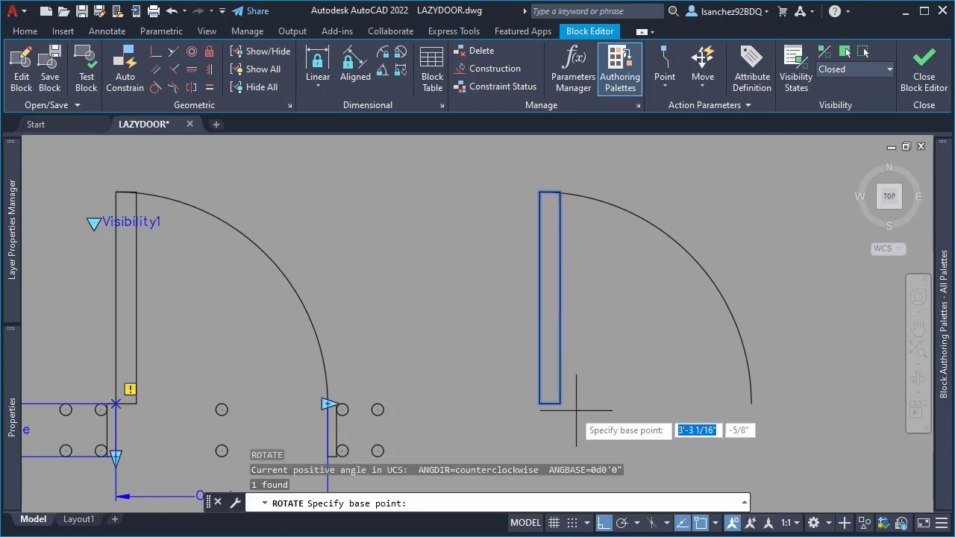
pyautogui.click(540, 407)
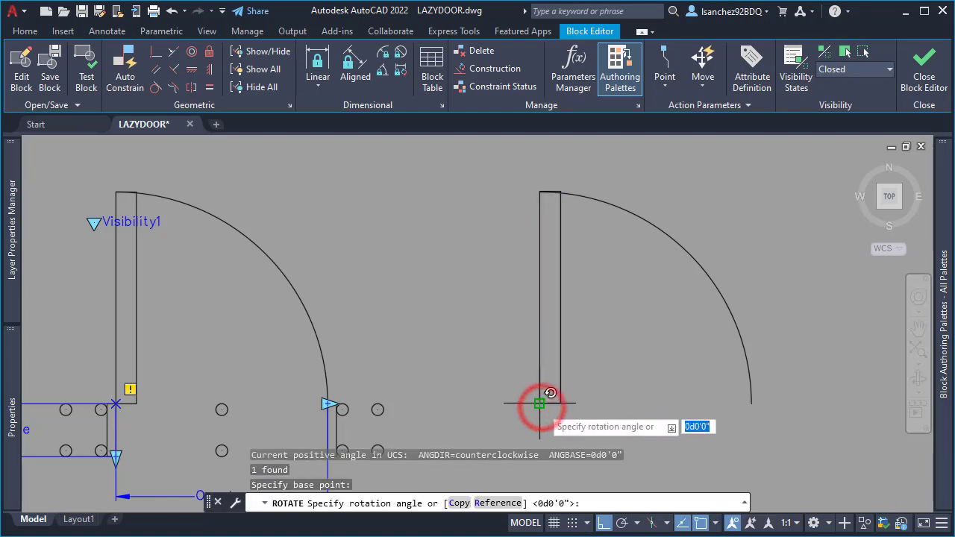
pyautogui.write('-45')
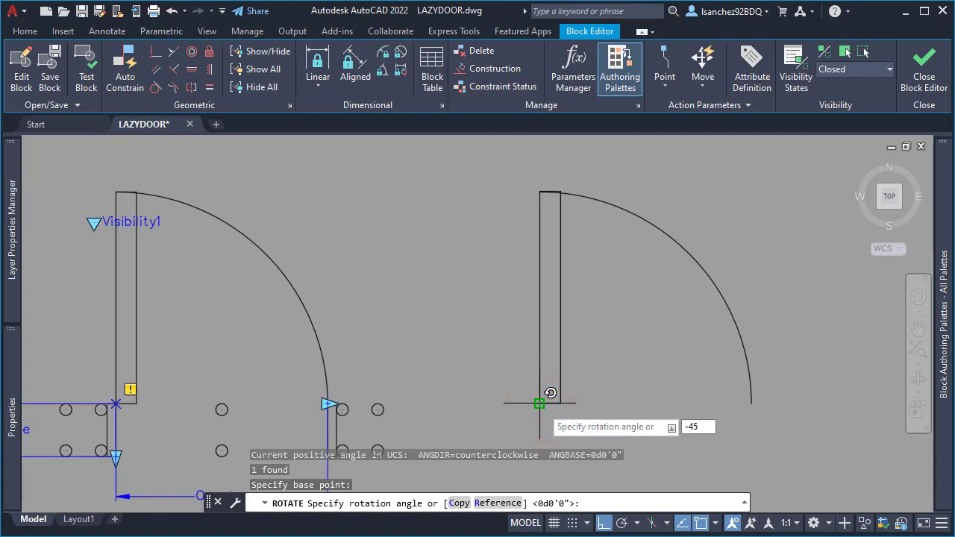
pyautogui.press('Return')
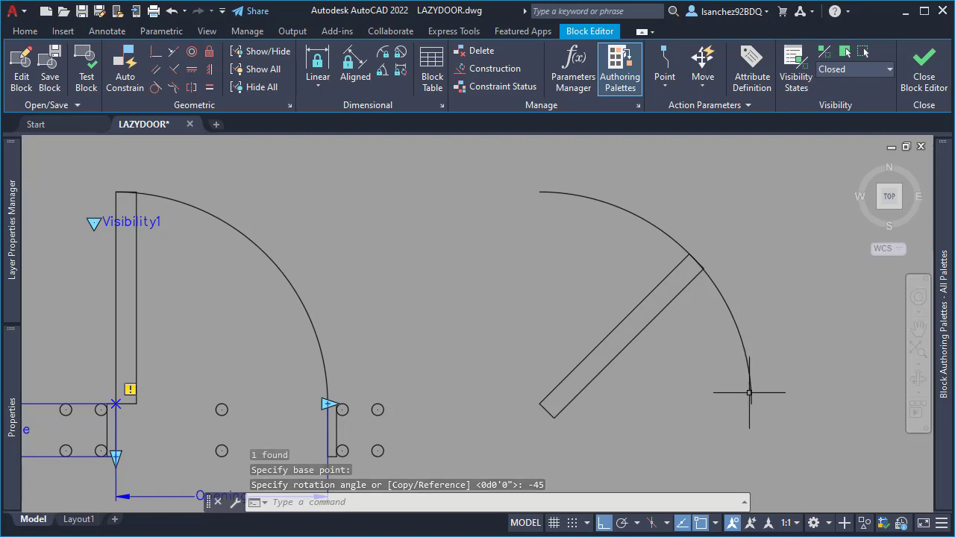
# Trim away the part of the copied swing arc that lies above the angled panel.
pyautogui.scroll(5, 705, 257)
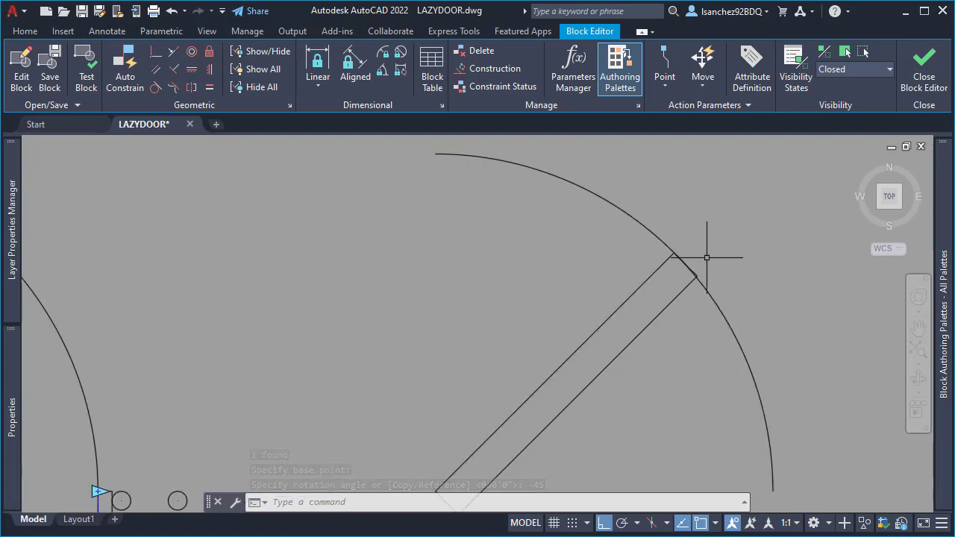
pyautogui.scroll(4, 688, 275)
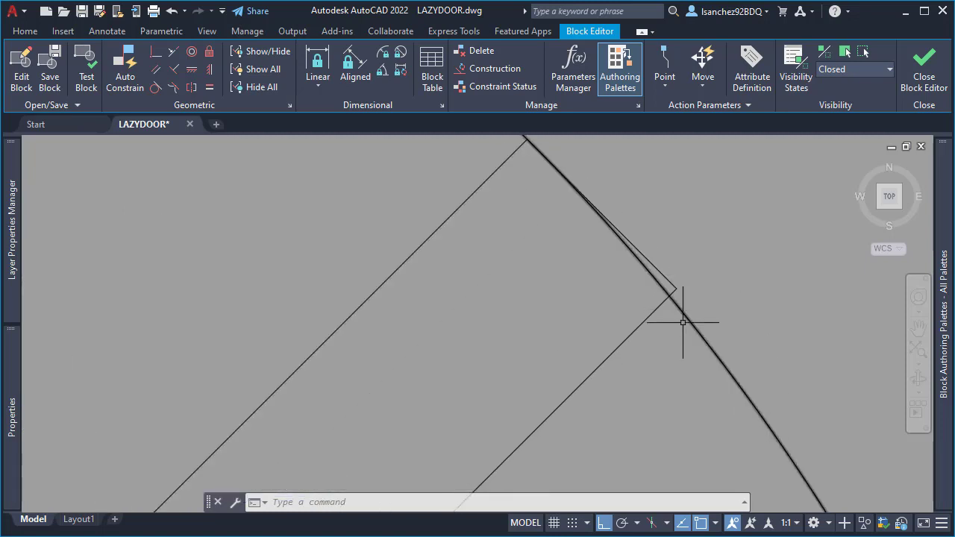
pyautogui.write('tr')
pyautogui.press('Return')
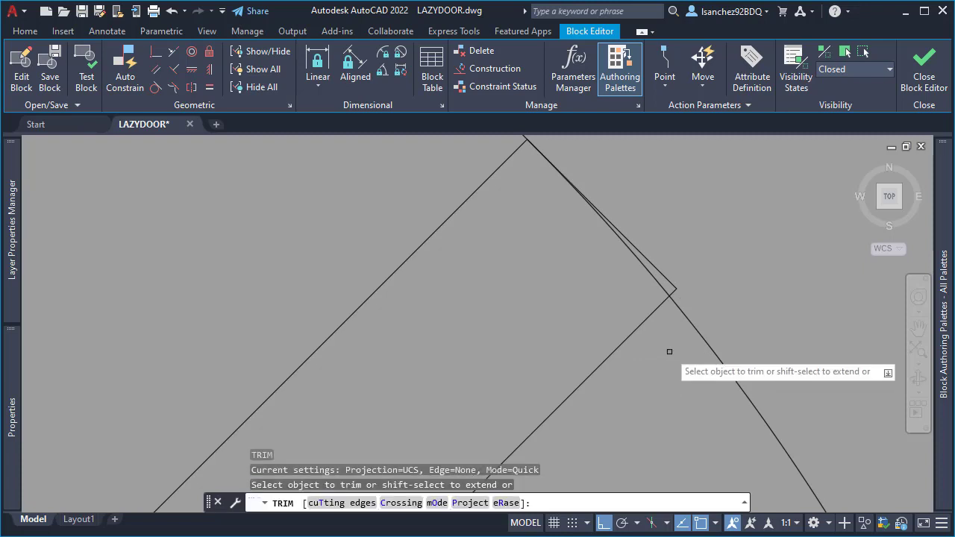
pyautogui.scroll(-5, 612, 291)
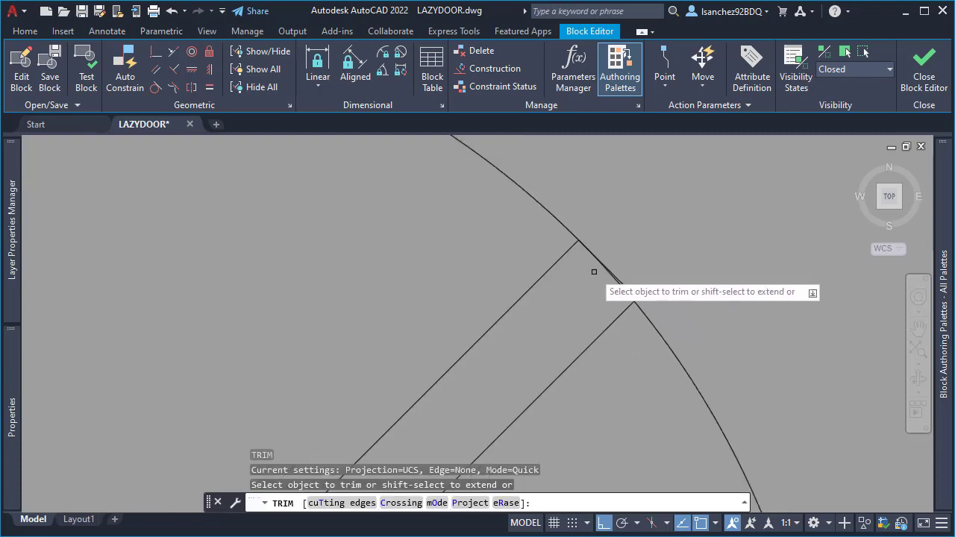
pyautogui.click(564, 218)
pyautogui.scroll(-5, 642, 216)
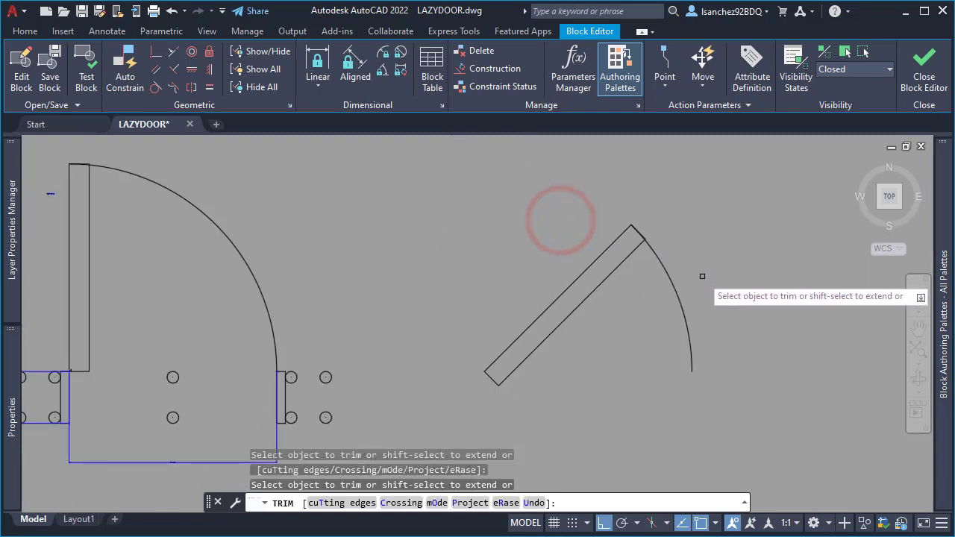
pyautogui.press('Return')
# Move the angled panel and its trimmed arc 36 inches left, back onto the original door.
pyautogui.scroll(-4, 705, 358)
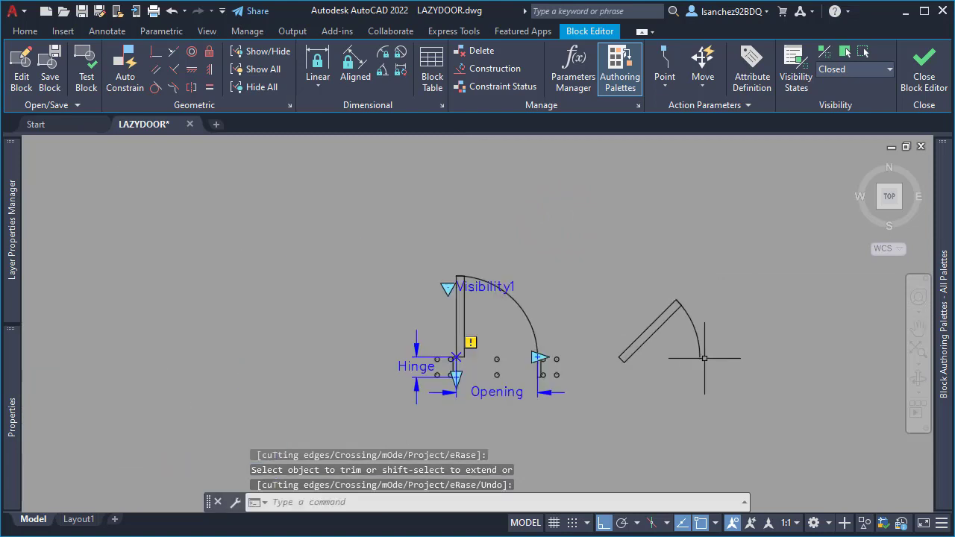
pyautogui.scroll(3, 610, 292)
pyautogui.click(589, 261)
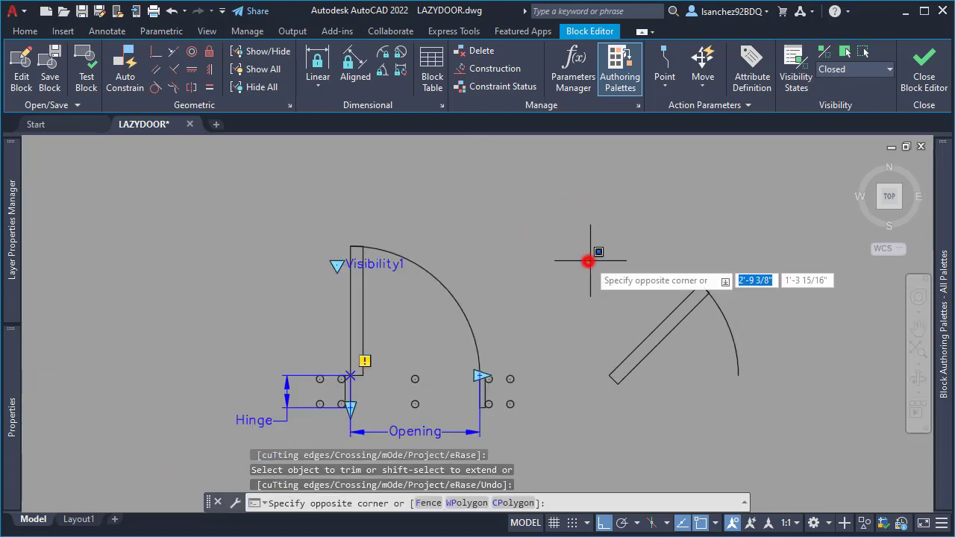
pyautogui.click(780, 385)
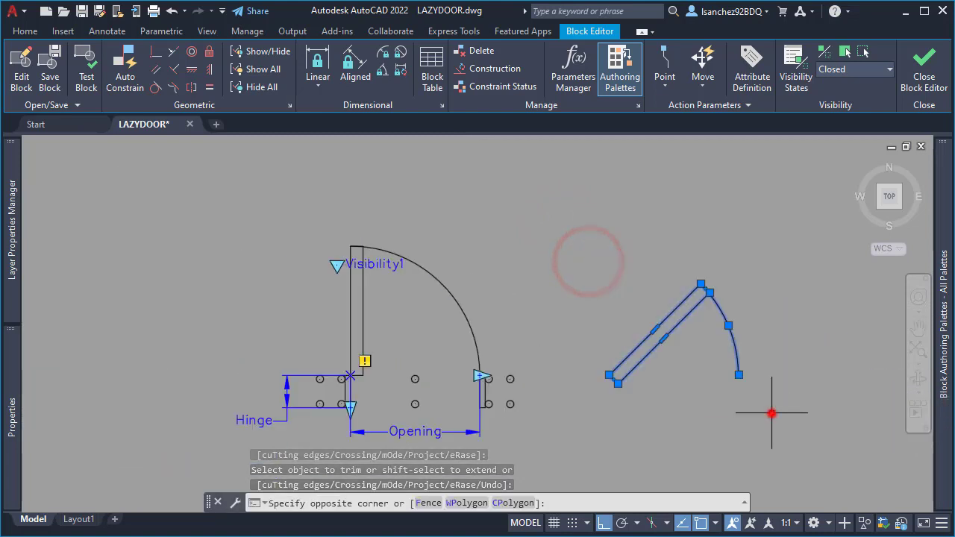
pyautogui.write('M')
pyautogui.press('Return')
pyautogui.click(715, 417)
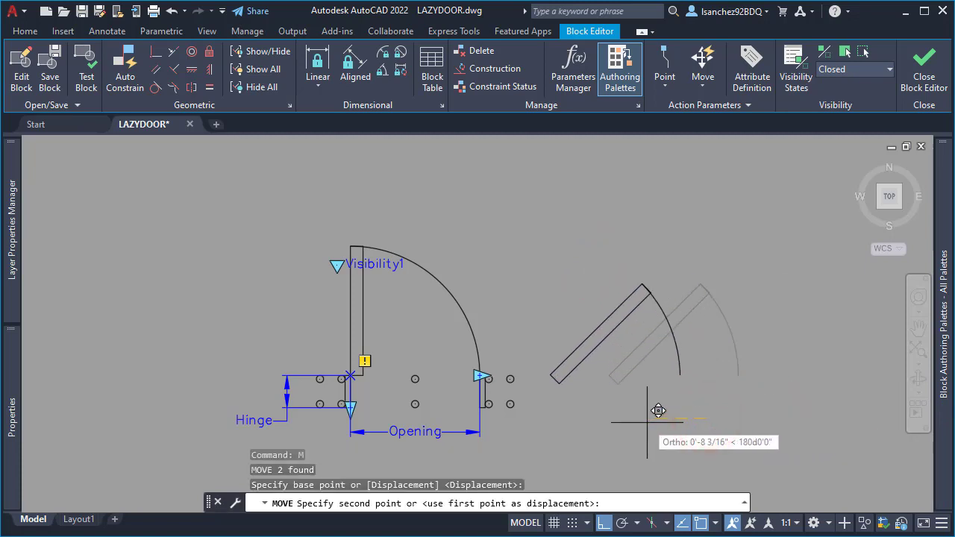
pyautogui.write('36')
pyautogui.press('Return')
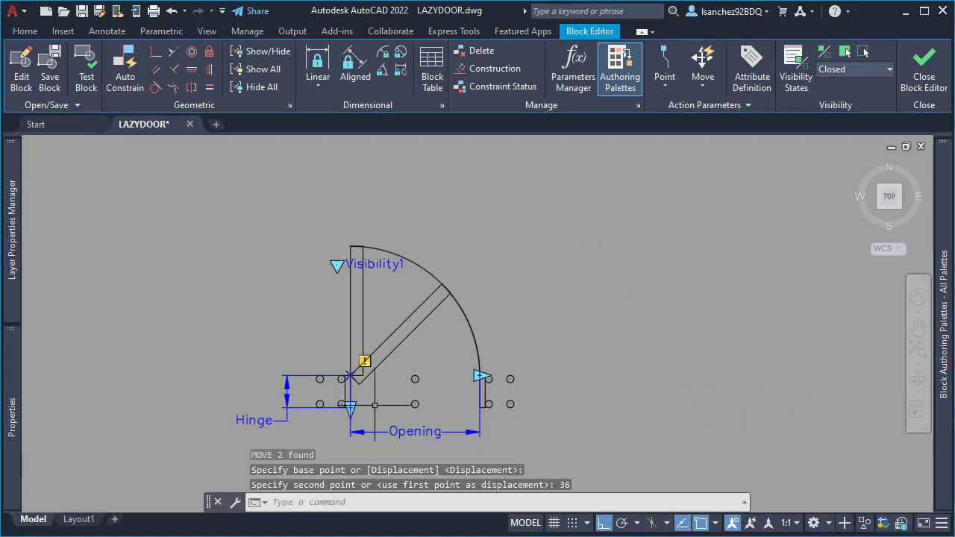
# Copy only the angled door panel 36 inches horizontally to the right of the door.
pyautogui.scroll(3, 370, 383)
pyautogui.scroll(-2, 507, 337)
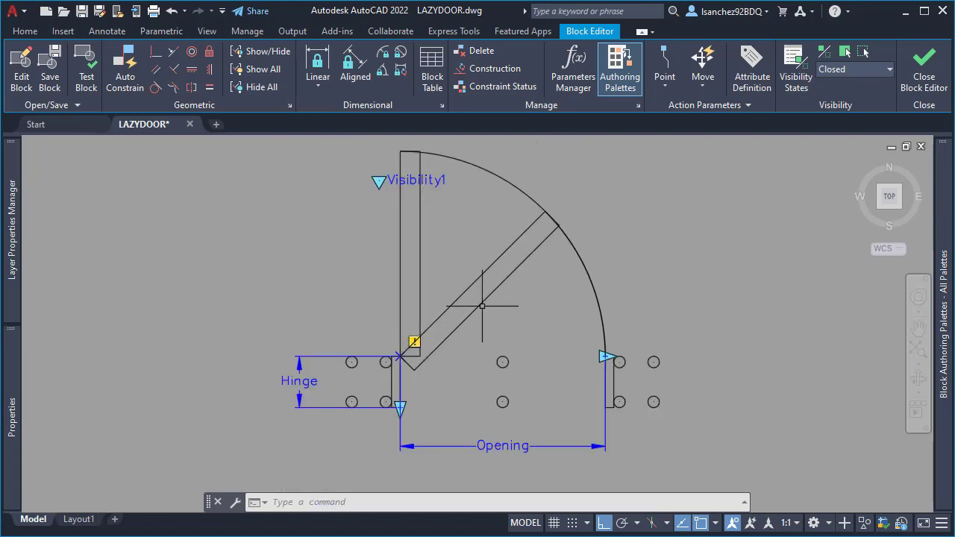
pyautogui.click(483, 304)
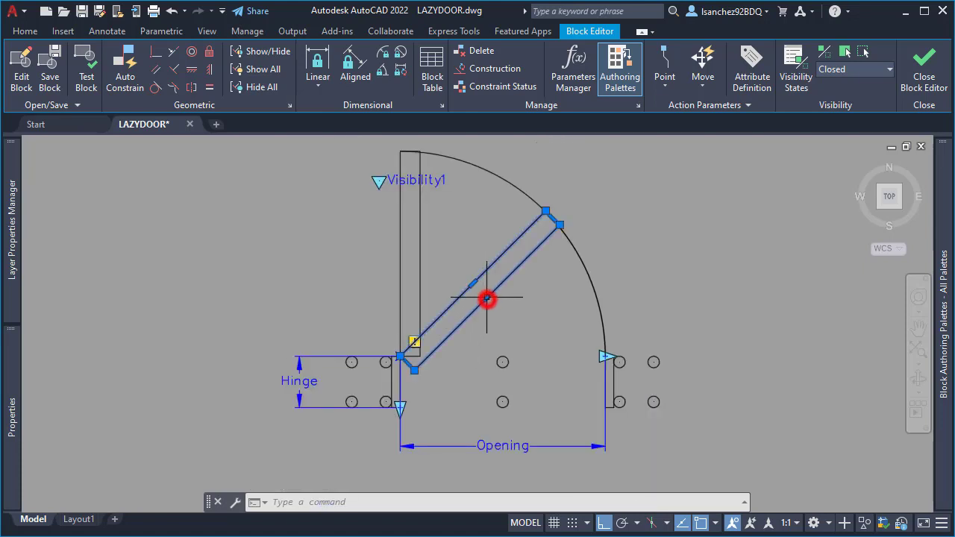
pyautogui.write('co')
pyautogui.press('Return')
pyautogui.click(537, 322)
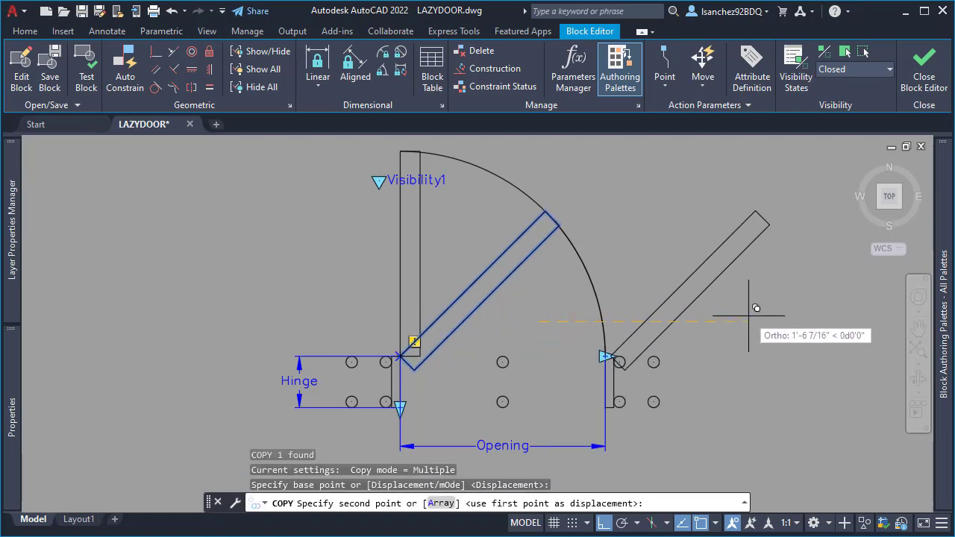
pyautogui.write('36')
pyautogui.press('Return')
pyautogui.press('Escape')
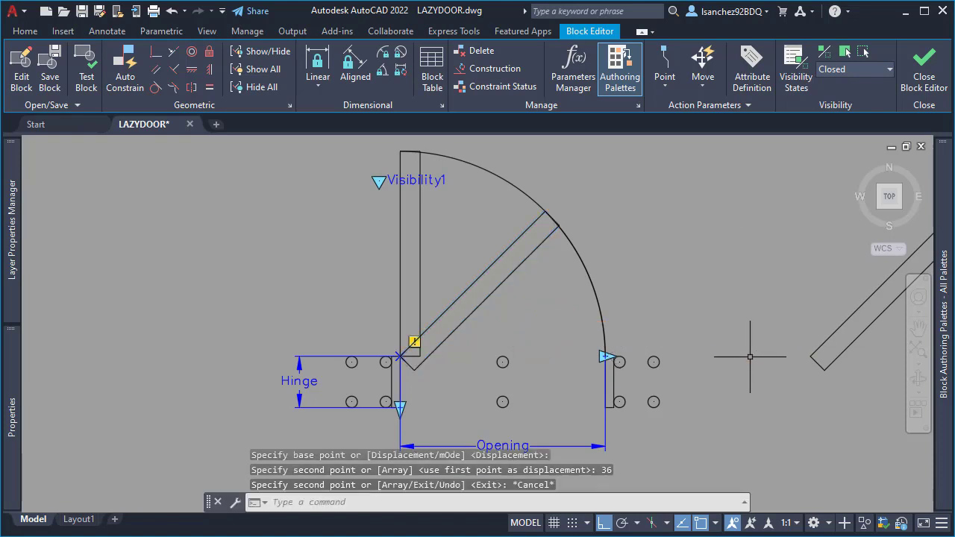
# Rotate the copied angled panel about its hinge corner to horizontal, pointing right, using its upper long edge as the reference angle.
pyautogui.moveTo(851, 388); pyautogui.dragTo(667, 384, button='middle')
pyautogui.click(680, 353)
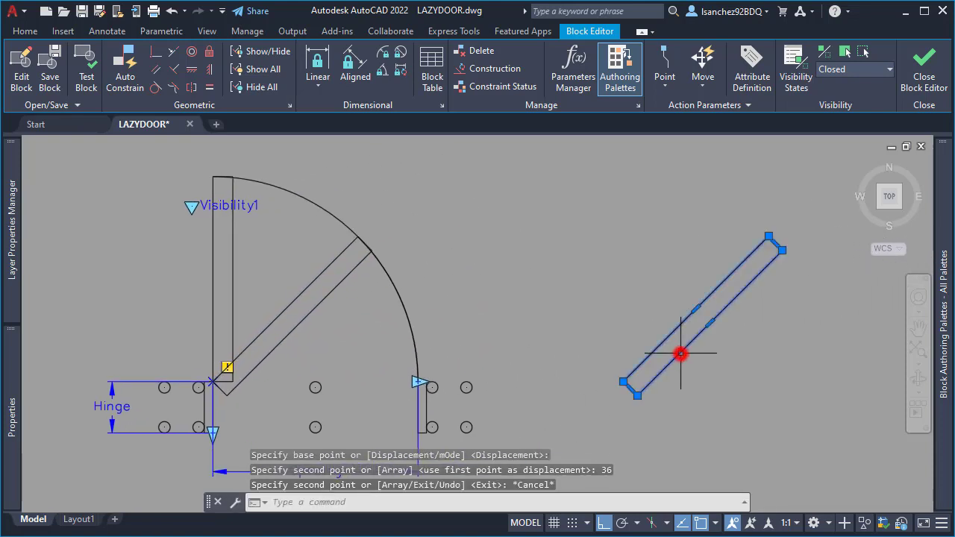
pyautogui.write('Ro')
pyautogui.press('Return')
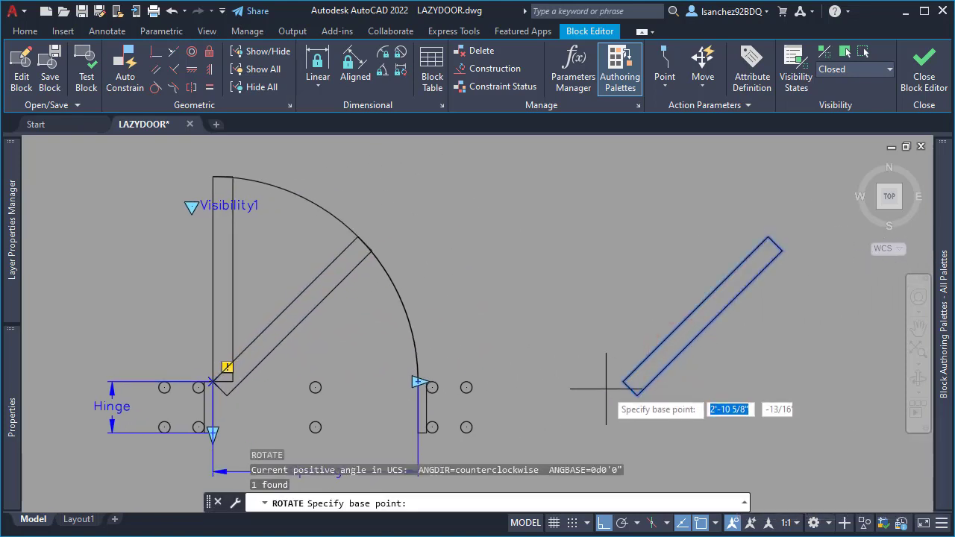
pyautogui.click(623, 381)
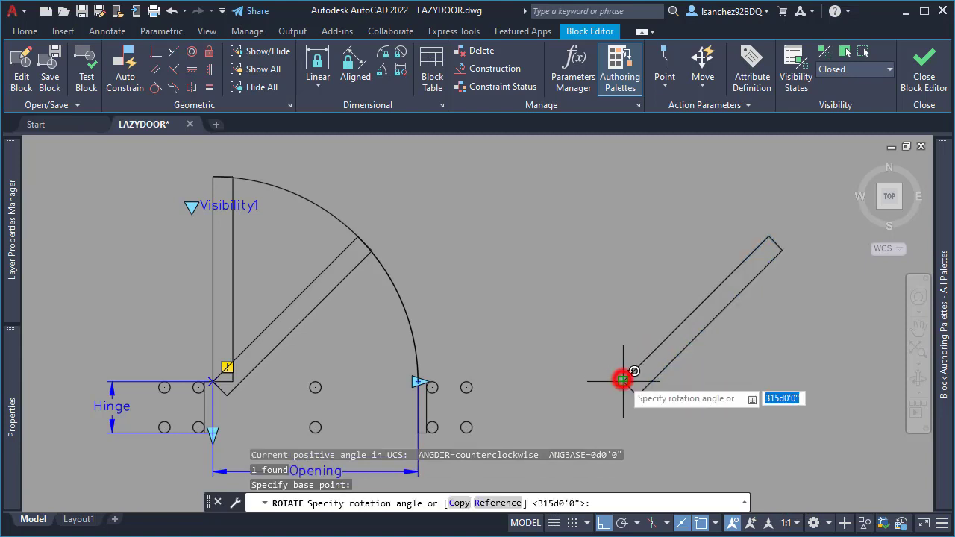
pyautogui.write('r')
pyautogui.press('Return')
pyautogui.click(622, 381)
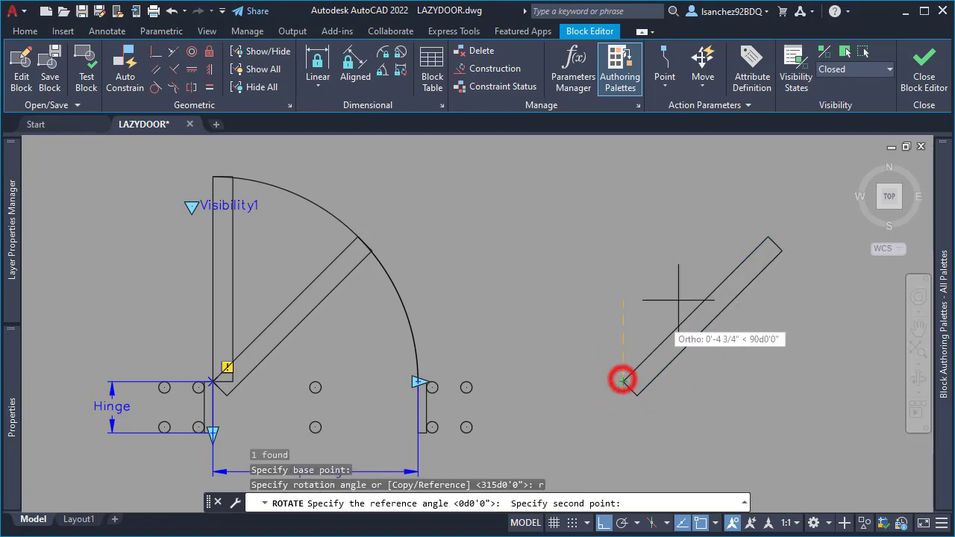
pyautogui.click(769, 237)
pyautogui.click(836, 345)
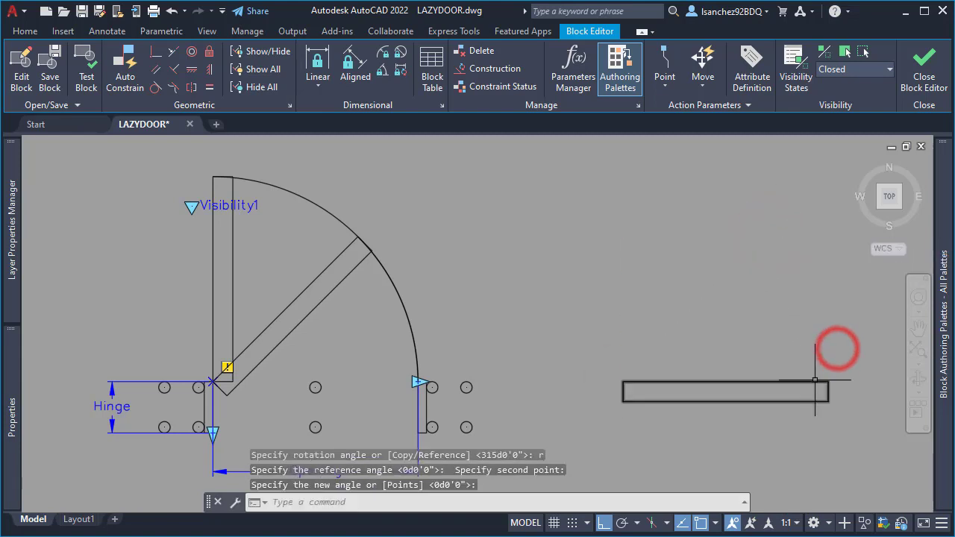
# Move the horizontal door panel 36 inches left into the door opening.
pyautogui.click(816, 382)
pyautogui.write('m')
pyautogui.press('Return')
pyautogui.click(789, 348)
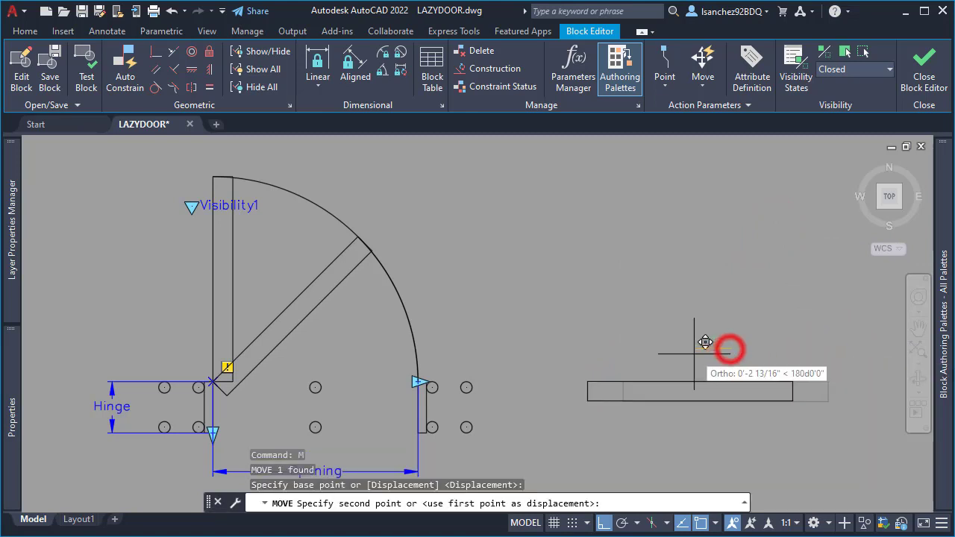
pyautogui.press('Return')
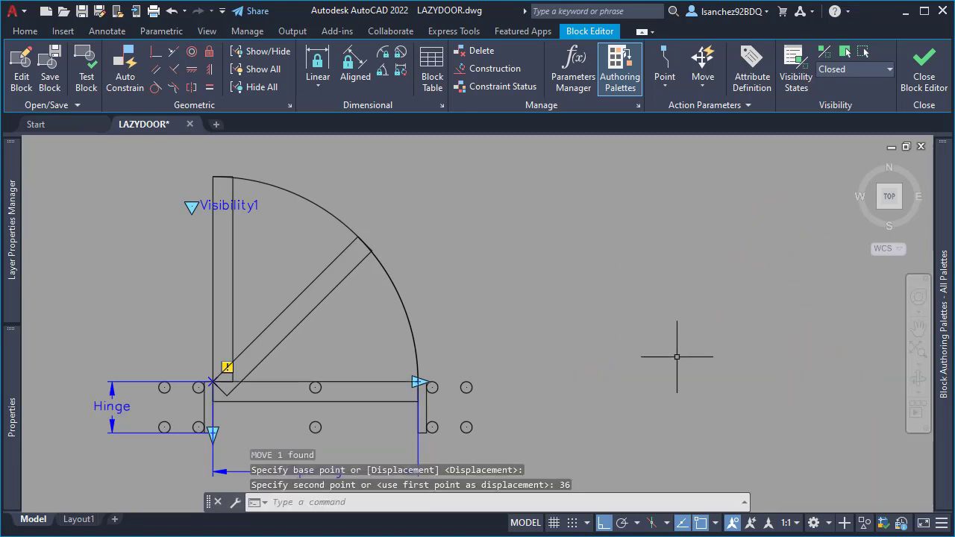
# Start a stretch action on the Opening parameter's right end point, framing the right jamb, its circles and the closed panel's right end.
pyautogui.scroll(3, 240, 440)
pyautogui.moveTo(246, 429); pyautogui.dragTo(458, 405, button='middle')
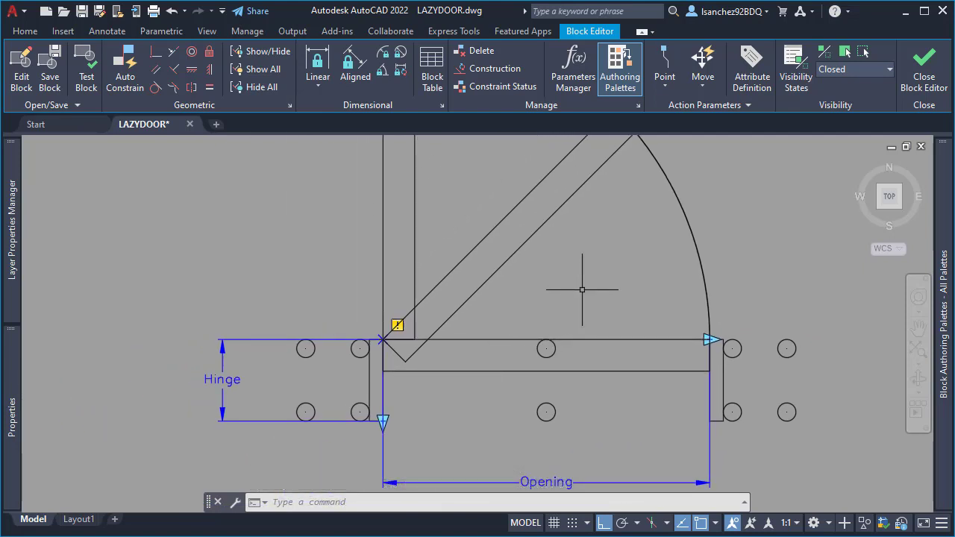
pyautogui.scroll(-4, 582, 290)
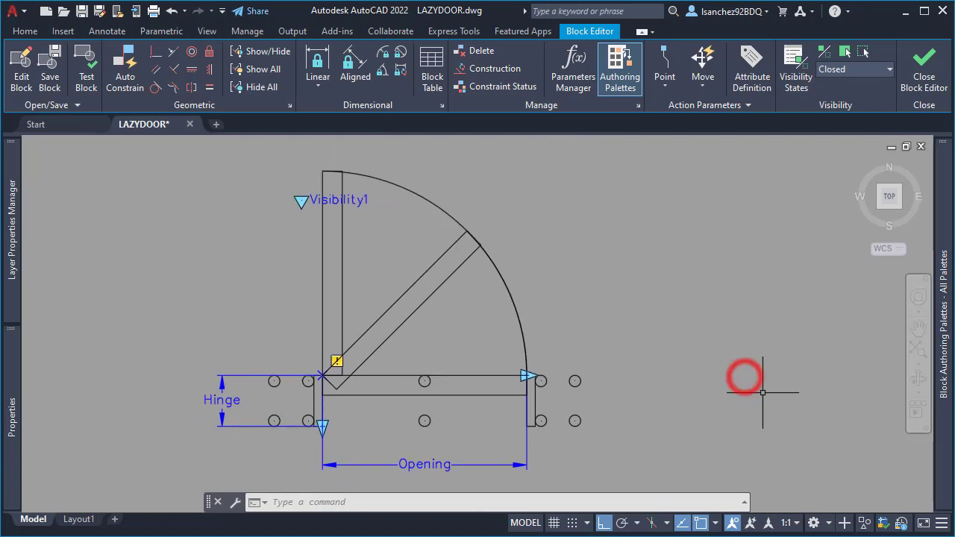
pyautogui.moveTo(943, 198)
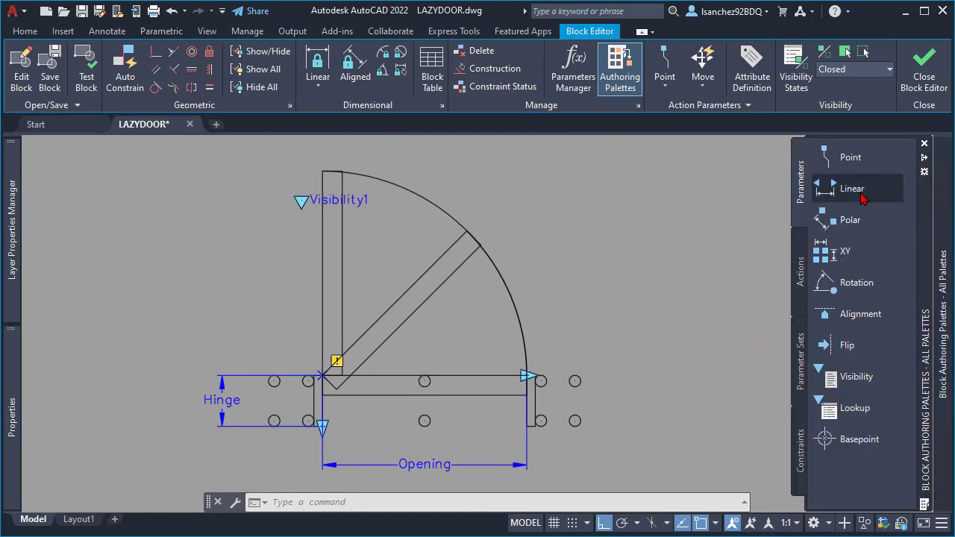
pyautogui.click(800, 272)
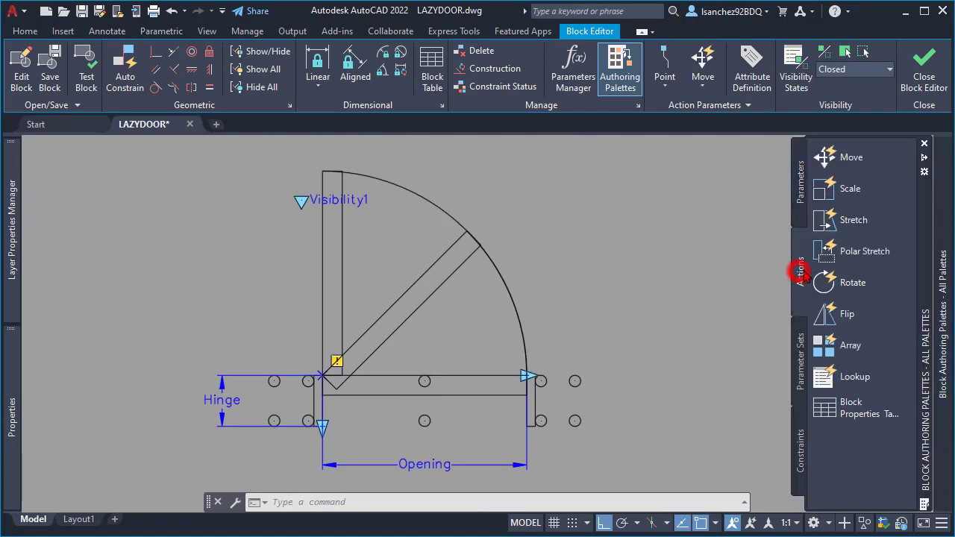
pyautogui.click(845, 219)
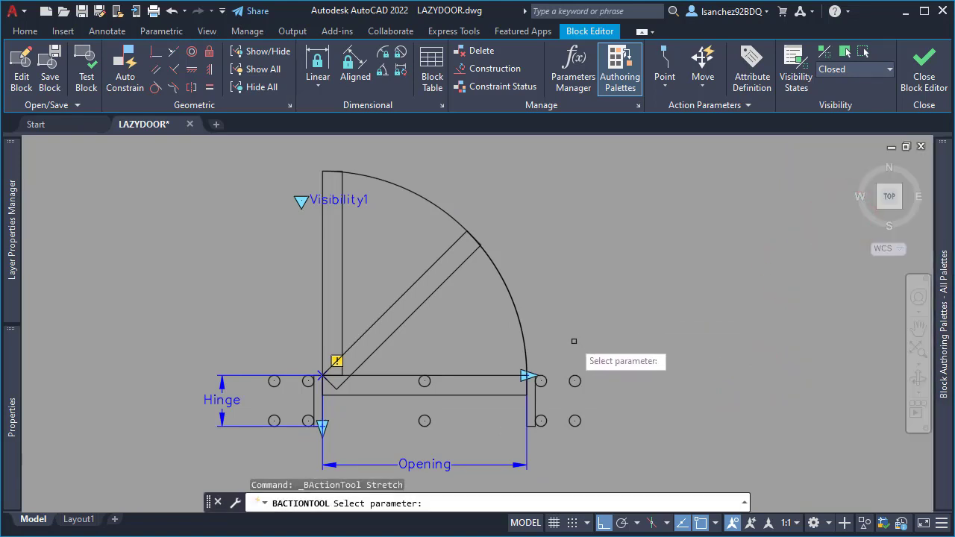
pyautogui.click(434, 464)
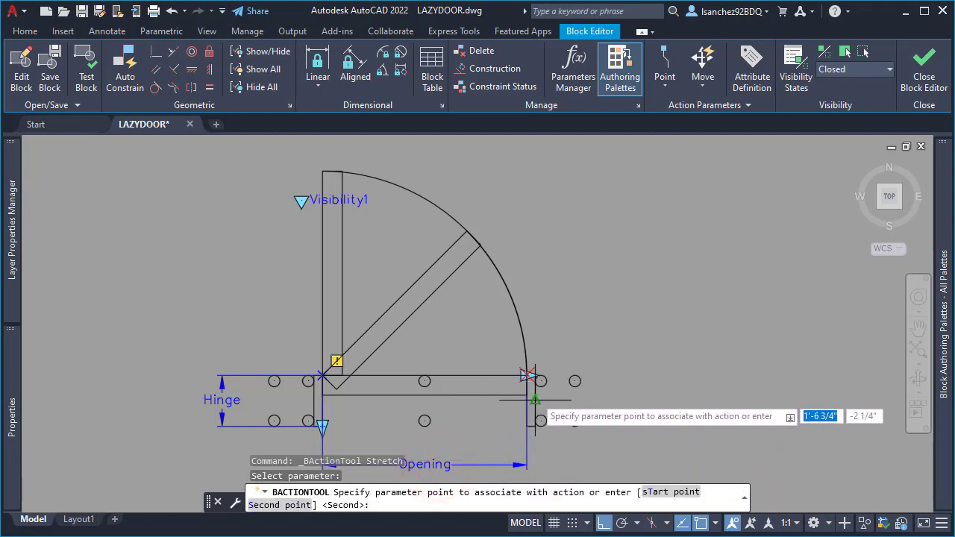
pyautogui.scroll(2, 536, 392)
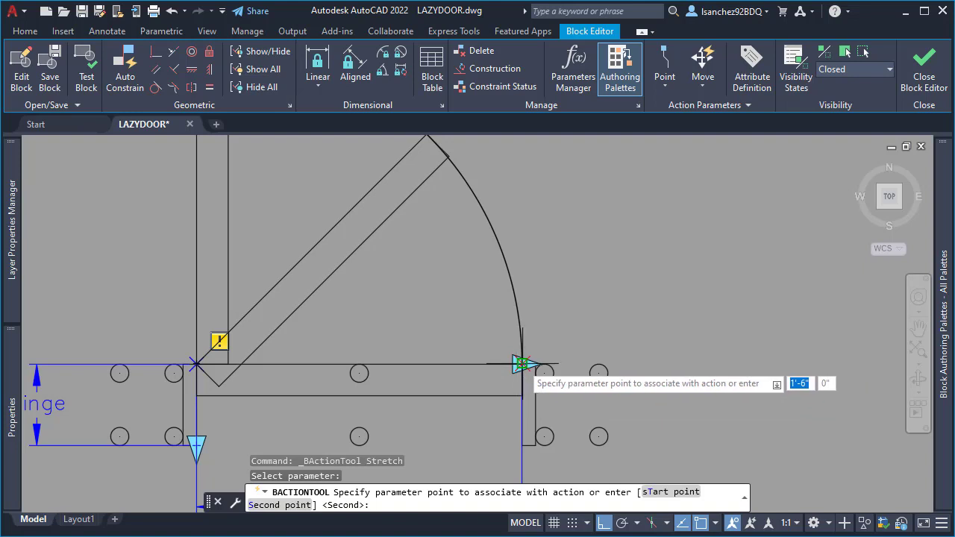
pyautogui.click(522, 364)
pyautogui.scroll(-2, 521, 364)
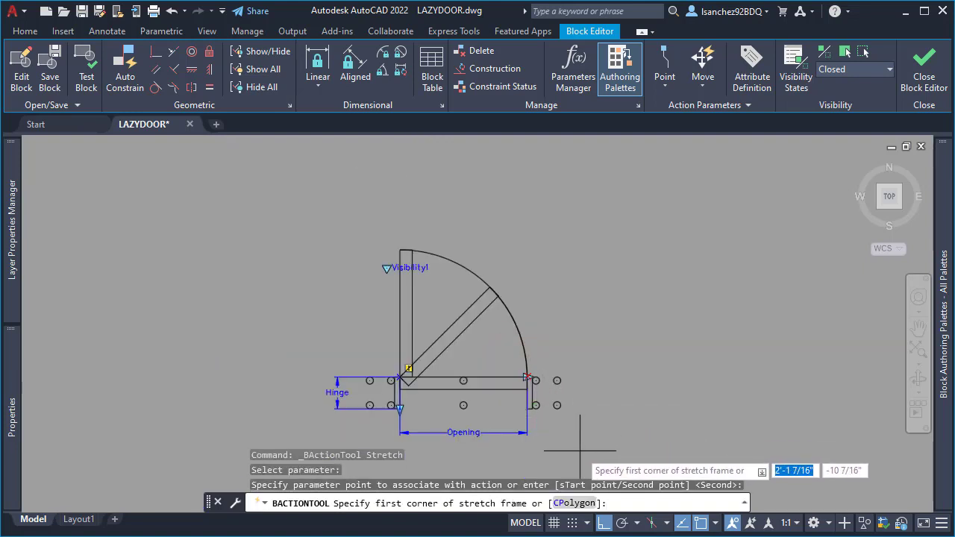
pyautogui.click(580, 451)
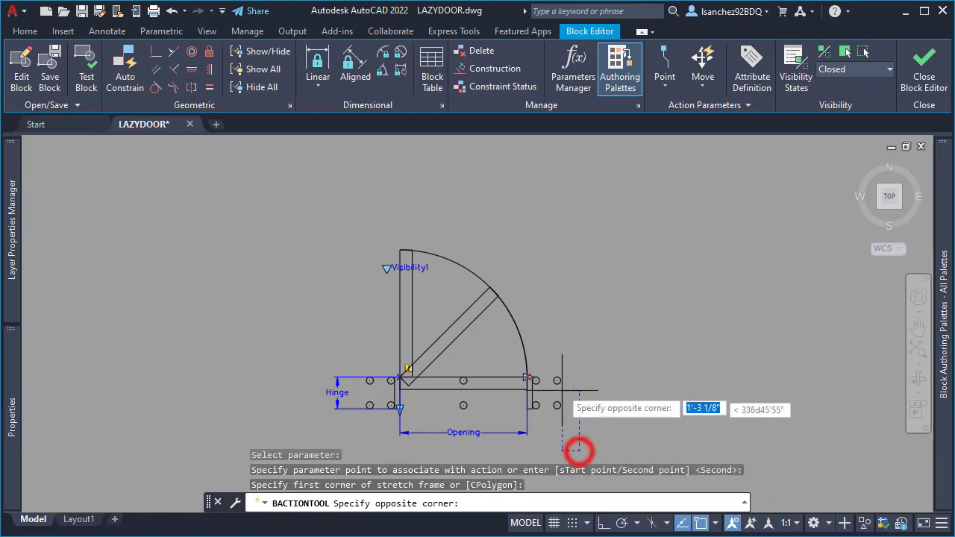
pyautogui.click(508, 287)
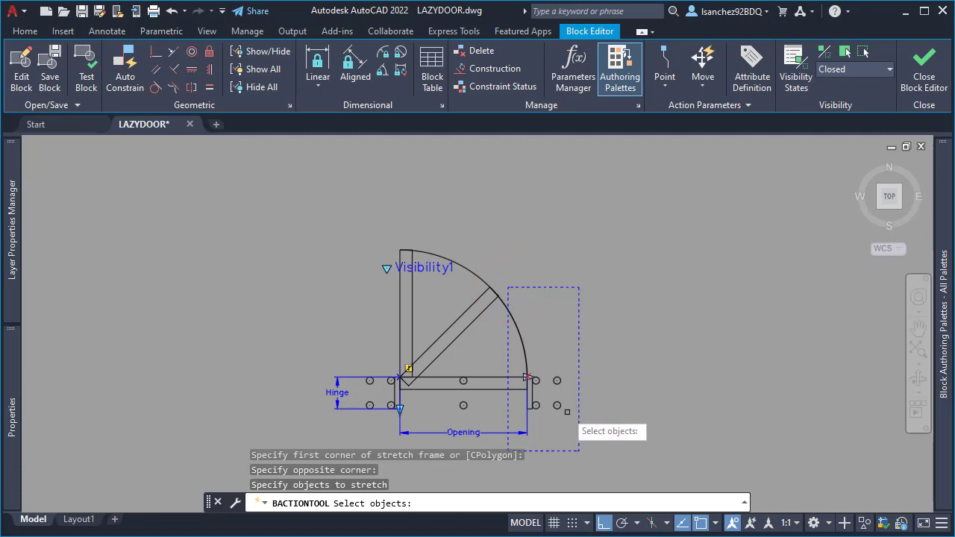
# Assign the closed panel, right jamb, its circles and the Opening parameter to the stretch action, leaving out both swing arcs.
pyautogui.click(570, 438)
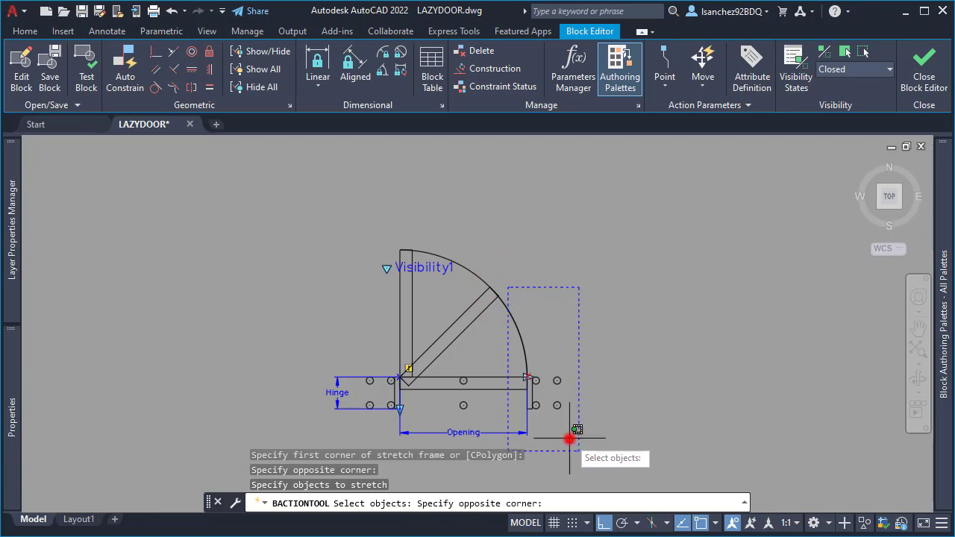
pyautogui.click(517, 316)
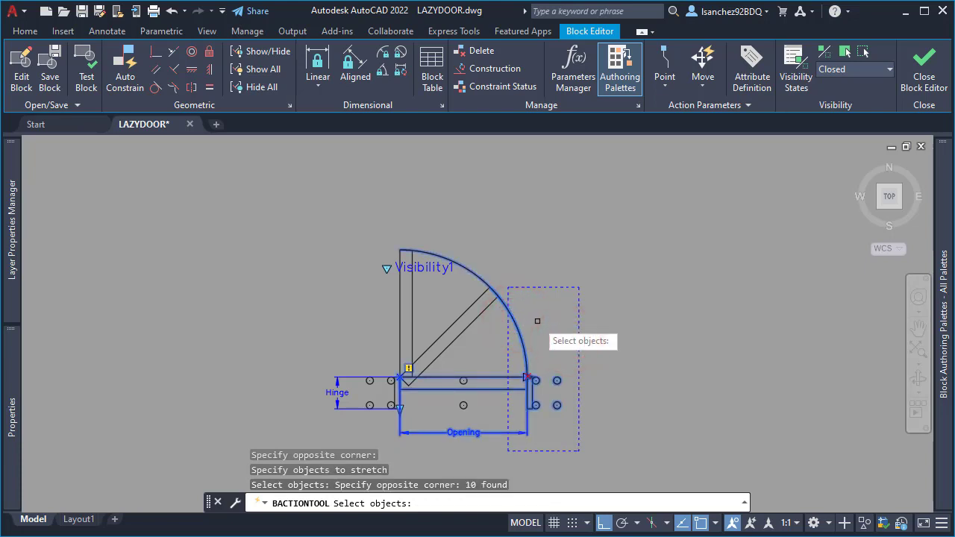
pyautogui.click(535, 343)
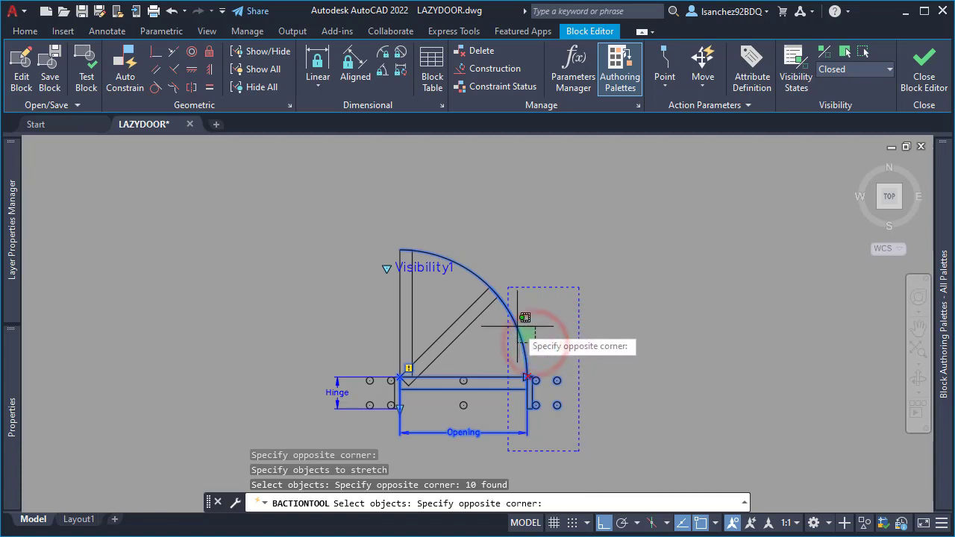
pyautogui.keyDown('shift'); pyautogui.click(517, 327); pyautogui.keyUp('shift')
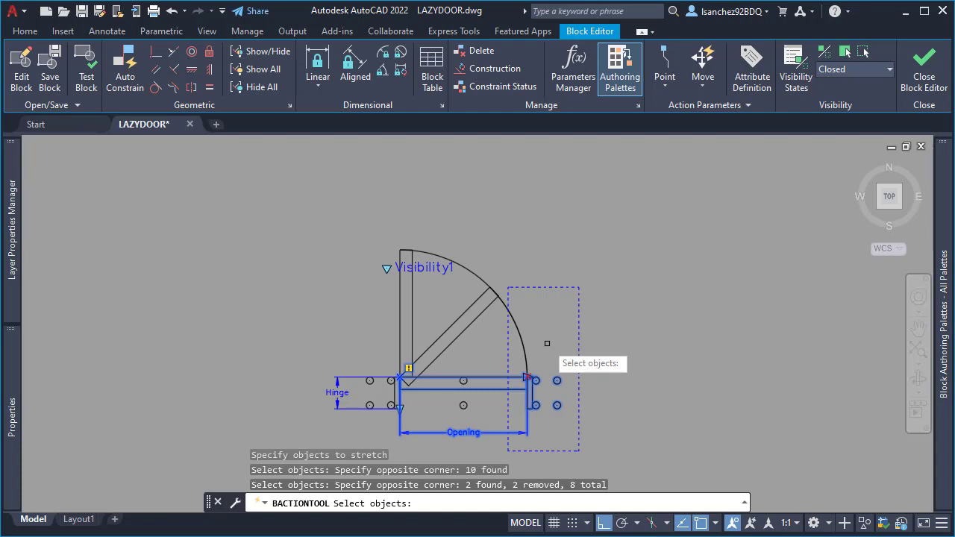
pyautogui.press('Return')
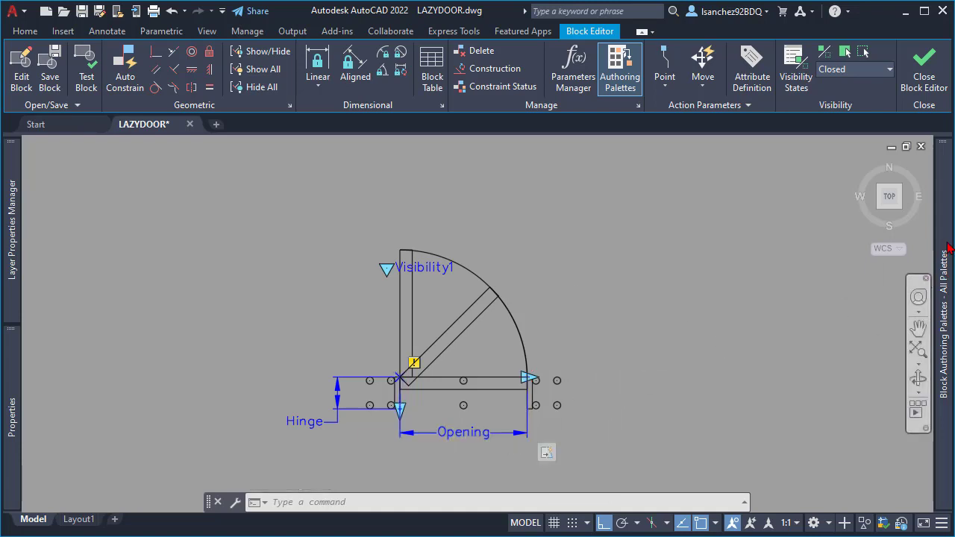
# Add a second stretch action to Opening's right end point, framing the angled panel's upper end and selecting only that panel.
pyautogui.moveTo(945, 254)
pyautogui.click(833, 224)
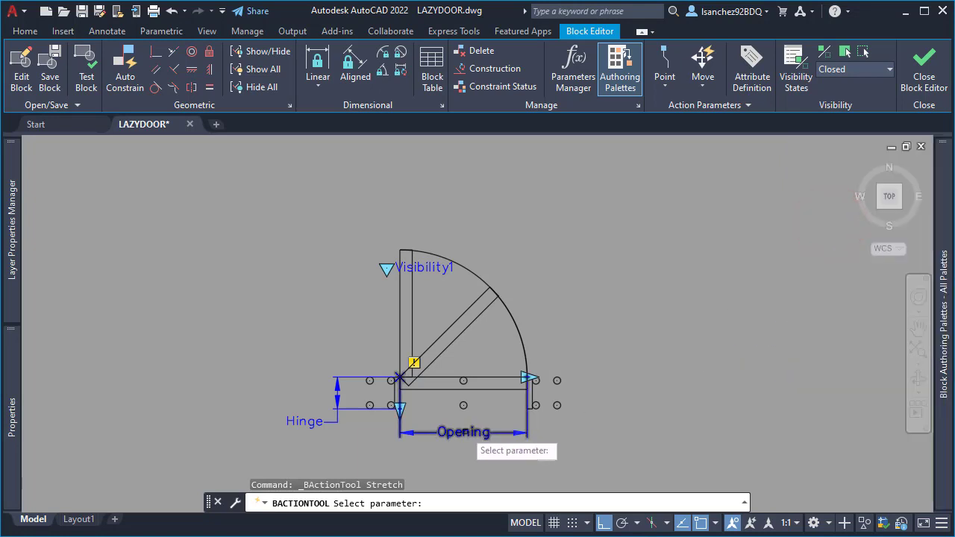
pyautogui.click(461, 433)
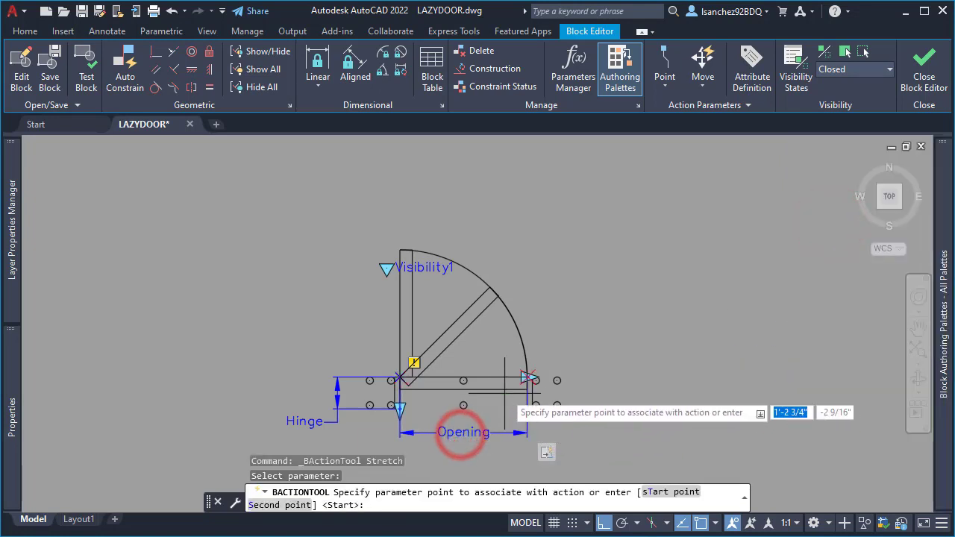
pyautogui.click(527, 376)
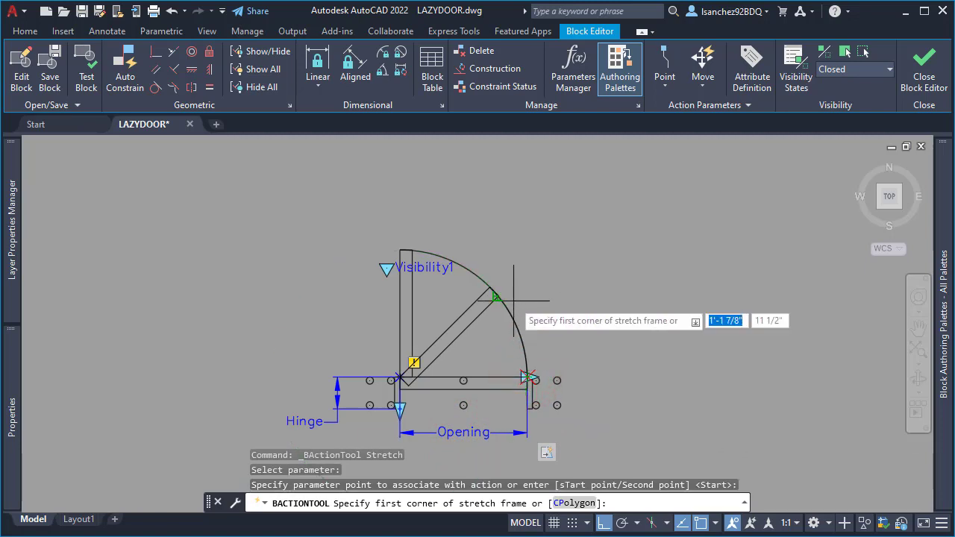
pyautogui.scroll(2, 536, 300)
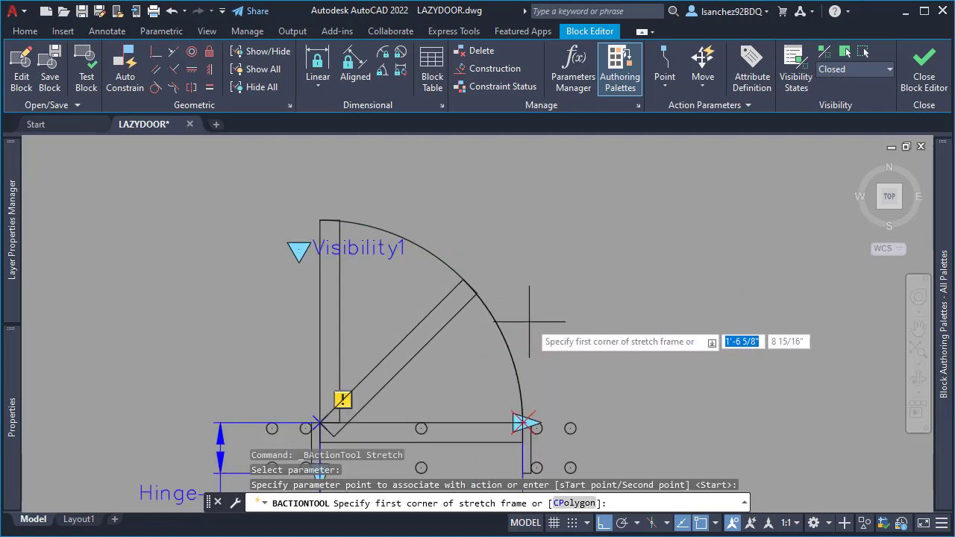
pyautogui.click(524, 324)
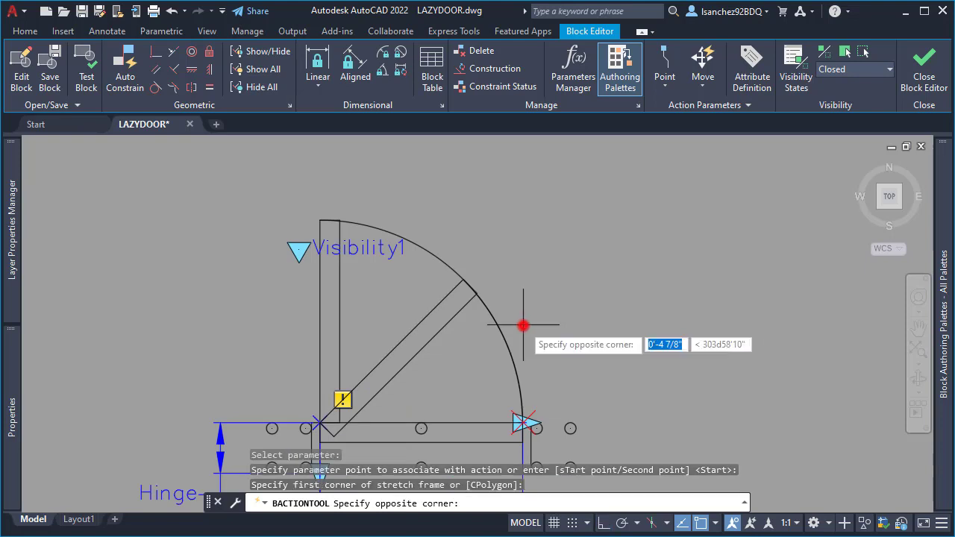
pyautogui.click(430, 234)
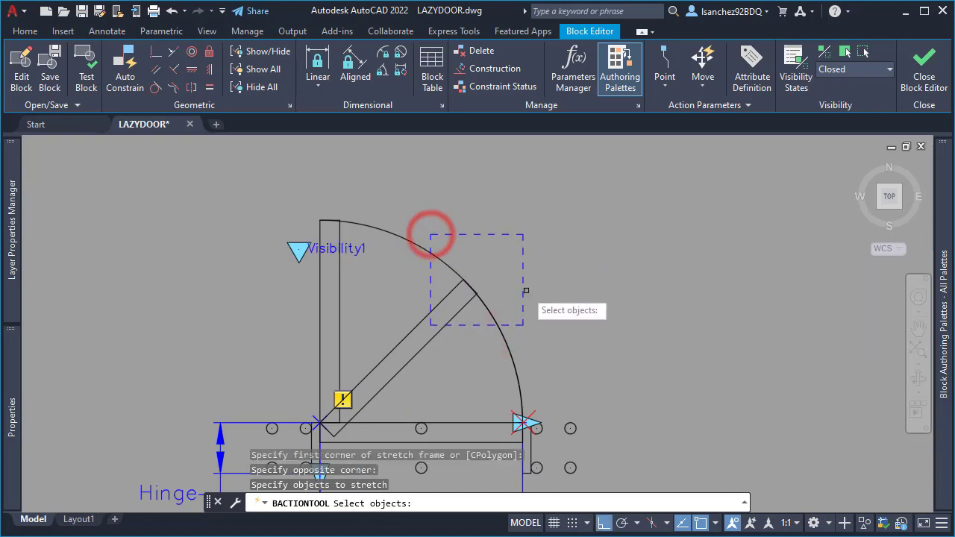
pyautogui.scroll(-2, 544, 325)
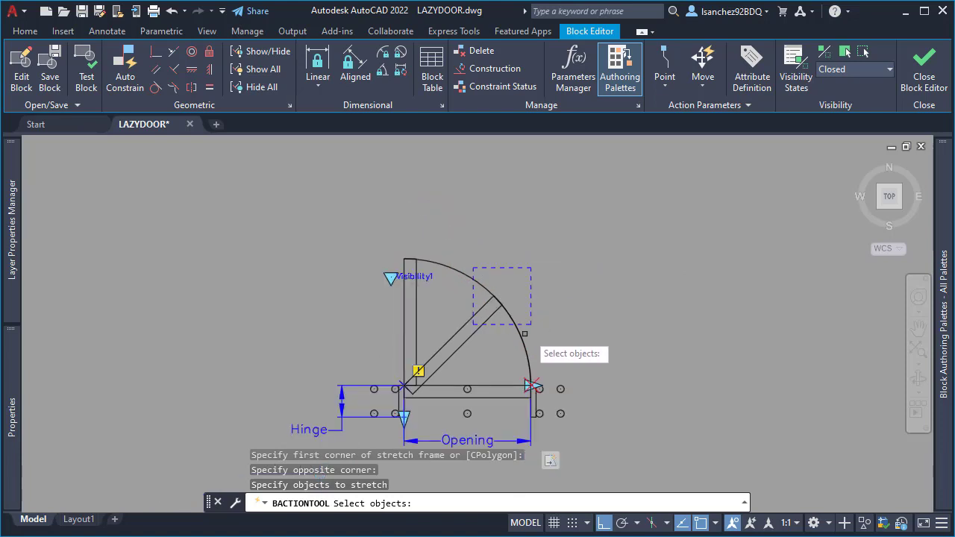
pyautogui.click(508, 398)
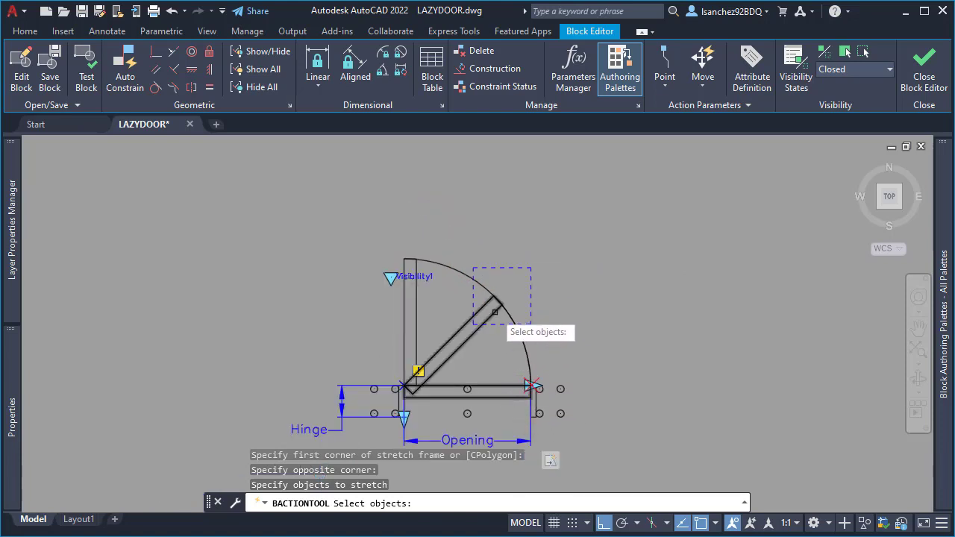
pyautogui.click(495, 314)
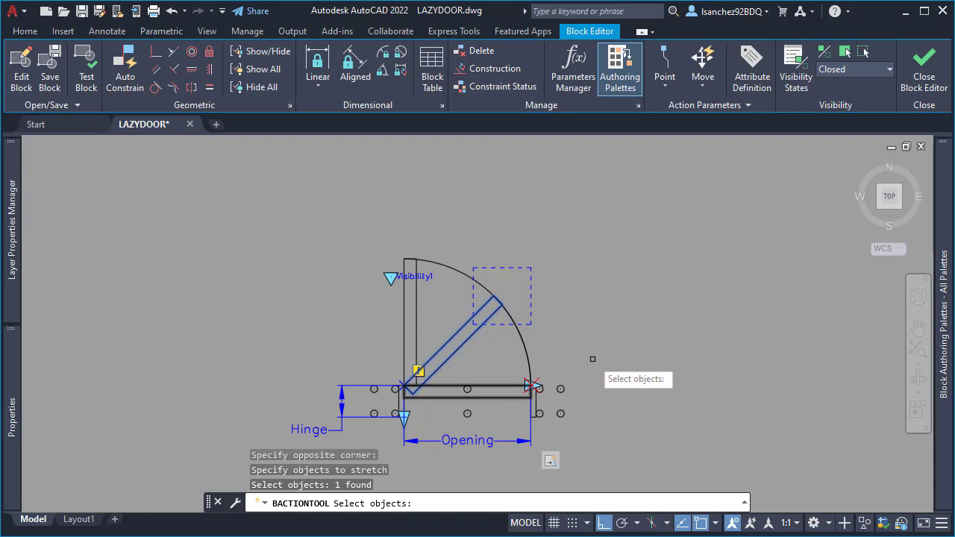
pyautogui.press('Return')
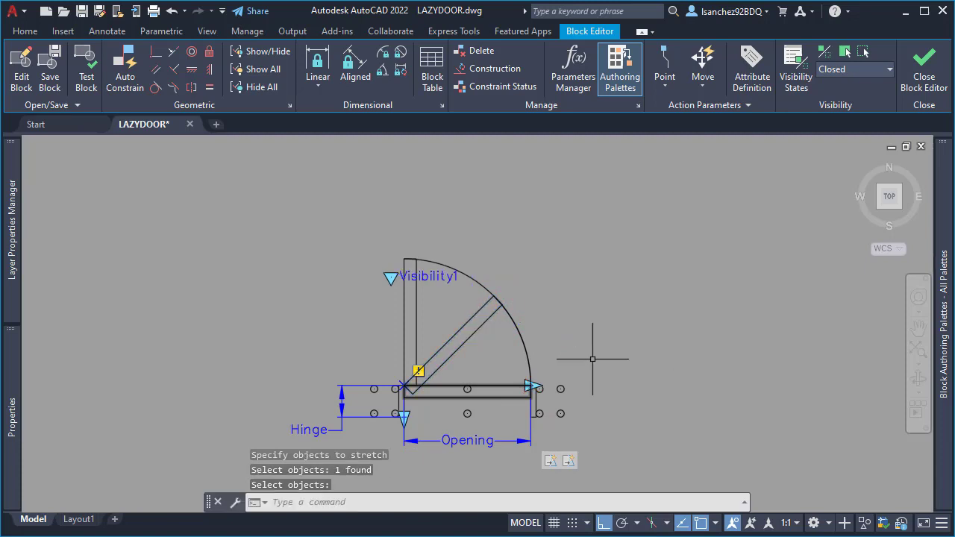
# Set the angle offset of the angled panel's stretch action to 45 degrees.
pyautogui.click(569, 462)
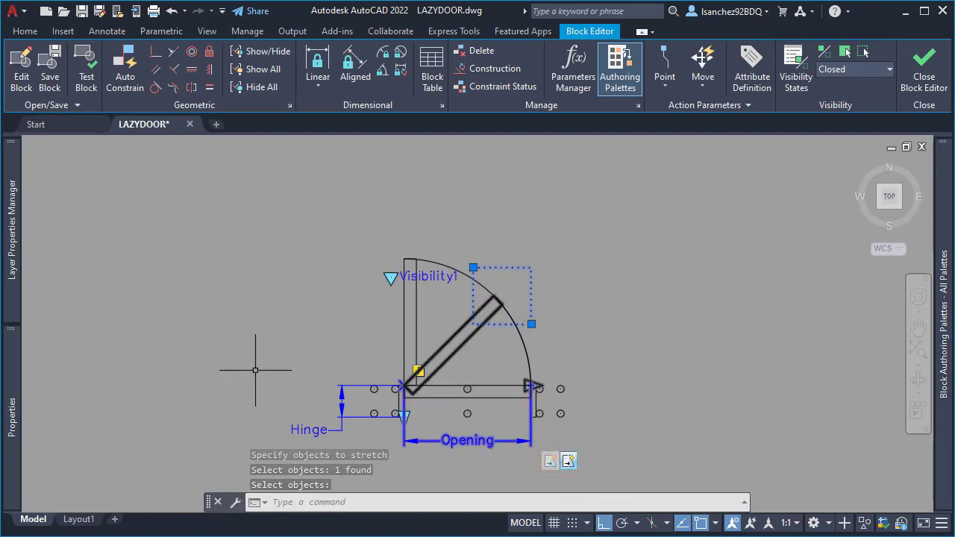
pyautogui.moveTo(19, 422)
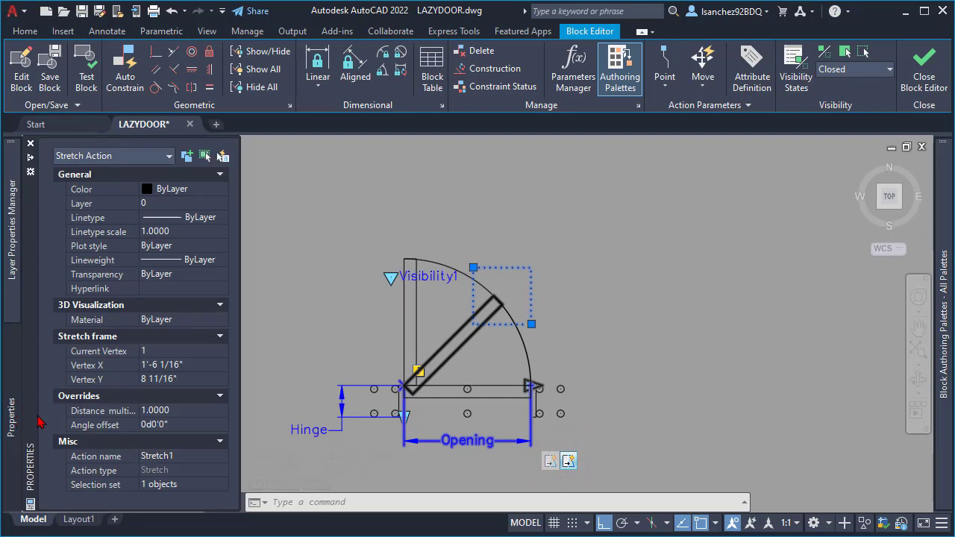
pyautogui.click(172, 426)
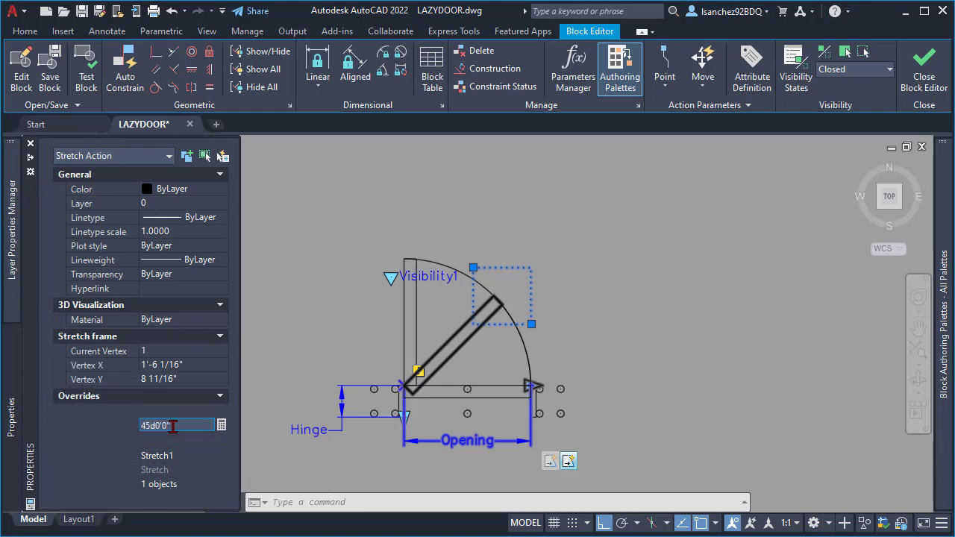
pyautogui.press('Return')
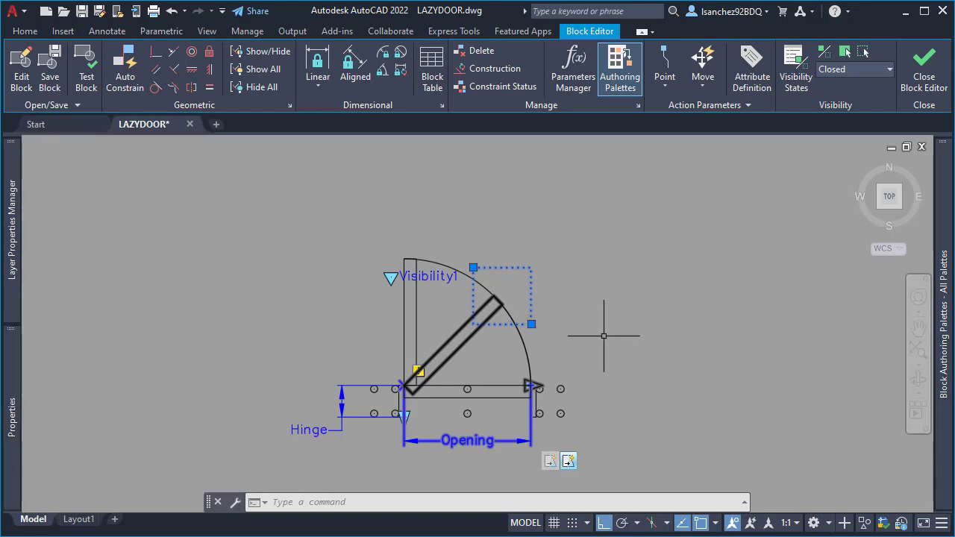
pyautogui.press('Escape')
# Add a stretch action to Opening's right end point, framing the vertical panel's upper end and selecting that panel and the visibility parameter without the arcs.
pyautogui.moveTo(940, 235)
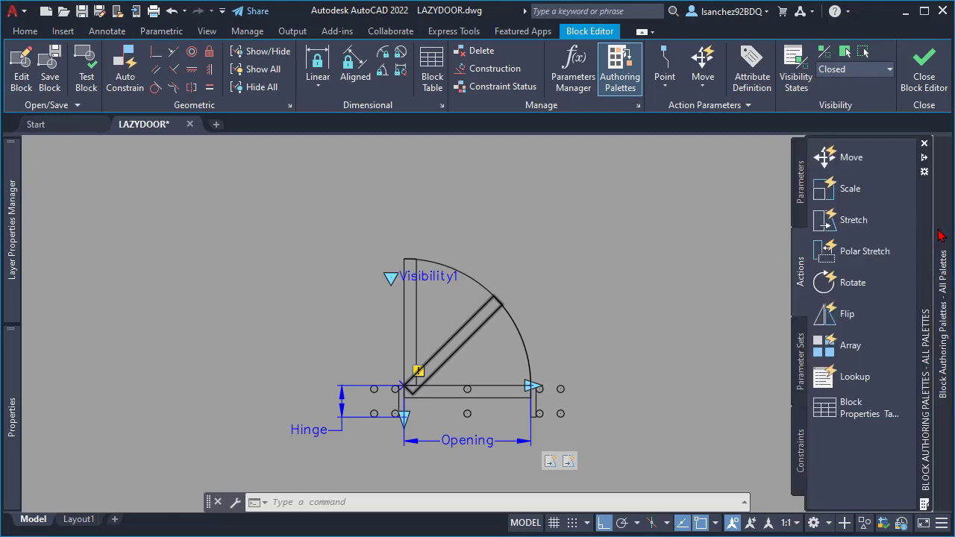
pyautogui.click(827, 219)
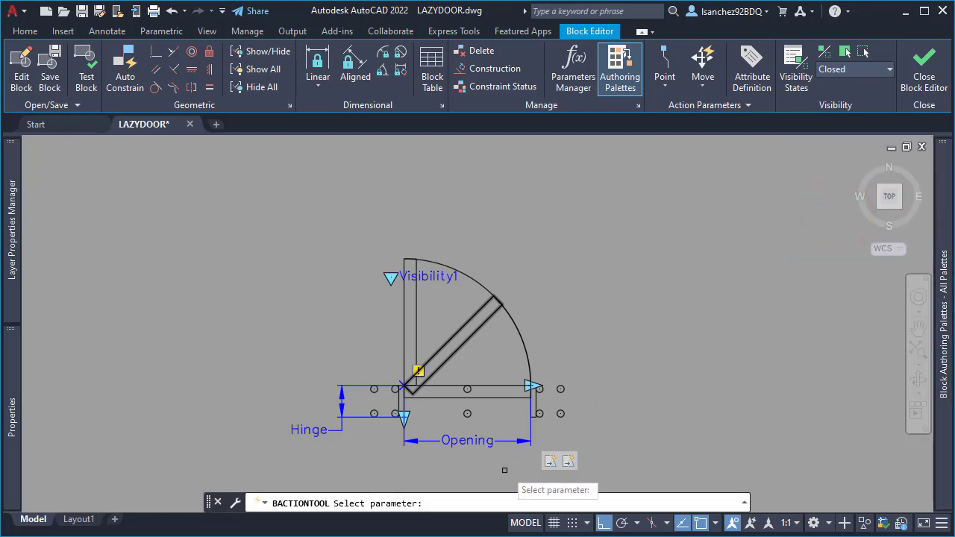
pyautogui.click(476, 441)
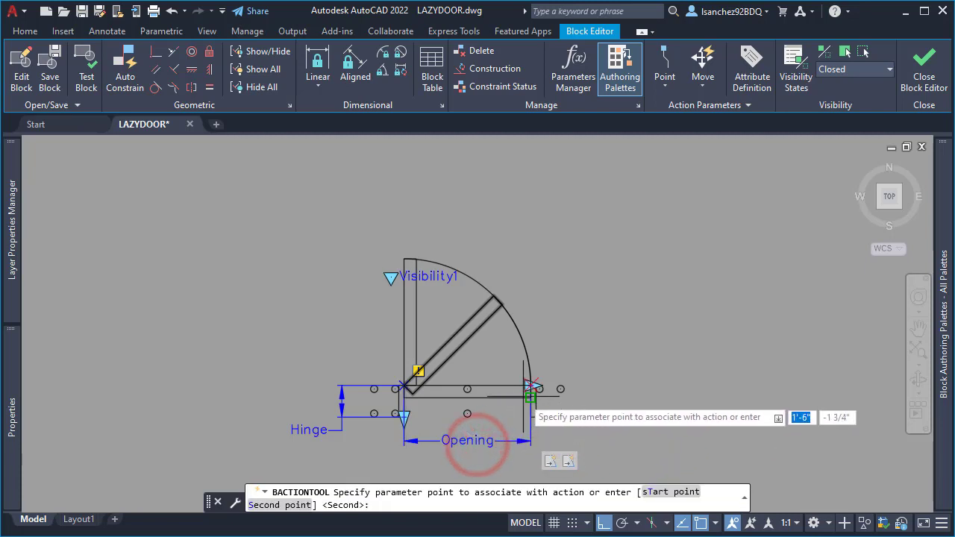
pyautogui.click(529, 384)
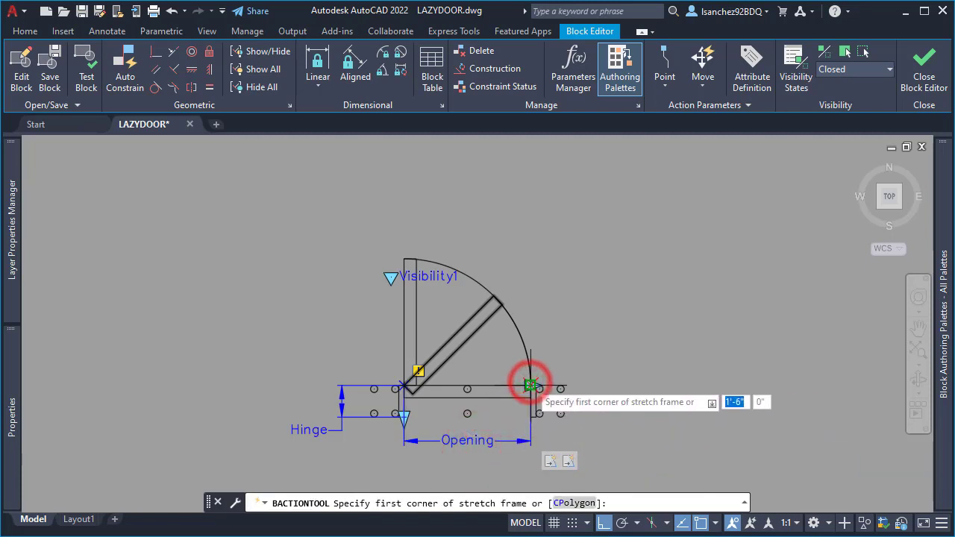
pyautogui.click(433, 297)
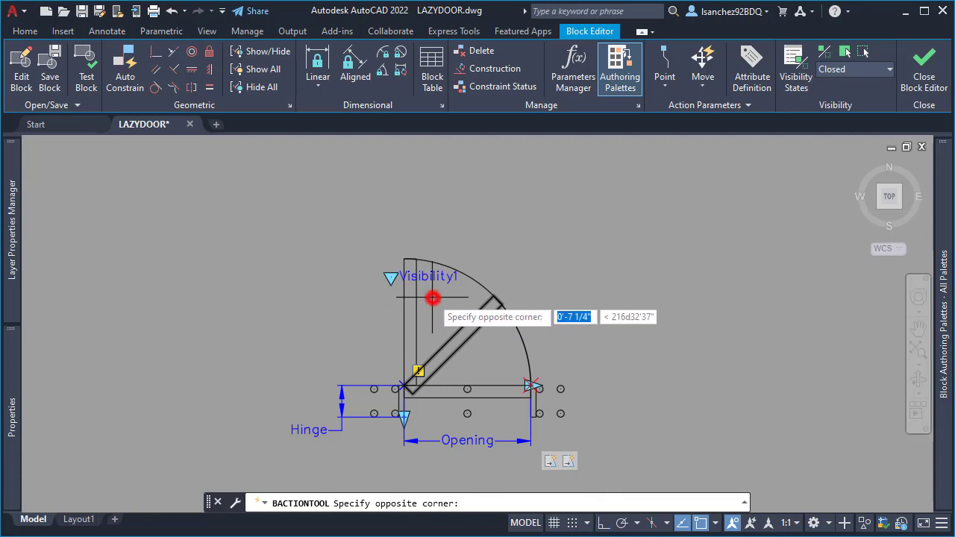
pyautogui.click(372, 243)
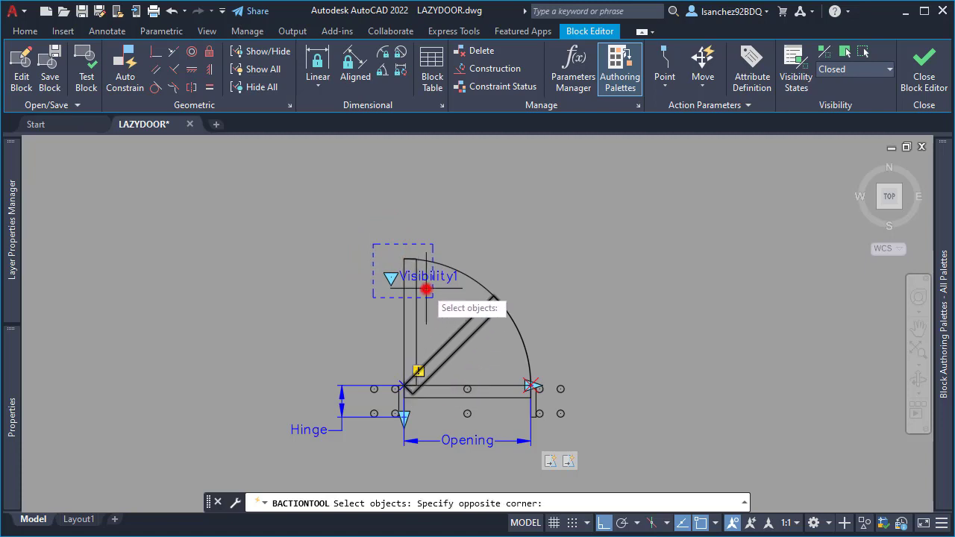
pyautogui.click(380, 251)
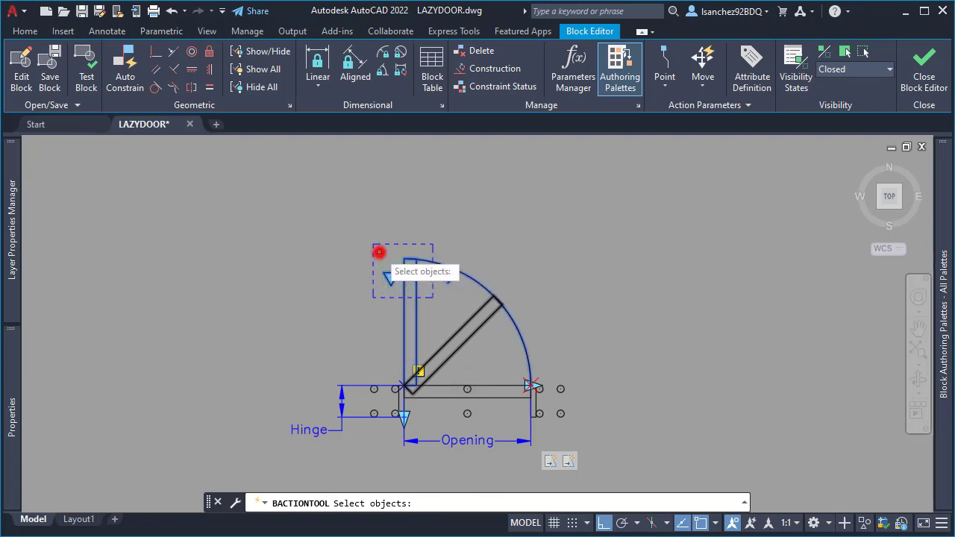
pyautogui.keyDown('shift'); pyautogui.click(492, 280); pyautogui.keyUp('shift')
pyautogui.keyDown('shift'); pyautogui.click(465, 265); pyautogui.keyUp('shift')
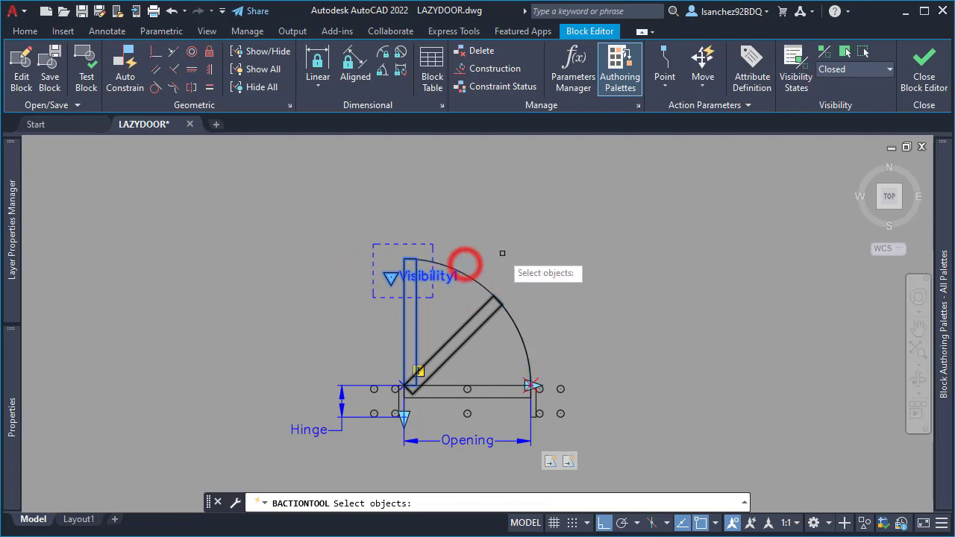
pyautogui.press('Return')
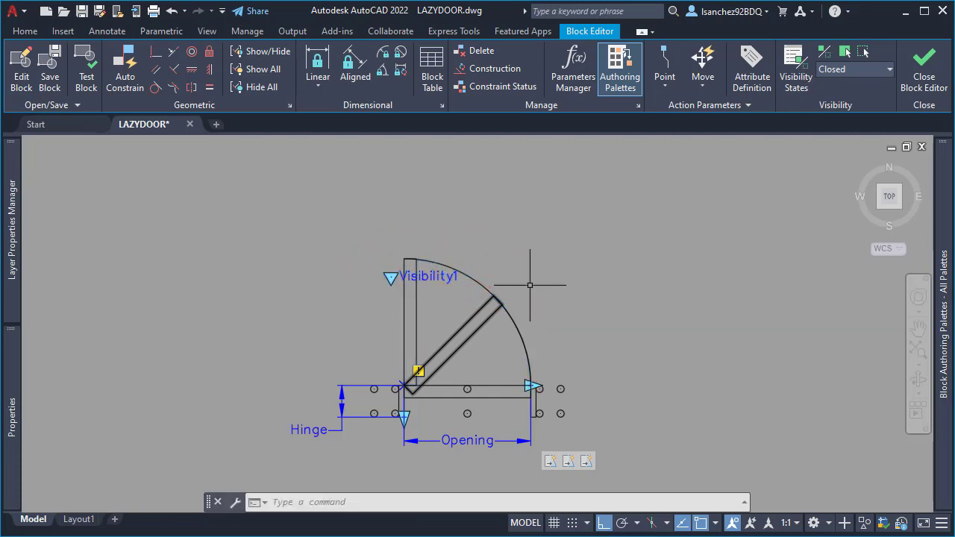
# Set the angle offset of the vertical panel's stretch action to 90 degrees.
pyautogui.click(584, 462)
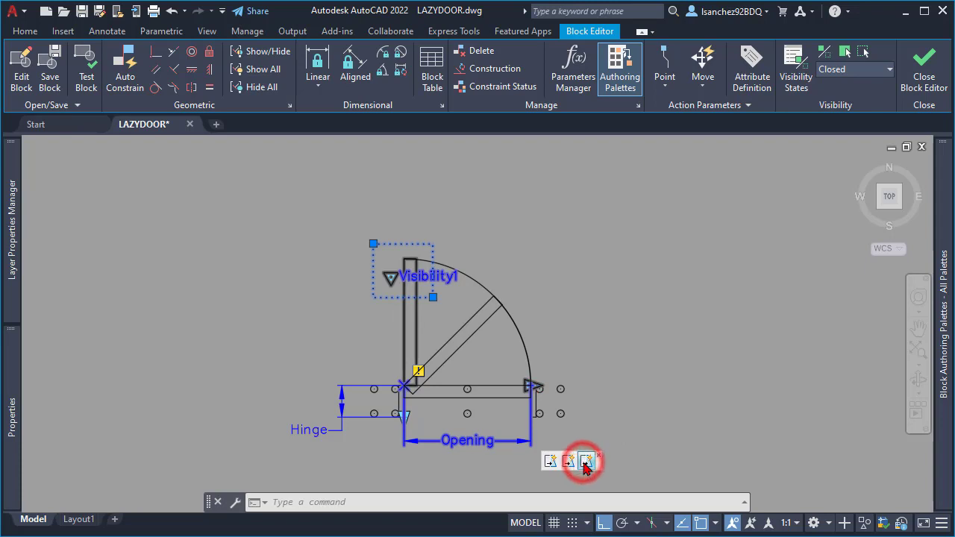
pyautogui.moveTo(15, 389)
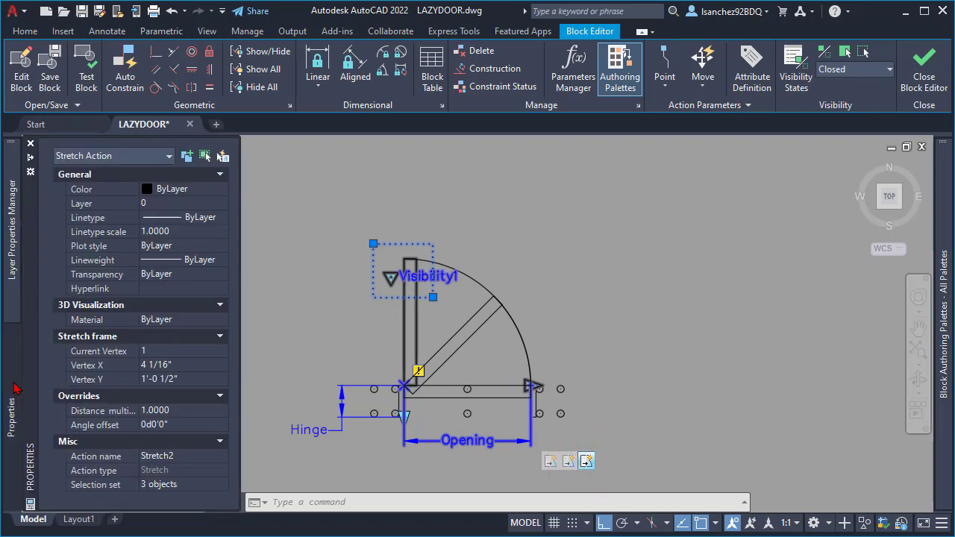
pyautogui.click(173, 420)
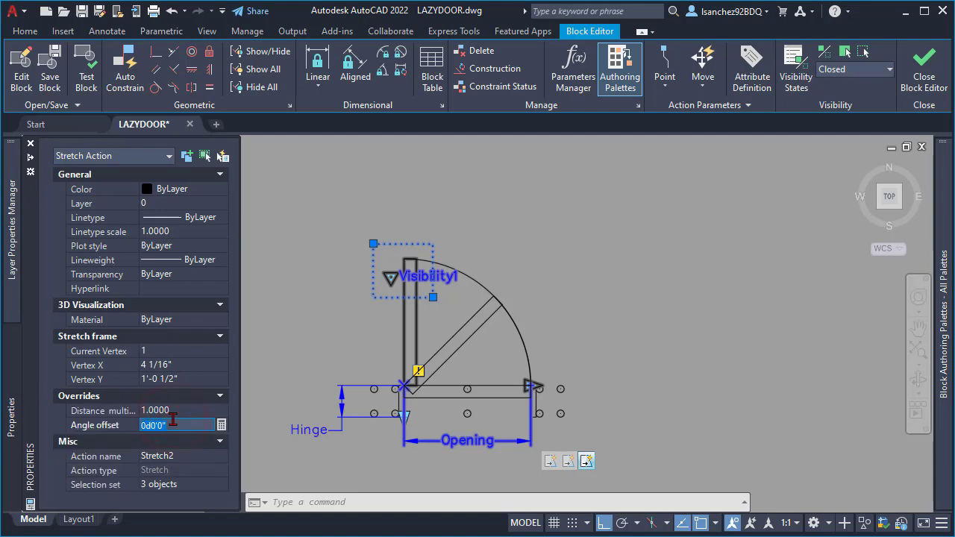
pyautogui.write('90')
pyautogui.press('Return')
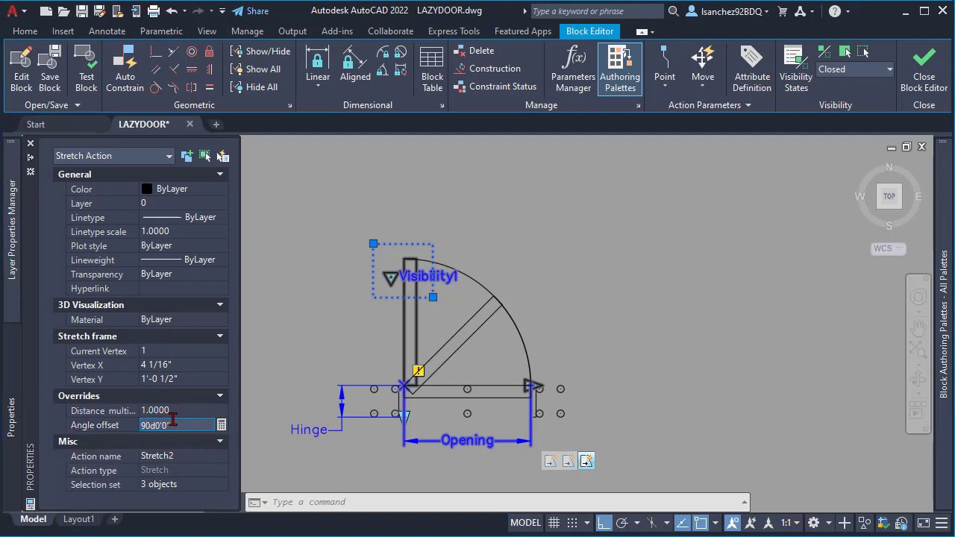
pyautogui.press('Escape')
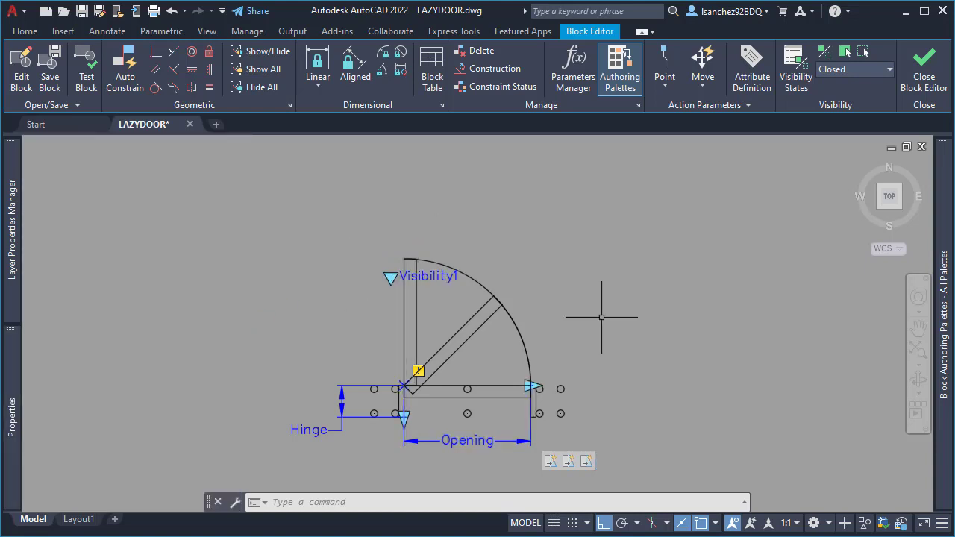
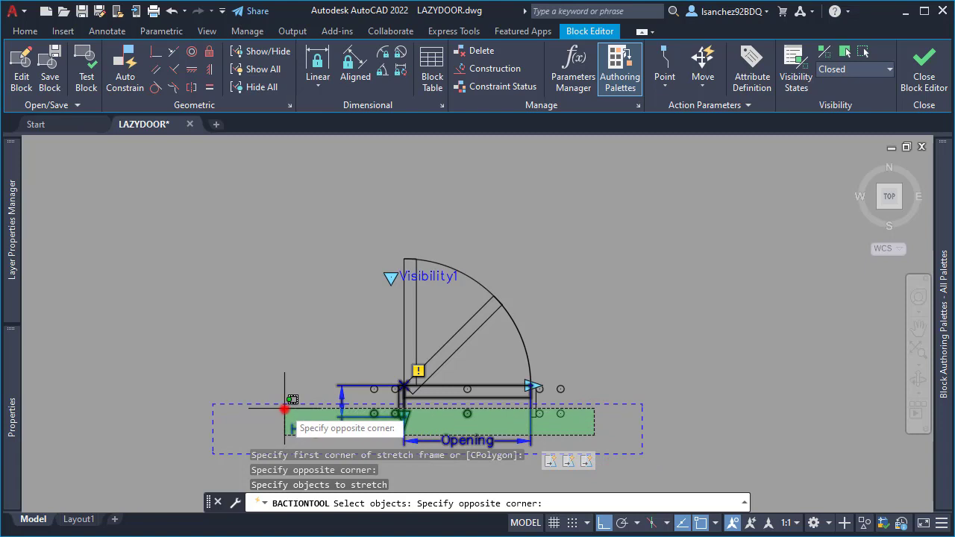
# Assign both jambs, the lower row of circles and the Hinge and Opening parameters to the Hinge stretch action.
pyautogui.click(285, 409)
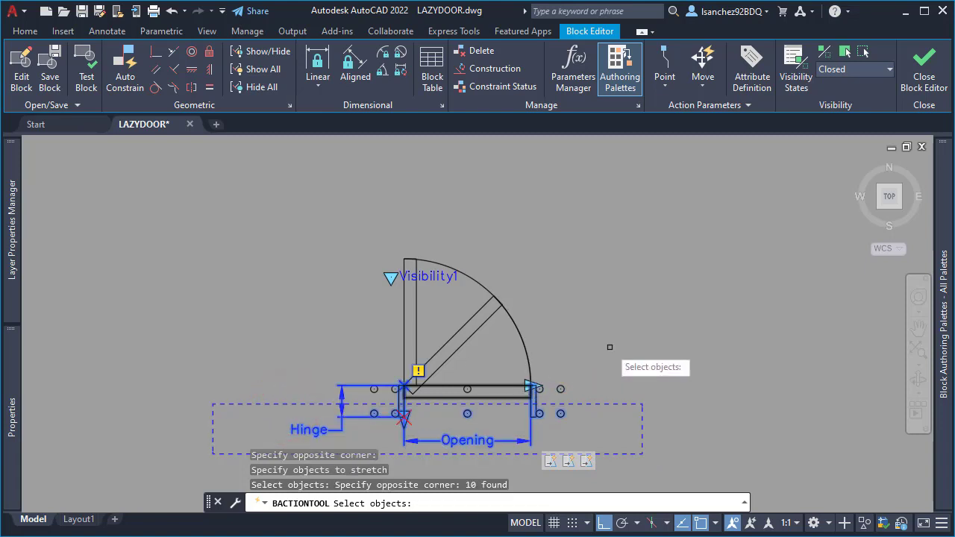
pyautogui.press('Return')
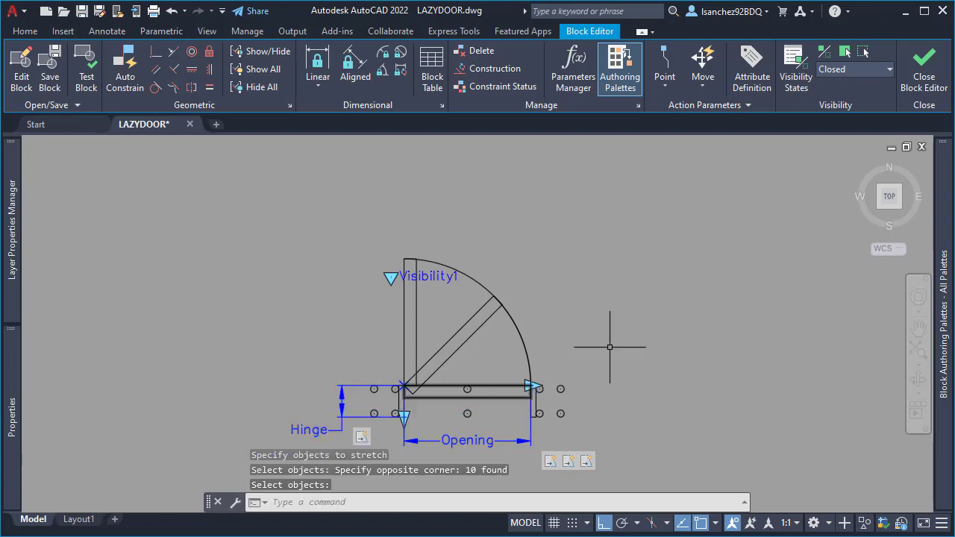
pyautogui.press('Return')
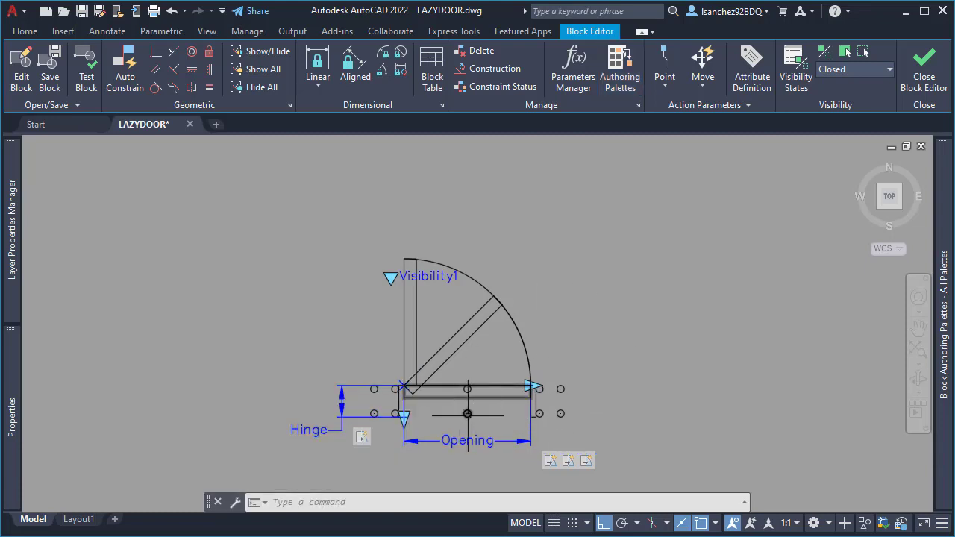
# Add a stretch action to Opening's right end point, framing the right half of the opening and selecting only the two middle circles.
pyautogui.moveTo(946, 185)
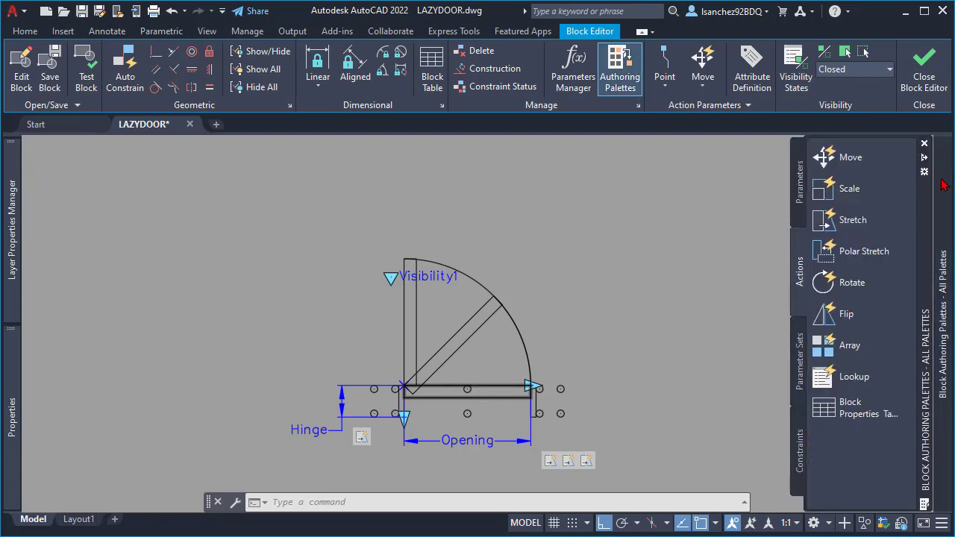
pyautogui.click(852, 221)
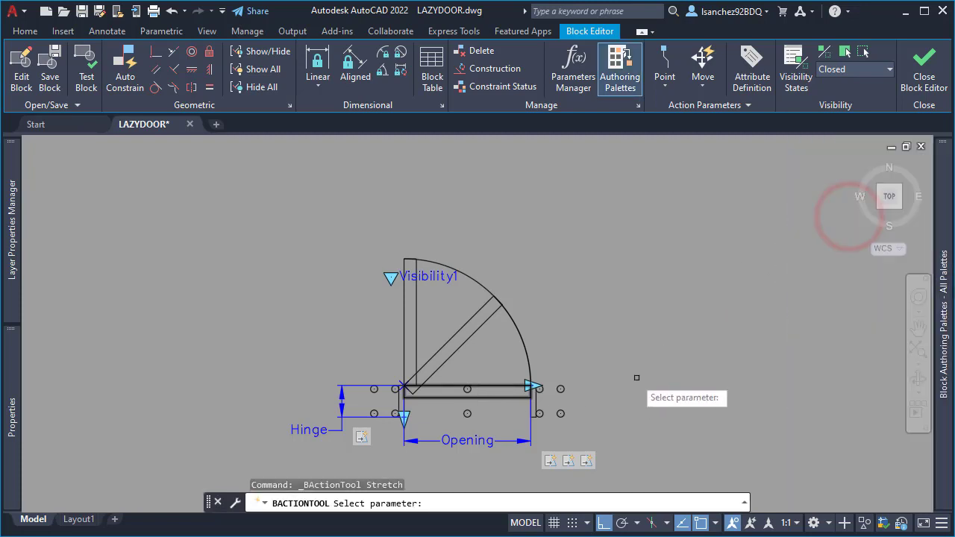
pyautogui.click(462, 442)
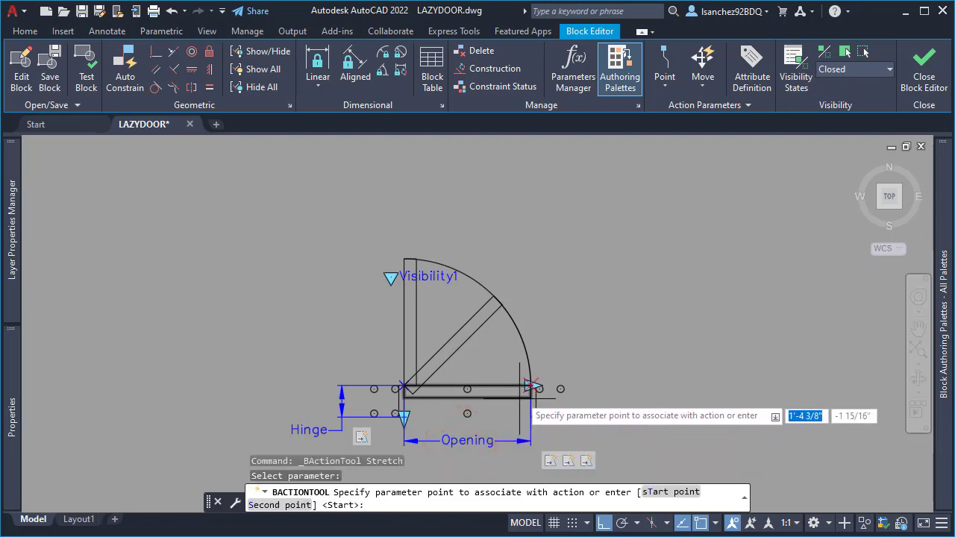
pyautogui.click(530, 385)
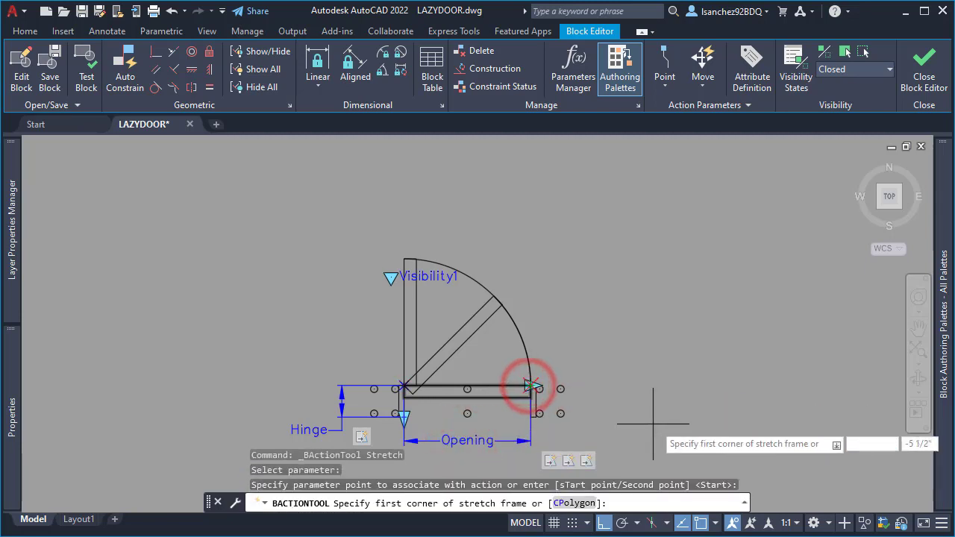
pyautogui.click(591, 445)
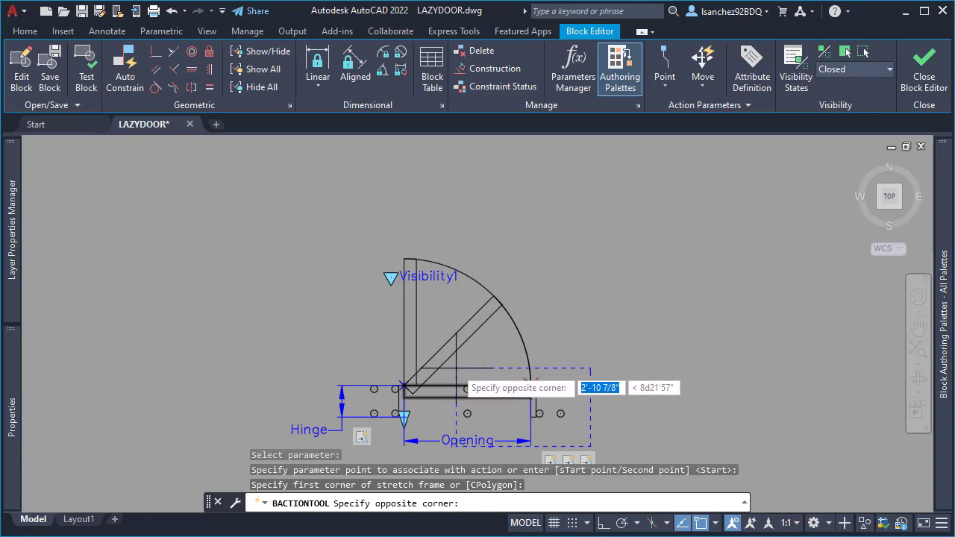
pyautogui.click(456, 368)
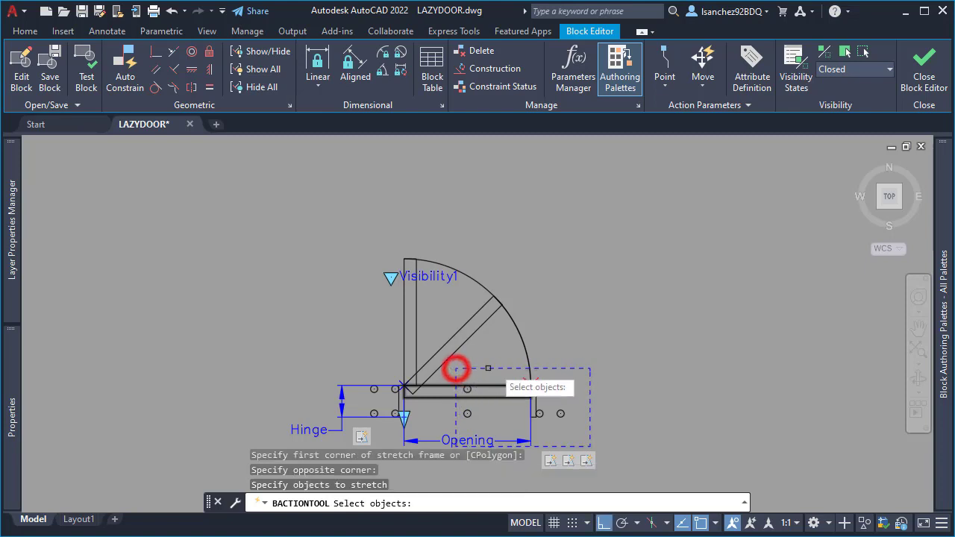
pyautogui.click(470, 412)
pyautogui.click(468, 389)
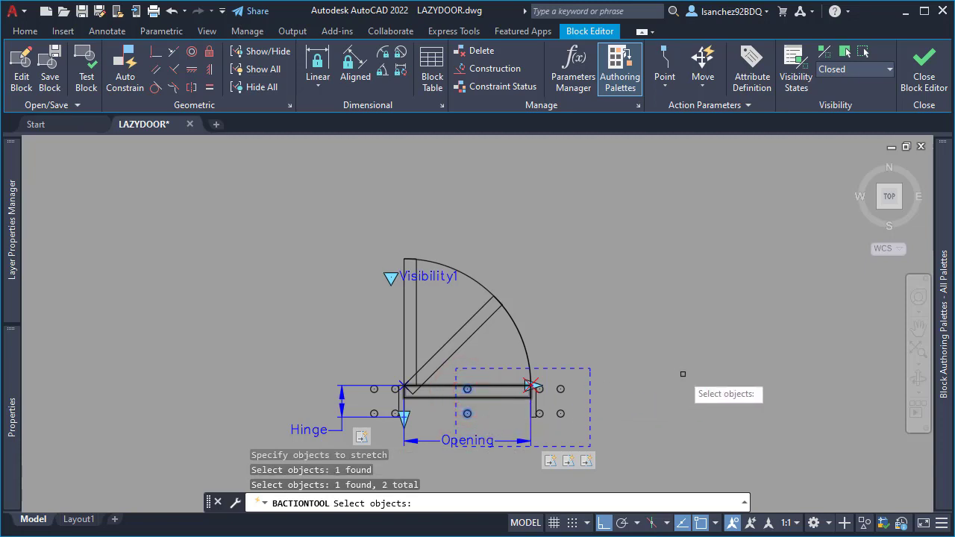
pyautogui.press('Return')
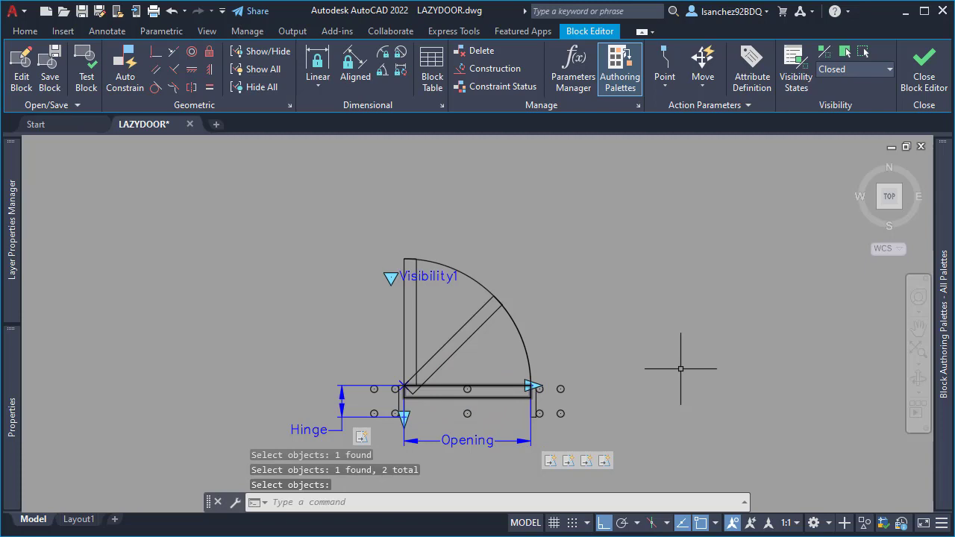
# Set the distance multiplier of the middle circles' stretch action to 0.5.
pyautogui.click(604, 461)
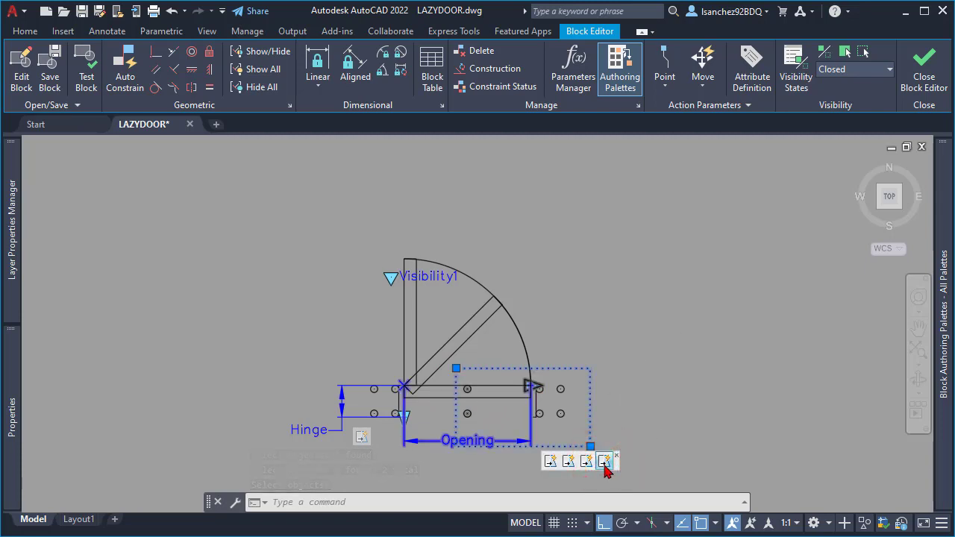
pyautogui.scroll(2, 417, 474)
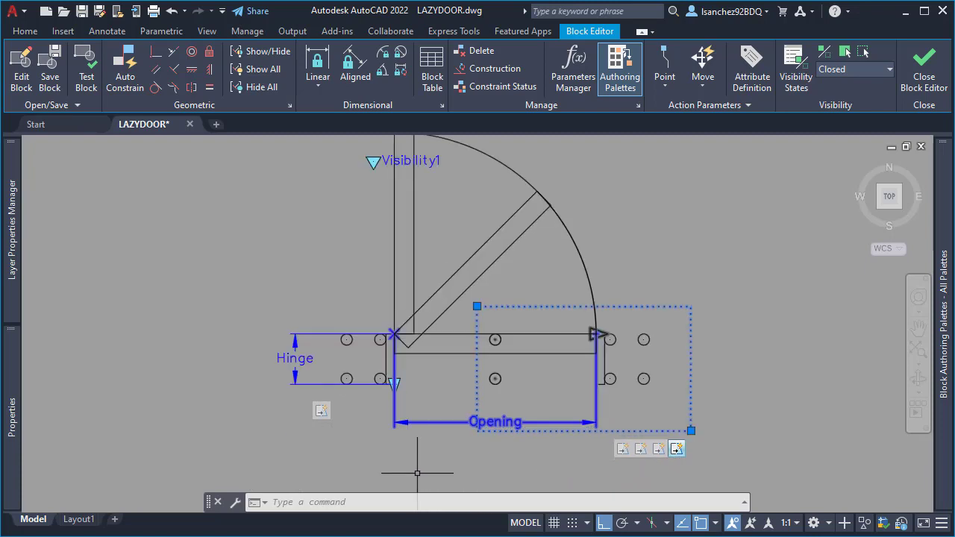
pyautogui.click(676, 451)
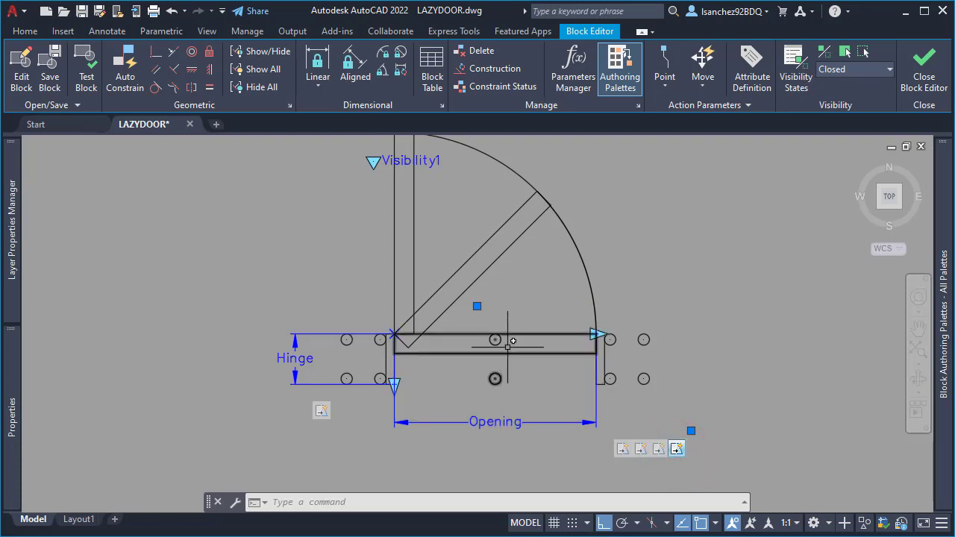
pyautogui.click(674, 448)
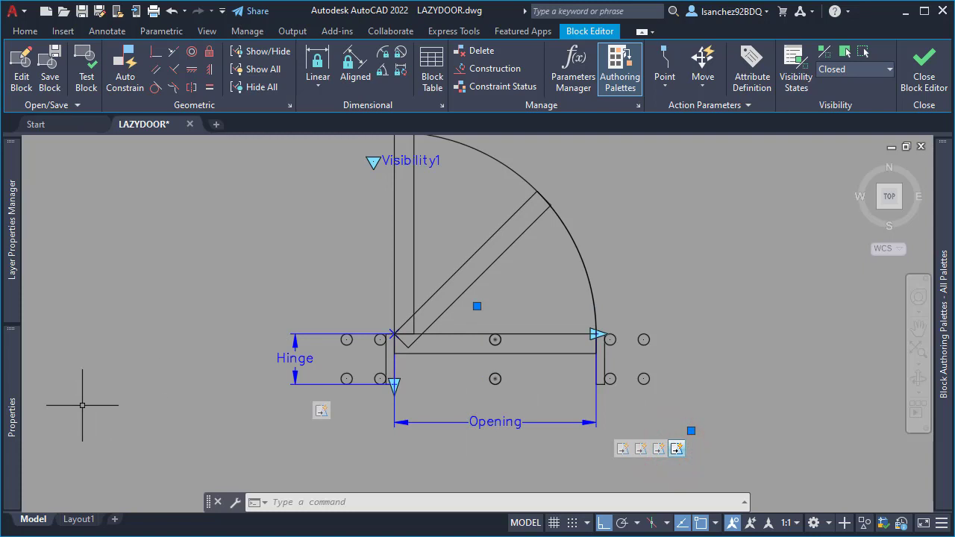
pyautogui.moveTo(15, 412)
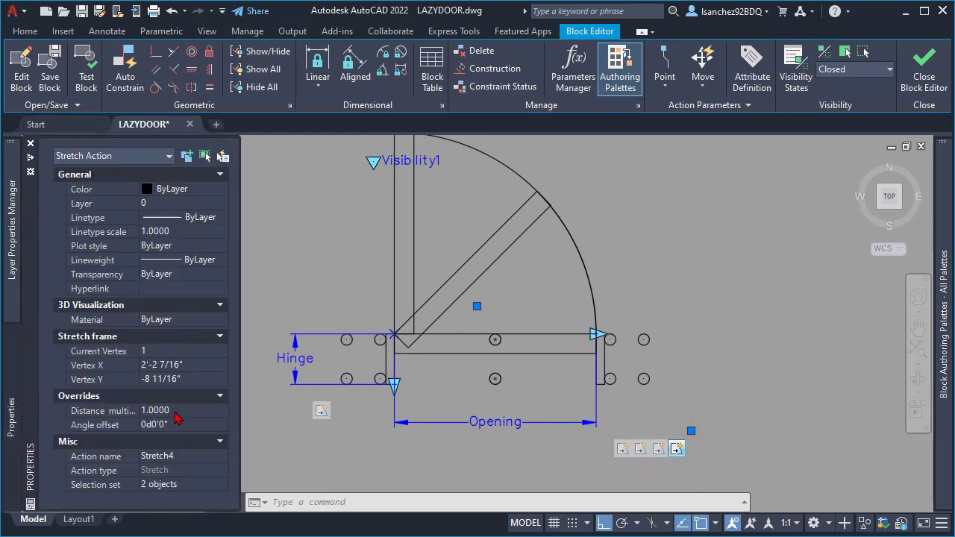
pyautogui.click(181, 411)
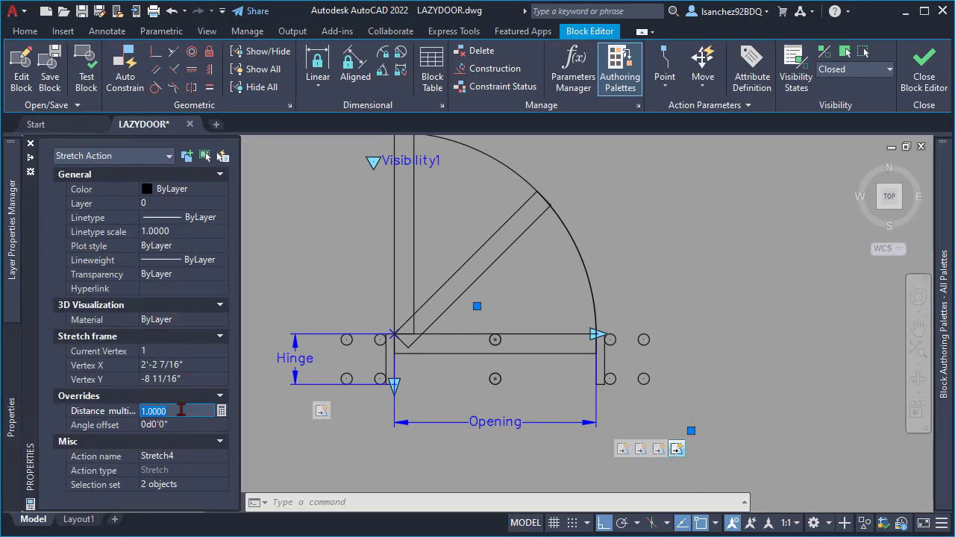
pyautogui.write('.5')
pyautogui.press('Tab')
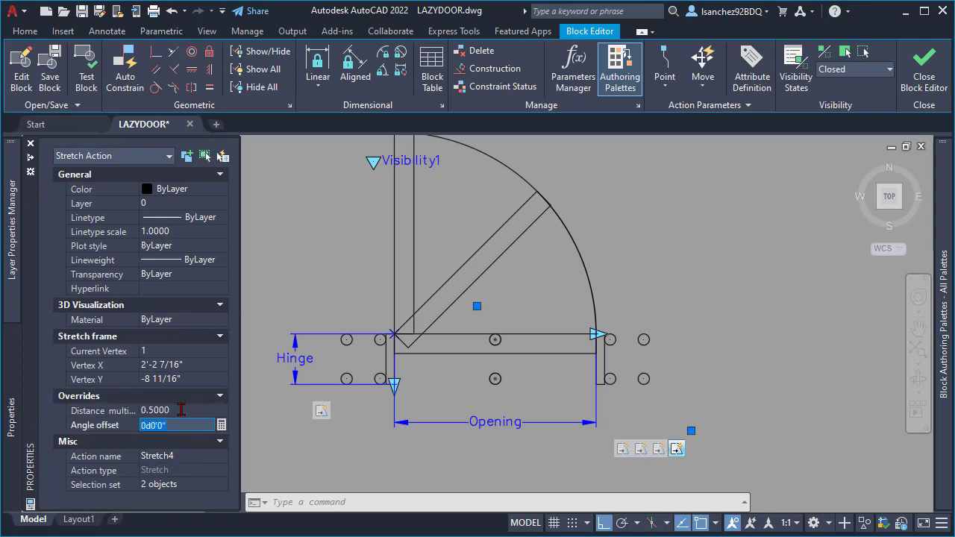
# Add a scale action to the Opening parameter with both door swing arcs as its selection set.
pyautogui.scroll(-2, 478, 437)
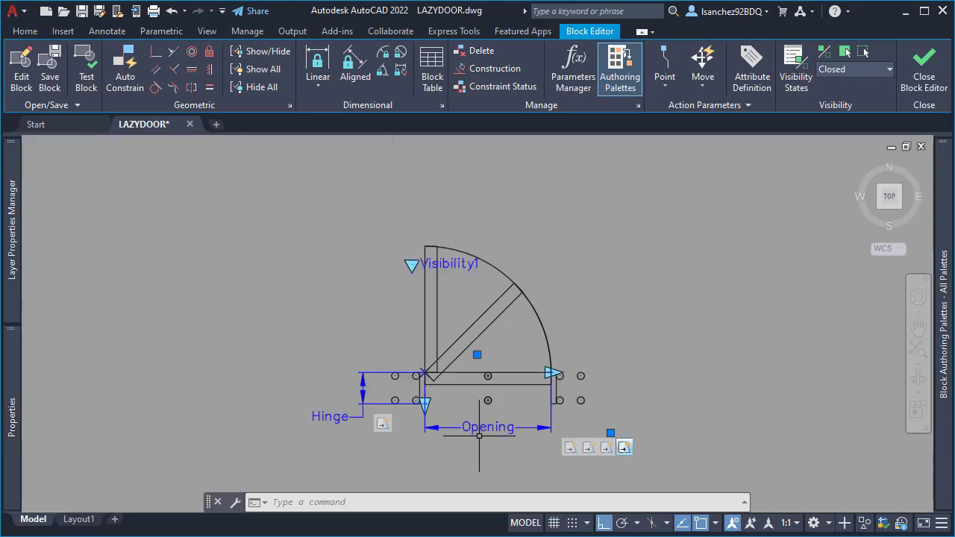
pyautogui.moveTo(649, 283); pyautogui.dragTo(653, 304, button='middle')
pyautogui.moveTo(704, 390); pyautogui.dragTo(688, 389, button='middle')
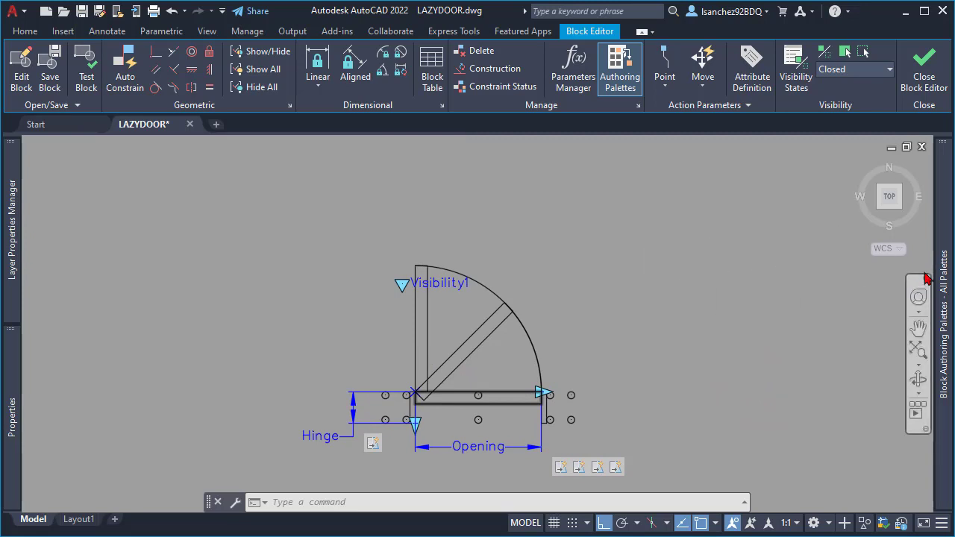
pyautogui.moveTo(929, 278)
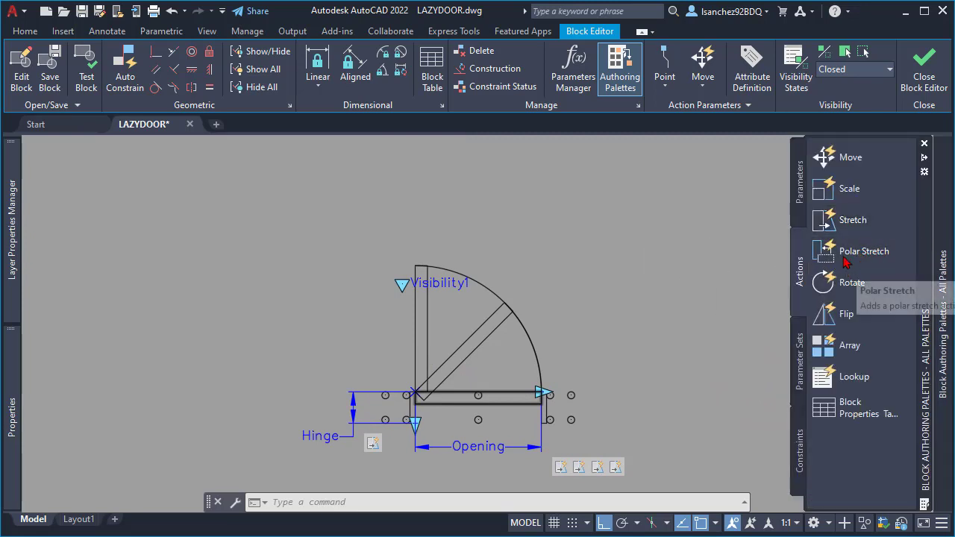
pyautogui.click(854, 191)
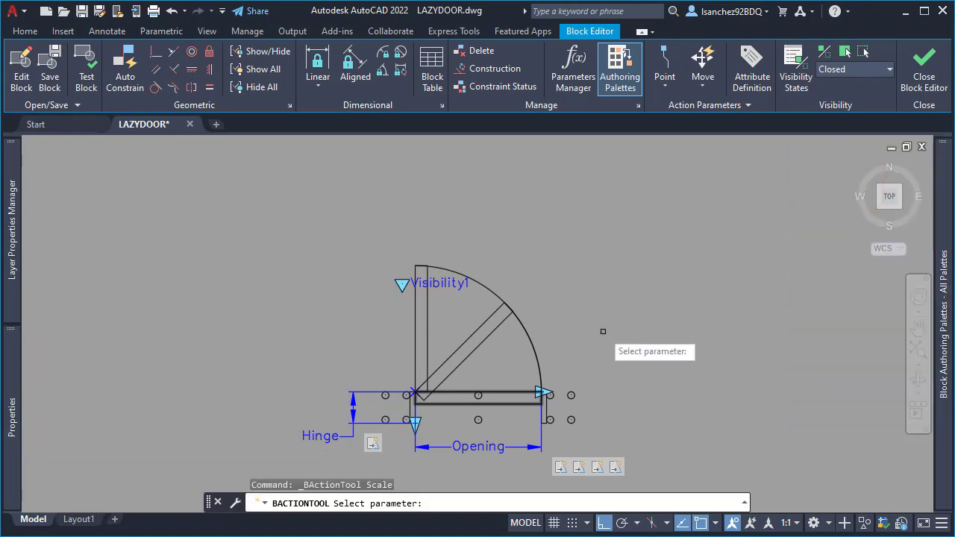
pyautogui.click(494, 452)
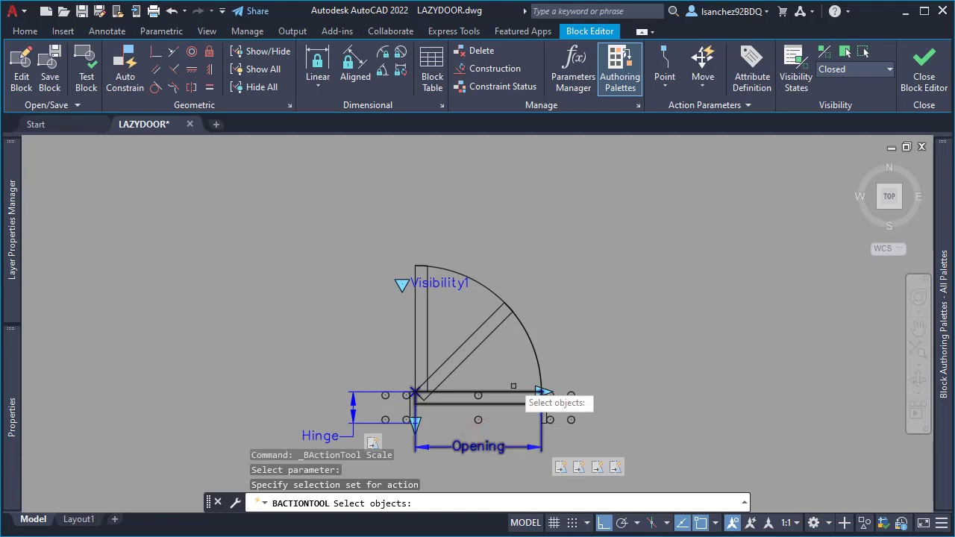
pyautogui.click(523, 329)
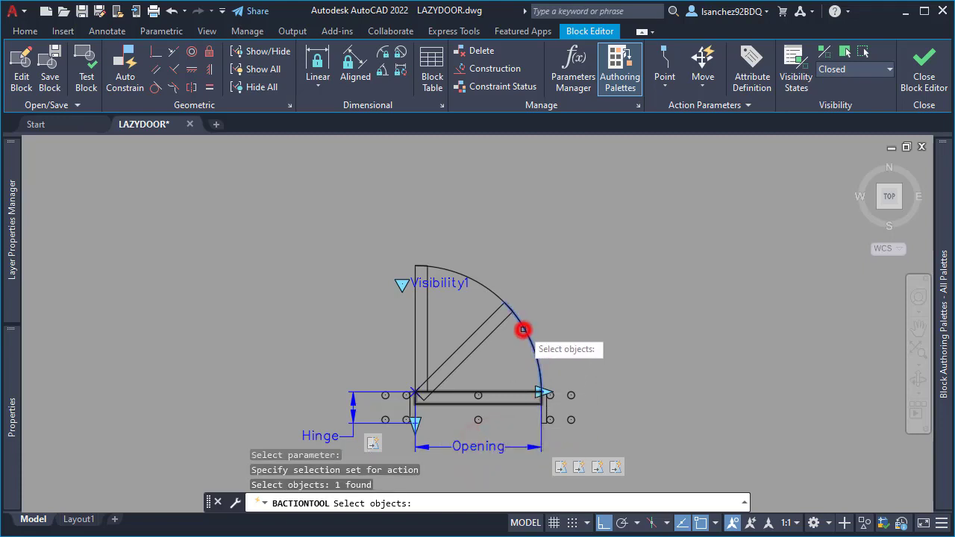
pyautogui.click(487, 288)
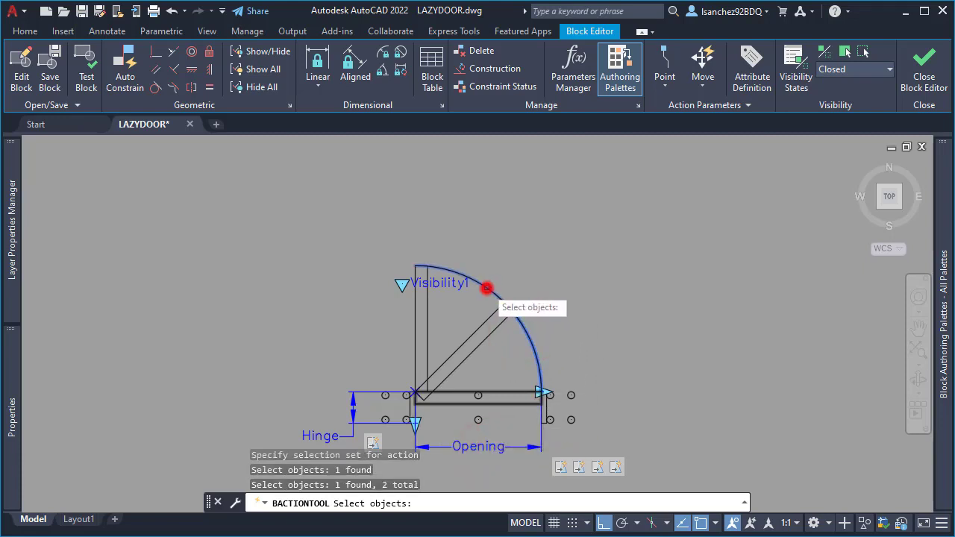
pyautogui.press('Return')
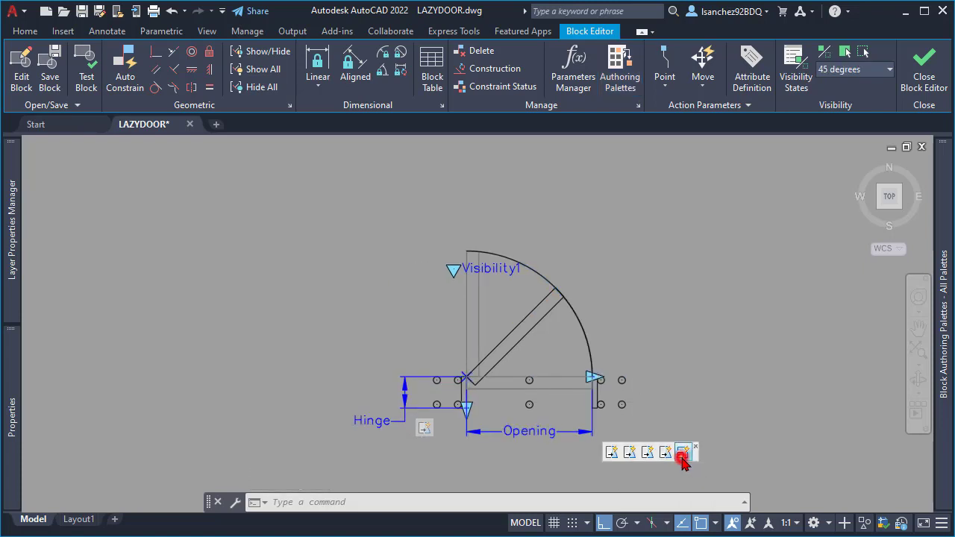
# Set the base type of the arcs' scale action to Independent.
pyautogui.click(683, 456)
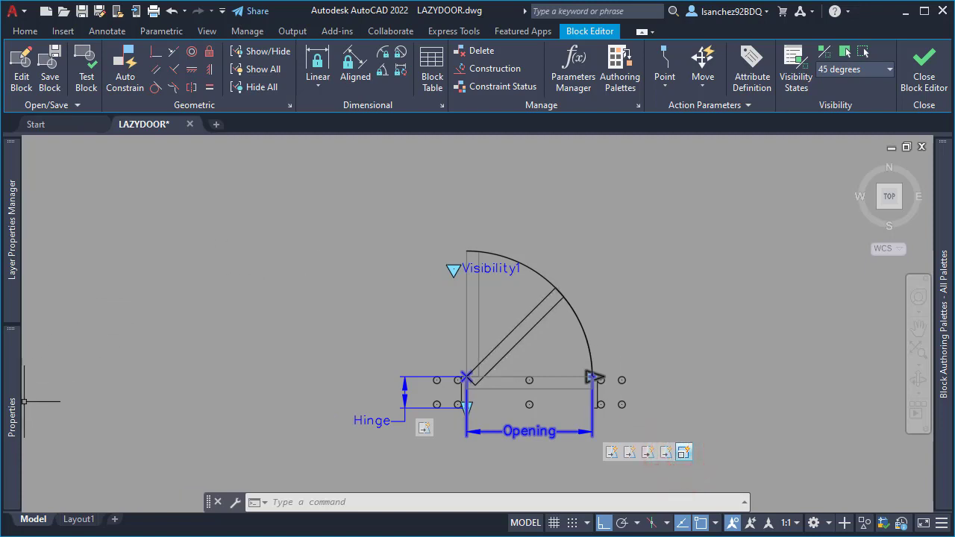
pyautogui.moveTo(10, 409)
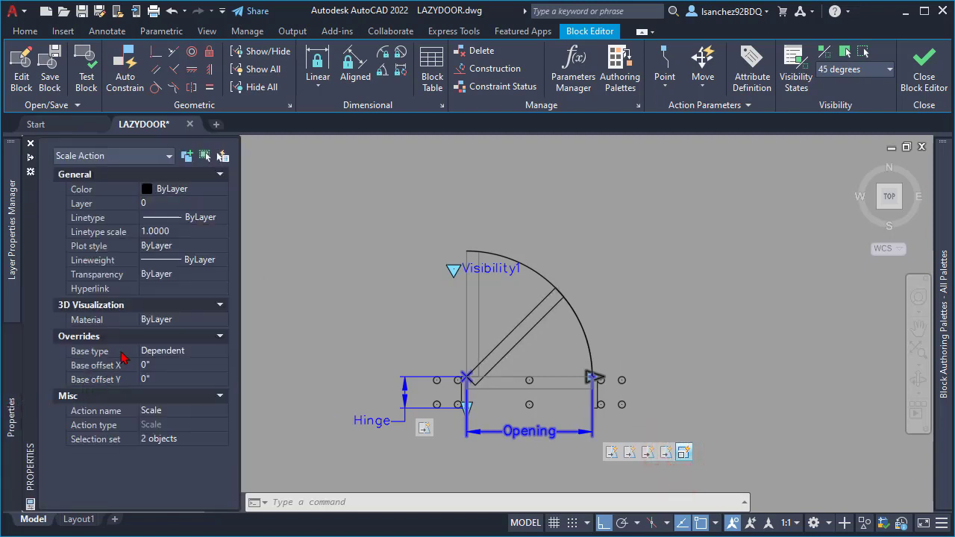
pyautogui.click(196, 352)
pyautogui.click(195, 351)
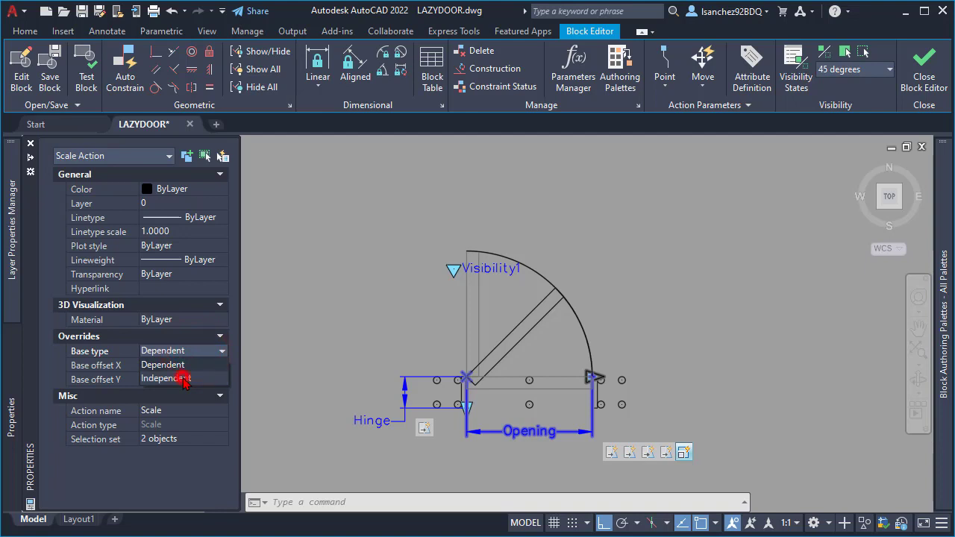
pyautogui.click(184, 379)
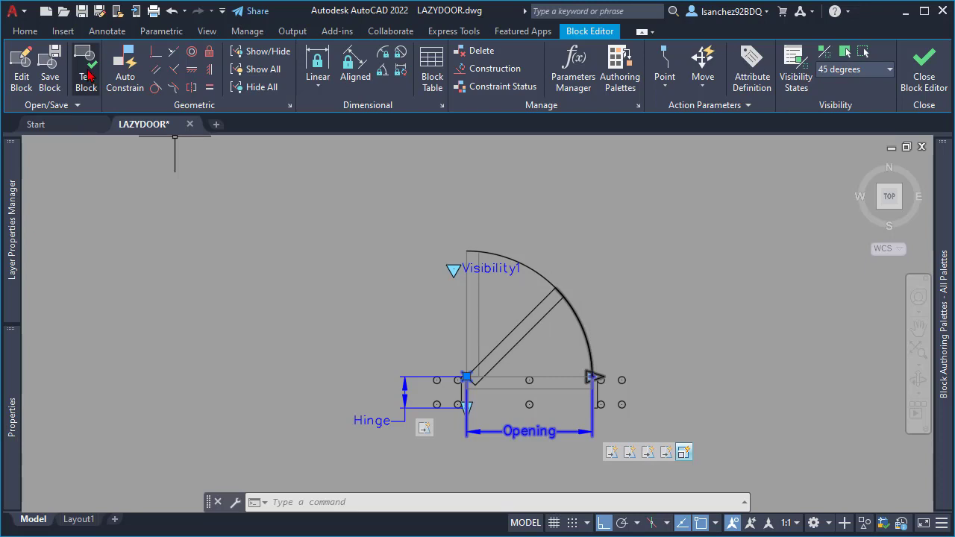
# Hide the objects that are invisible in the 45 degrees state, then open the block for testing and select the door.
pyautogui.click(845, 52)
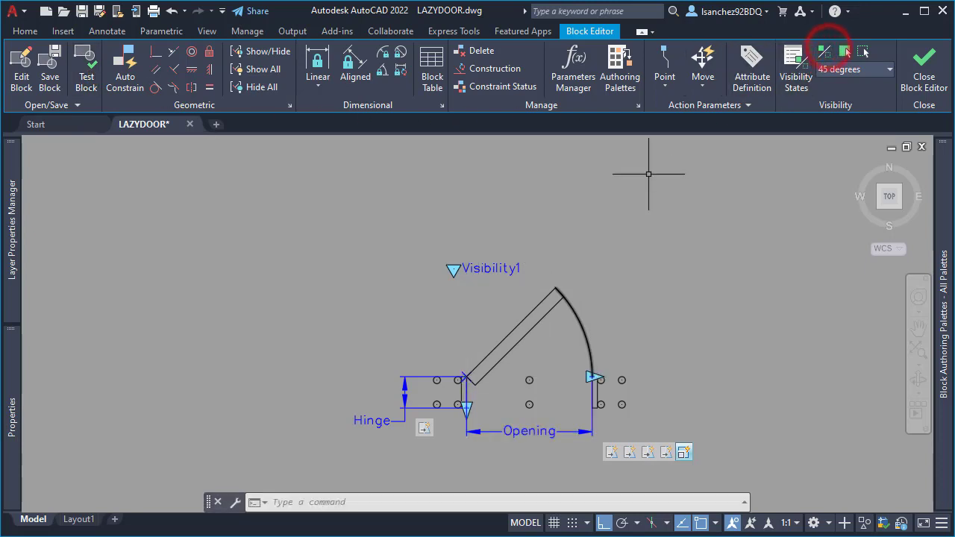
pyautogui.click(86, 75)
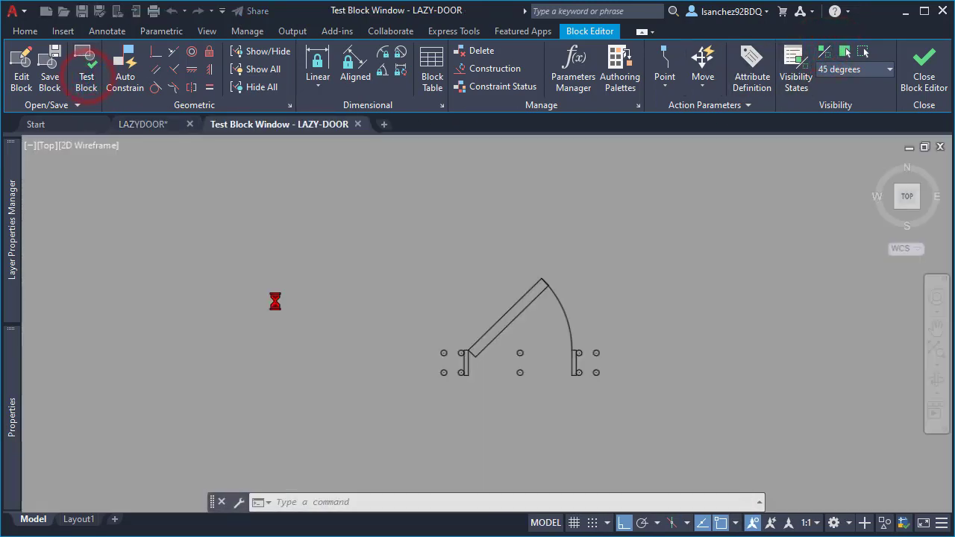
pyautogui.click(511, 320)
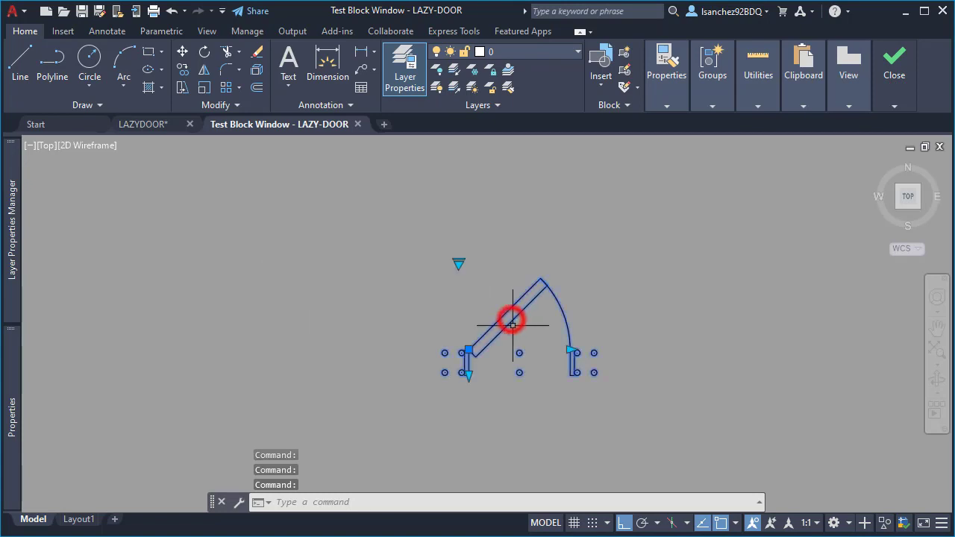
# Test the 45 degrees door by widening the opening in several stretches and then narrowing it to about 11 inches.
pyautogui.click(570, 349)
pyautogui.click(694, 367)
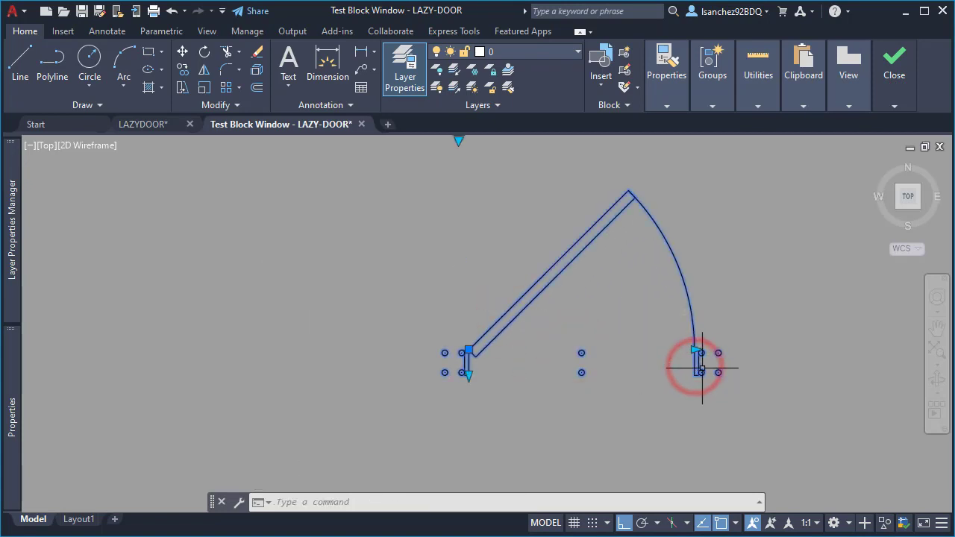
pyautogui.click(696, 350)
pyautogui.click(742, 355)
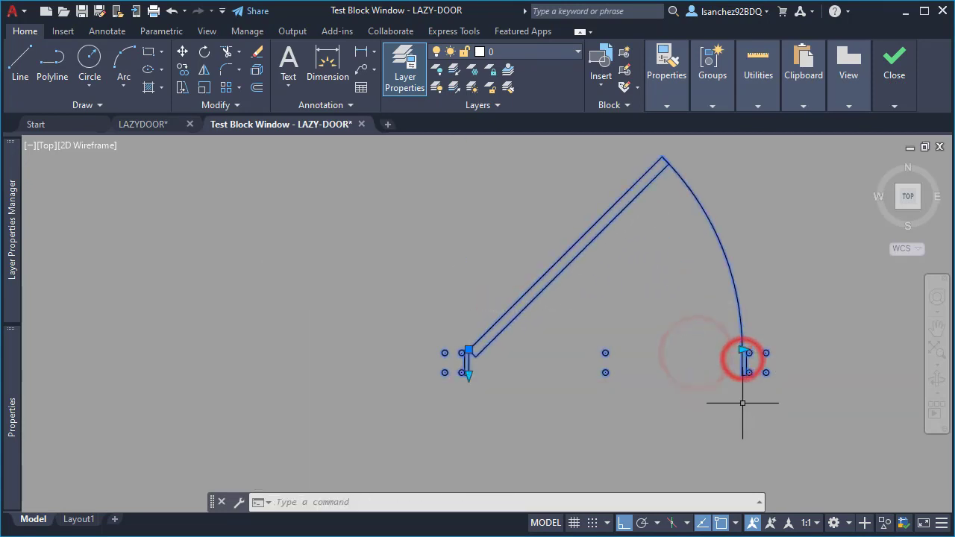
pyautogui.click(744, 351)
pyautogui.click(789, 358)
pyautogui.moveTo(722, 349)
pyautogui.mouseDown(button='middle')
pyautogui.moveTo(711, 375)
pyautogui.moveTo(685, 391)
pyautogui.mouseUp(button='middle')
pyautogui.click(747, 397)
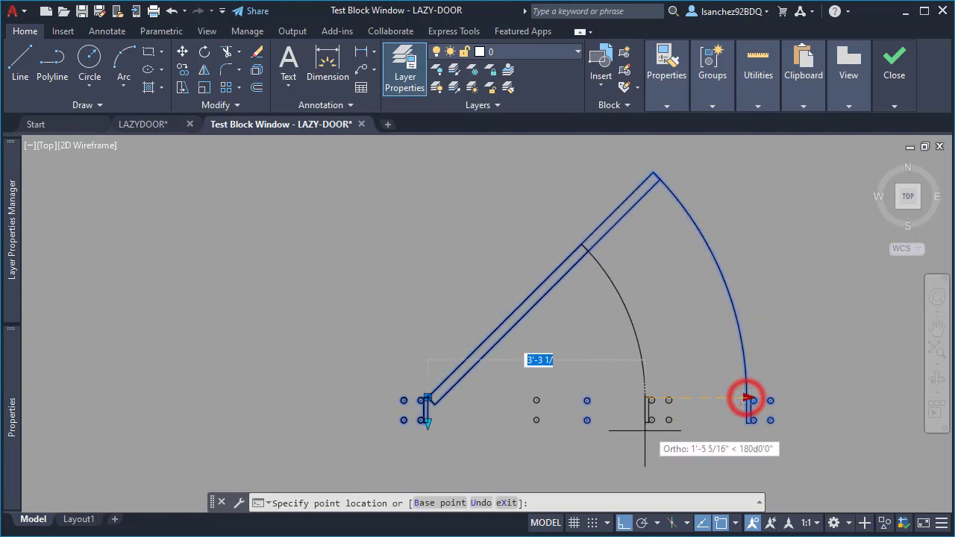
pyautogui.click(497, 466)
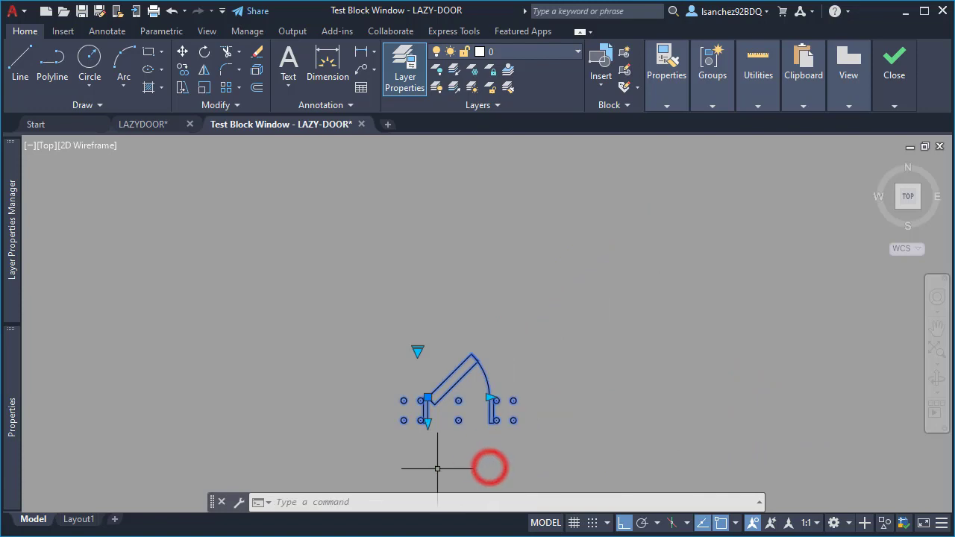
pyautogui.press('Escape')
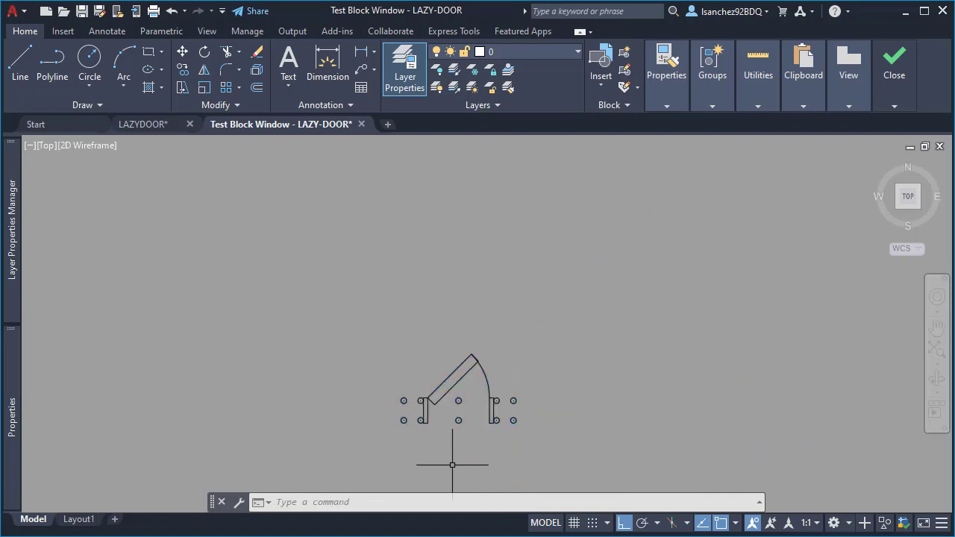
# Switch the test door to the 90 degrees state and widen its opening in two stretches.
pyautogui.click(452, 382)
pyautogui.click(418, 351)
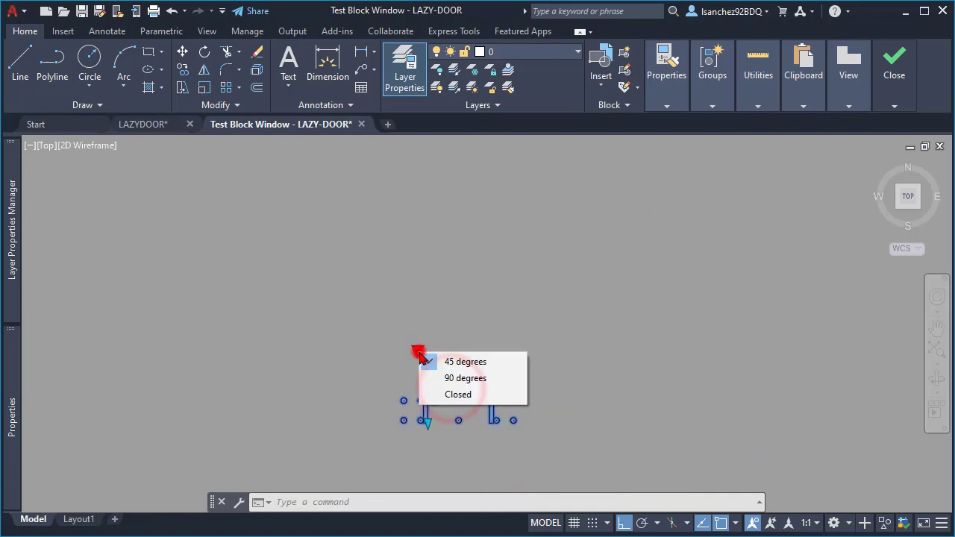
pyautogui.click(452, 378)
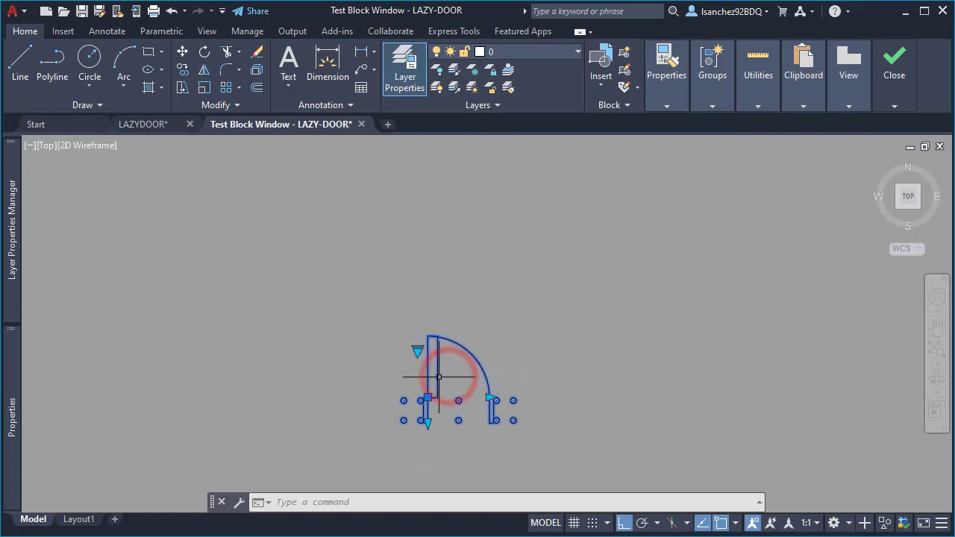
pyautogui.click(489, 401)
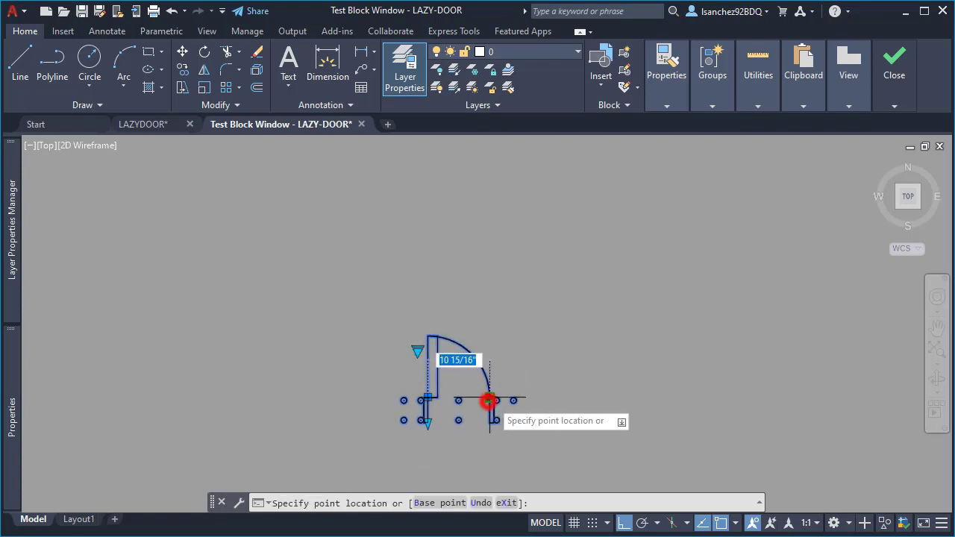
pyautogui.click(621, 403)
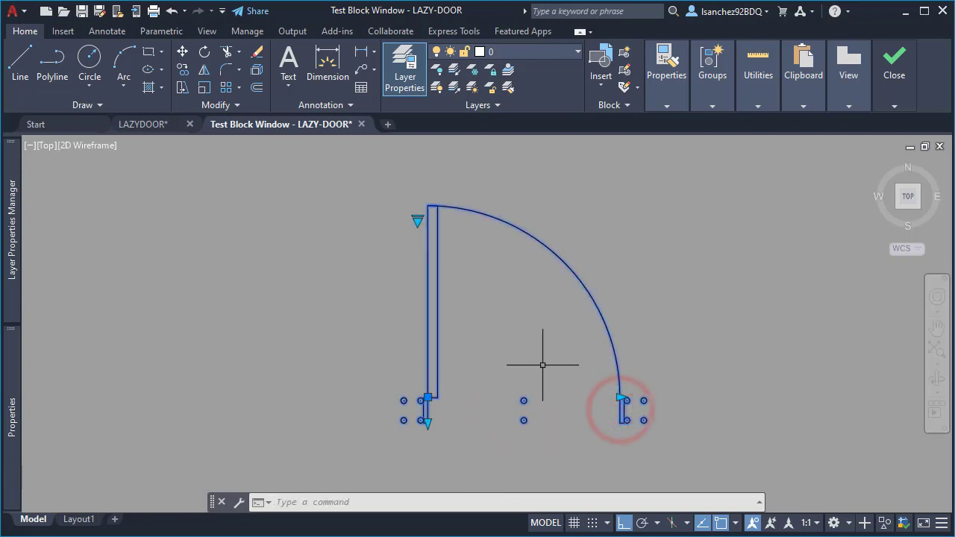
pyautogui.click(625, 397)
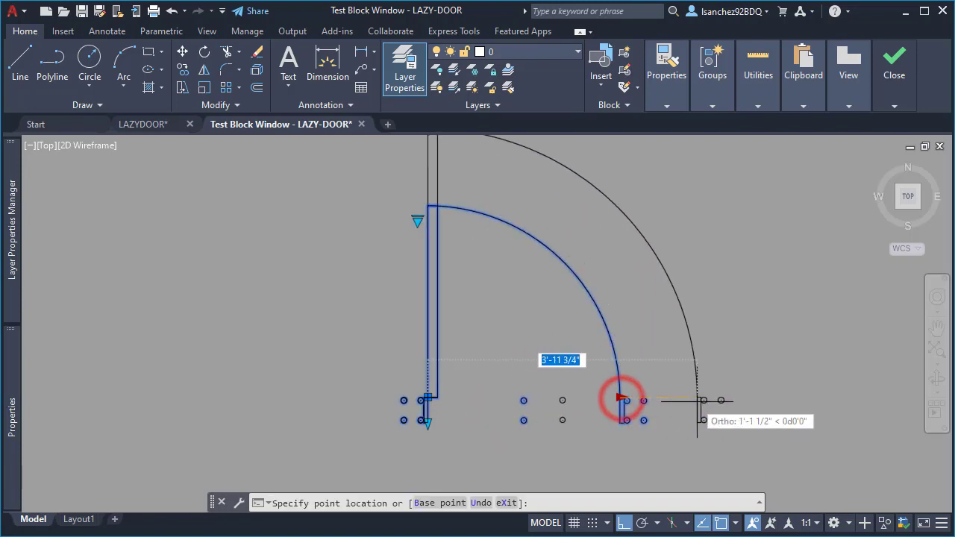
pyautogui.click(725, 401)
pyautogui.moveTo(565, 351); pyautogui.dragTo(521, 347, button='middle')
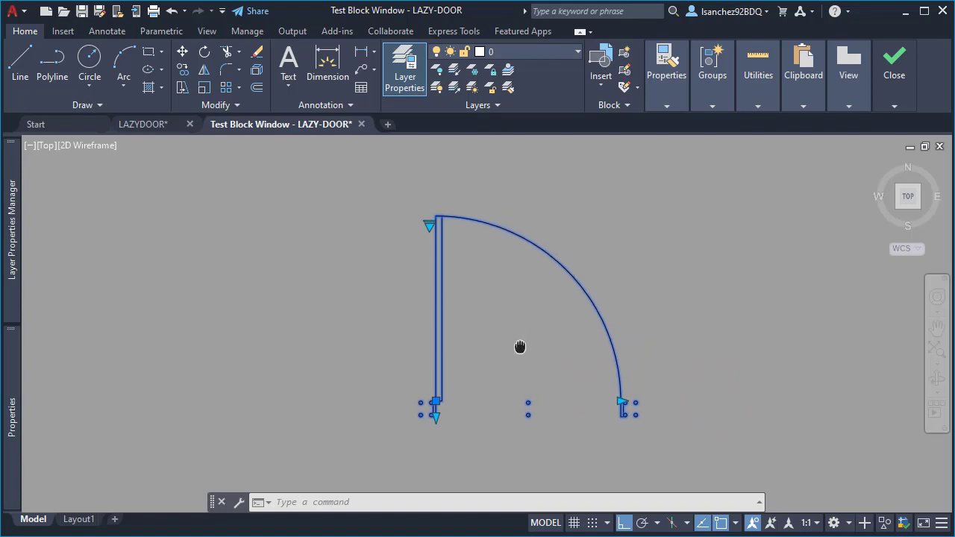
# Test the Hinge stretch by reselecting the 90 degrees door and extending both jambs downward.
pyautogui.press('Escape')
pyautogui.click(452, 397)
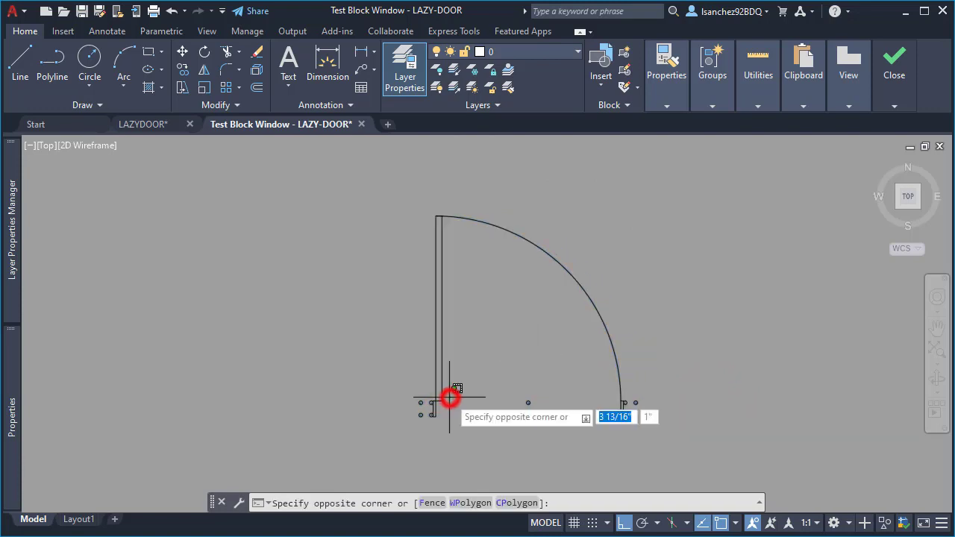
pyautogui.click(433, 398)
pyautogui.click(435, 415)
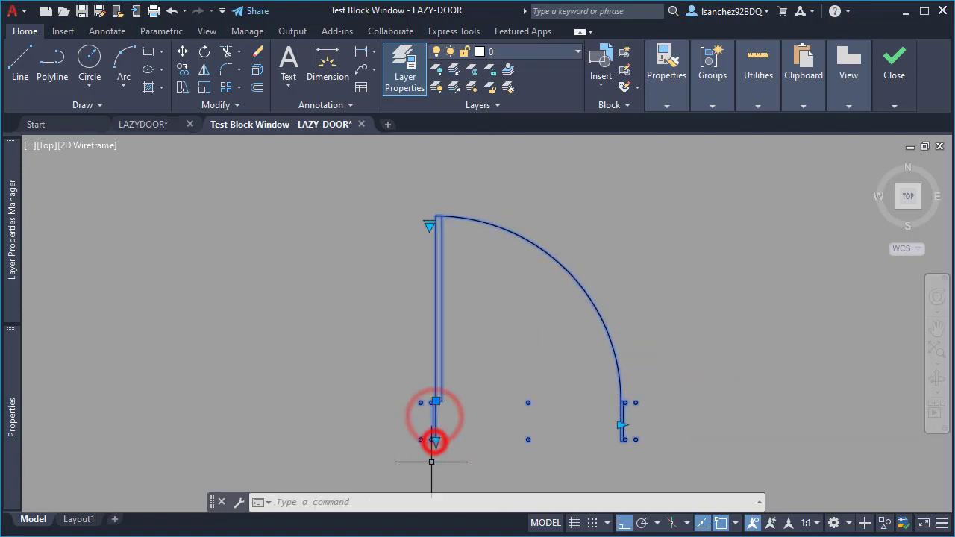
# Switch the test door from the 90 degrees state to the closed state.
pyautogui.click(433, 440)
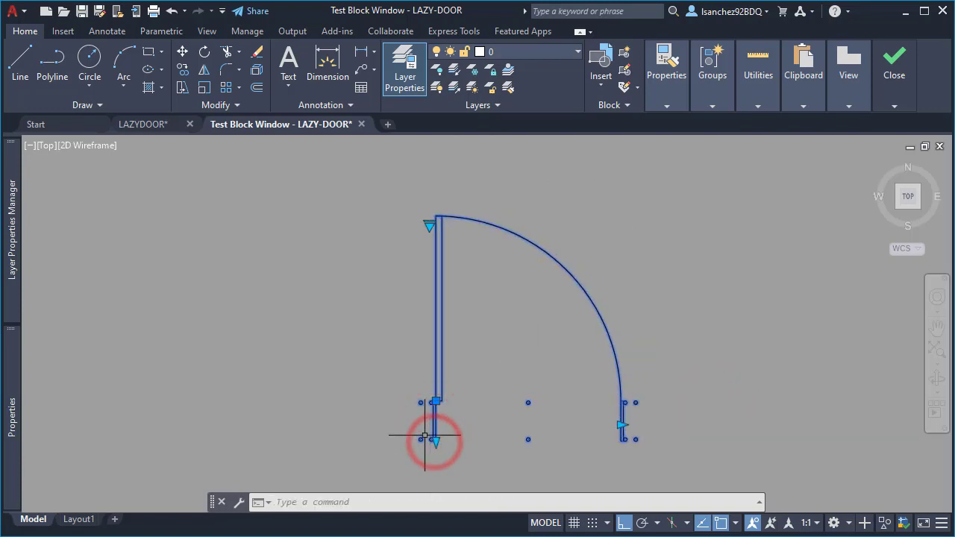
pyautogui.click(430, 224)
pyautogui.click(454, 267)
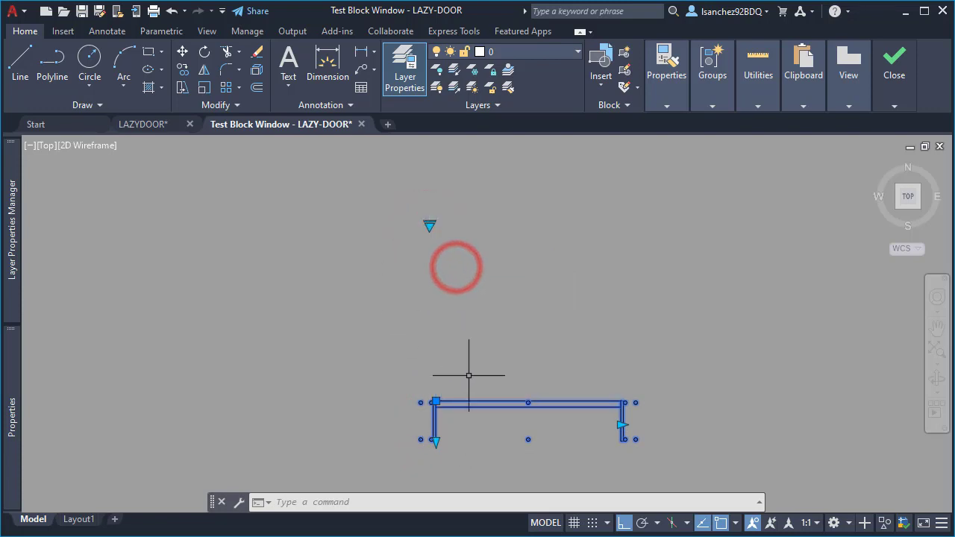
# Test the closed door by widening its opening twice, narrowing it and widening it again, and close the block test.
pyautogui.click(542, 402)
pyautogui.click(622, 425)
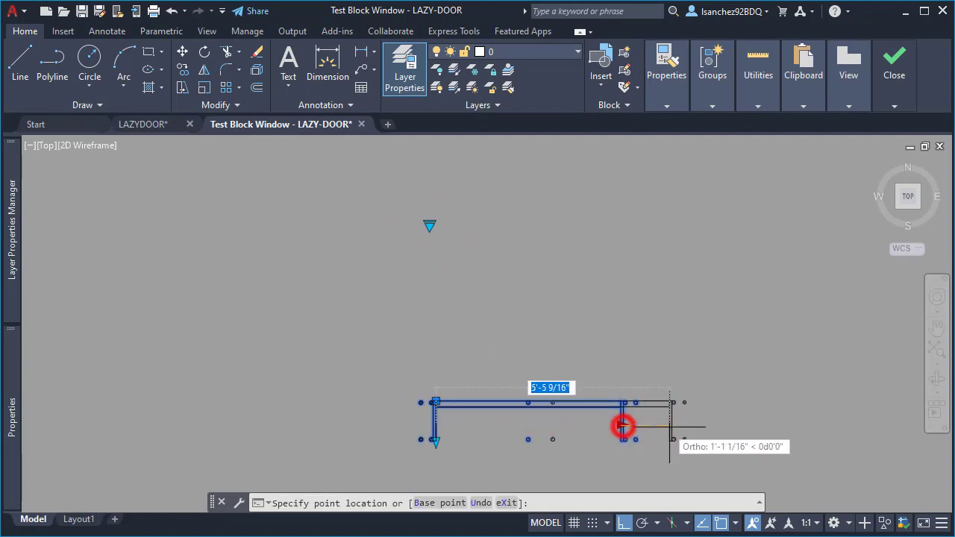
pyautogui.click(671, 425)
pyautogui.click(670, 425)
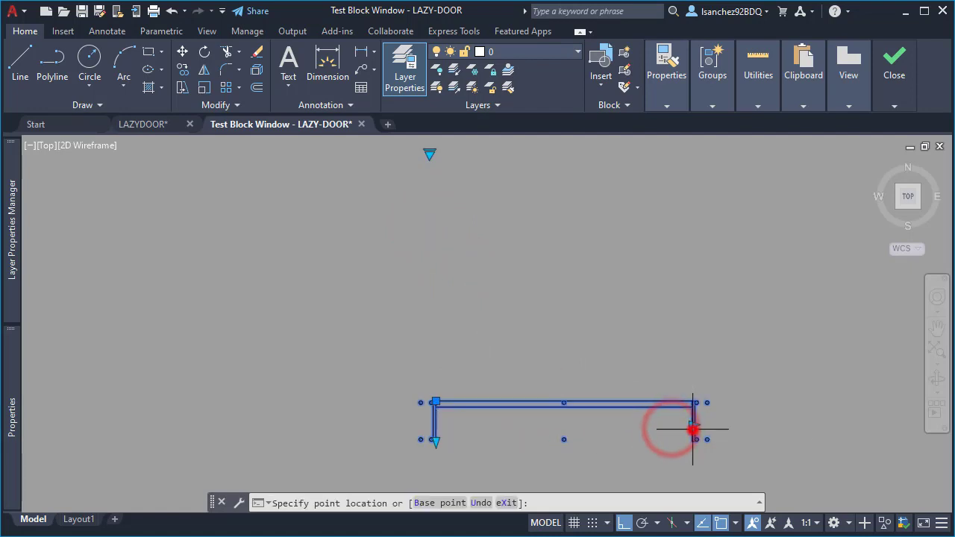
pyautogui.click(693, 426)
pyautogui.click(693, 426)
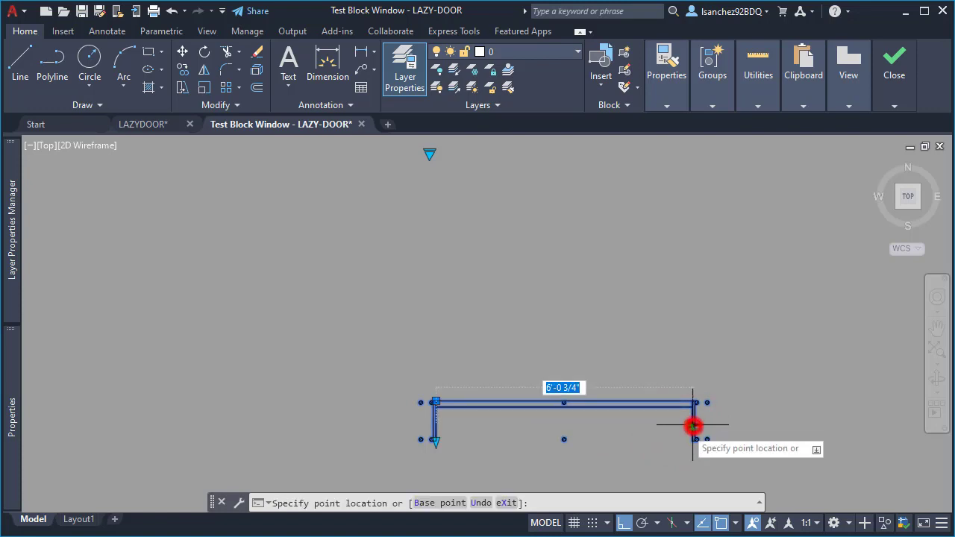
pyautogui.click(589, 459)
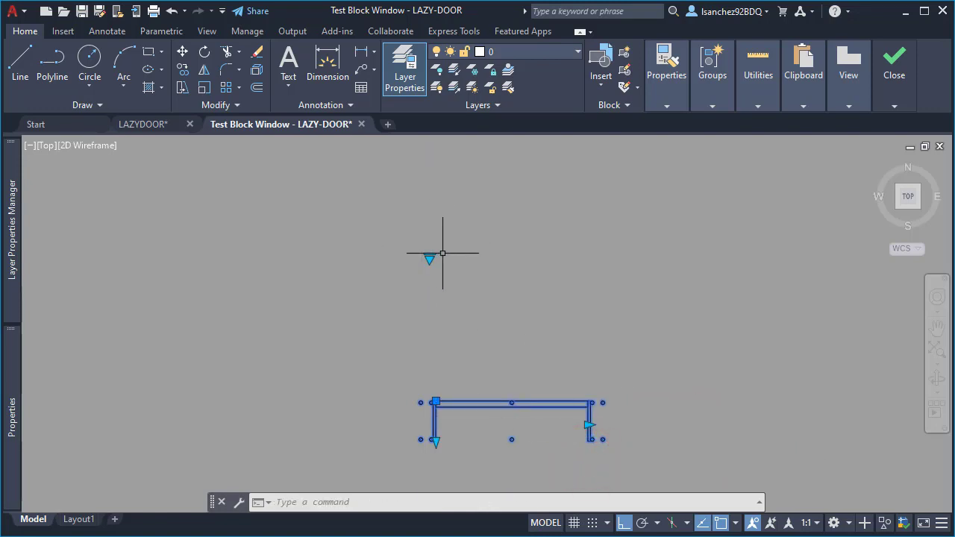
pyautogui.click(588, 426)
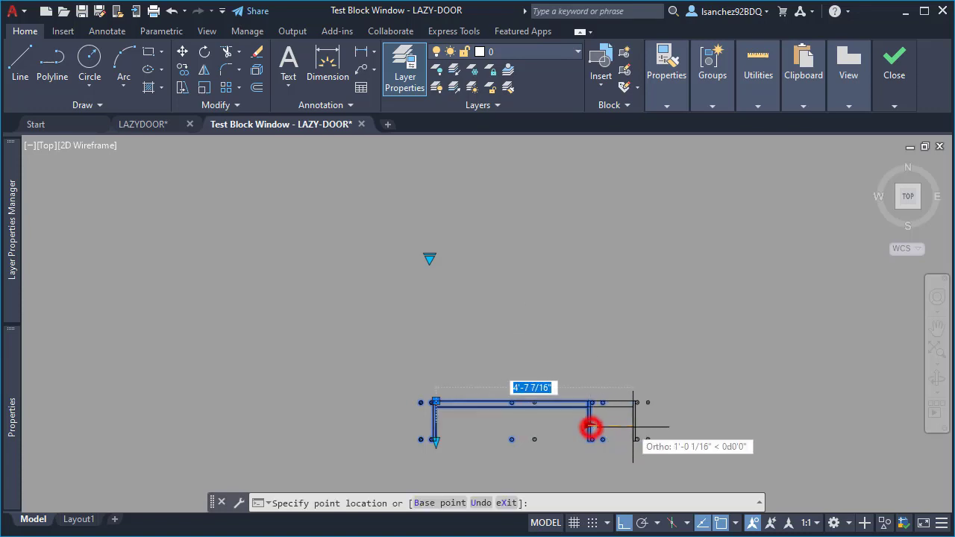
pyautogui.click(655, 425)
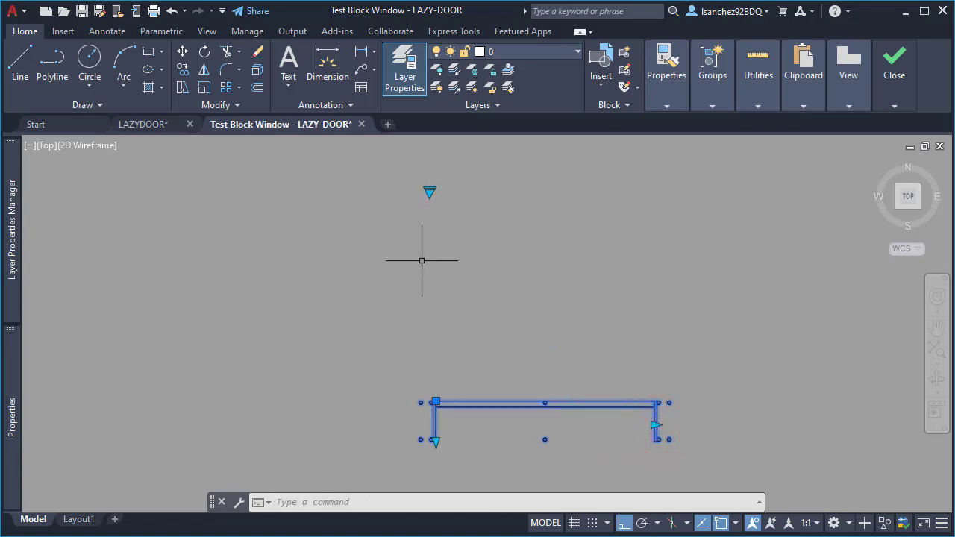
pyautogui.click(893, 66)
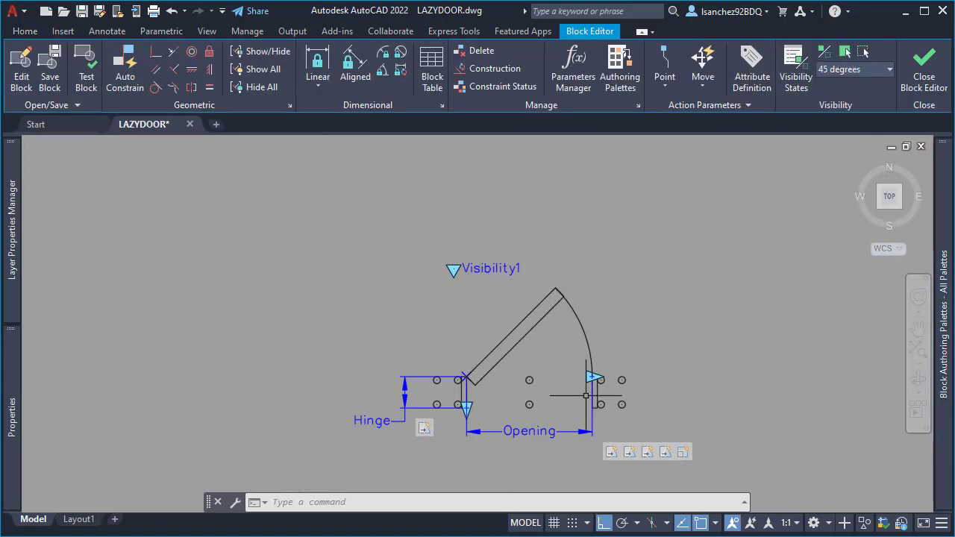
# Display the invisible objects and start modifying the selection set of the Opening stretch action framing the 90 degrees door leaf's upper end.
pyautogui.click(648, 452)
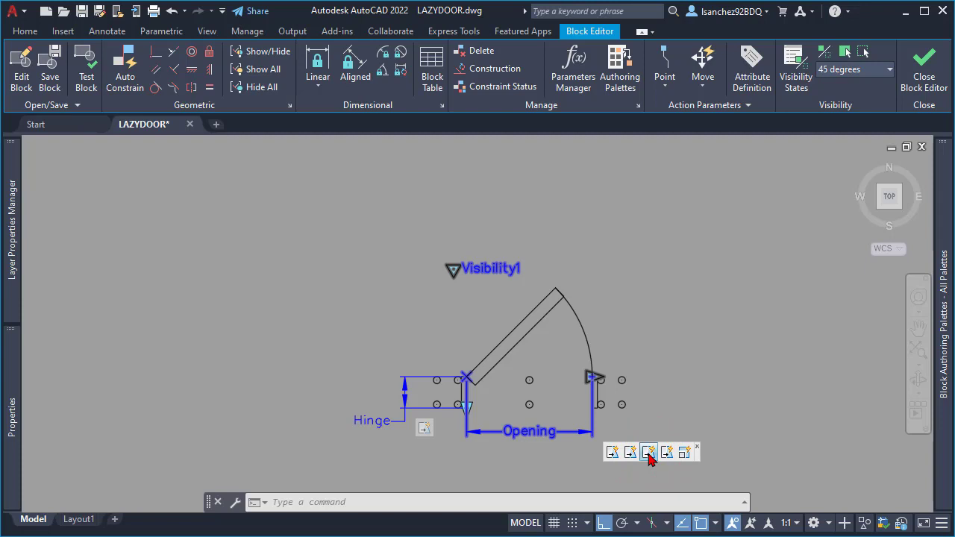
pyautogui.click(648, 452)
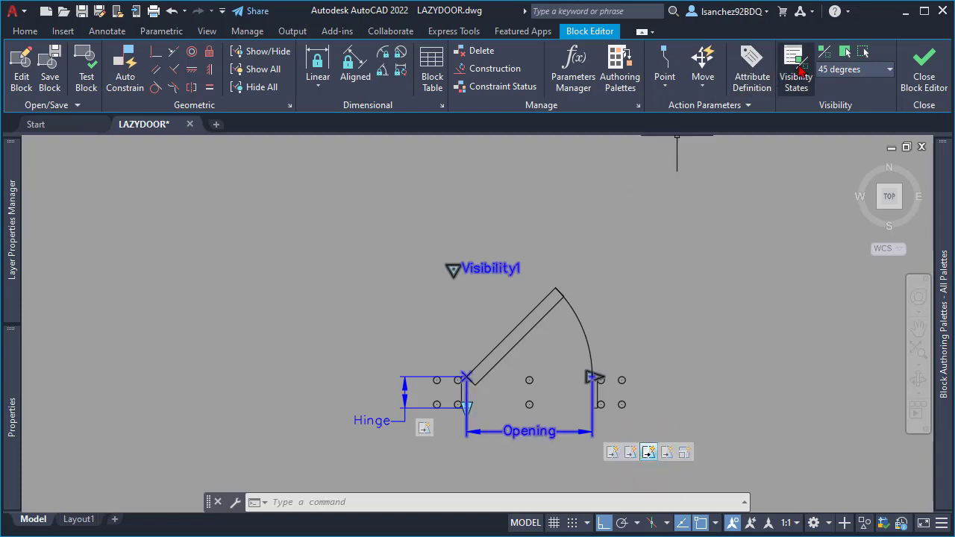
pyautogui.click(830, 64)
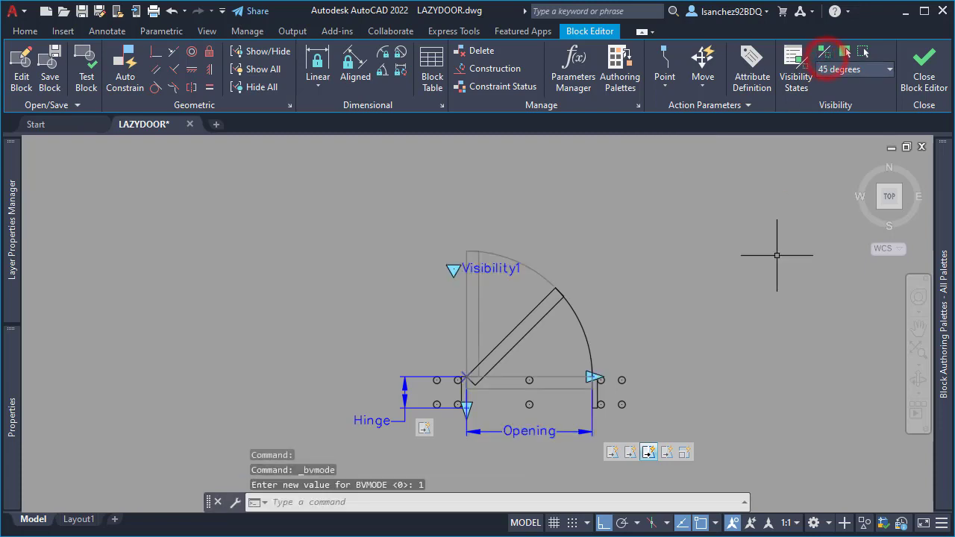
pyautogui.click(649, 454)
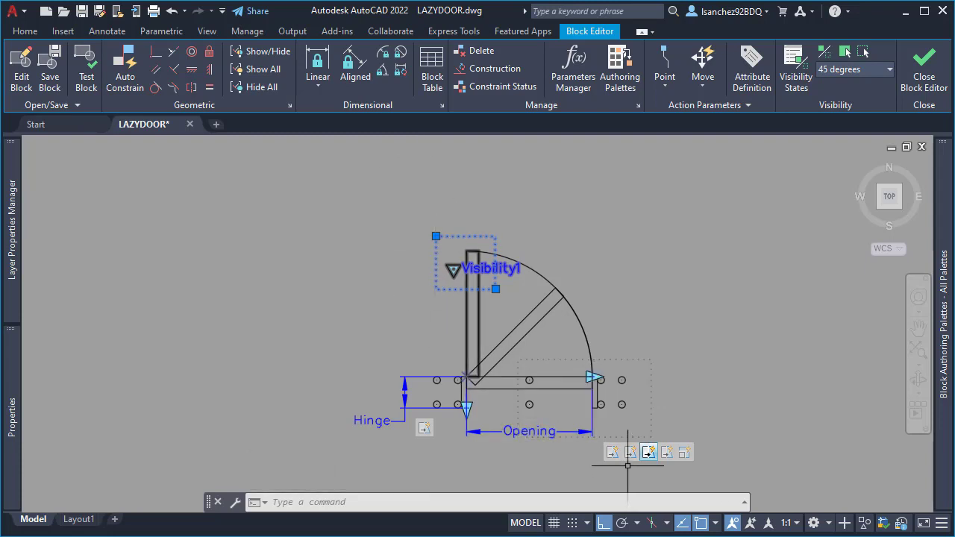
pyautogui.rightClick(649, 453)
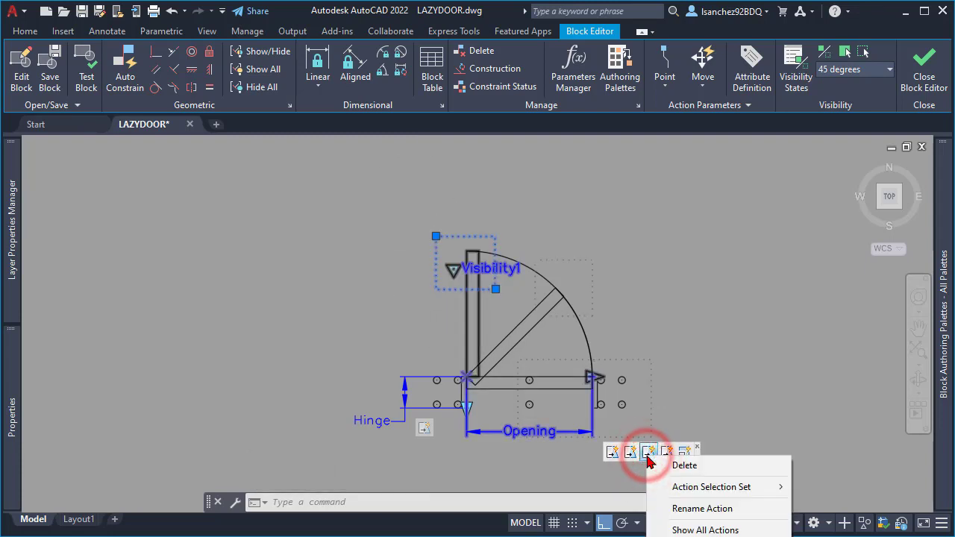
pyautogui.moveTo(688, 491)
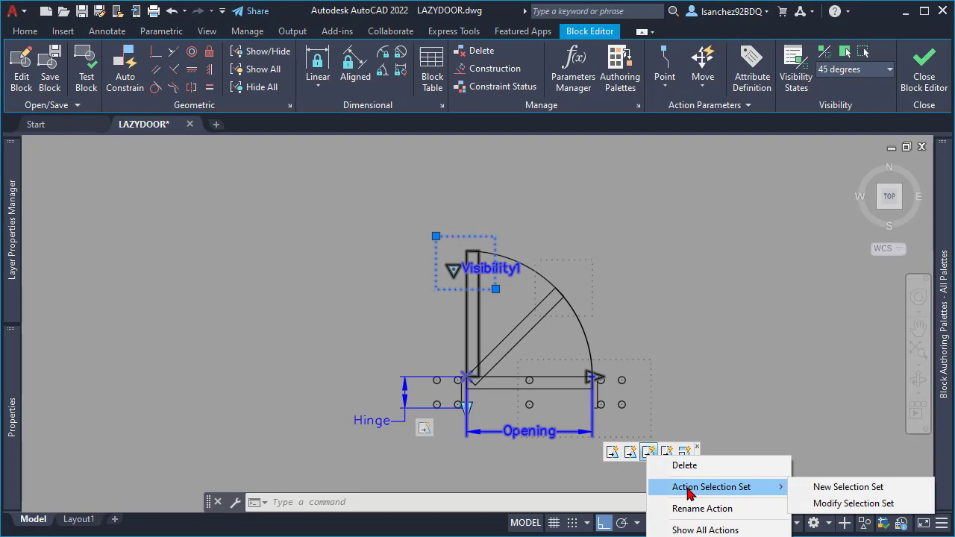
pyautogui.click(828, 505)
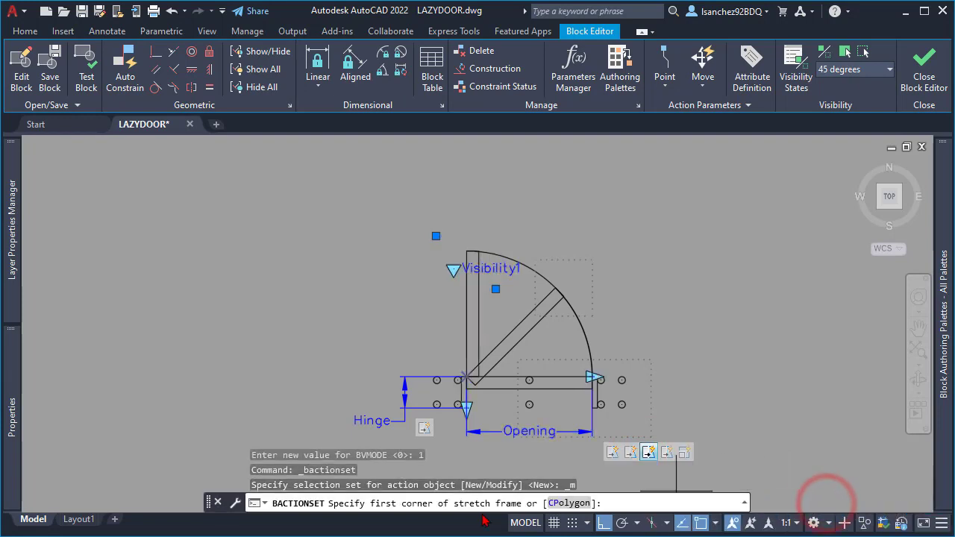
# Keep the same stretch frame around the upper end of the 90 degrees leaf and remove the Visibility1 parameter from the action set.
pyautogui.click(495, 289)
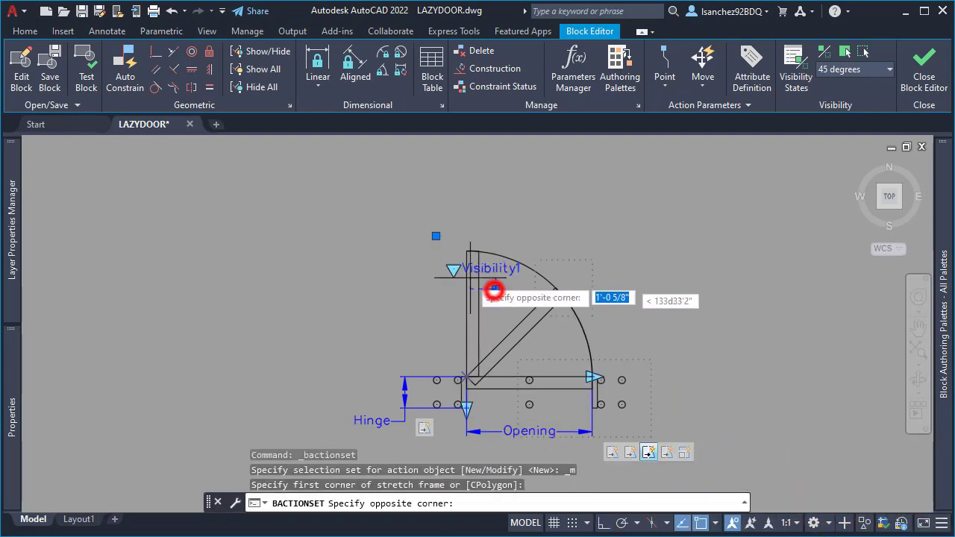
pyautogui.click(436, 236)
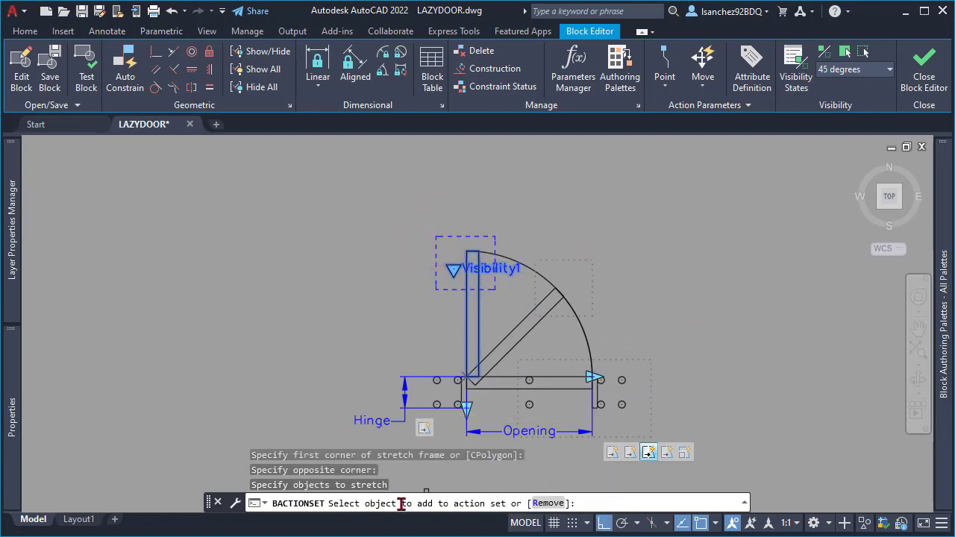
pyautogui.click(549, 504)
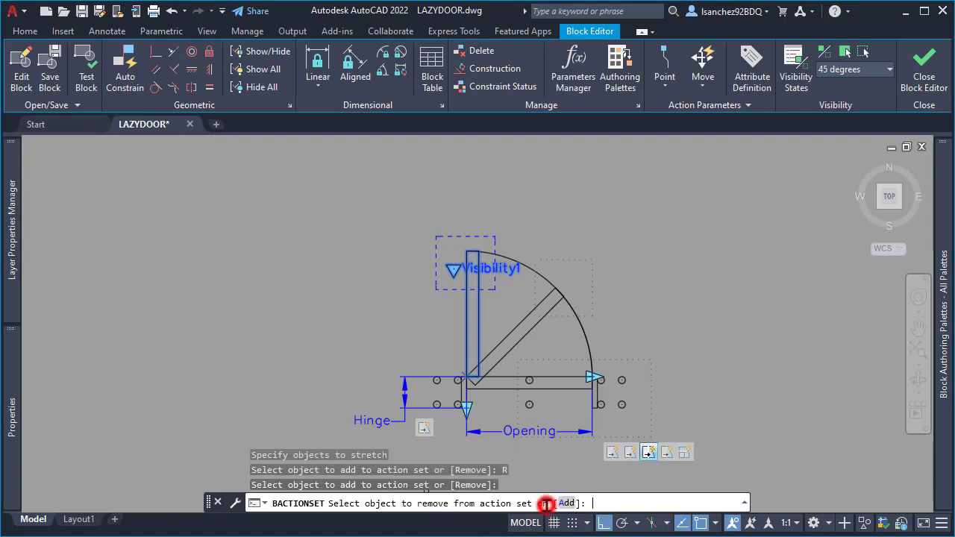
pyautogui.click(459, 281)
pyautogui.click(443, 260)
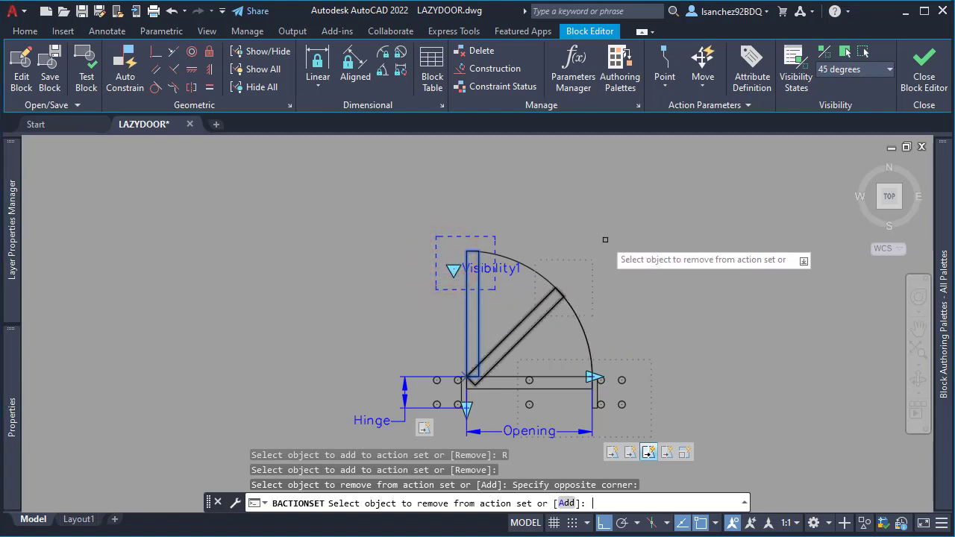
pyautogui.press('Return')
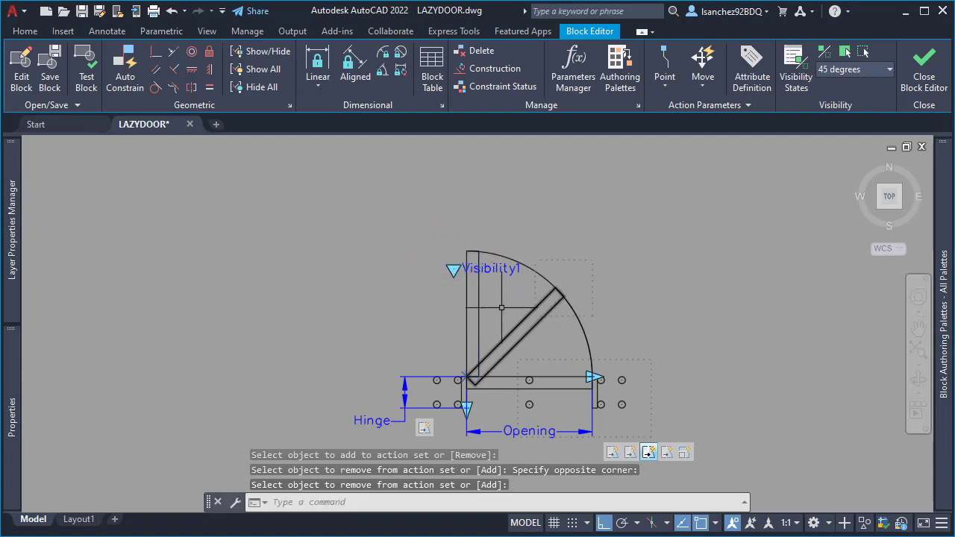
# Hide the objects that are invisible in the 45 degrees state and regenerate the drawing.
pyautogui.click(825, 51)
pyautogui.write('r')
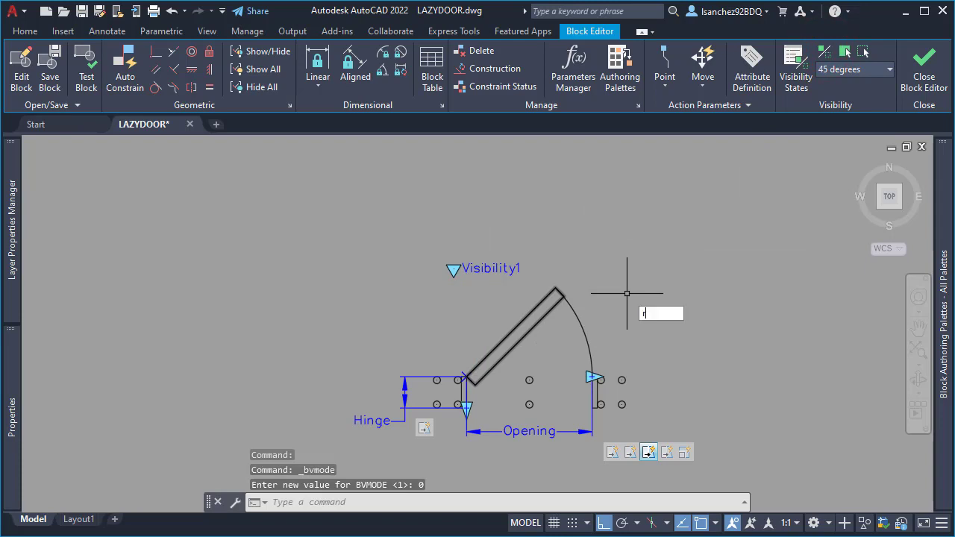
pyautogui.write('e')
pyautogui.press('Return')
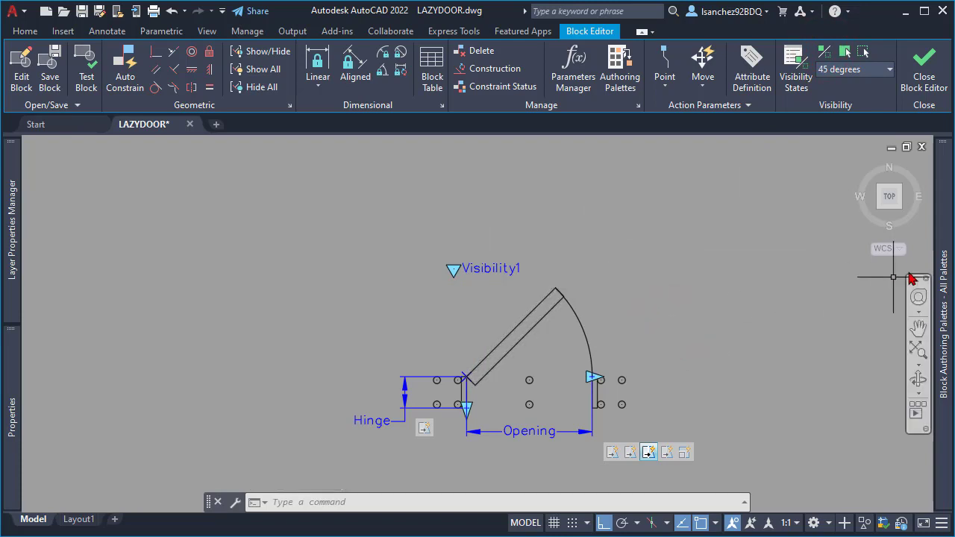
# Add a flip parameter with a horizontal reflection line through the hinge jamb's midpoint and place its label beside the jamb.
pyautogui.moveTo(942, 246)
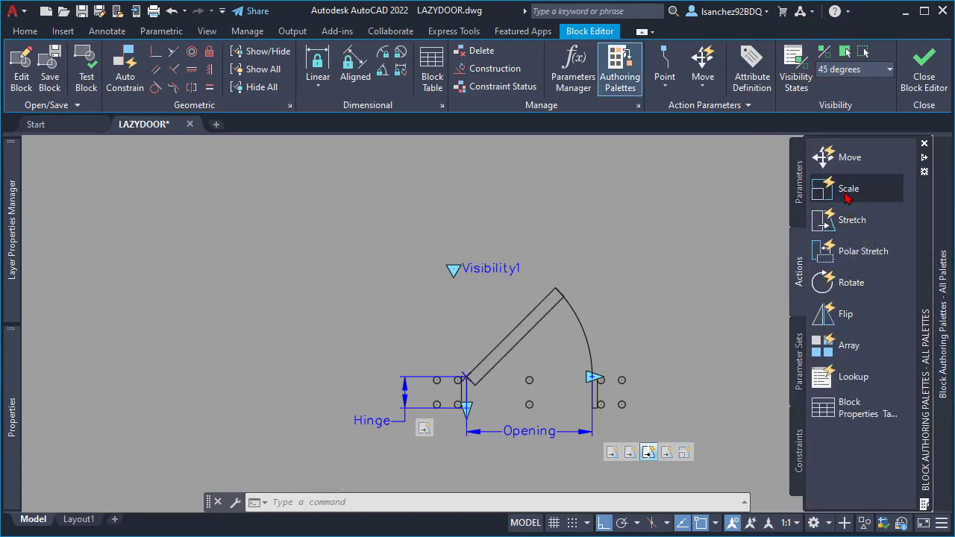
pyautogui.click(799, 187)
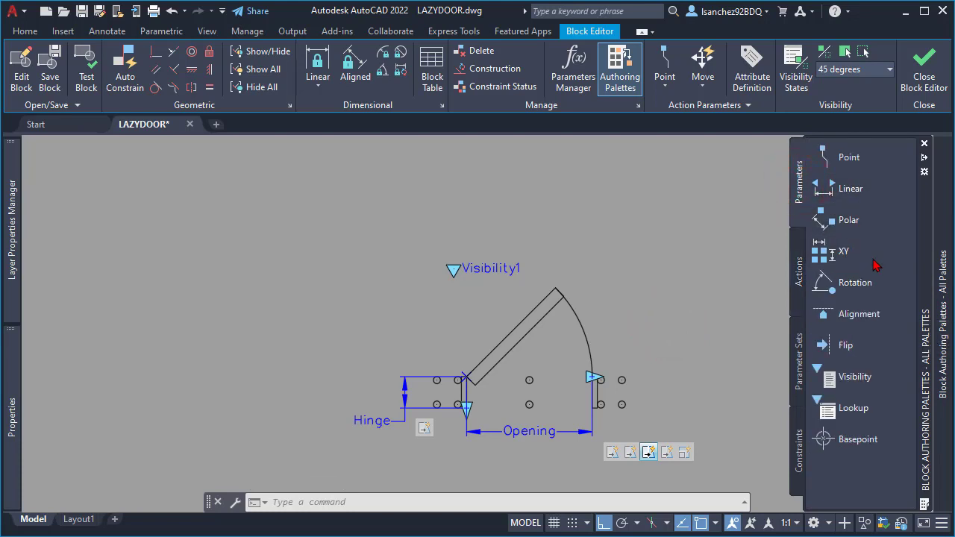
pyautogui.click(847, 348)
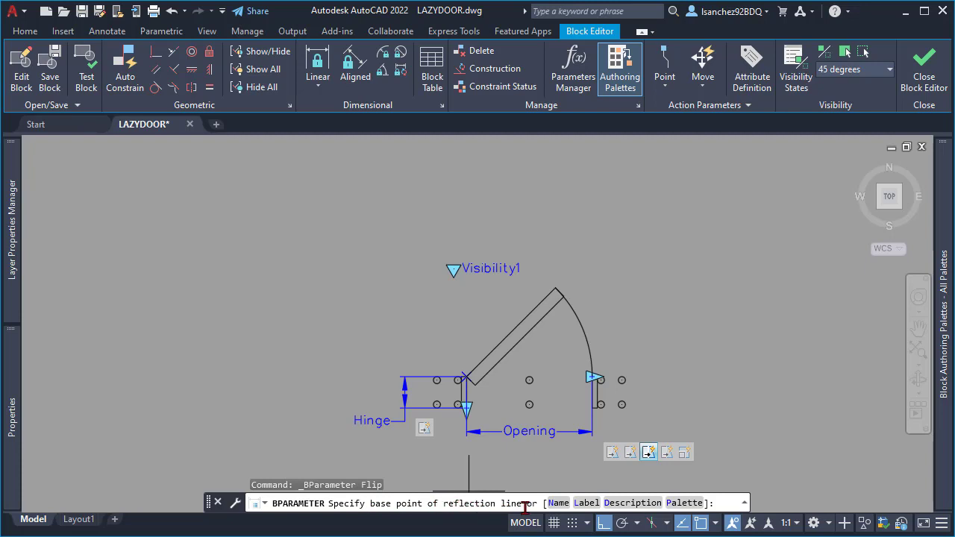
pyautogui.scroll(2, 522, 410)
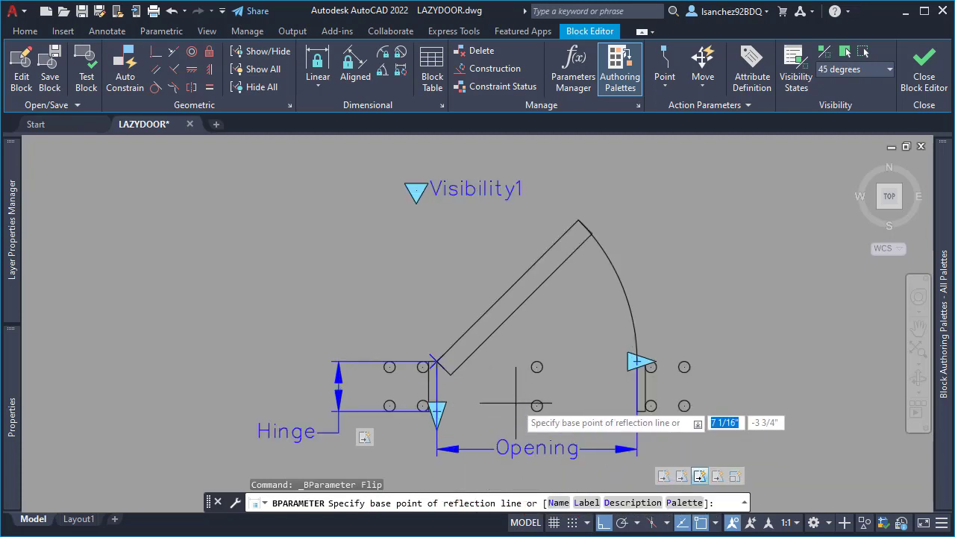
pyautogui.moveTo(511, 418); pyautogui.dragTo(508, 363, button='middle')
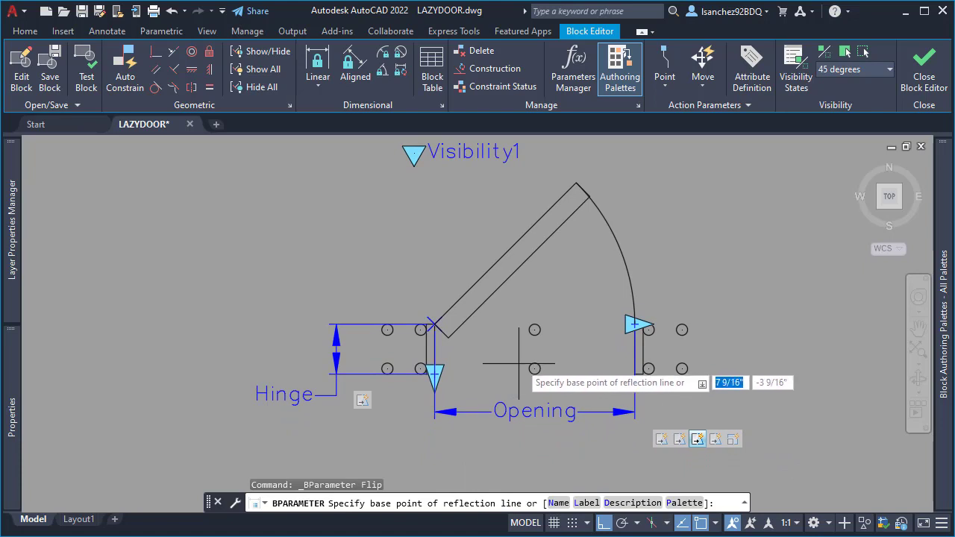
pyautogui.click(426, 347)
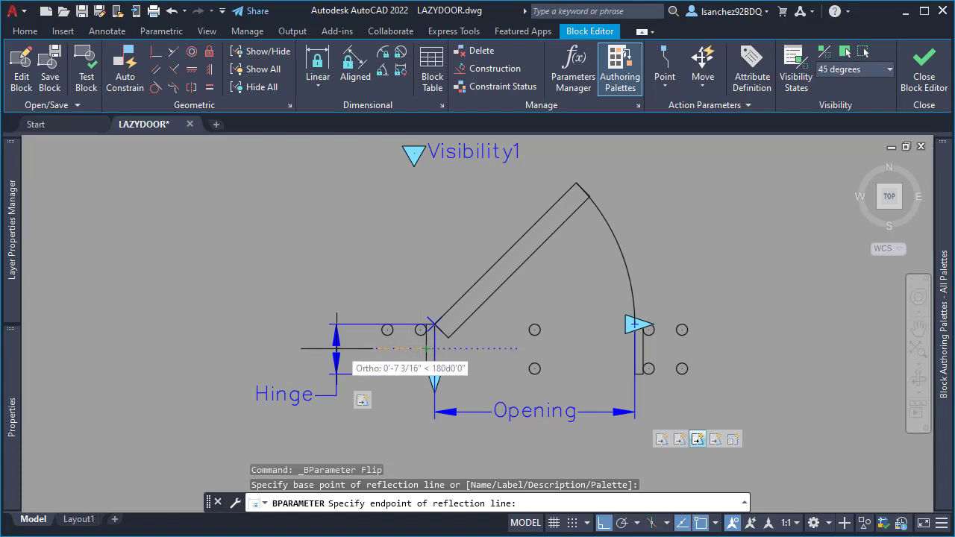
pyautogui.click(221, 352)
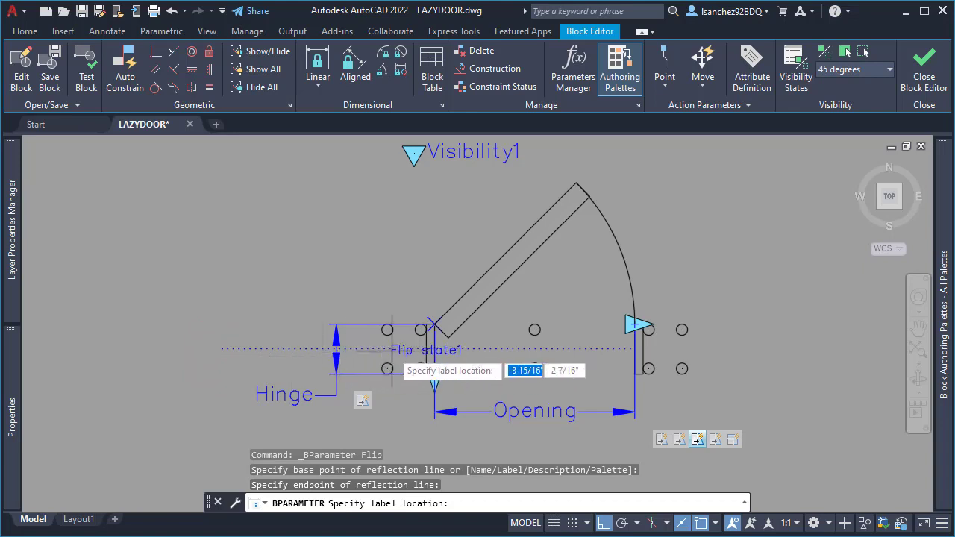
pyautogui.click(421, 347)
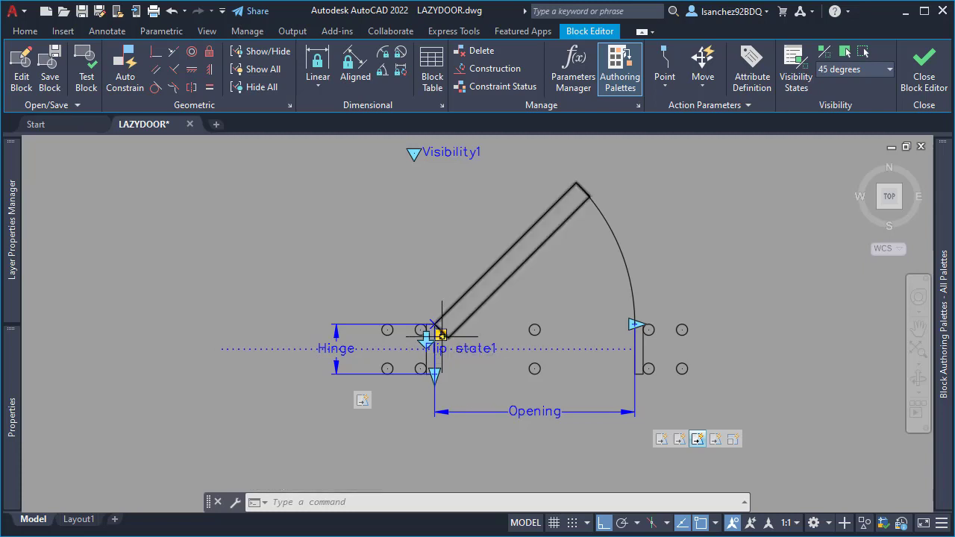
# Try to add a flip action to the flip parameter, displaying the invisible door positions for selection.
pyautogui.doubleClick(470, 350)
pyautogui.scroll(-2, 497, 342)
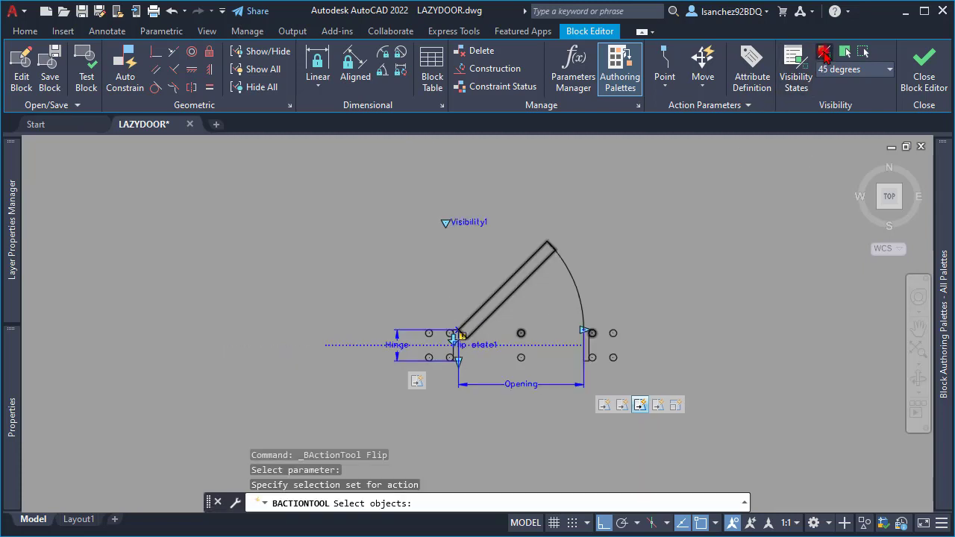
pyautogui.click(825, 53)
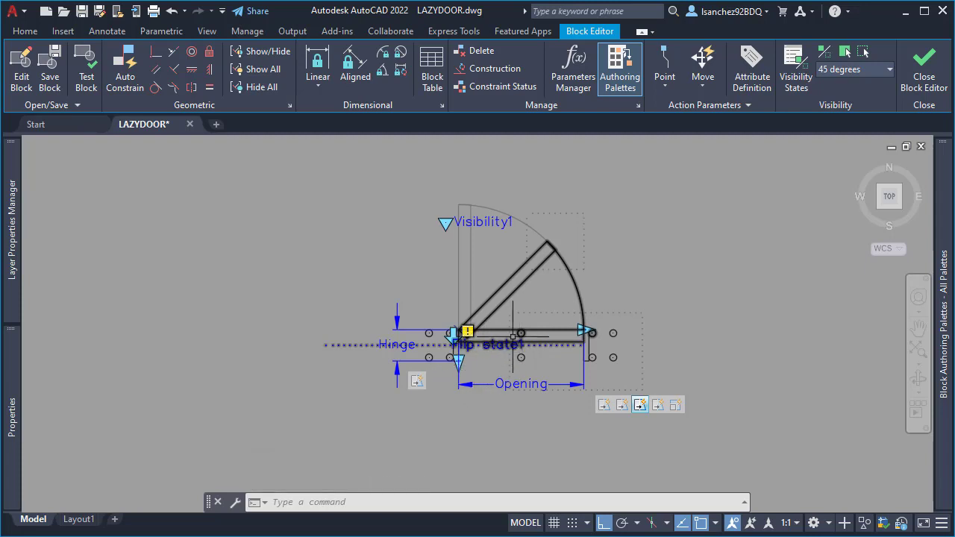
# Make the horizontal flip parameter visible in all visibility states.
pyautogui.scroll(2, 498, 318)
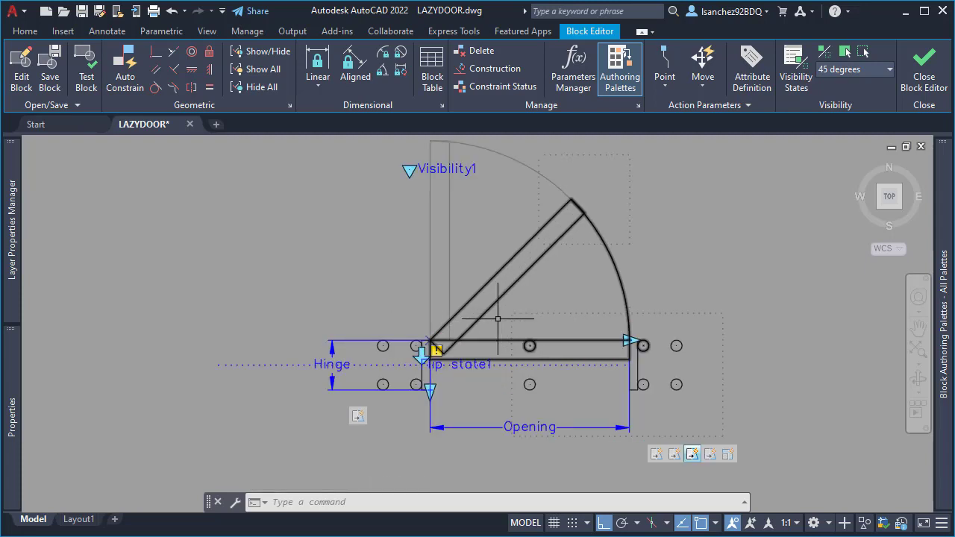
pyautogui.click(408, 364)
pyautogui.rightClick(409, 325)
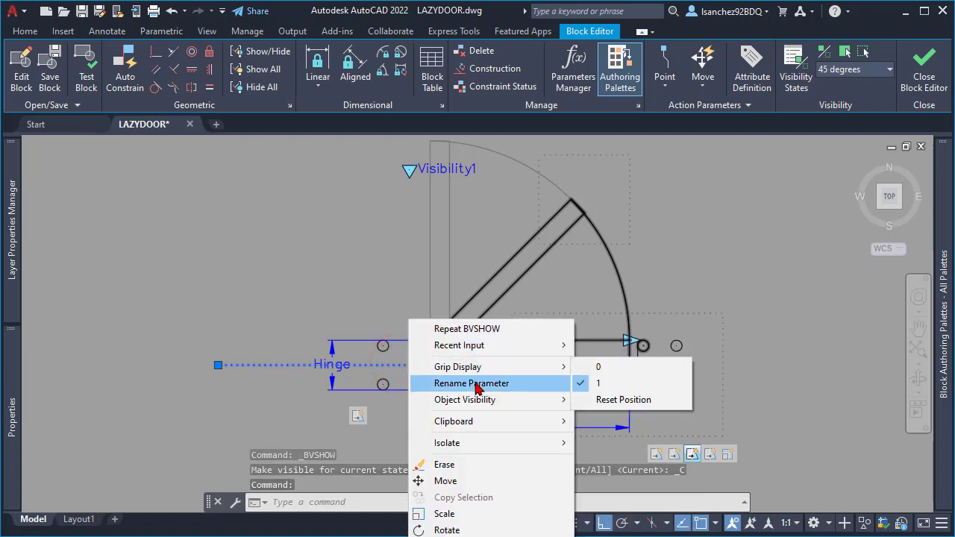
pyautogui.moveTo(482, 403)
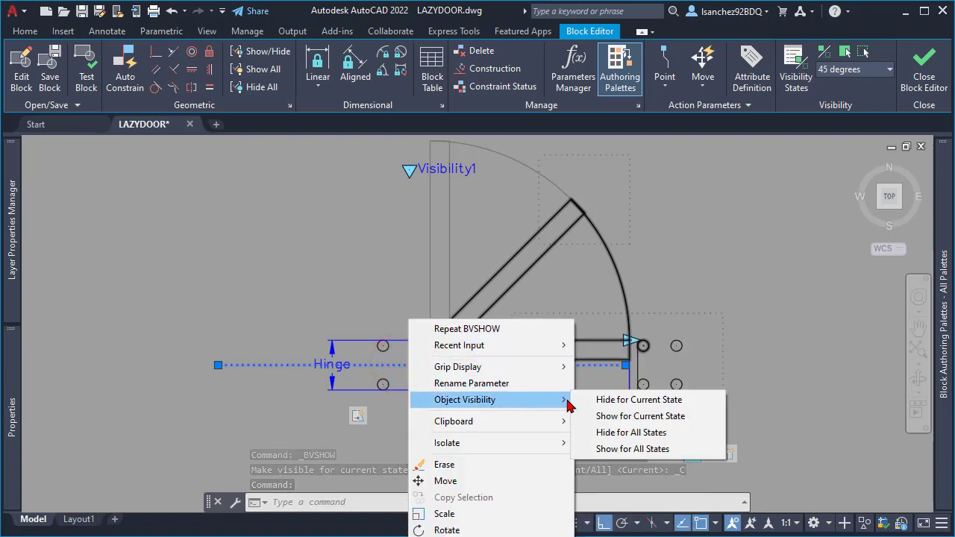
pyautogui.click(639, 450)
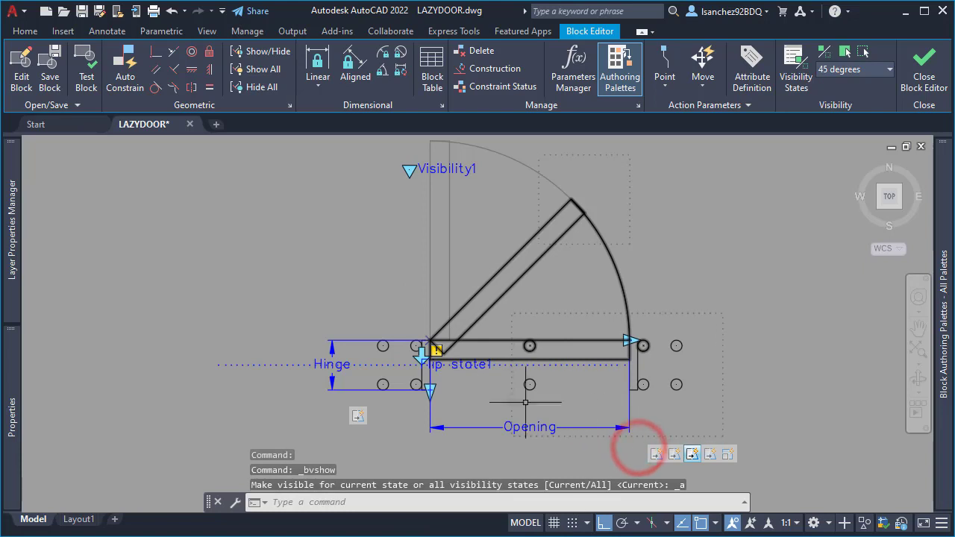
# Add a flip action to the flip parameter, selecting all door positions, jambs, circles, and the block's parameters and actions.
pyautogui.moveTo(944, 207)
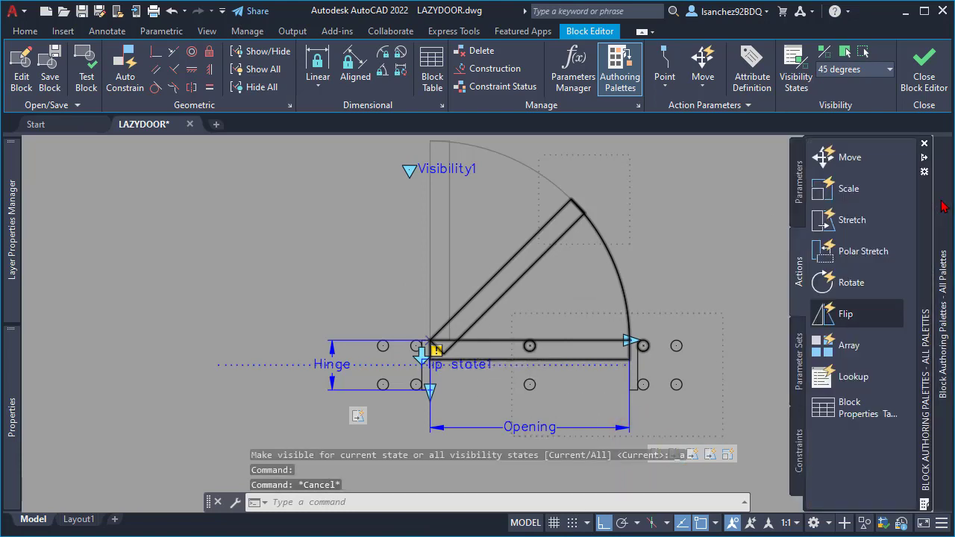
pyautogui.click(846, 314)
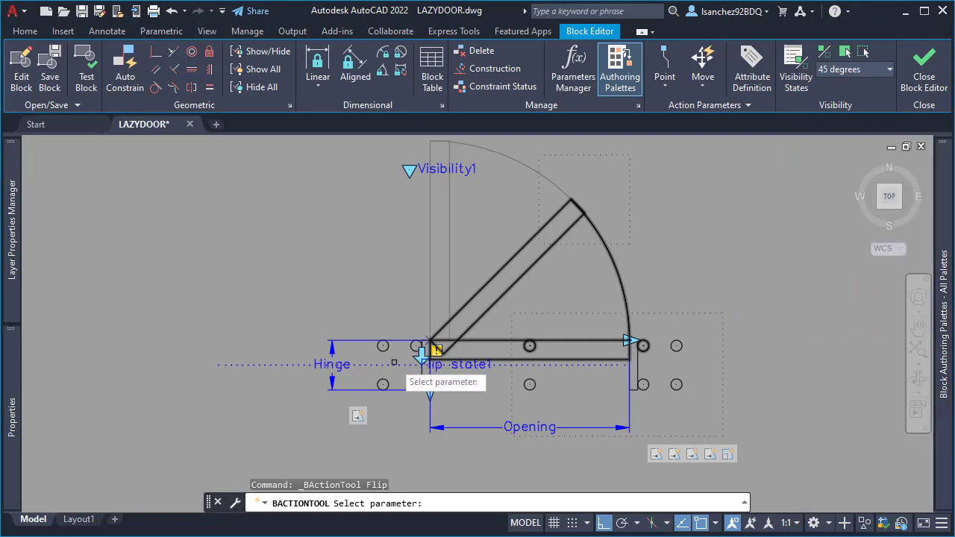
pyautogui.click(398, 365)
pyautogui.click(398, 365)
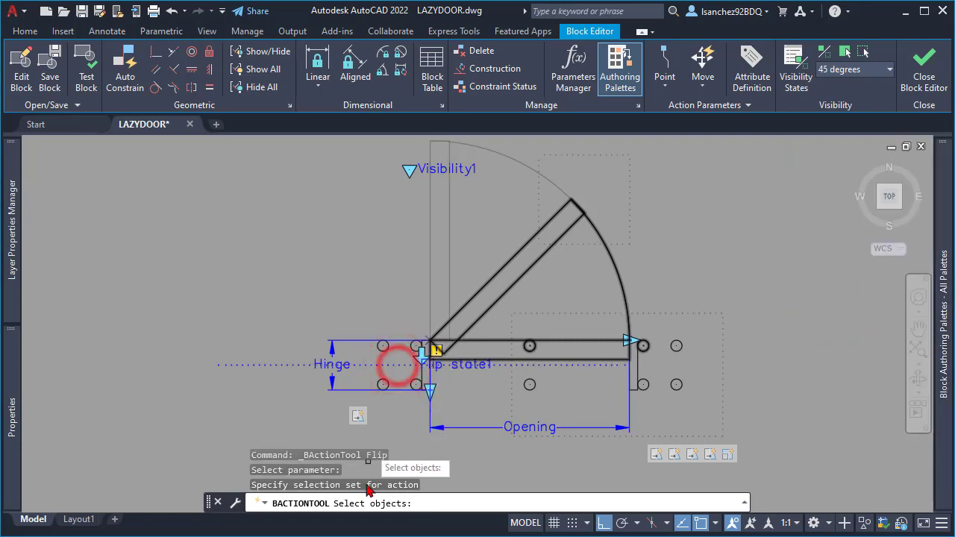
pyautogui.click(646, 293)
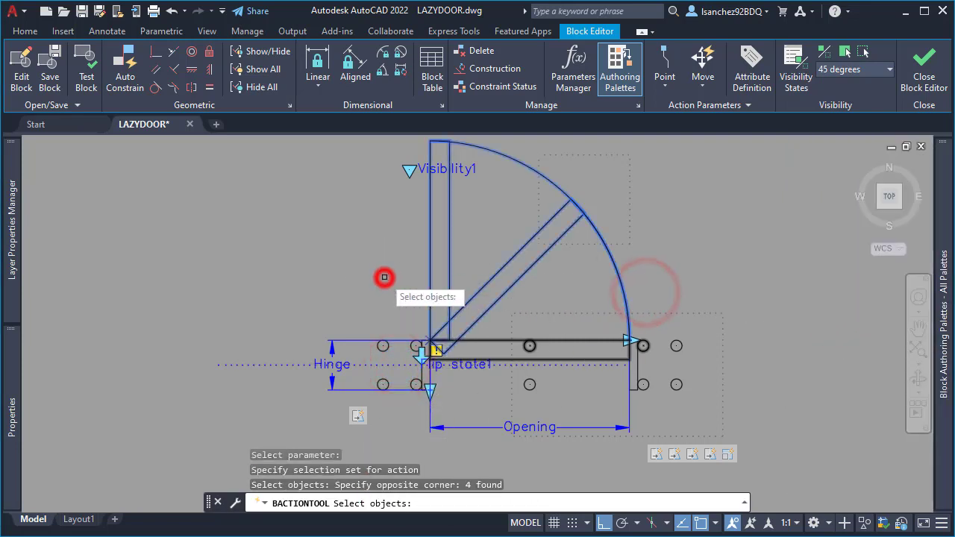
pyautogui.click(579, 341)
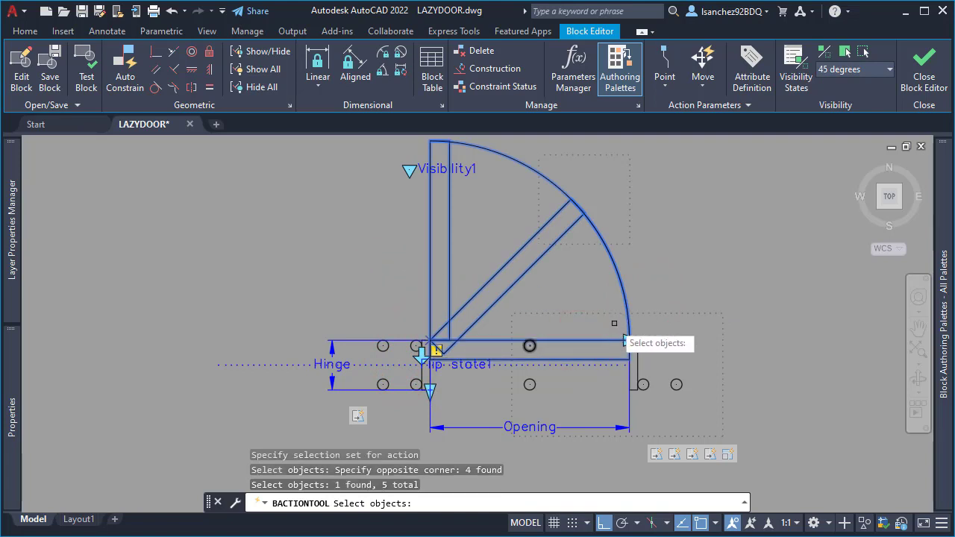
pyautogui.scroll(-1, 543, 340)
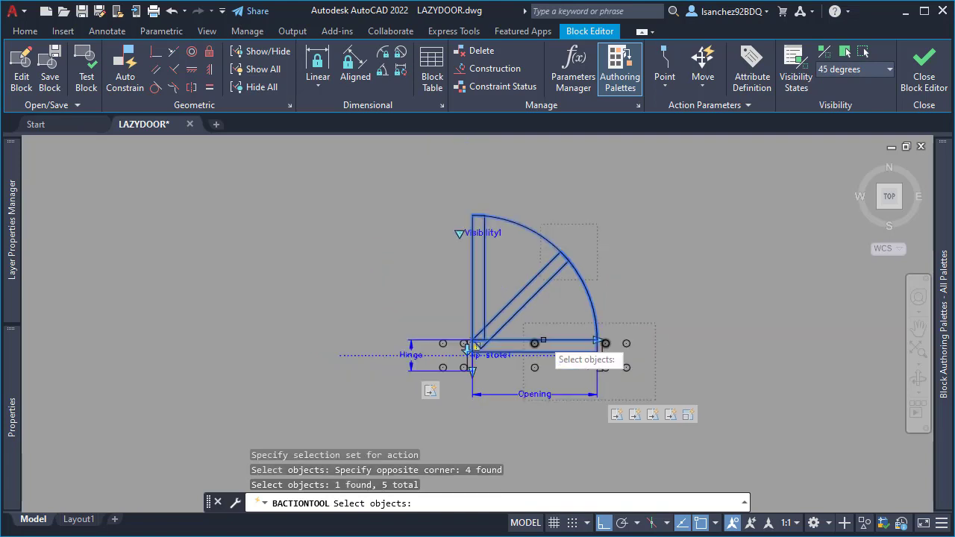
pyautogui.click(671, 401)
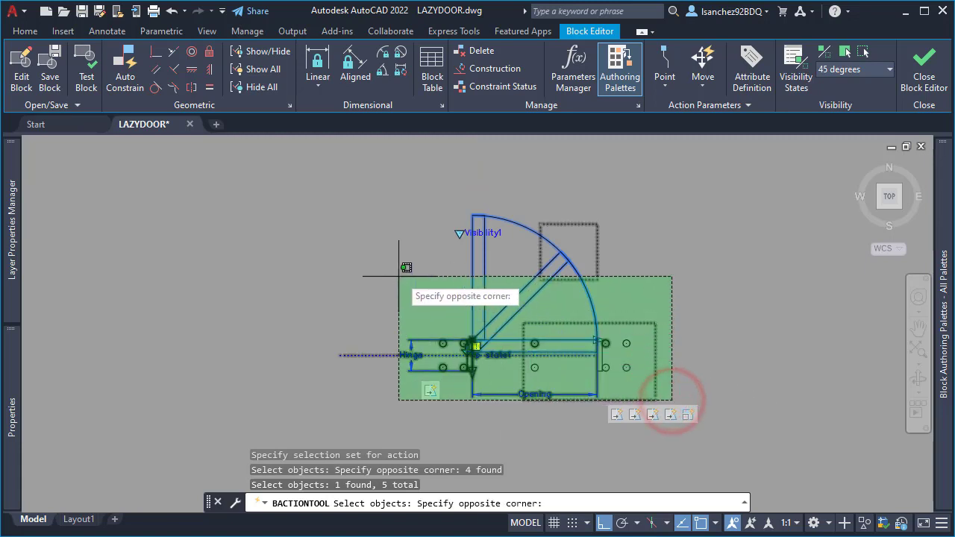
pyautogui.click(275, 188)
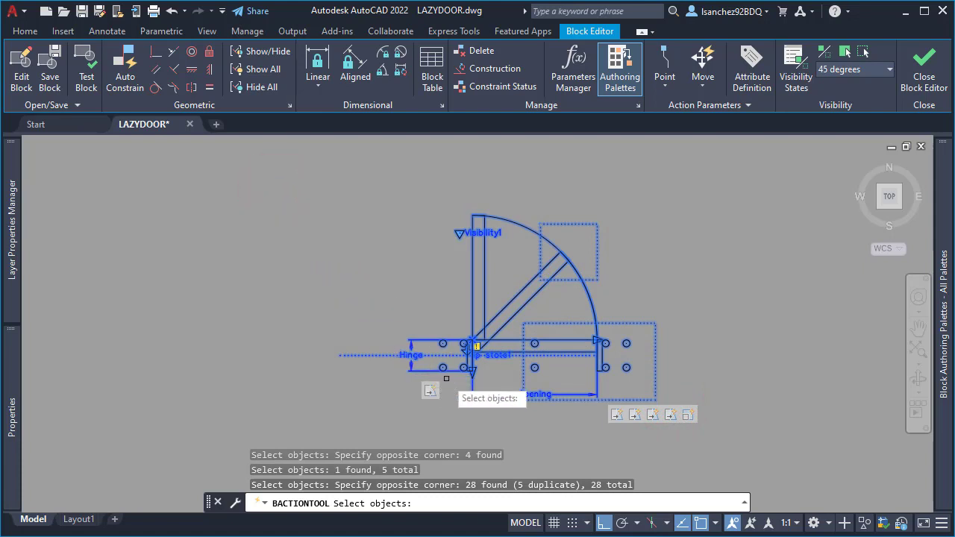
pyautogui.press('Return')
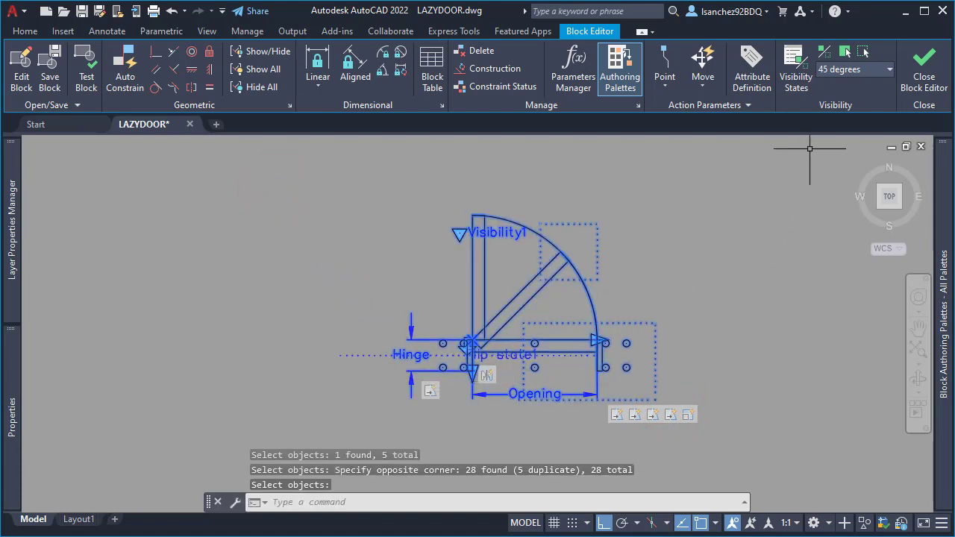
# Hide the objects that are invisible in the 45 degrees state and open the block in a test window with the door selected.
pyautogui.click(824, 52)
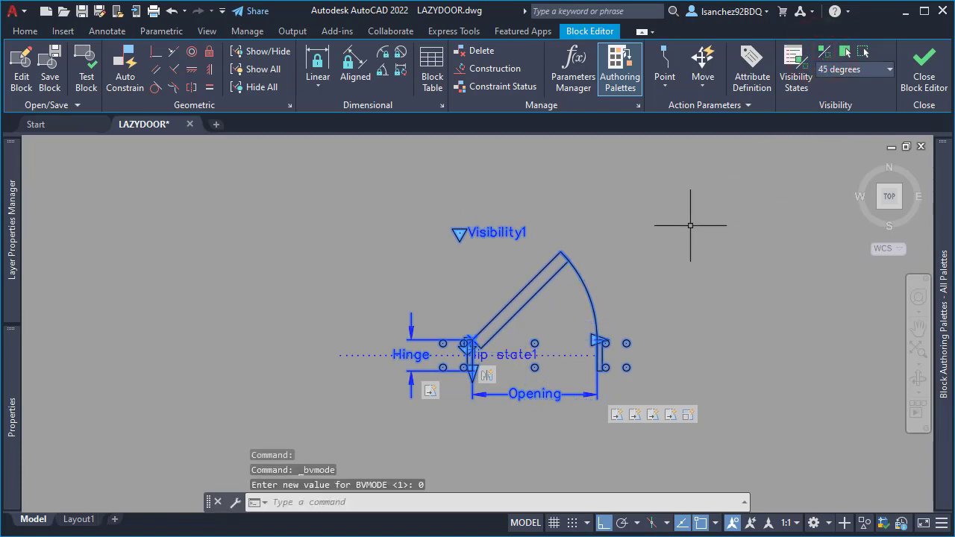
pyautogui.click(86, 75)
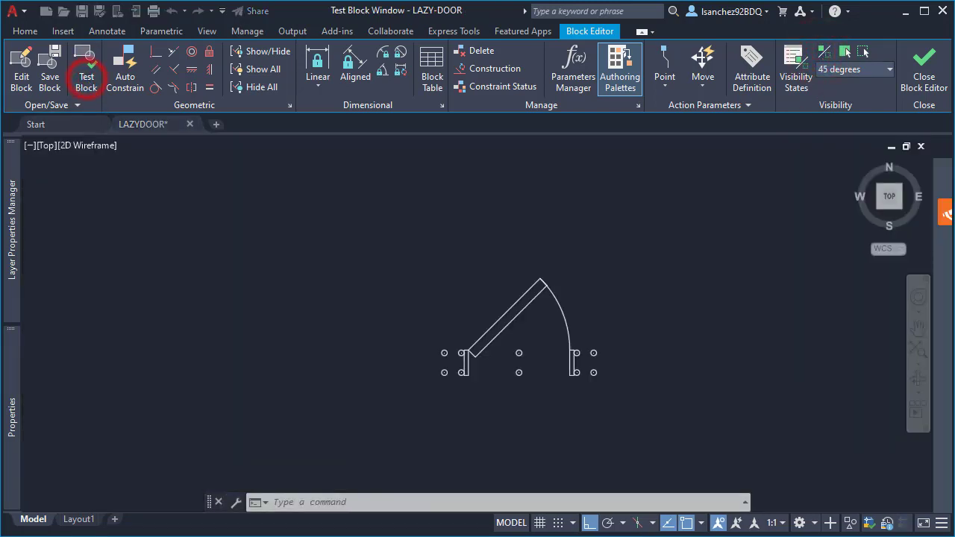
pyautogui.click(512, 312)
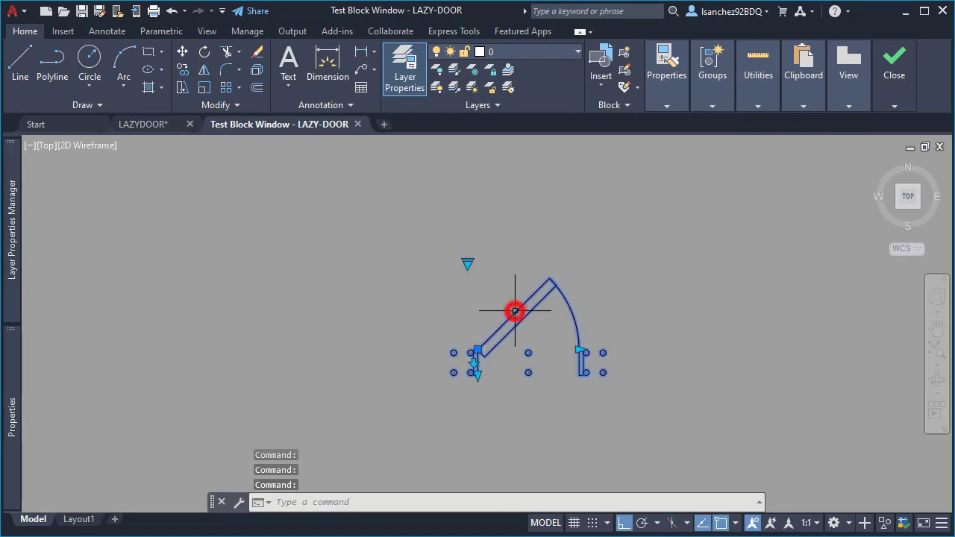
pyautogui.scroll(2, 515, 362)
pyautogui.moveTo(519, 368); pyautogui.dragTo(493, 402, button='middle')
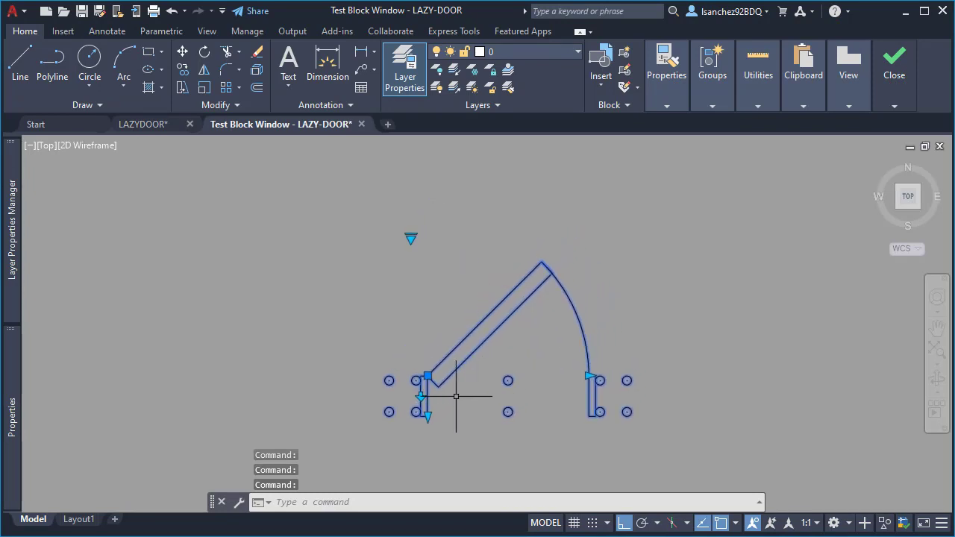
# Test the flip action by flipping the door across its horizontal reflection line and back several times.
pyautogui.click(421, 396)
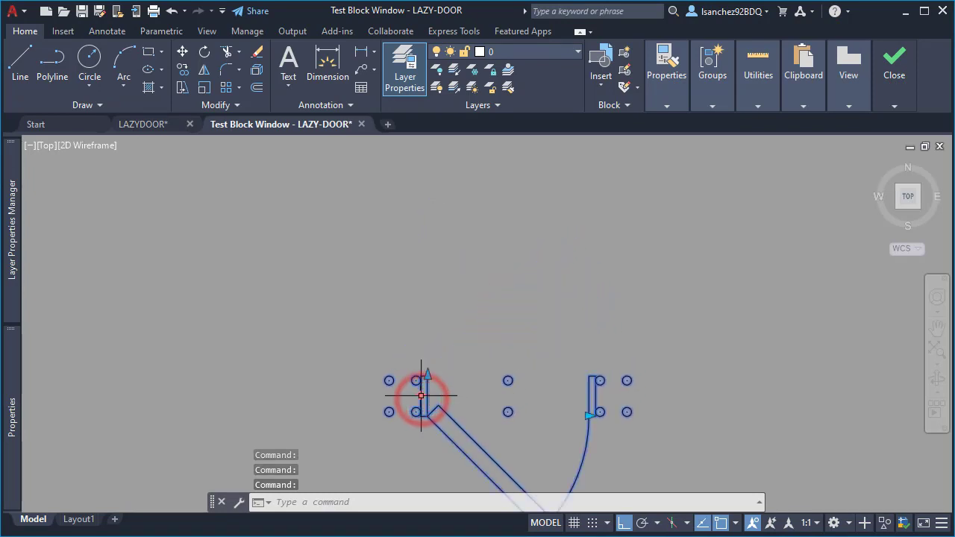
pyautogui.click(421, 396)
pyautogui.click(421, 397)
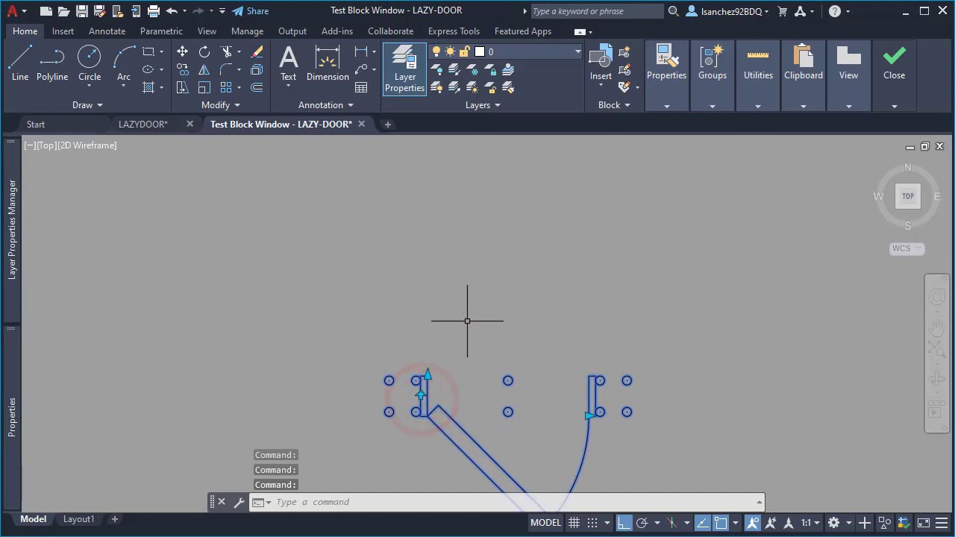
pyautogui.scroll(-2, 467, 325)
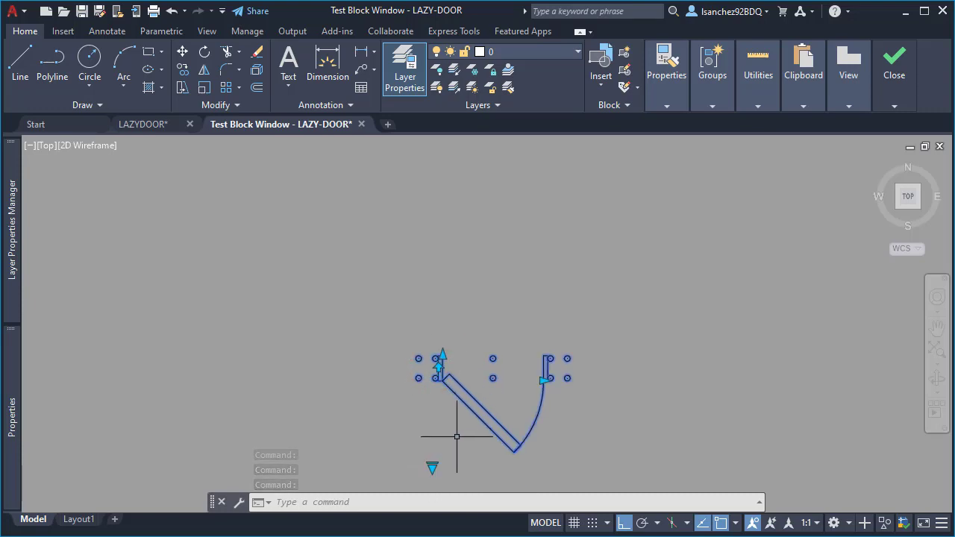
pyautogui.click(442, 358)
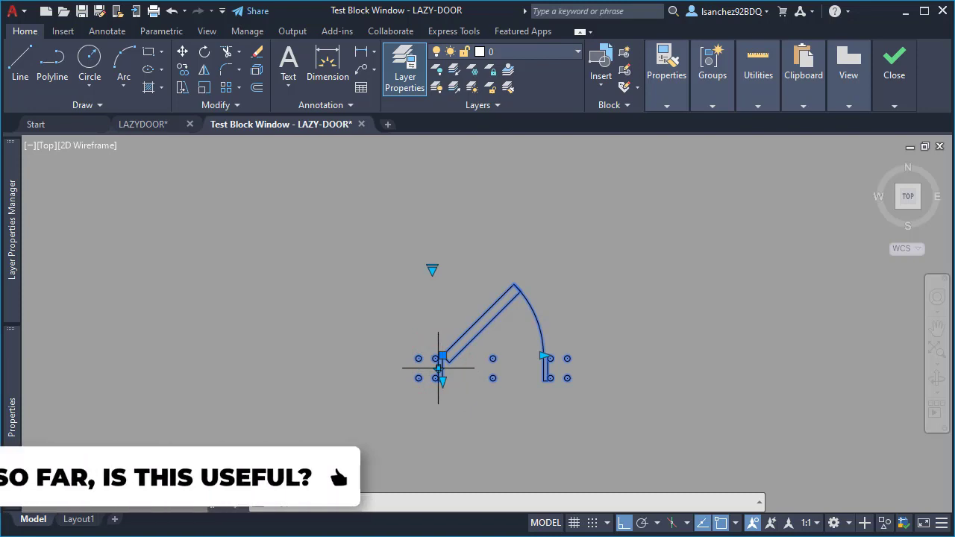
pyautogui.click(420, 367)
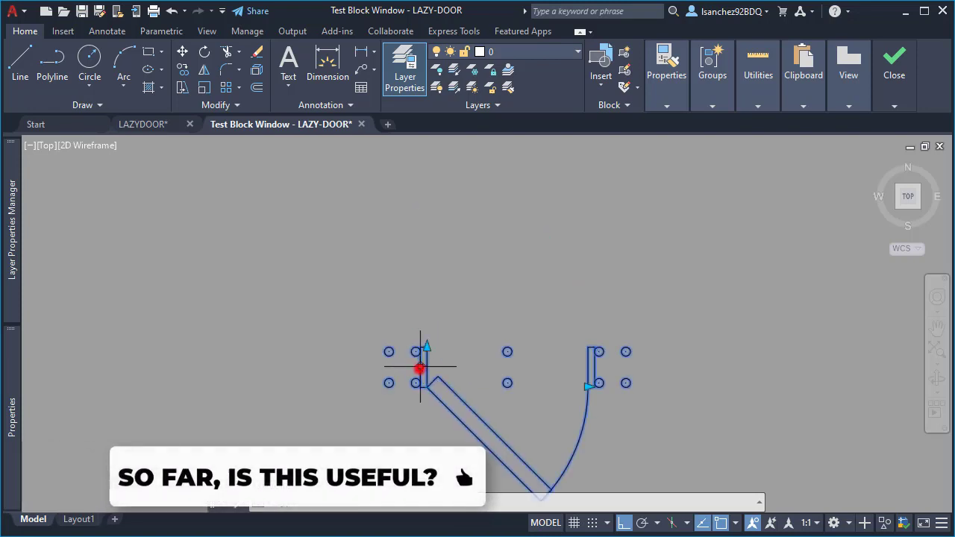
pyautogui.click(420, 367)
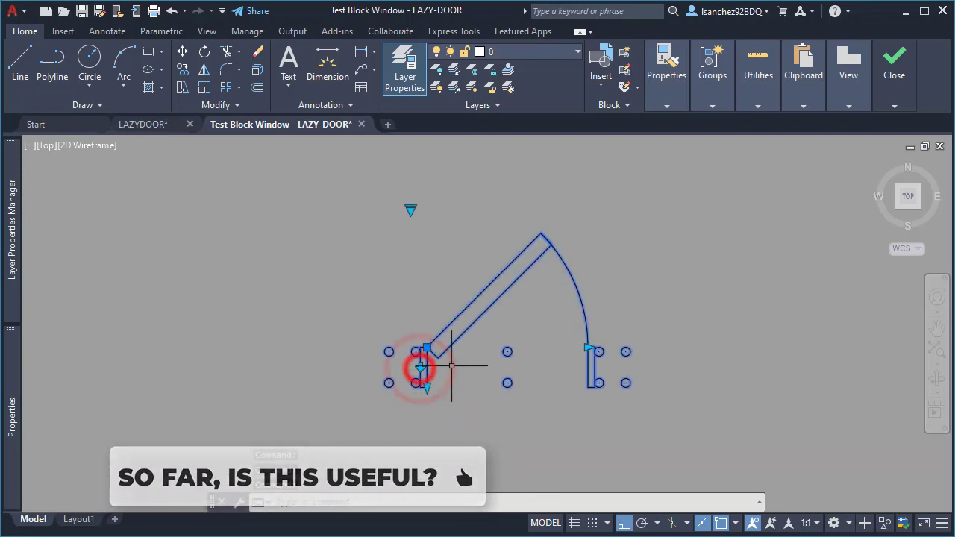
# Test the Opening stretch by widening the door to about 2'-10 1/2" and narrowing it back to near its starting width.
pyautogui.click(589, 348)
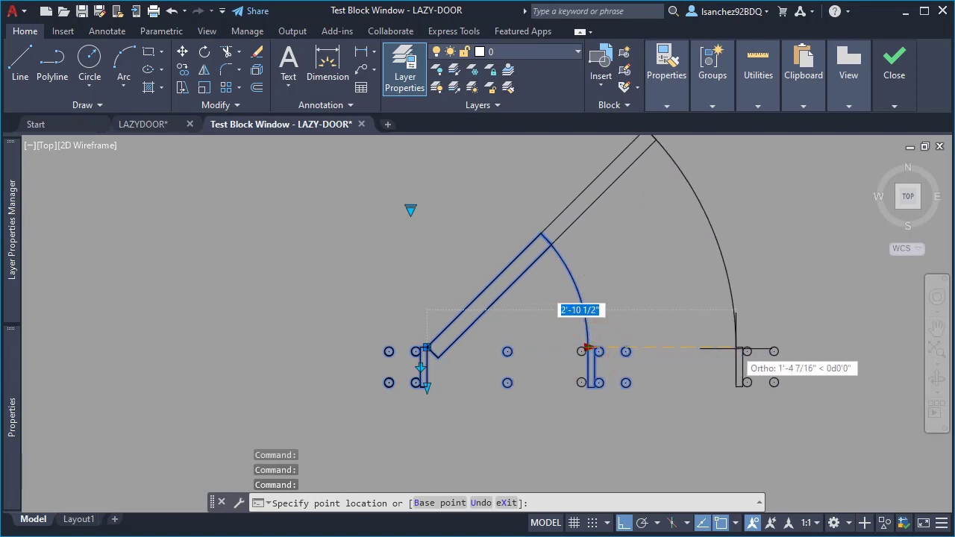
pyautogui.click(736, 348)
pyautogui.click(736, 348)
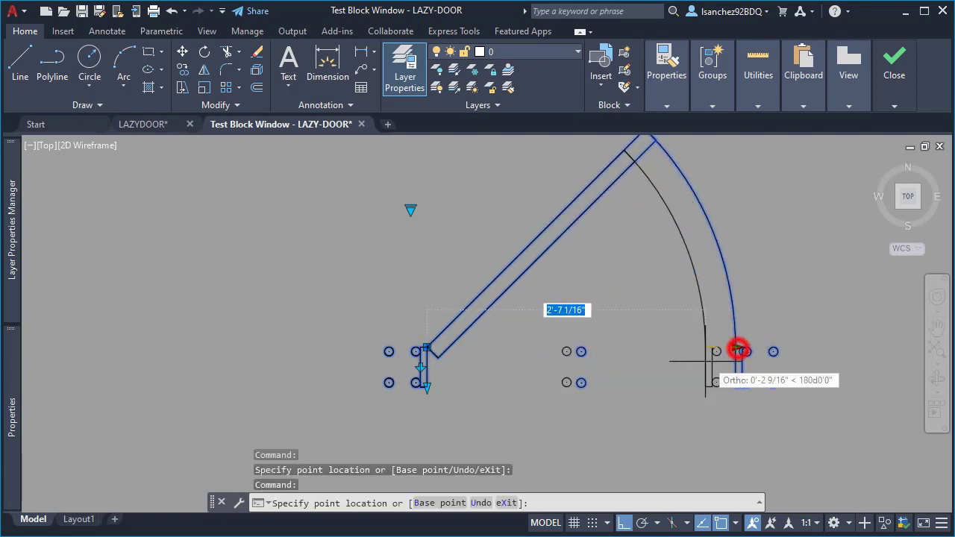
pyautogui.click(593, 412)
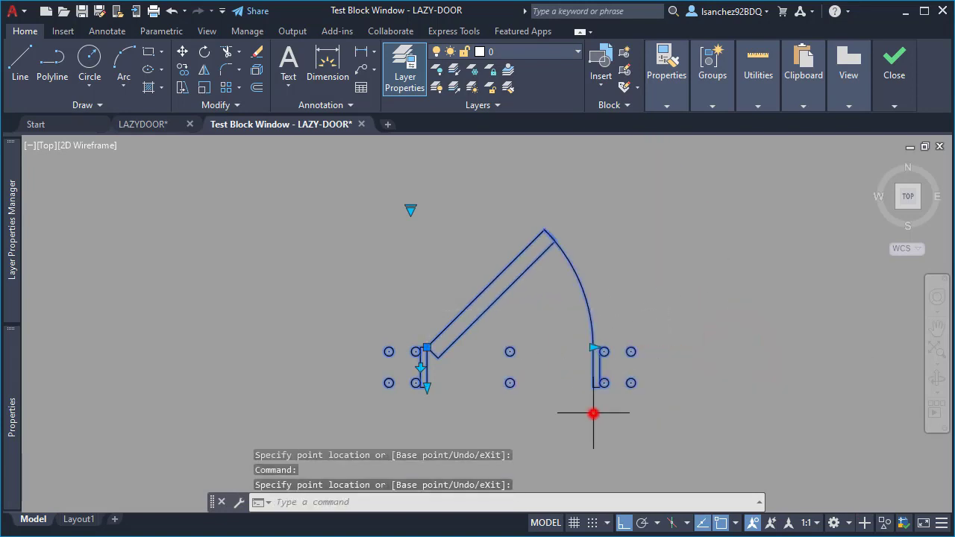
# Test the Hinge stretch by lengthening both jambs to about twice their depth, and try the flip on the deeper door frame.
pyautogui.click(427, 386)
pyautogui.click(426, 433)
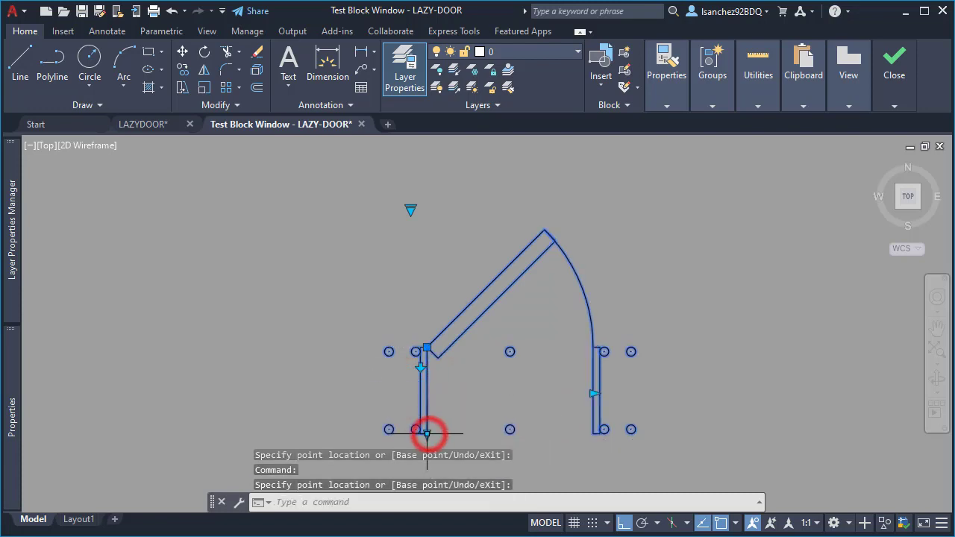
pyautogui.click(421, 365)
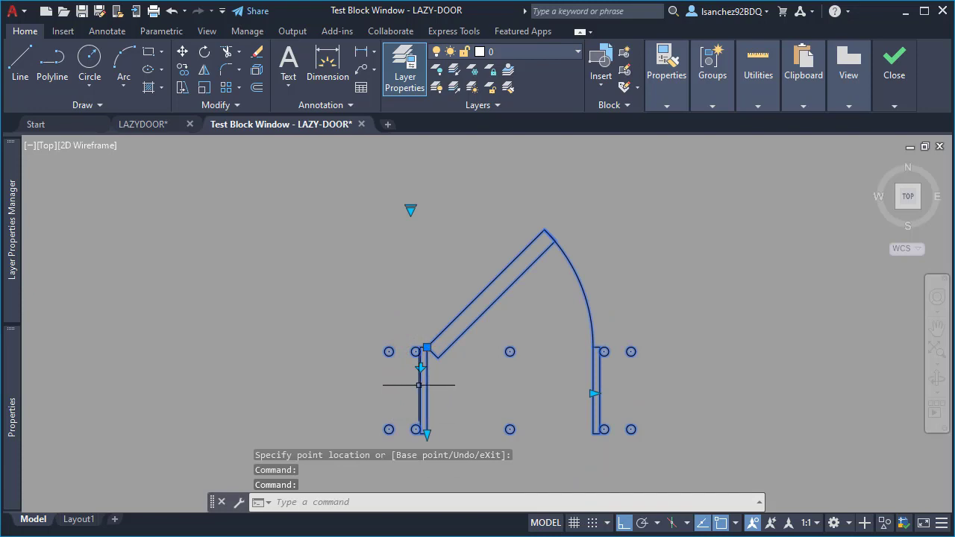
# Test the door block's vertical flip in the 45 degrees state, set it to 90 degrees, and flip it both ways again.
pyautogui.click(421, 365)
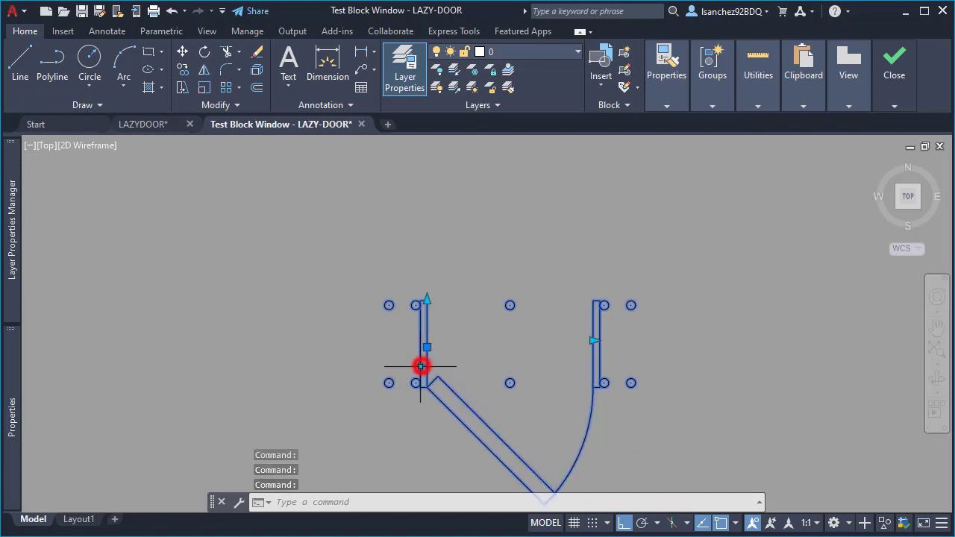
pyautogui.click(421, 366)
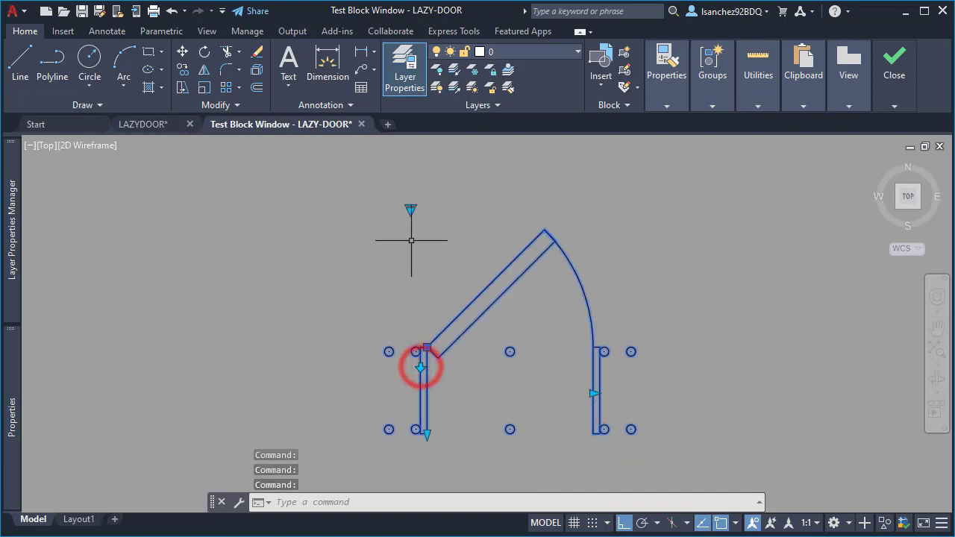
pyautogui.click(410, 210)
pyautogui.click(435, 237)
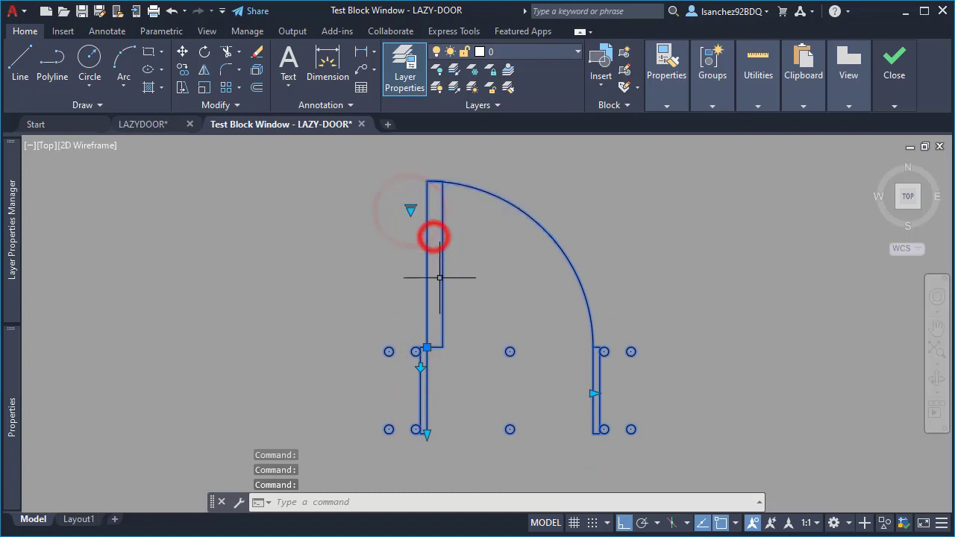
pyautogui.click(421, 366)
pyautogui.click(421, 366)
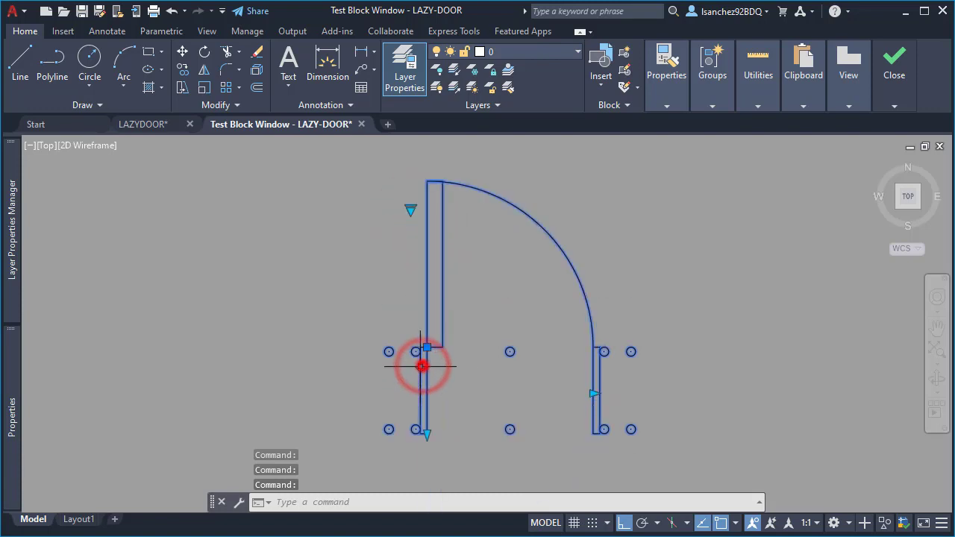
# Switch the test door's visibility state to Closed and test its vertical flip in both directions.
pyautogui.click(410, 210)
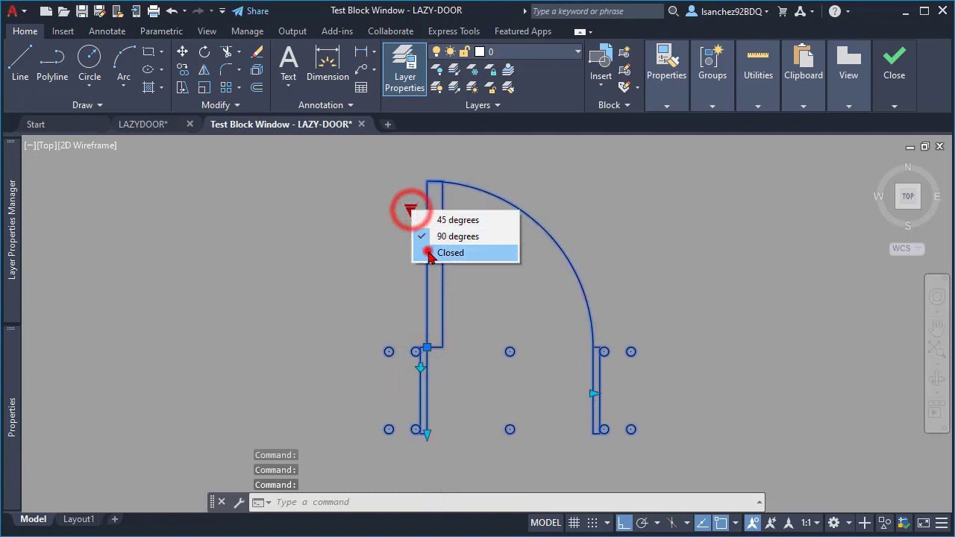
pyautogui.click(428, 251)
pyautogui.click(420, 366)
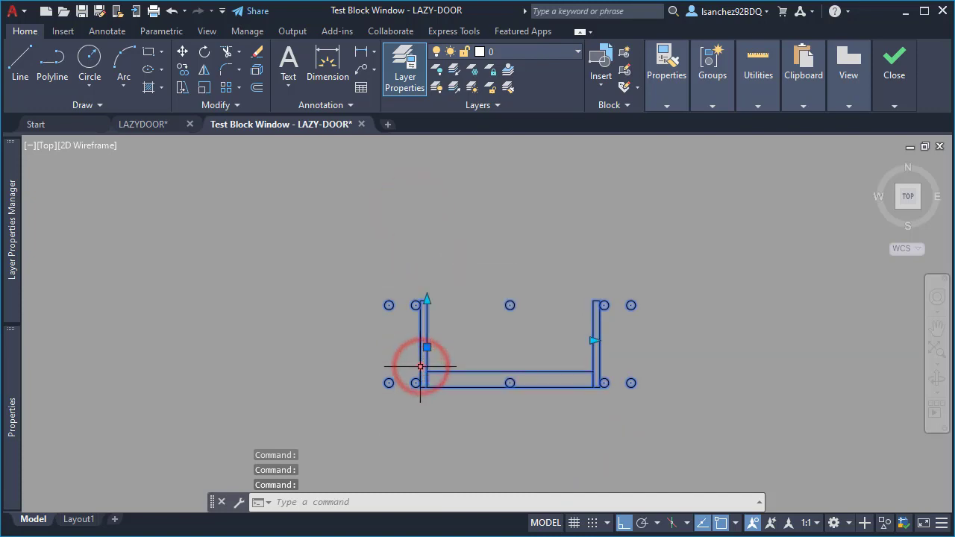
pyautogui.click(421, 366)
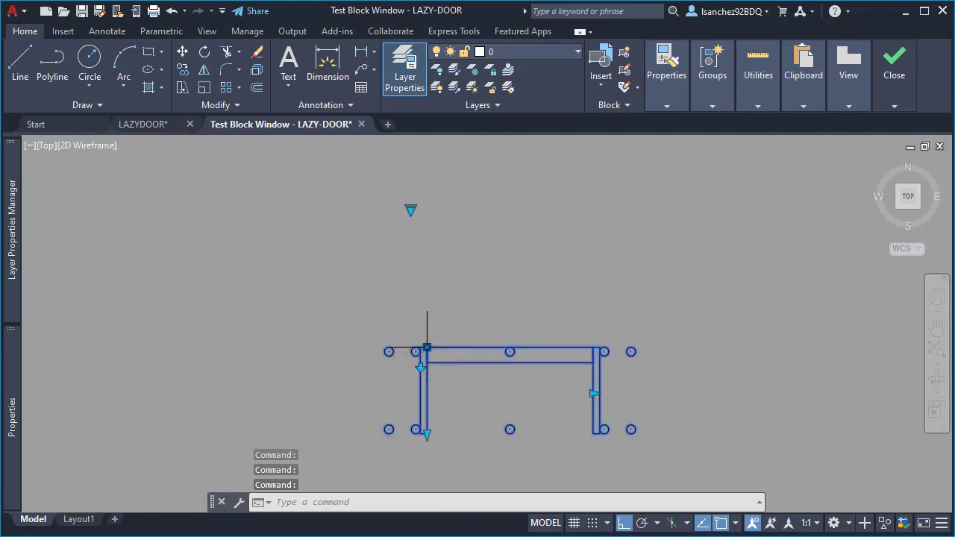
# Close the test block window and regenerate the block editor drawing.
pyautogui.click(893, 61)
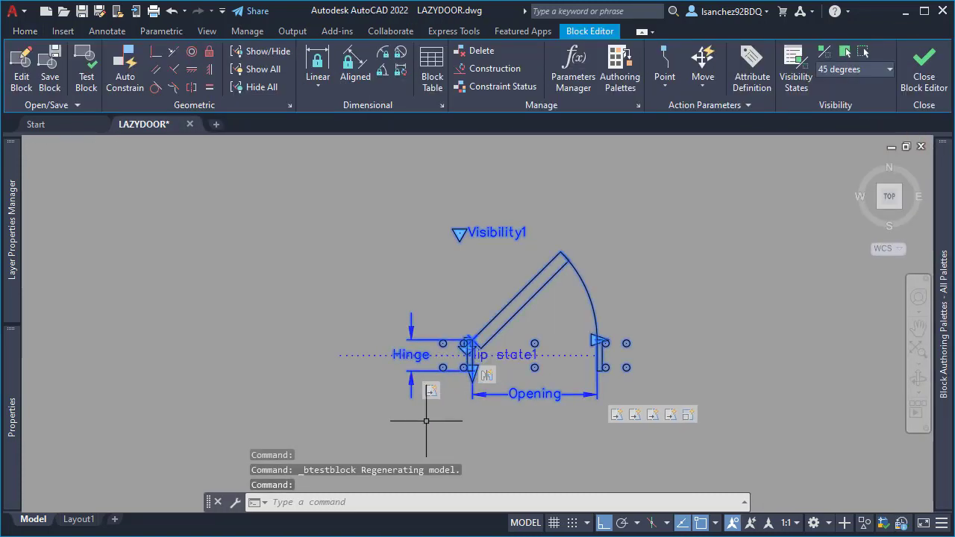
pyautogui.write('RE')
pyautogui.press('Return')
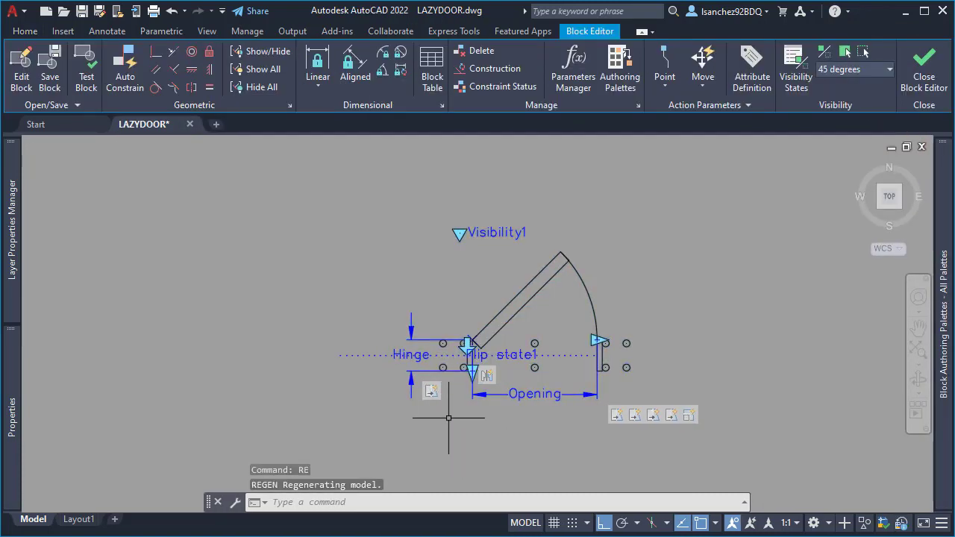
# Add a Move action to the lower end point of the Hinge parameter, with the Flip state1 parameter as its selection set.
pyautogui.scroll(2, 493, 344)
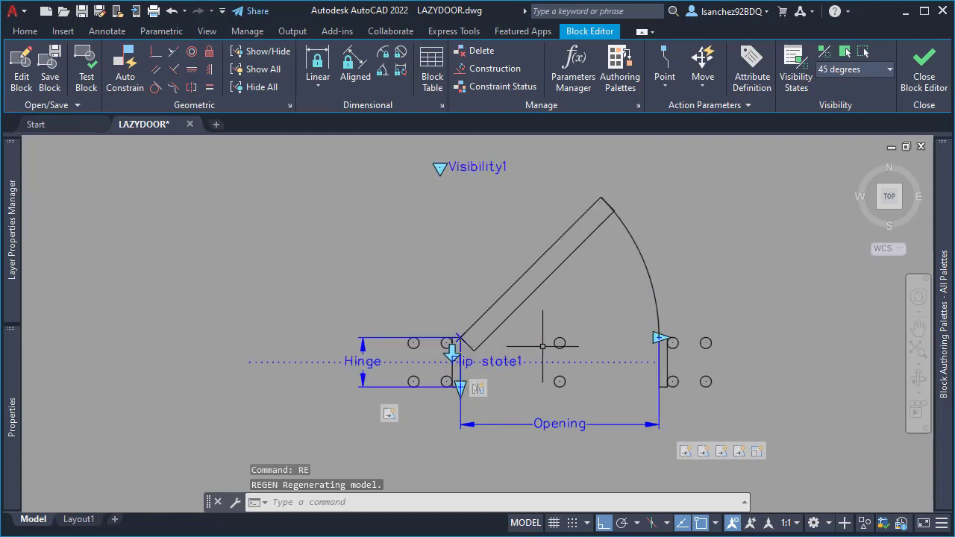
pyautogui.moveTo(942, 321)
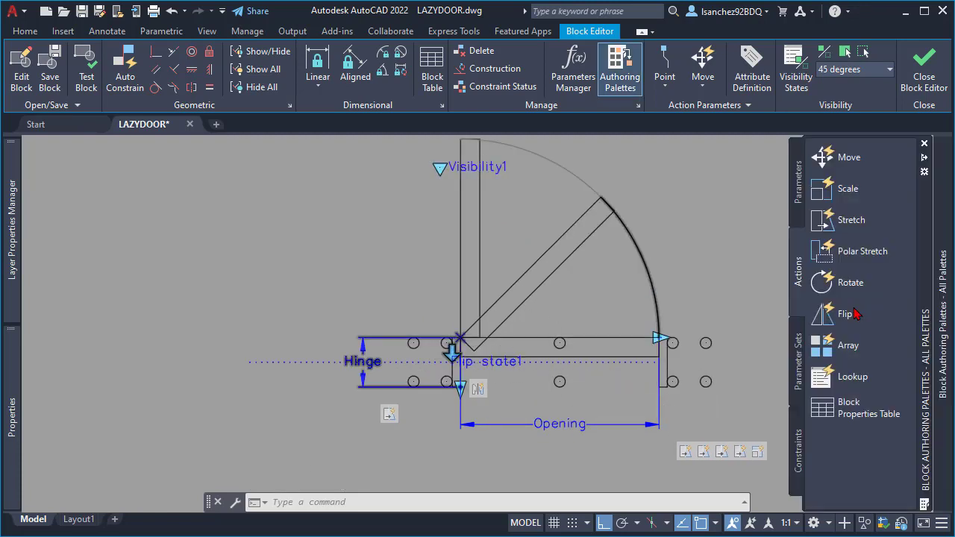
pyautogui.click(844, 157)
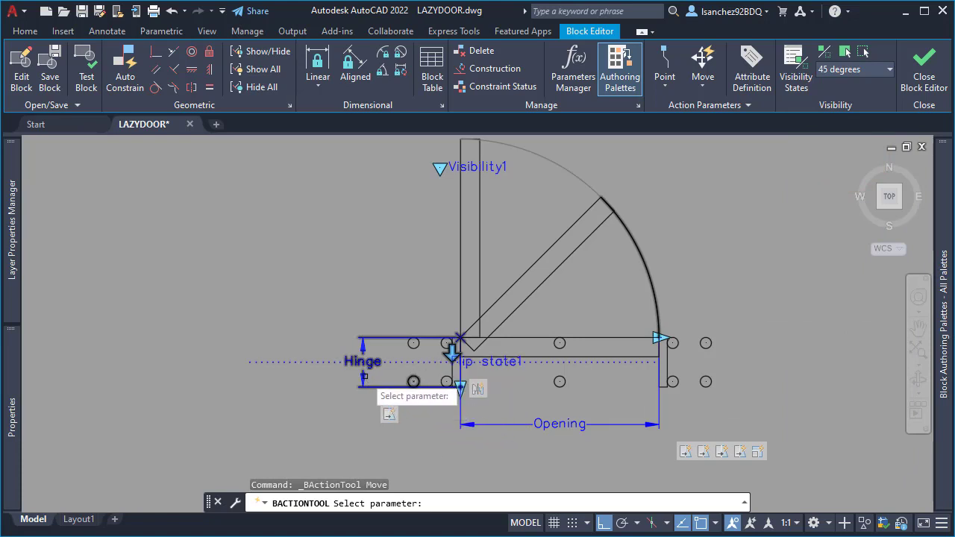
pyautogui.click(363, 343)
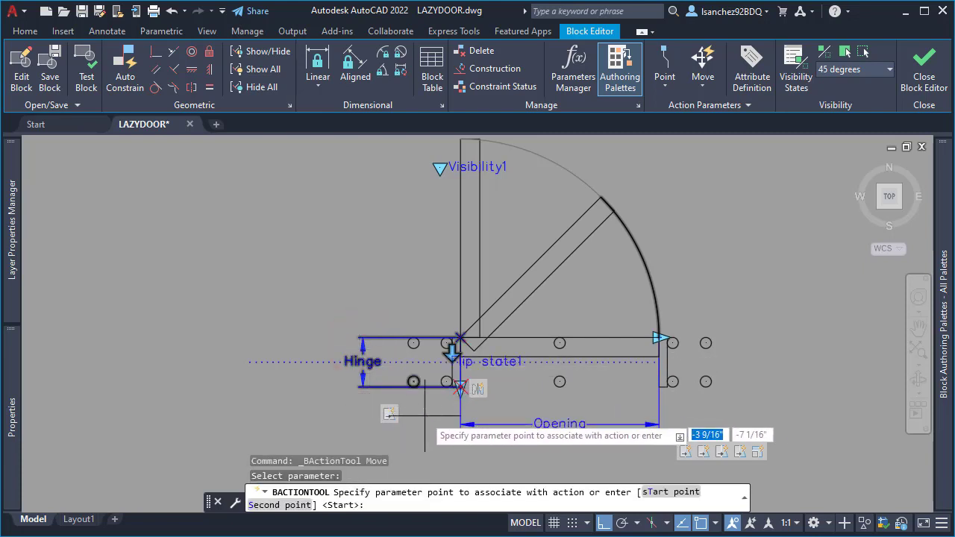
pyautogui.click(460, 386)
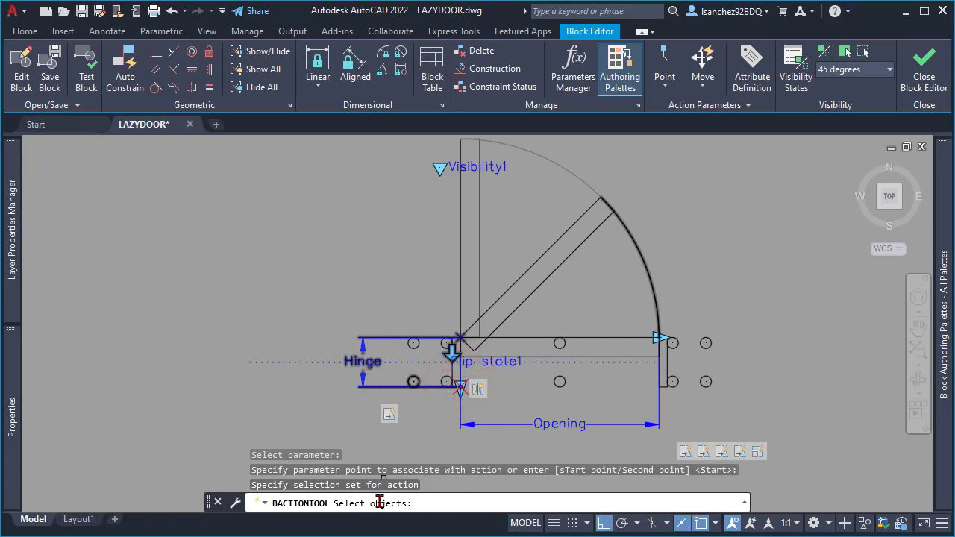
pyautogui.click(437, 361)
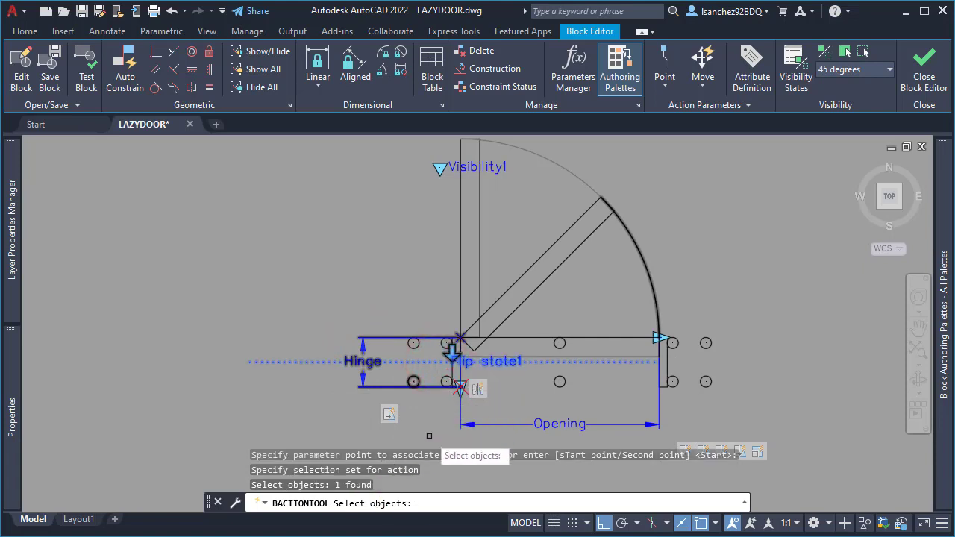
pyautogui.press('Return')
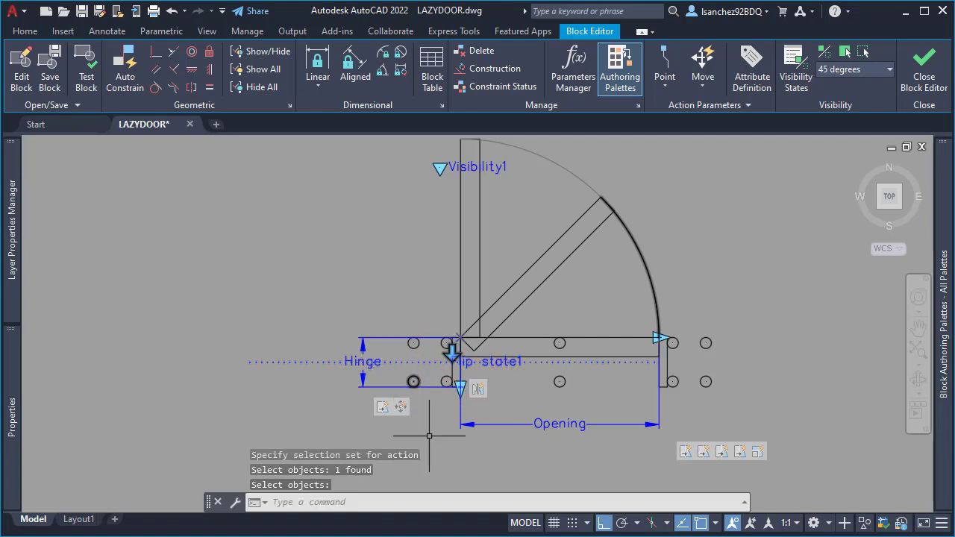
# Set the distance multiplier of the Hinge parameter's new Move action to 0.5.
pyautogui.click(403, 410)
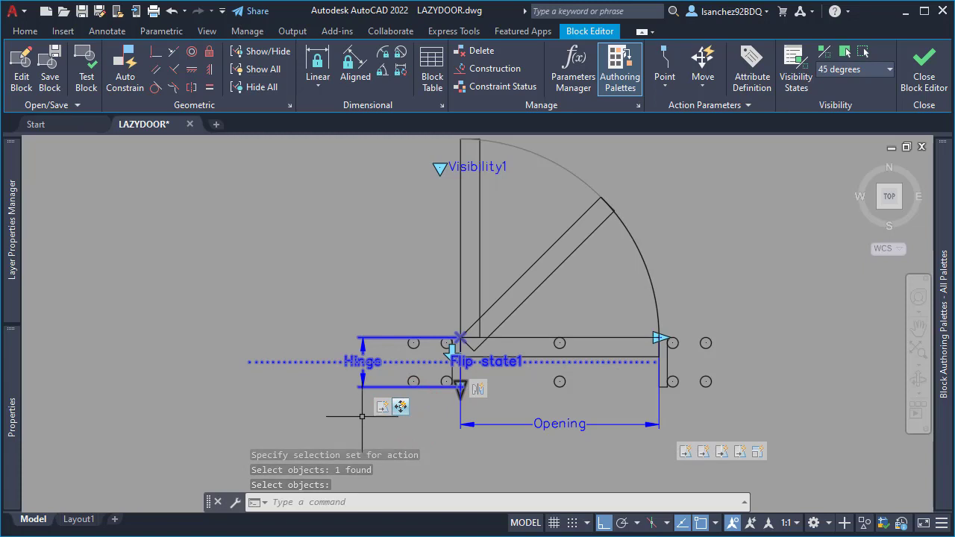
pyautogui.moveTo(14, 405)
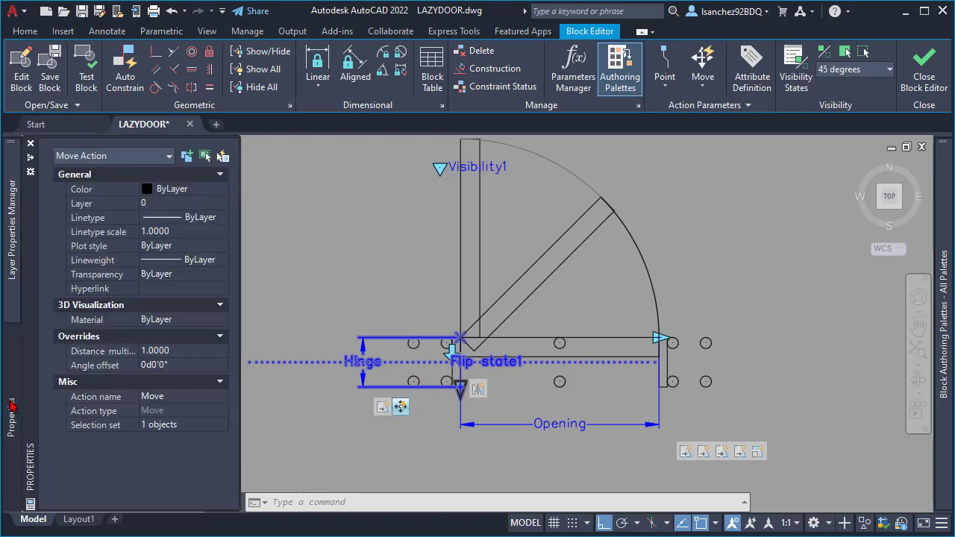
pyautogui.click(198, 349)
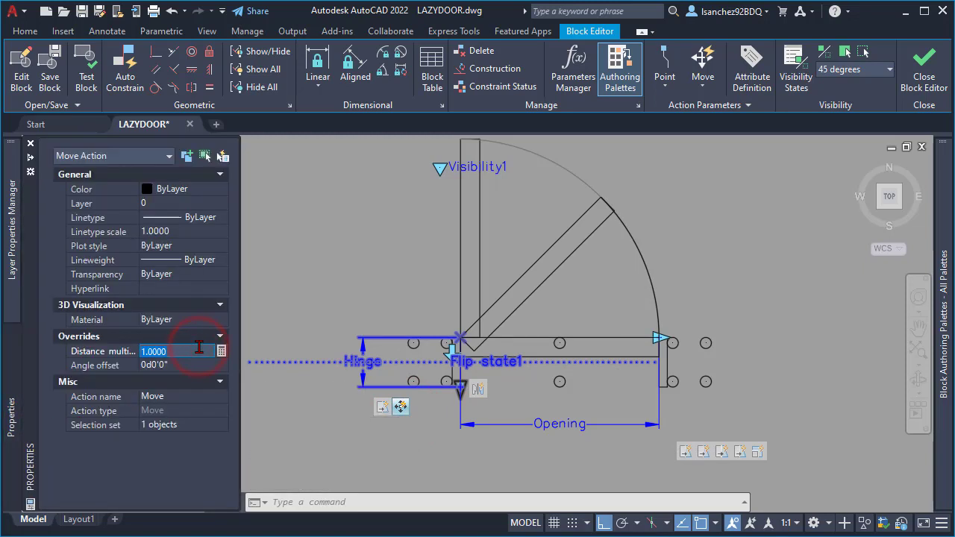
pyautogui.press('Tab')
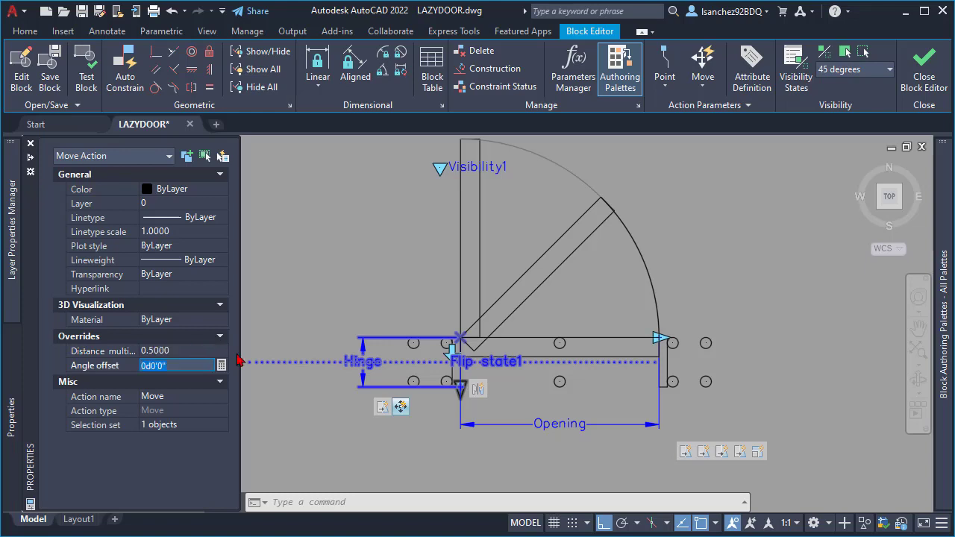
# Start a second Flip parameter with a vertical reflection line through the center of the door opening.
pyautogui.scroll(-1, 766, 271)
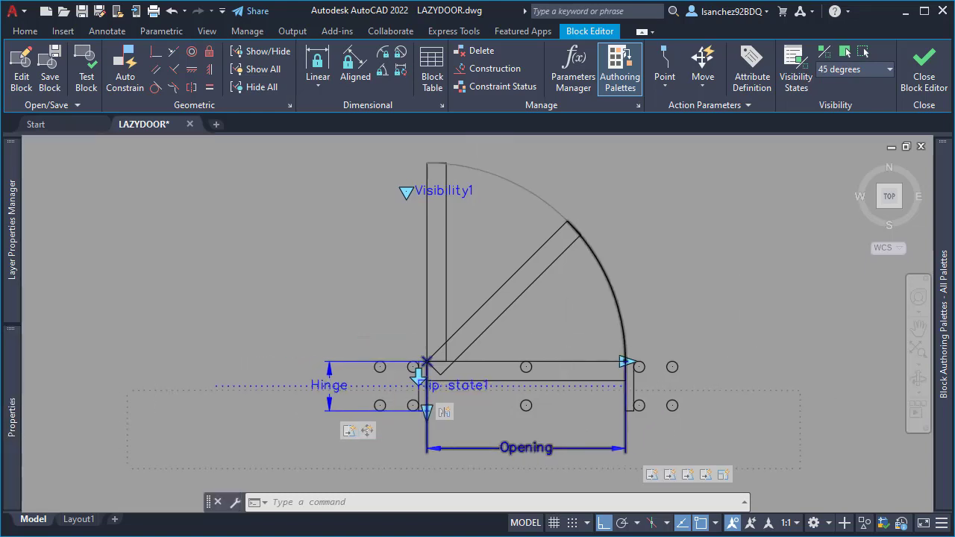
pyautogui.scroll(1, 550, 313)
pyautogui.moveTo(944, 224)
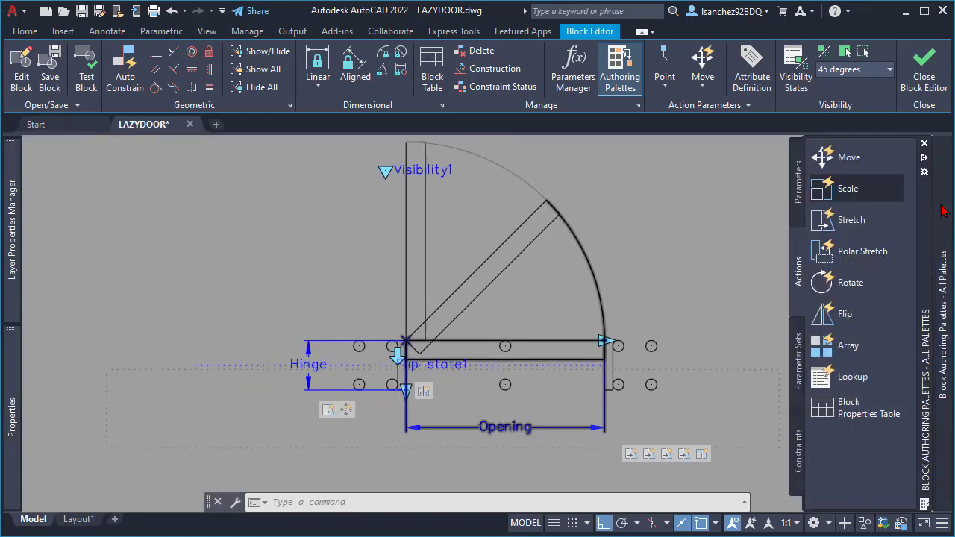
pyautogui.click(796, 202)
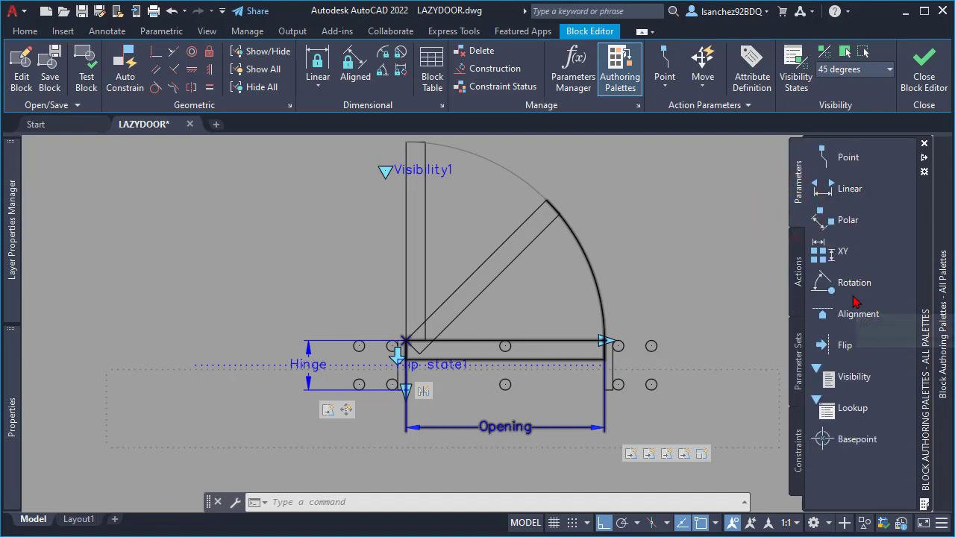
pyautogui.click(844, 347)
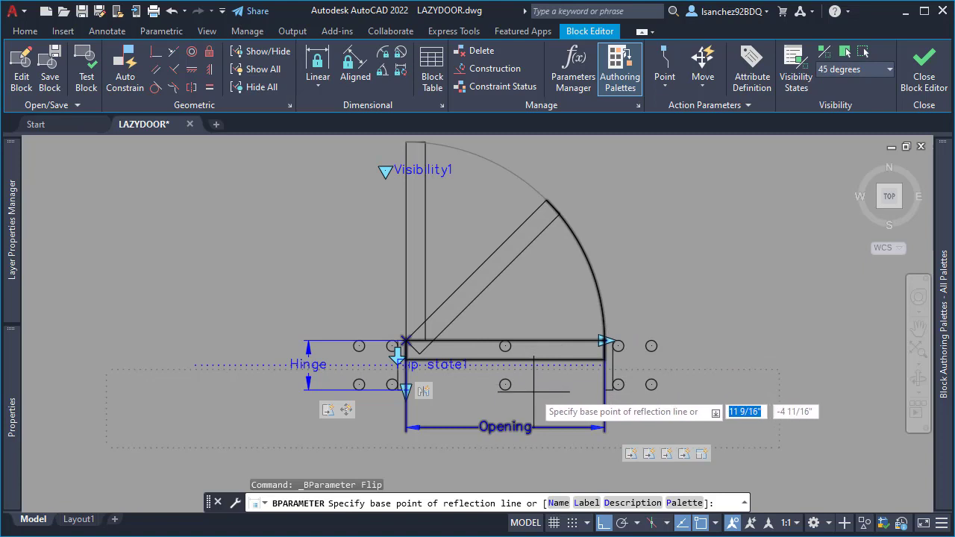
pyautogui.scroll(2, 522, 394)
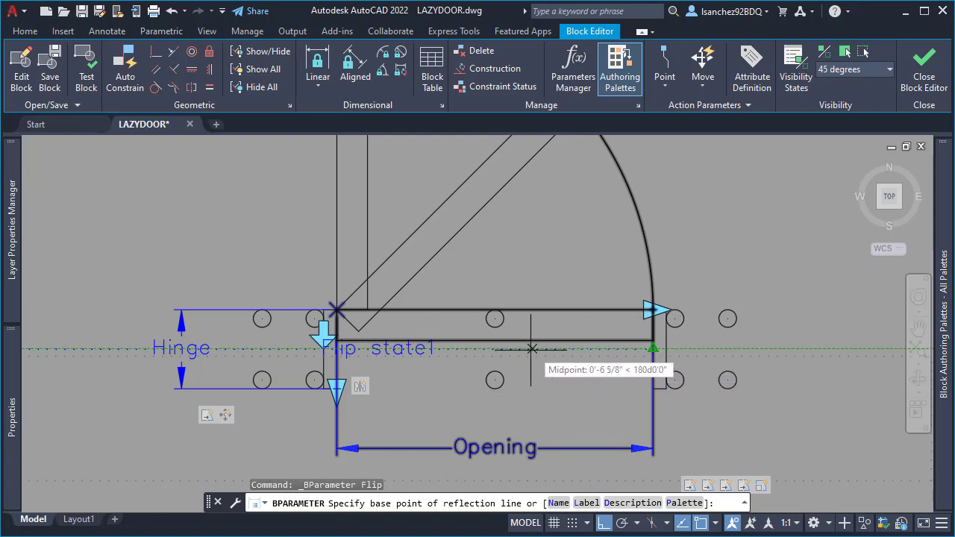
pyautogui.click(495, 350)
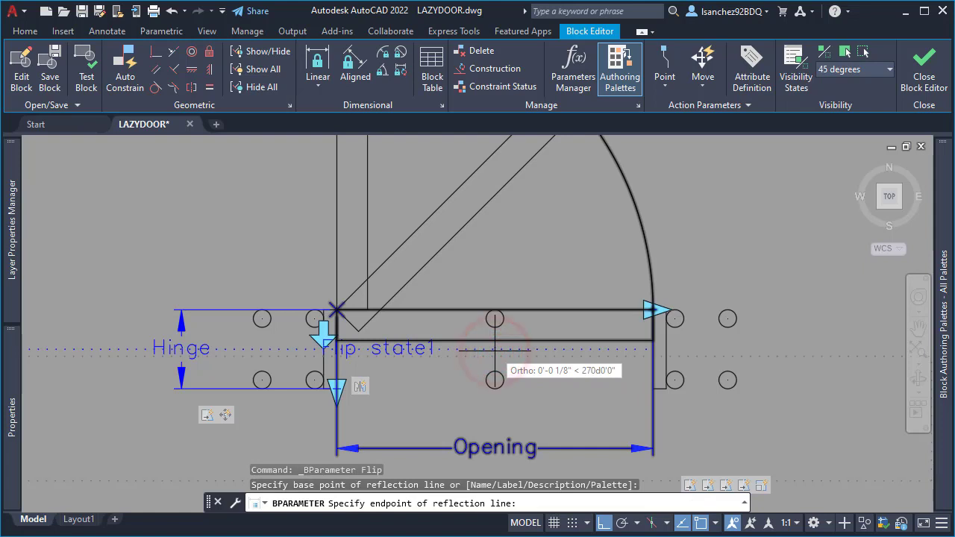
pyautogui.scroll(-2, 505, 304)
pyautogui.scroll(-2, 505, 305)
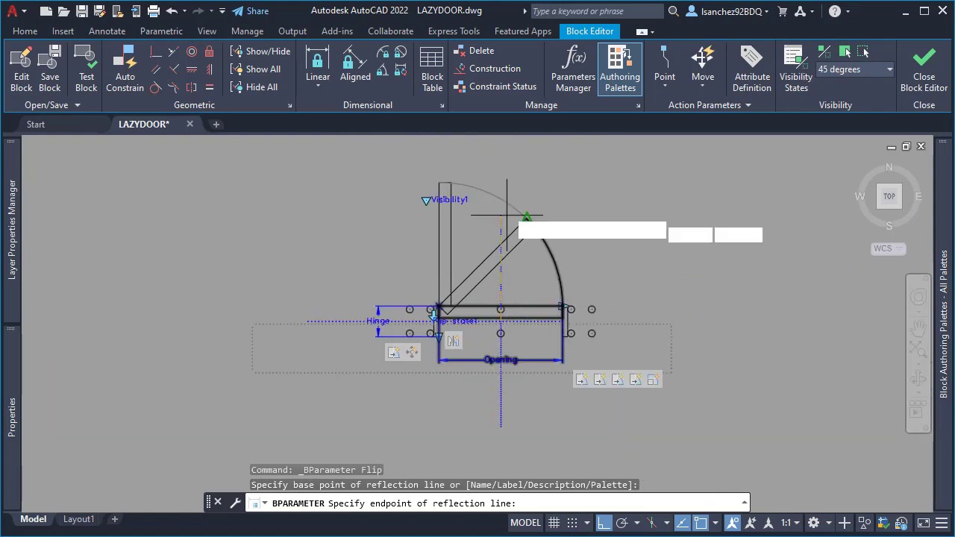
pyautogui.click(508, 165)
# Place the new Flip parameter's label where its vertical reflection line crosses the horizontal one.
pyautogui.scroll(4, 504, 320)
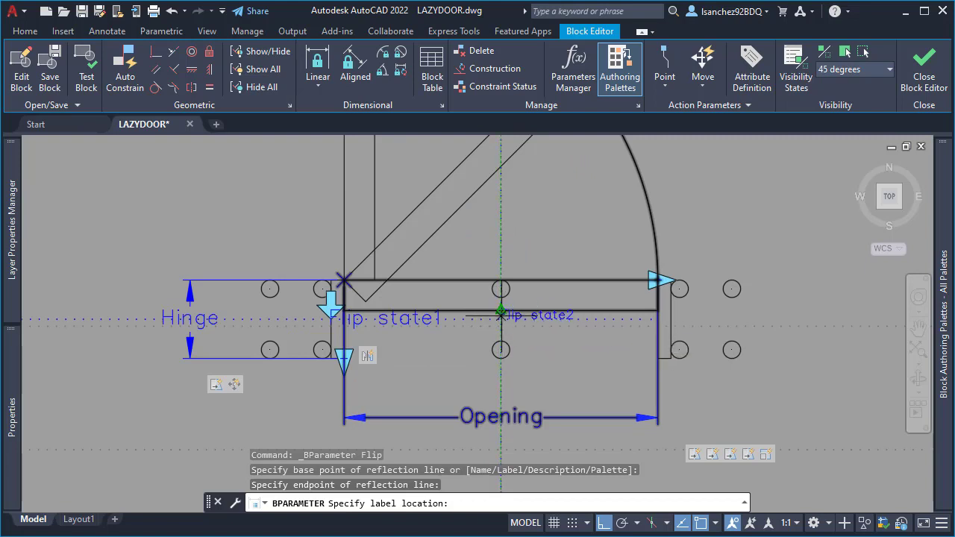
pyautogui.scroll(2, 498, 324)
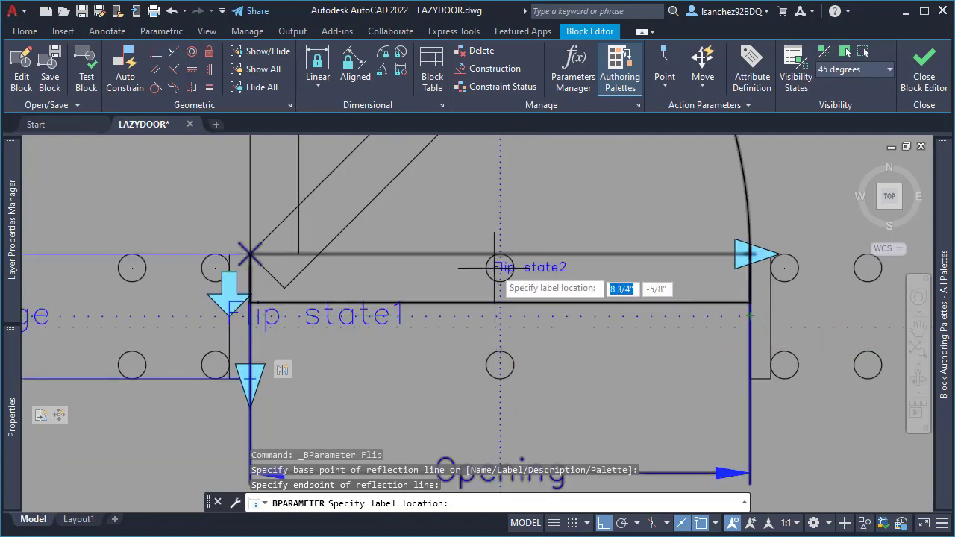
pyautogui.click(500, 316)
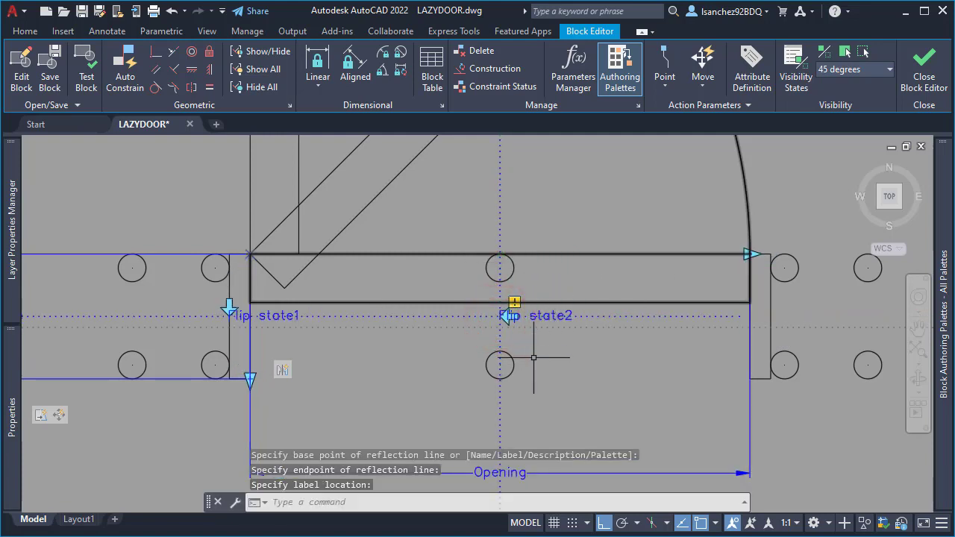
# Add a Flip action to the Flip state2 parameter, with all the block's geometry and parameters as its selection set.
pyautogui.scroll(-3, 534, 358)
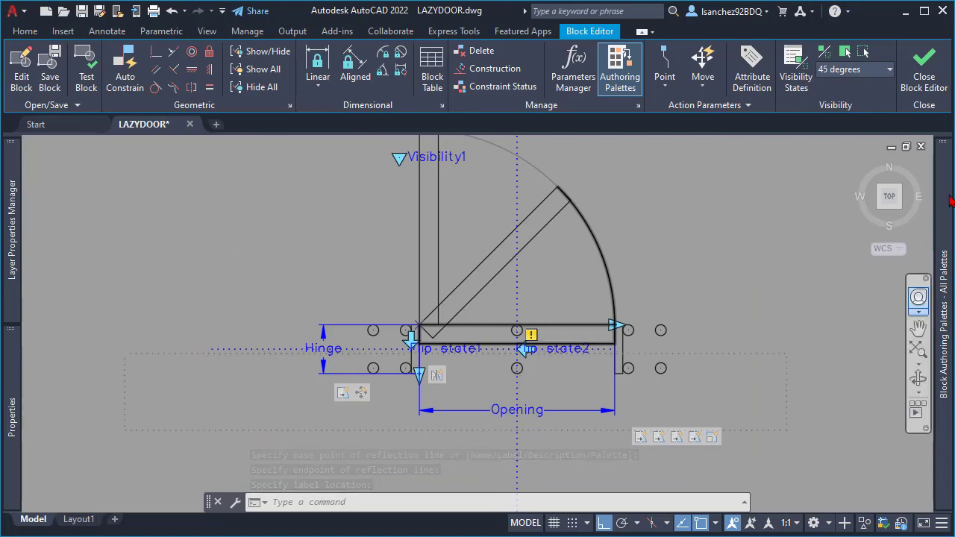
pyautogui.moveTo(952, 200)
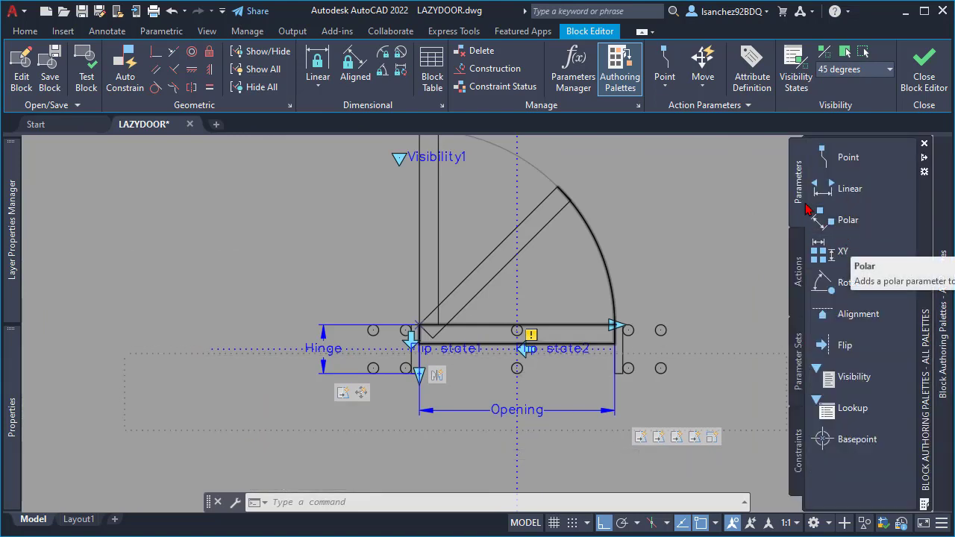
pyautogui.click(800, 257)
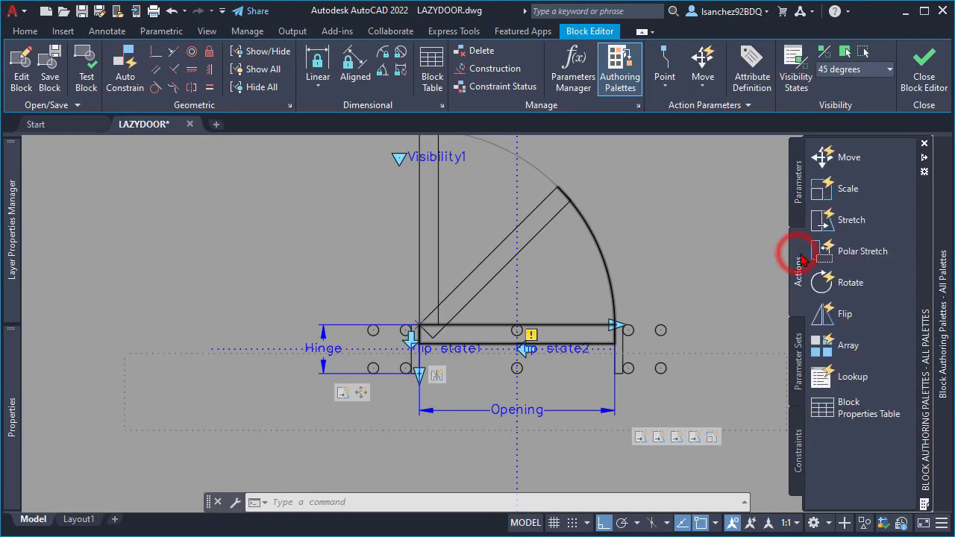
pyautogui.click(853, 317)
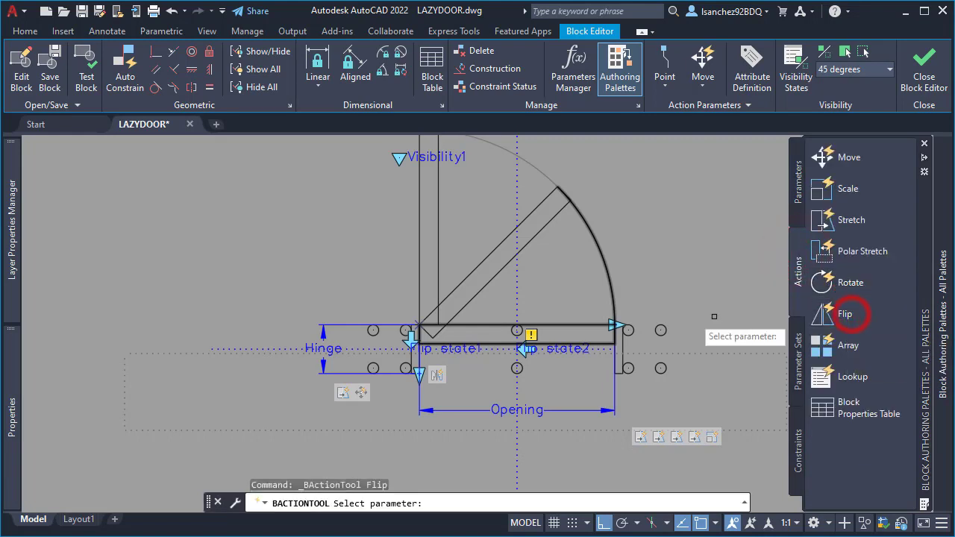
pyautogui.click(517, 280)
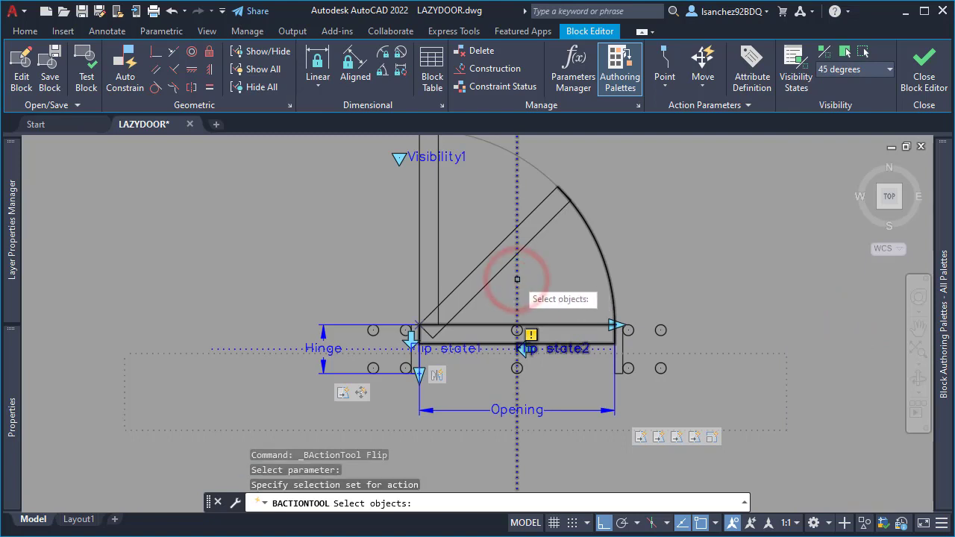
pyautogui.scroll(-2, 549, 296)
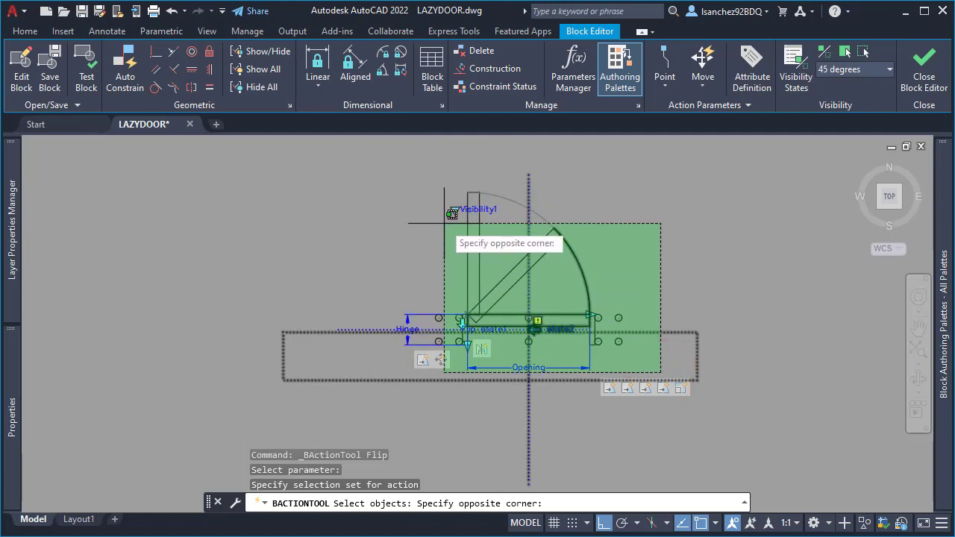
pyautogui.click(373, 189)
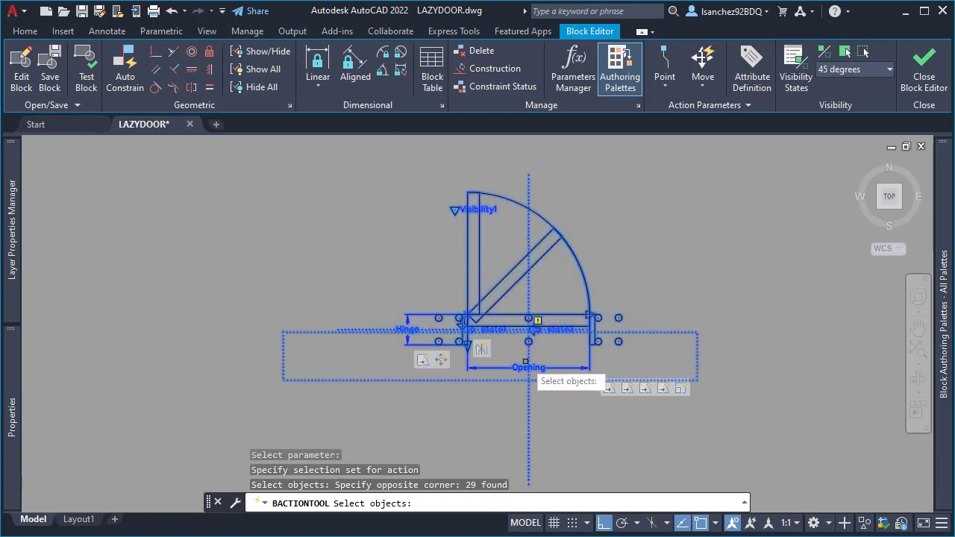
pyautogui.scroll(2, 500, 344)
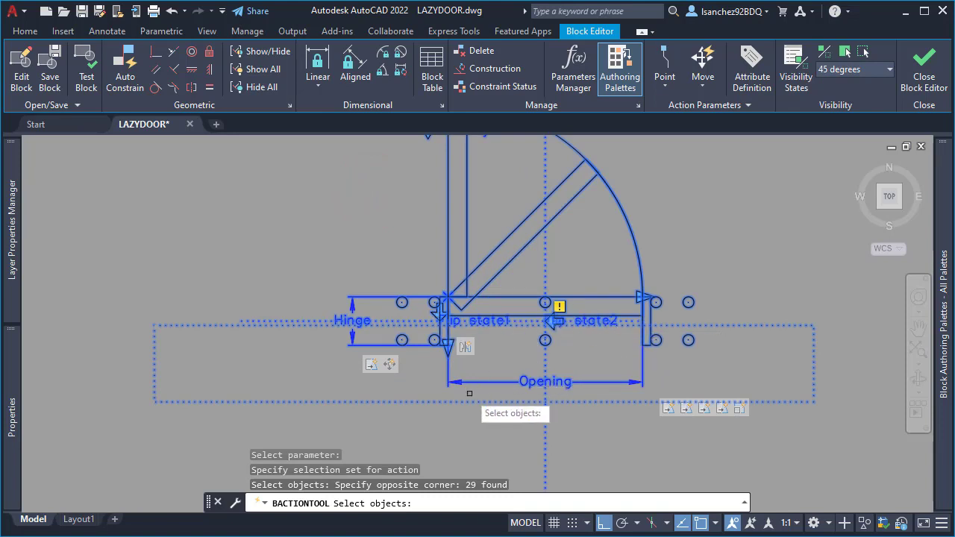
pyautogui.scroll(-2, 469, 388)
pyautogui.press('Return')
pyautogui.scroll(2, 512, 381)
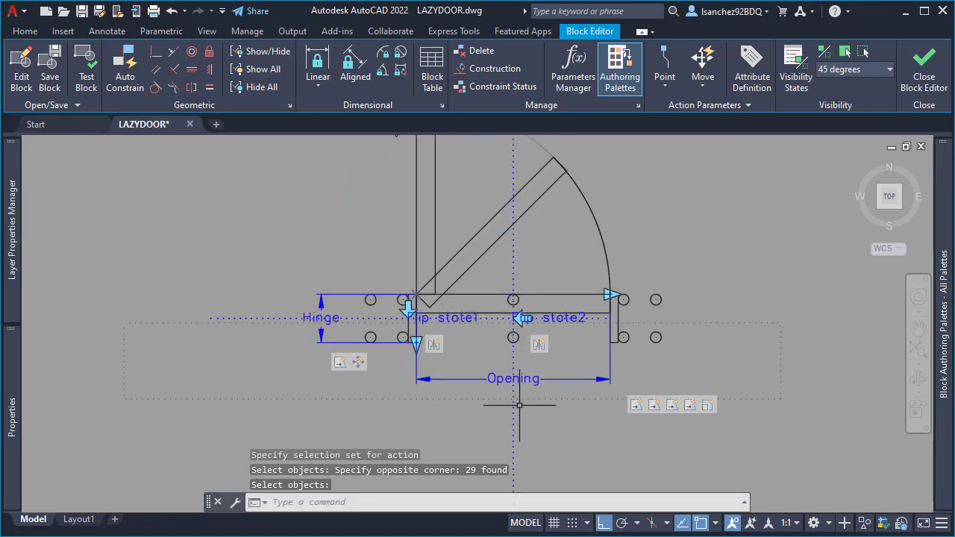
pyautogui.moveTo(532, 407)
pyautogui.mouseDown(button='middle')
pyautogui.moveTo(540, 433)
pyautogui.moveTo(539, 397)
pyautogui.mouseUp(button='middle')
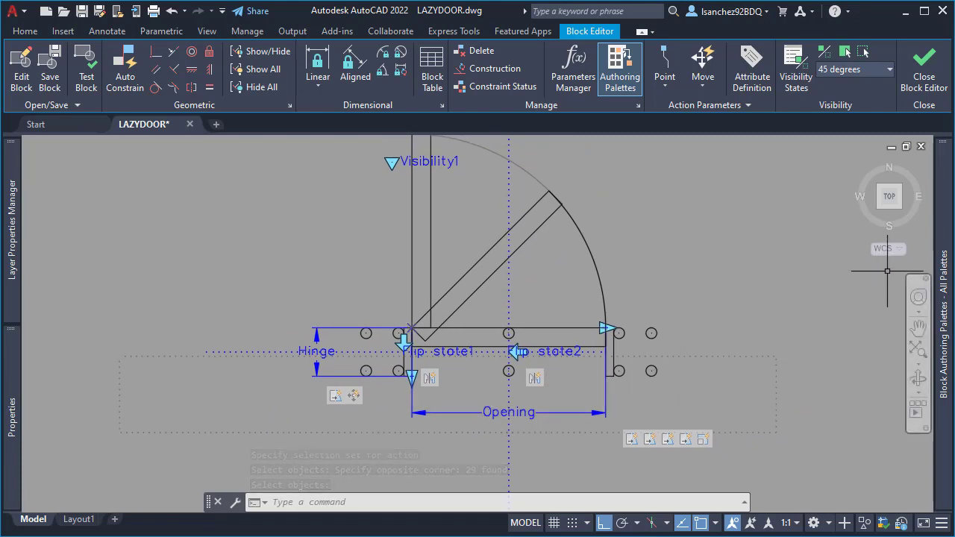
# Add a Move action to the right end point of the Opening parameter, with the Flip state2 parameter as its selection set.
pyautogui.moveTo(949, 228)
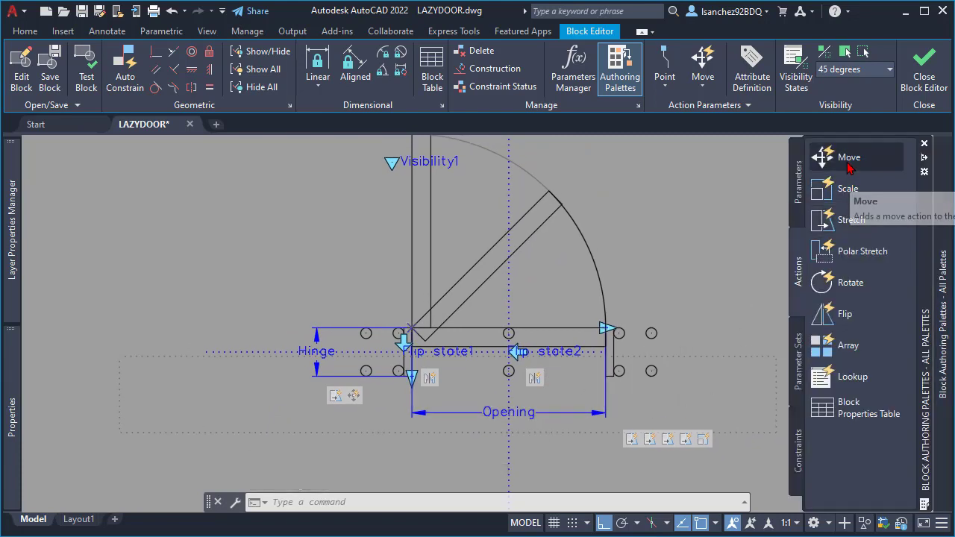
pyautogui.click(799, 179)
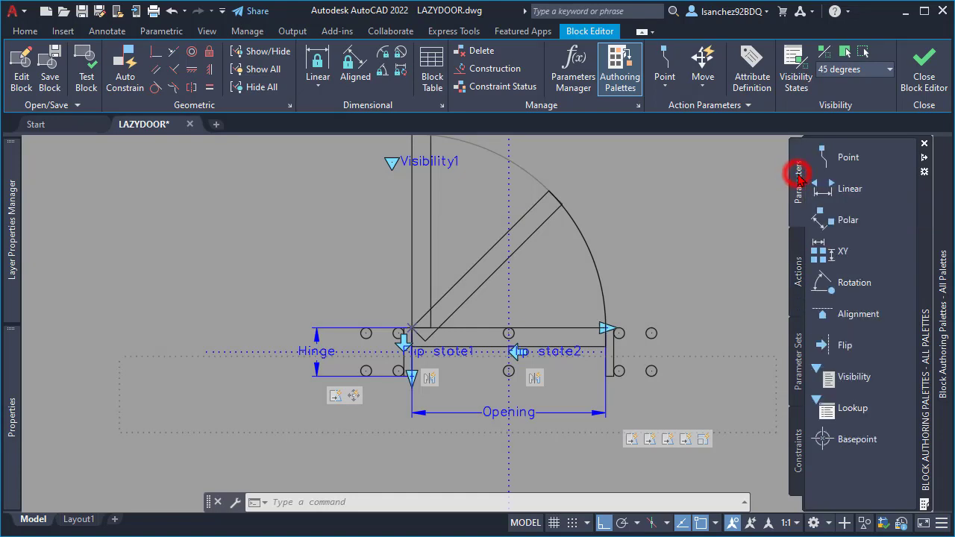
pyautogui.click(798, 253)
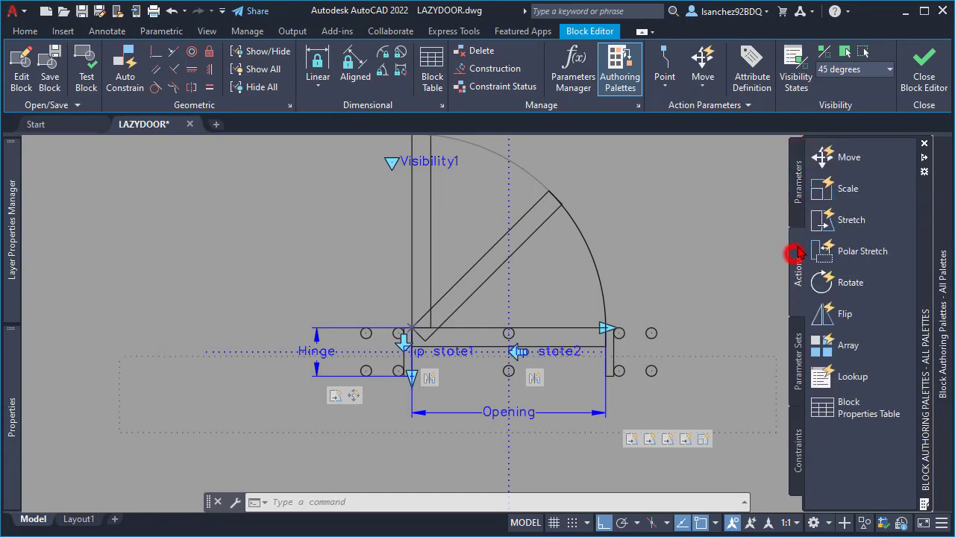
pyautogui.click(848, 159)
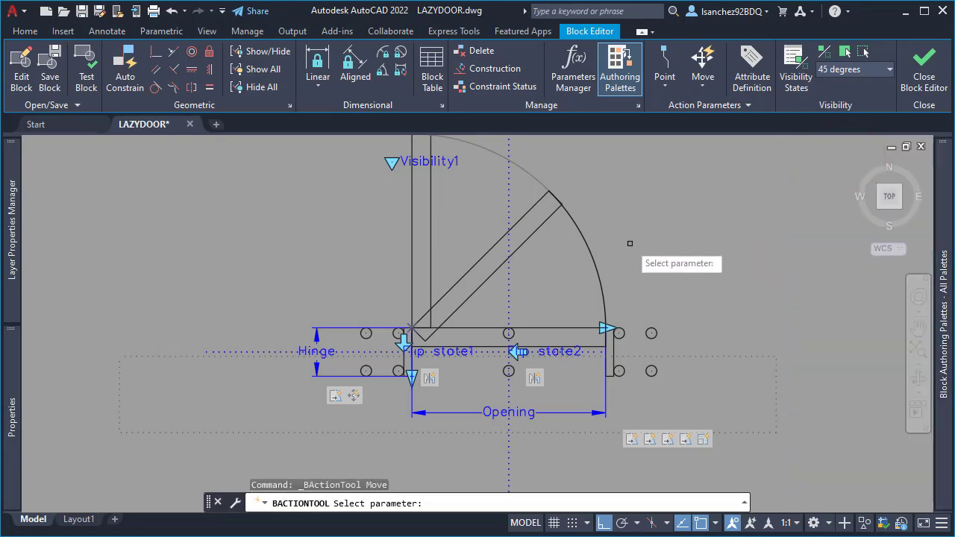
pyautogui.click(530, 413)
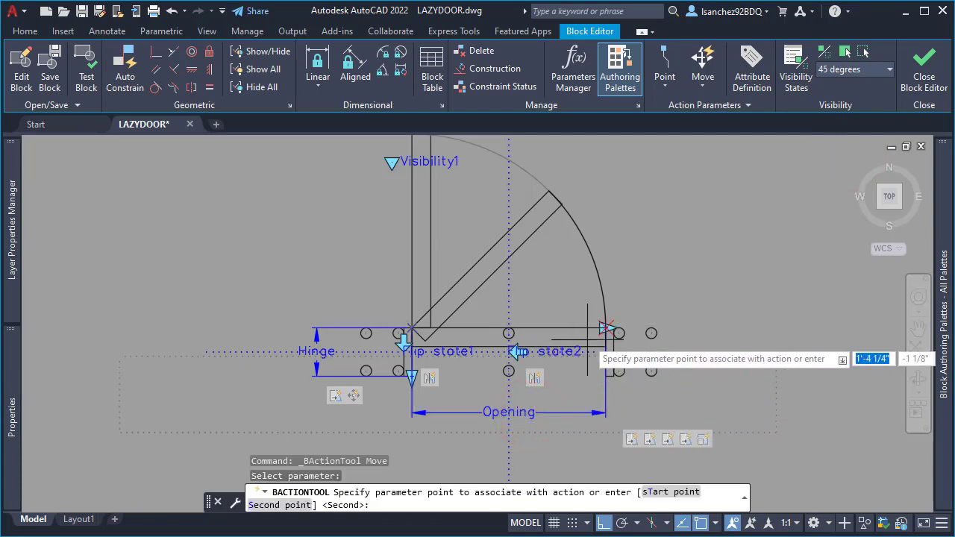
pyautogui.click(606, 328)
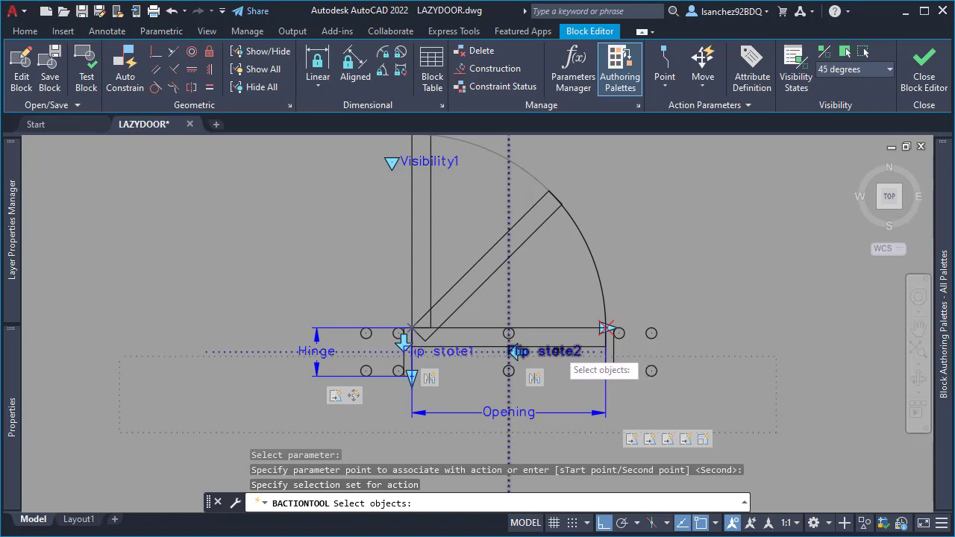
pyautogui.click(509, 297)
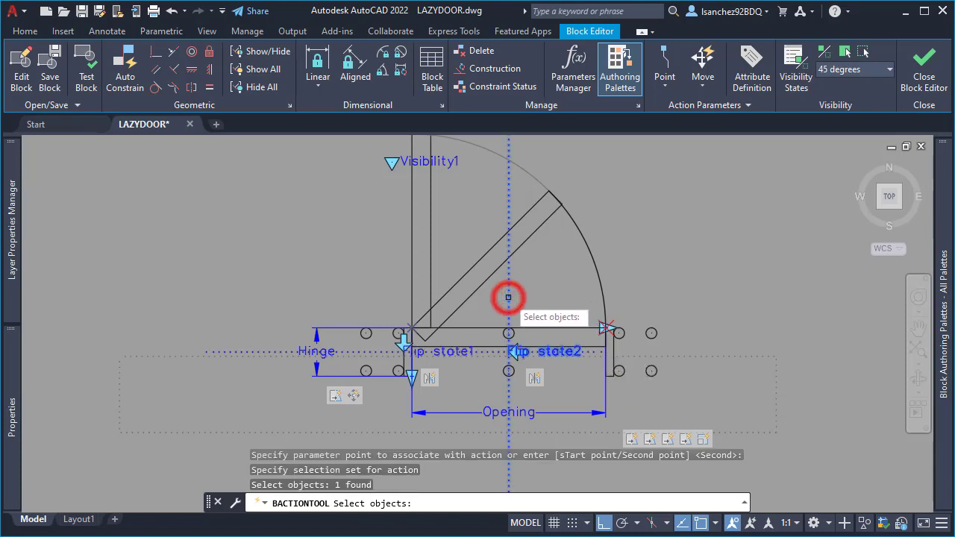
pyautogui.press('Return')
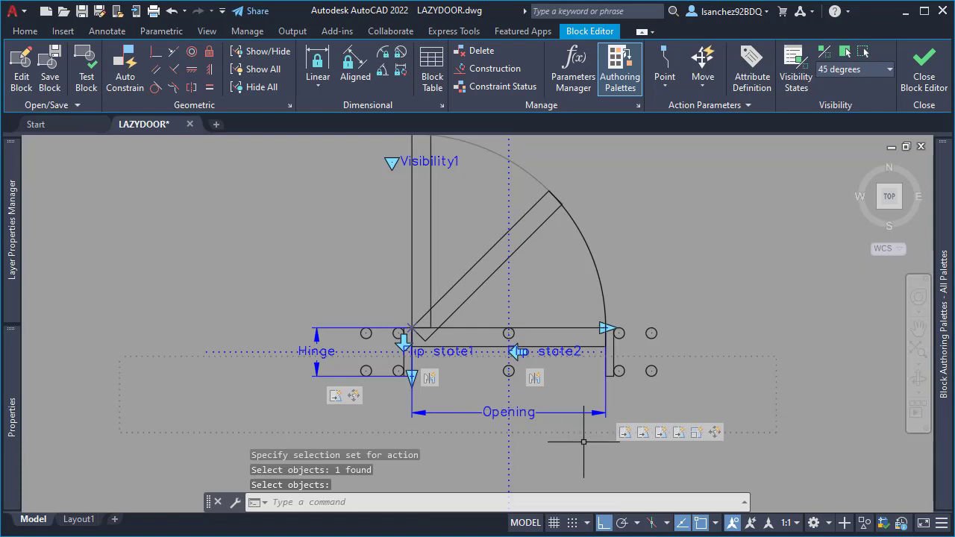
# Set the distance multiplier of the Opening parameter's new Move action to 0.5.
pyautogui.click(714, 433)
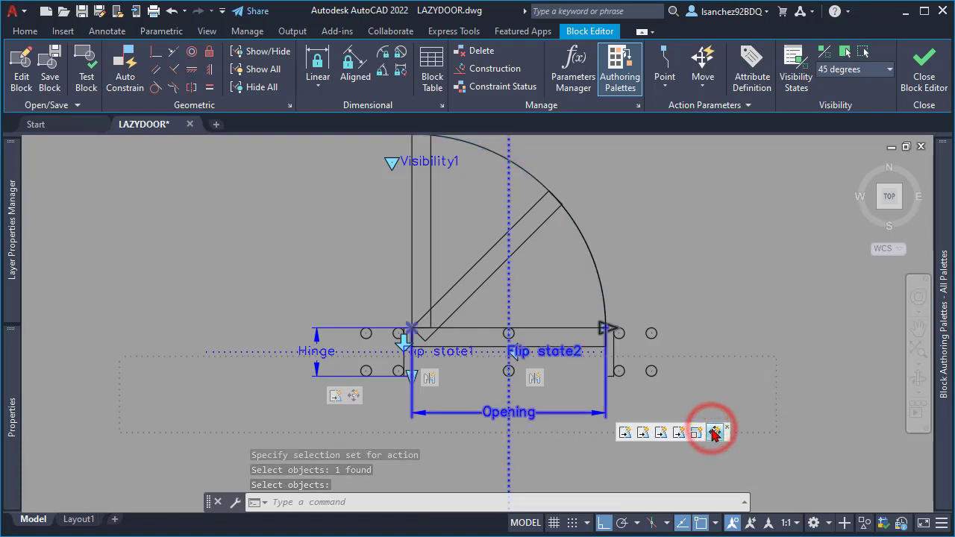
pyautogui.moveTo(16, 385)
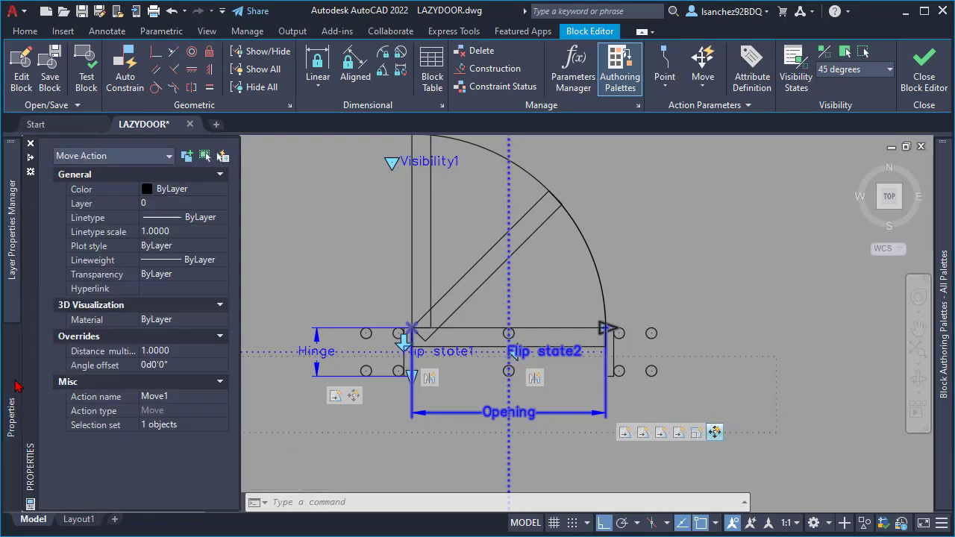
pyautogui.click(190, 348)
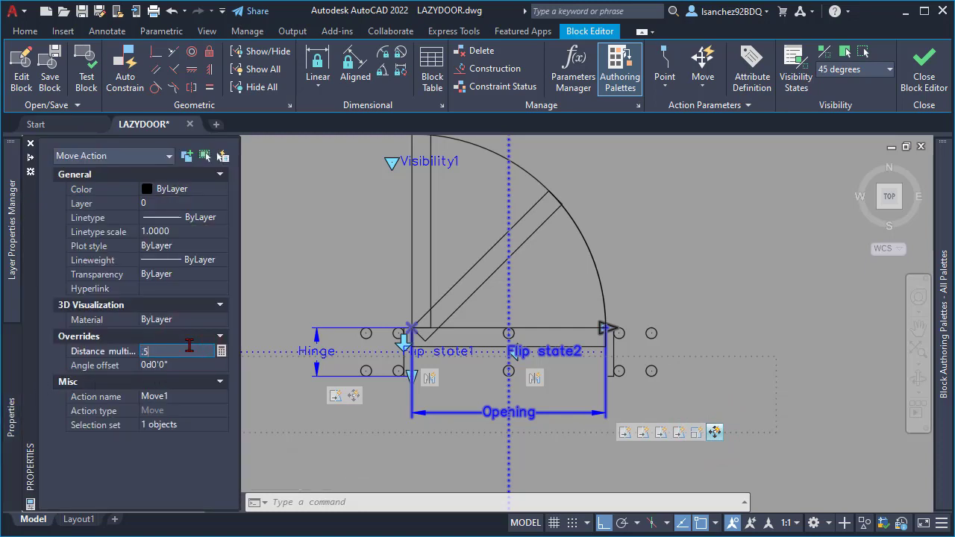
pyautogui.press('Tab')
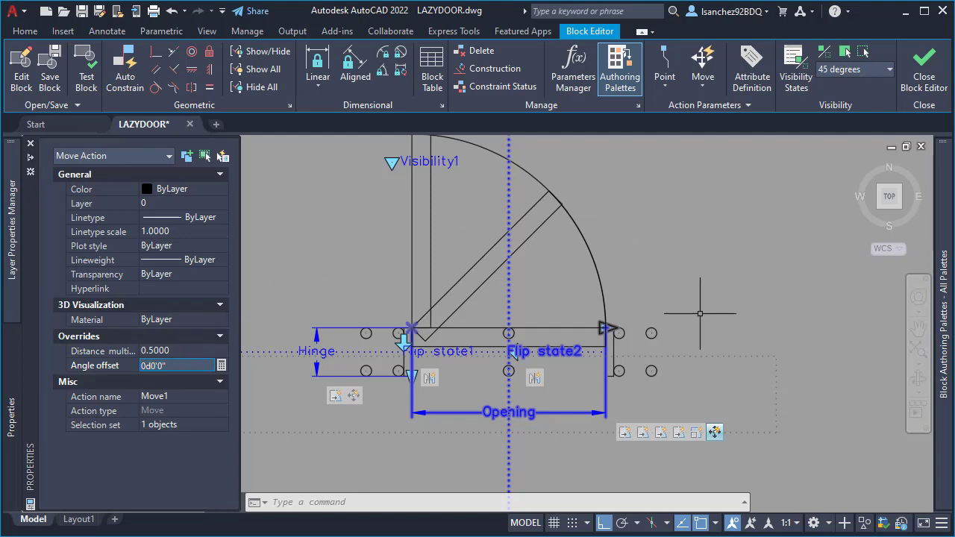
pyautogui.press('Escape')
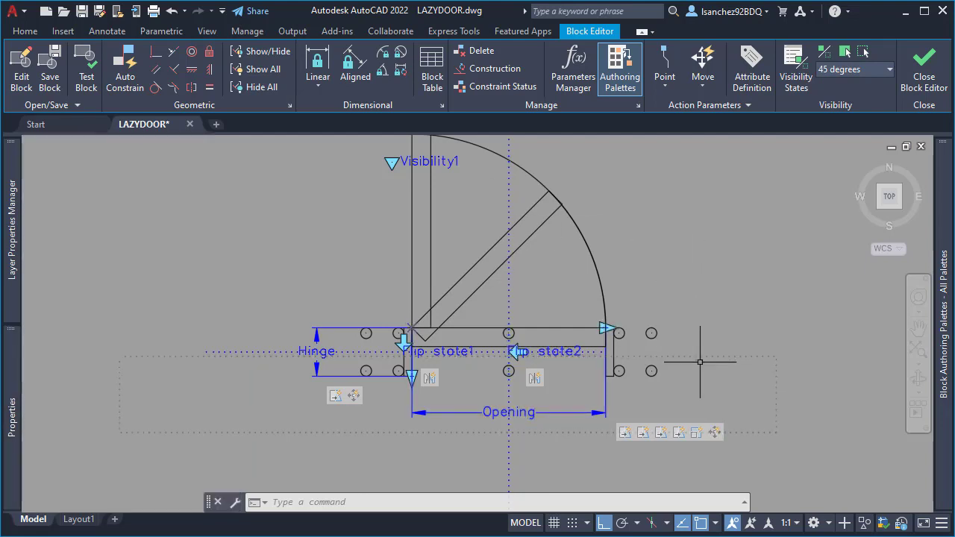
# Hide the geometry that is invisible in the 45 degrees state and save the block definition.
pyautogui.click(826, 51)
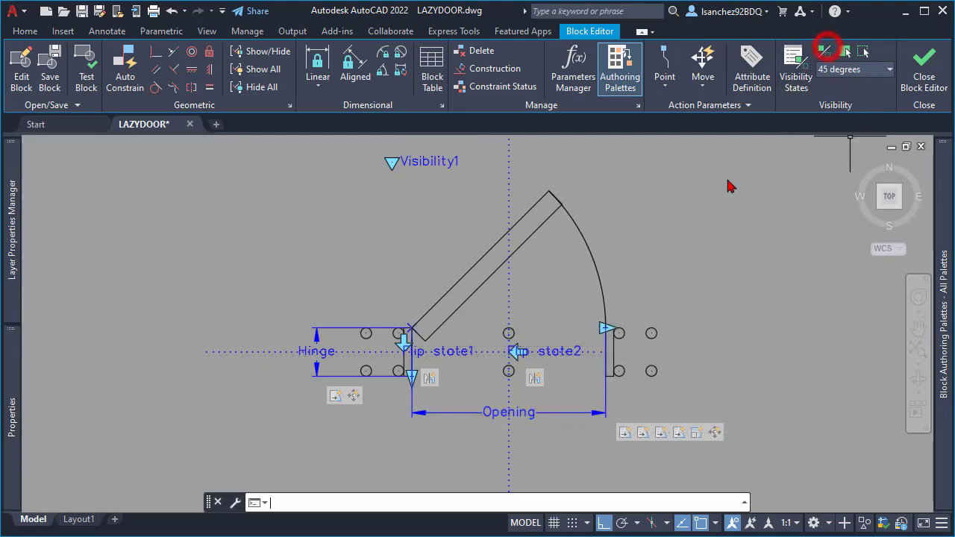
pyautogui.scroll(-2, 621, 288)
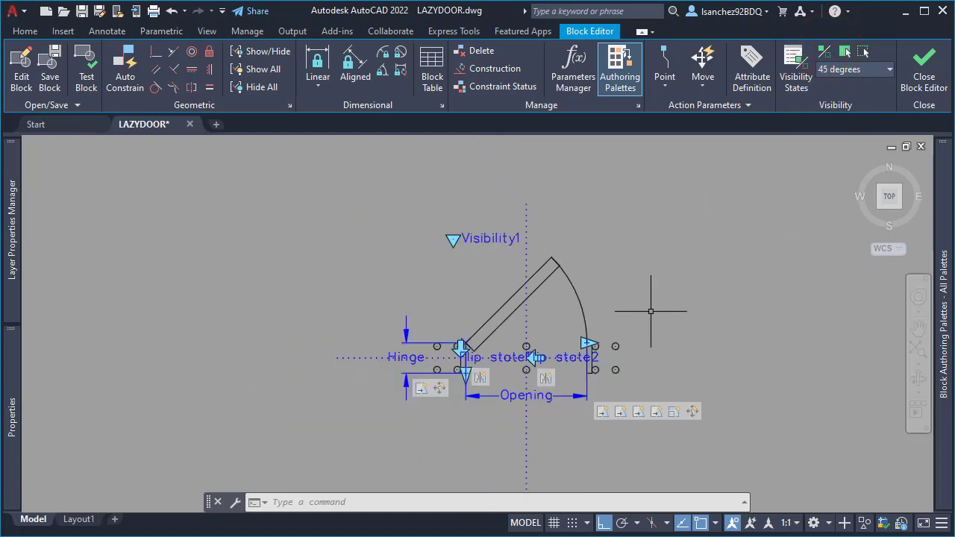
pyautogui.click(49, 89)
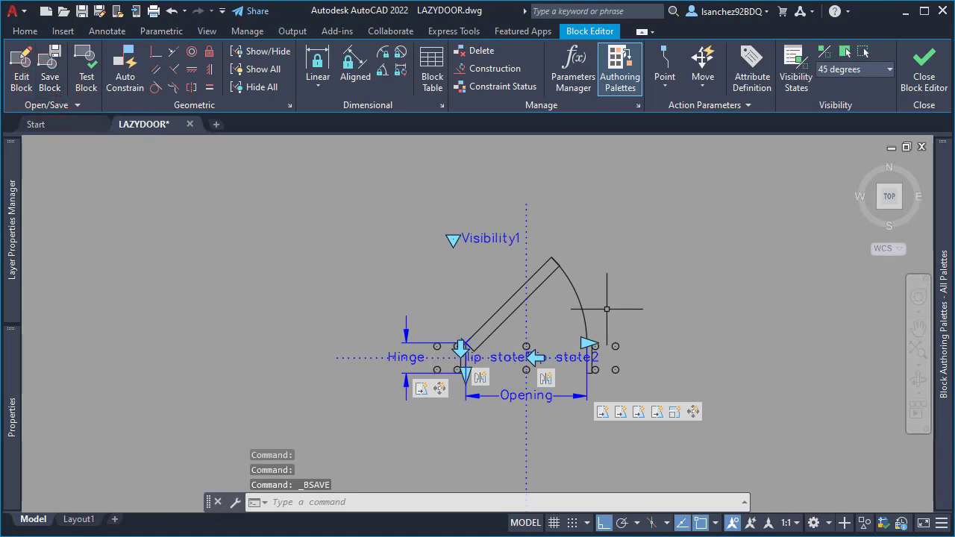
# Close the Block Editor and switch the door block in the drawing to its Closed visibility state.
pyautogui.click(915, 74)
pyautogui.click(394, 283)
pyautogui.click(380, 288)
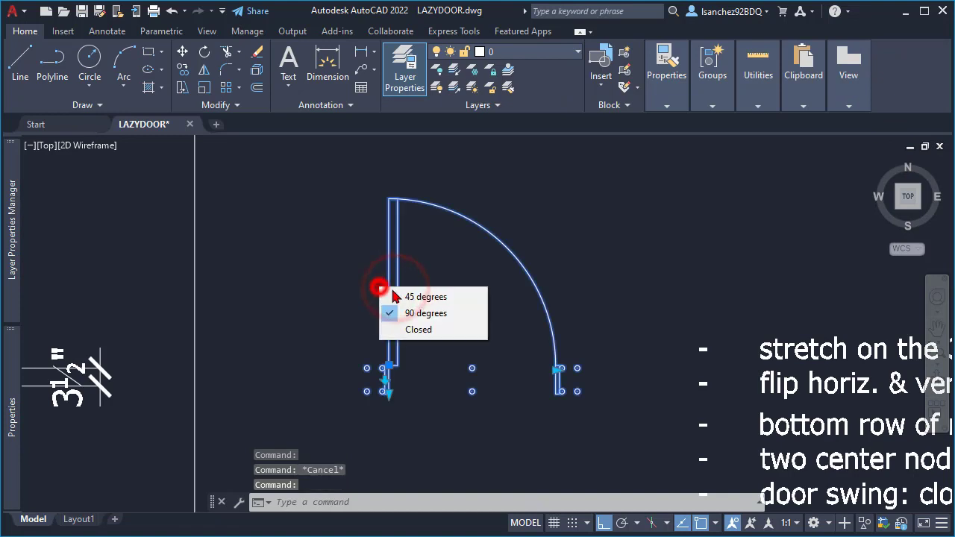
pyautogui.click(418, 329)
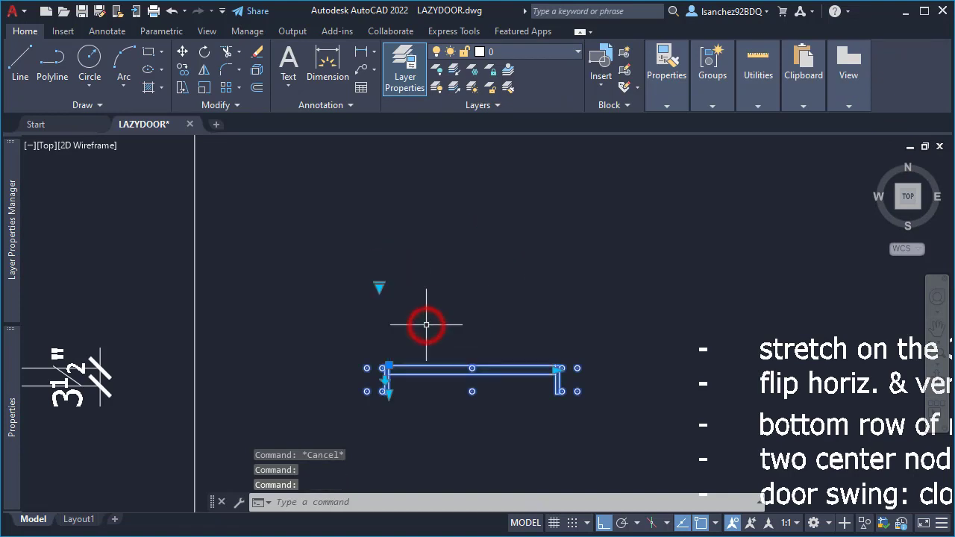
# Test the Hinge stretch by pulling the closed door's jamb depth grip downward, and inspect the stretched block.
pyautogui.click(388, 392)
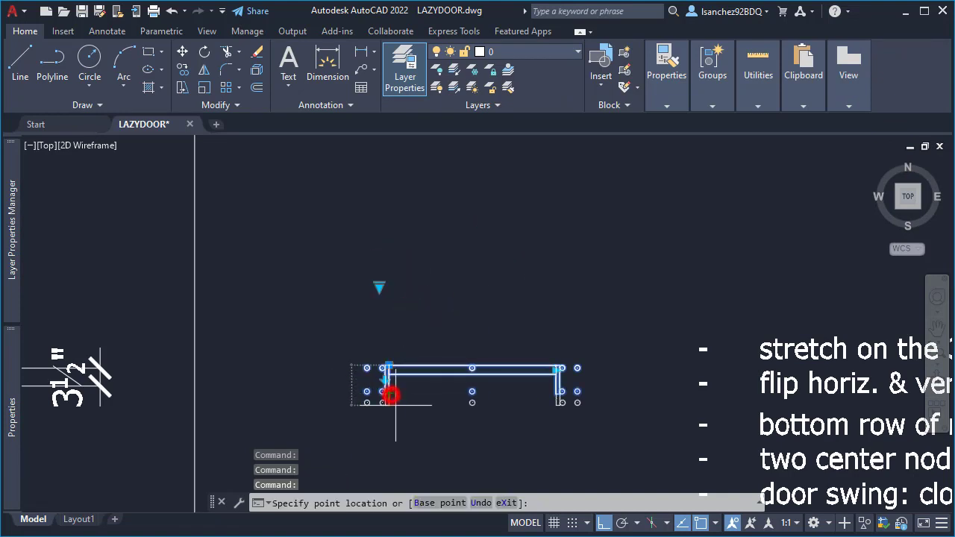
pyautogui.click(395, 420)
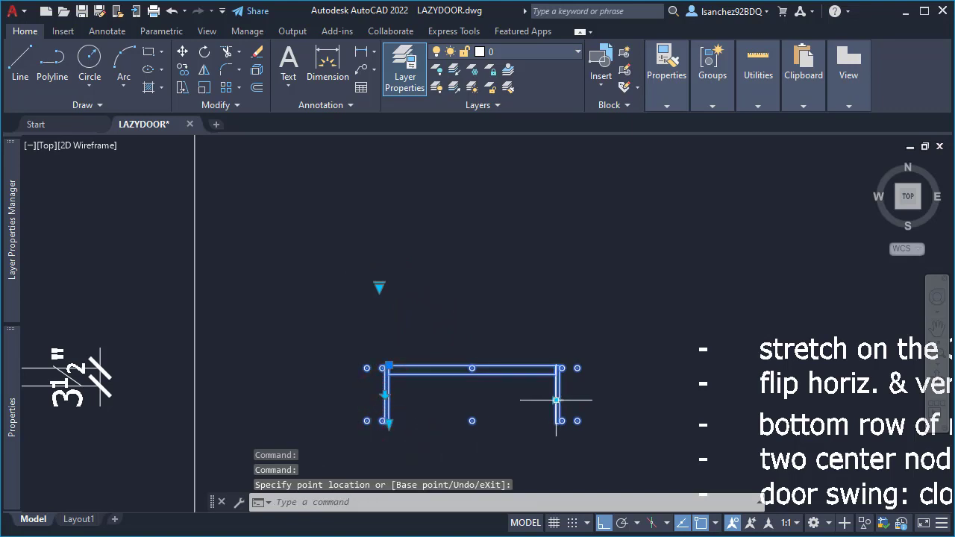
pyautogui.scroll(4, 547, 404)
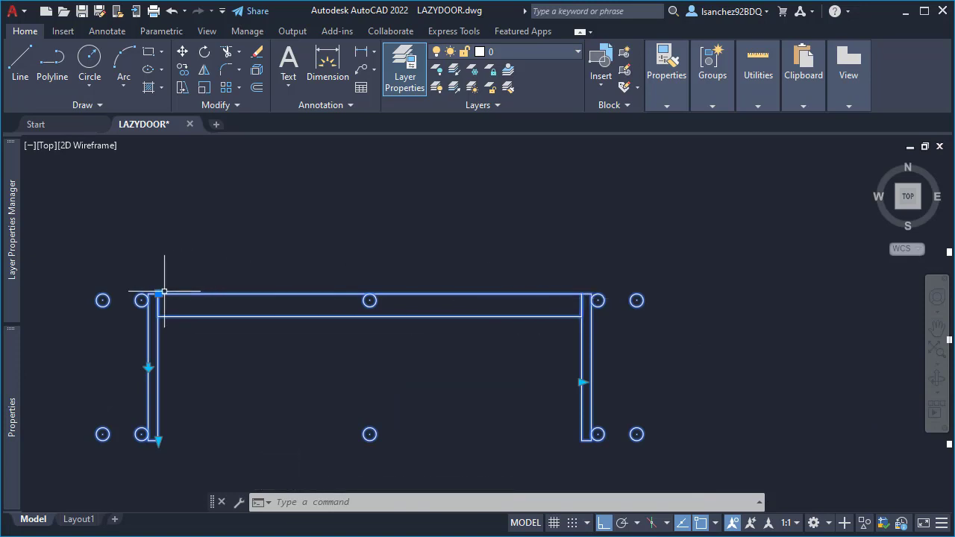
# Reopen the door block in the Block Editor, select the Hinge parameter's Stretch action and display the geometry hidden in the 45 degrees state.
pyautogui.rightClick(576, 316)
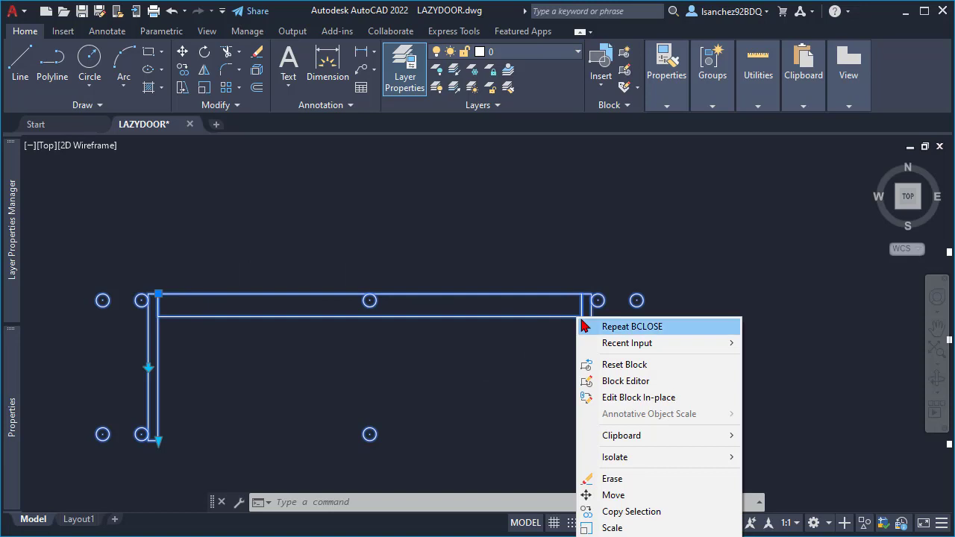
pyautogui.click(618, 381)
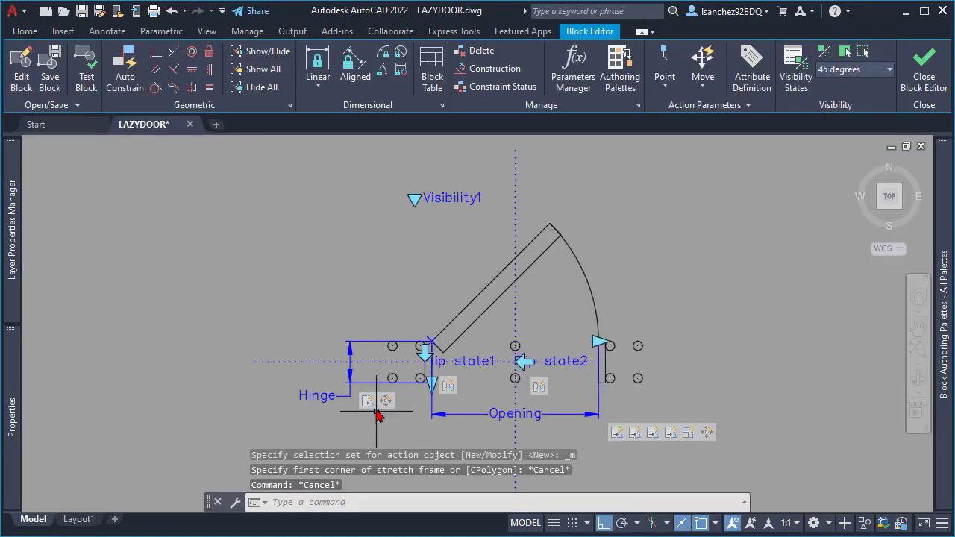
pyautogui.click(370, 405)
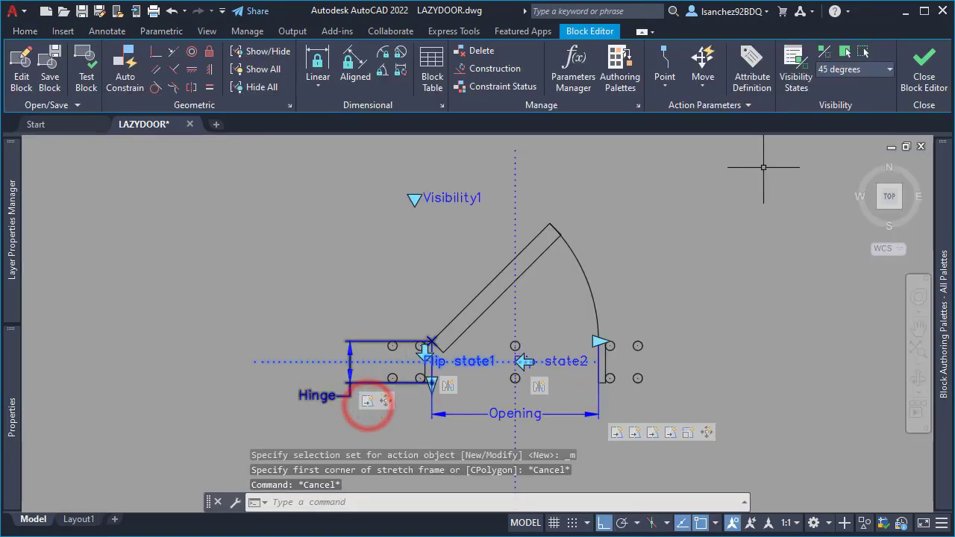
pyautogui.click(825, 51)
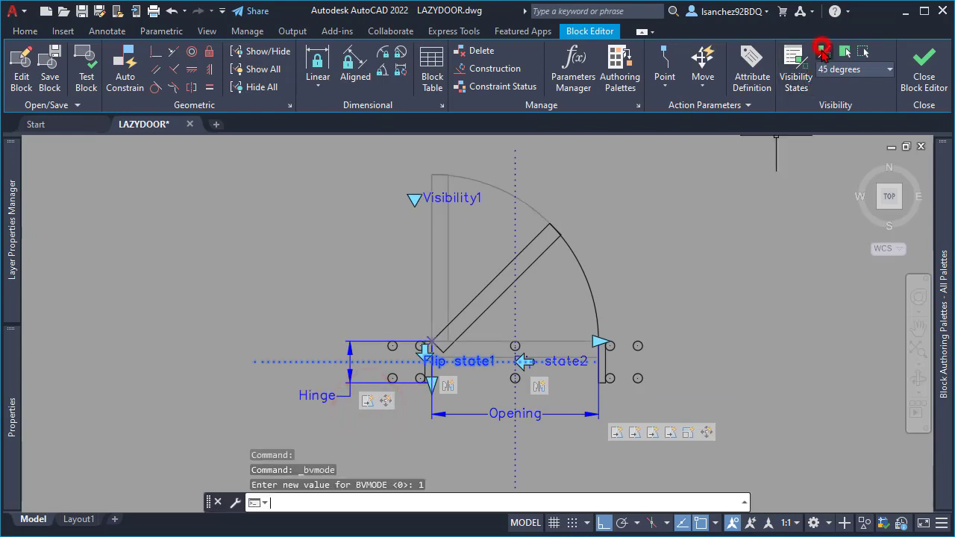
# Modify the selection set of the Hinge parameter's Stretch action, redefining the stretch frame on its existing corners.
pyautogui.click(367, 400)
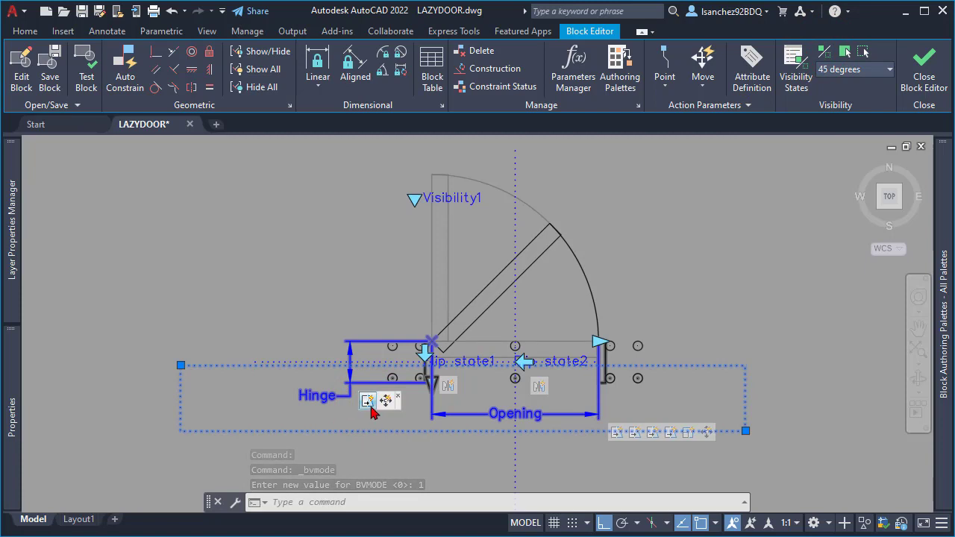
pyautogui.rightClick(369, 407)
pyautogui.moveTo(425, 444)
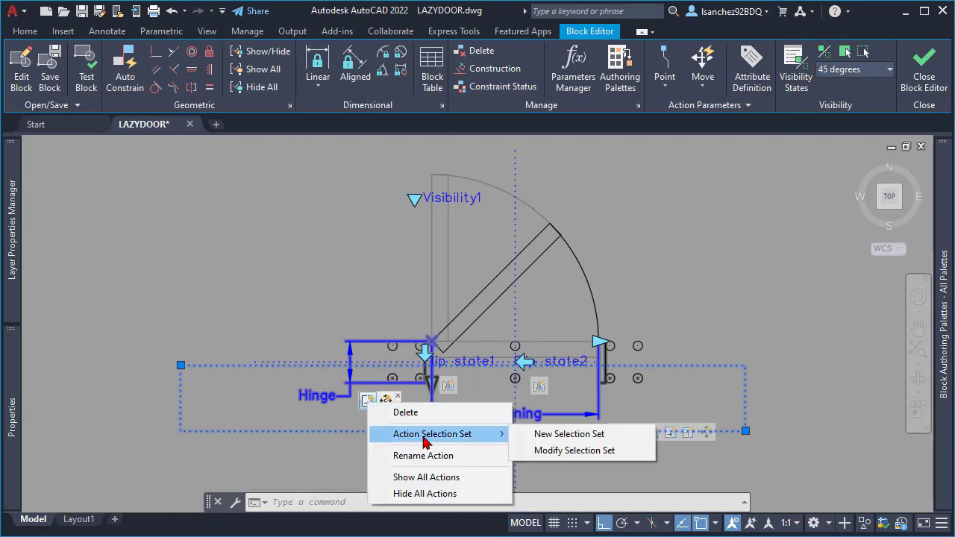
pyautogui.click(530, 451)
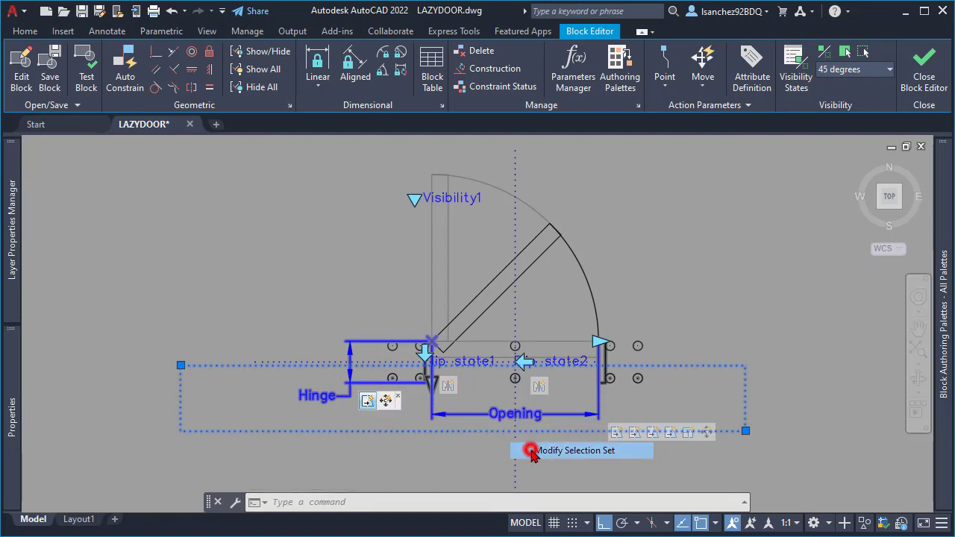
pyautogui.click(746, 431)
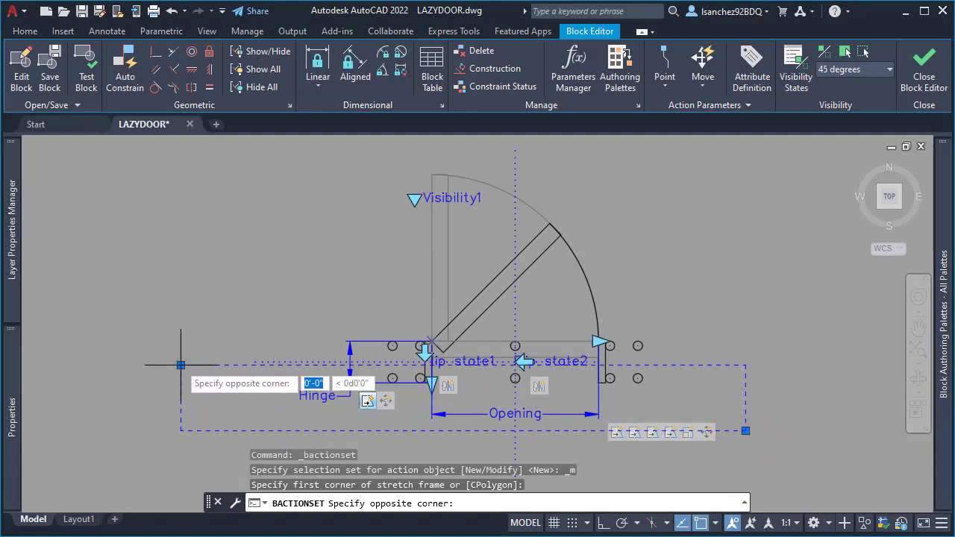
pyautogui.click(181, 365)
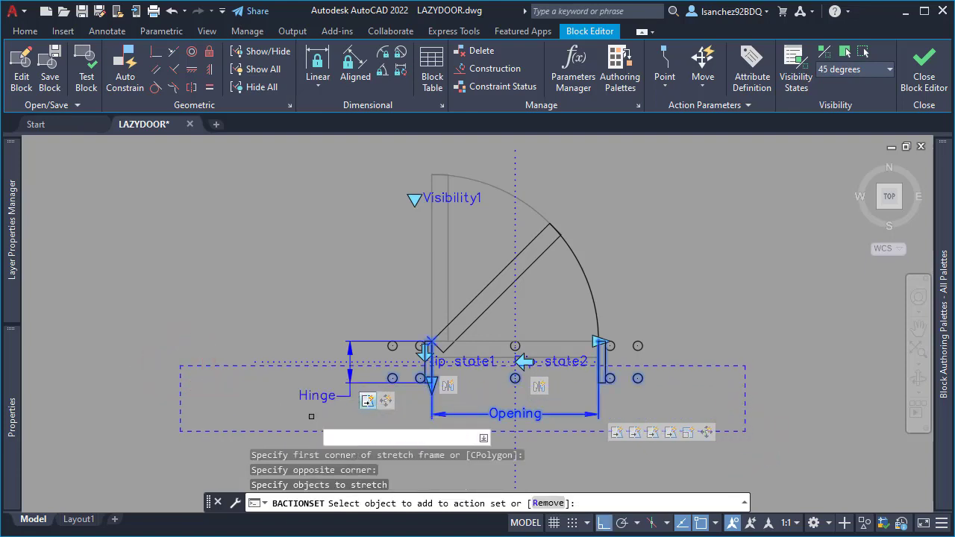
# Remove the Opening parameter and the closed door panel from the Hinge stretch action set, and finish the modification.
pyautogui.click(547, 503)
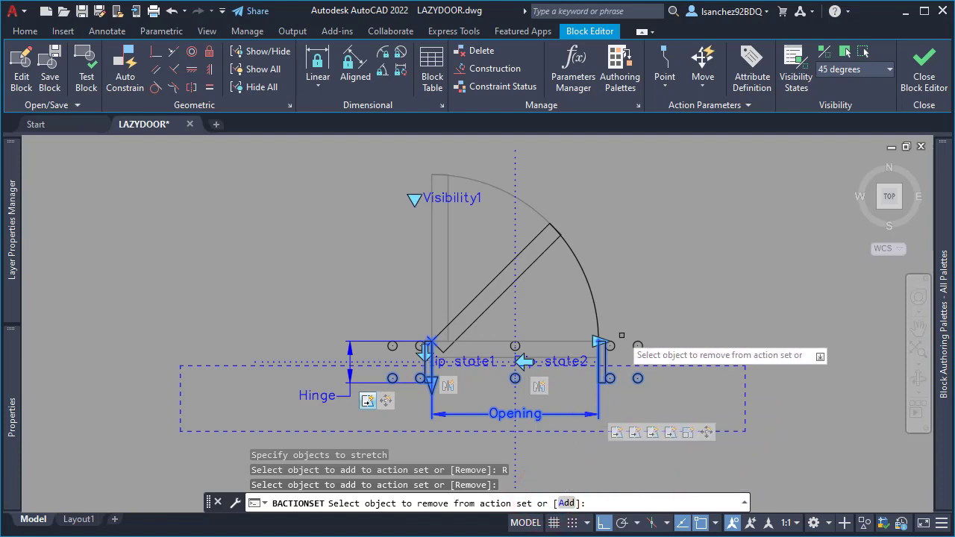
pyautogui.click(533, 415)
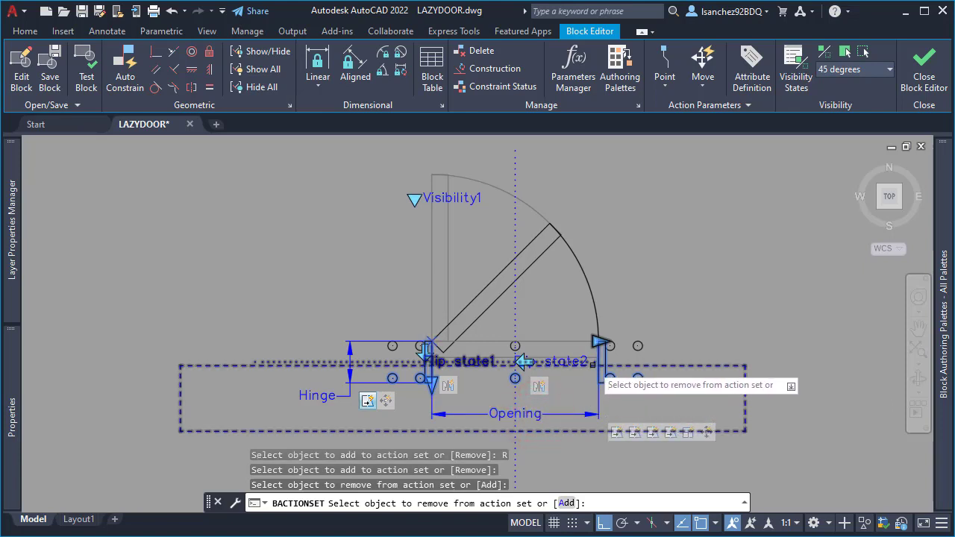
pyautogui.scroll(6, 593, 356)
pyautogui.click(595, 327)
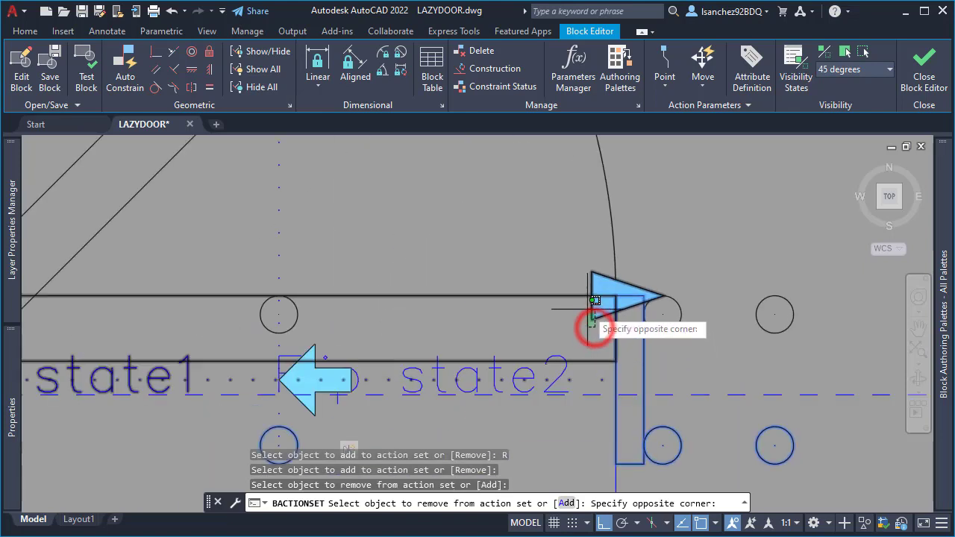
pyautogui.click(531, 321)
pyautogui.scroll(-3, 581, 316)
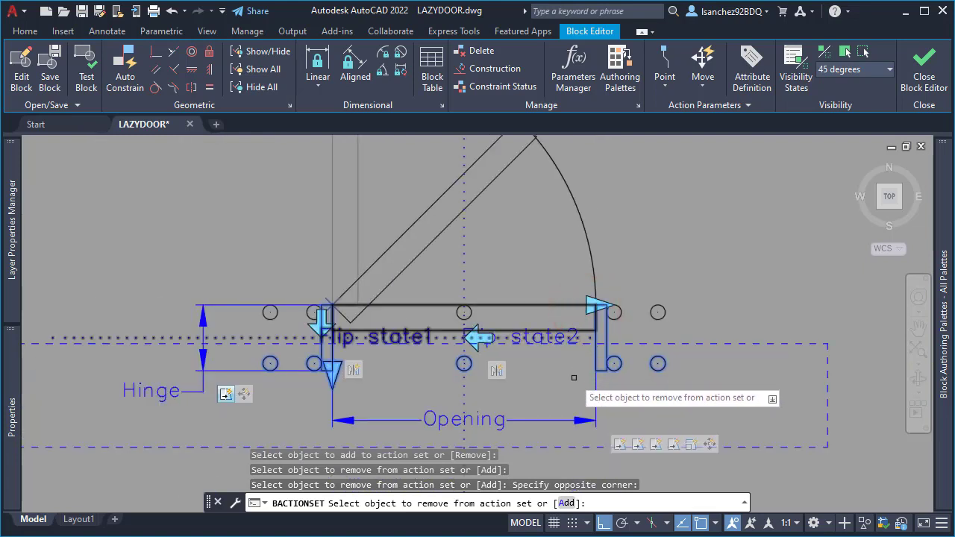
pyautogui.scroll(-2, 571, 381)
pyautogui.press('Return')
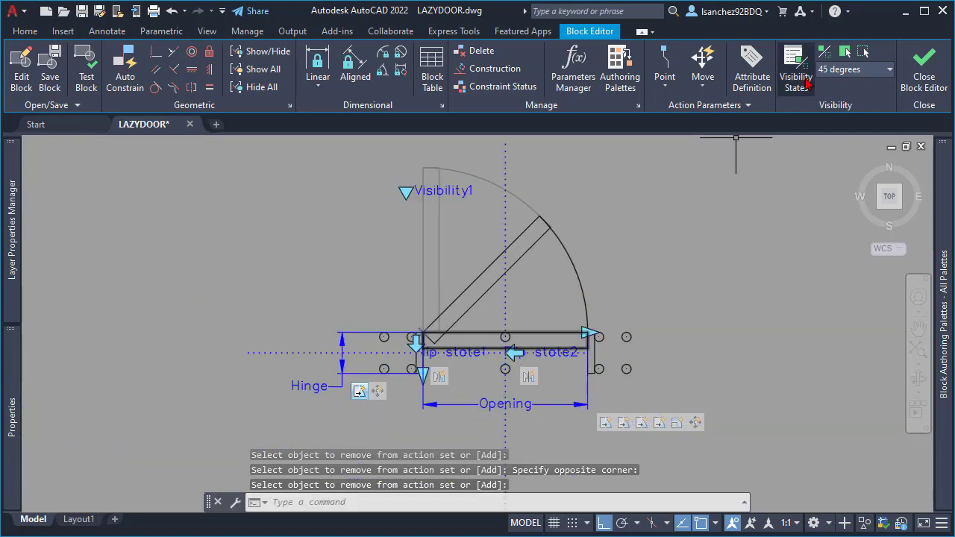
# Hide the geometry invisible in the 45 degrees state, save the block definition and close the Block Editor.
pyautogui.click(824, 52)
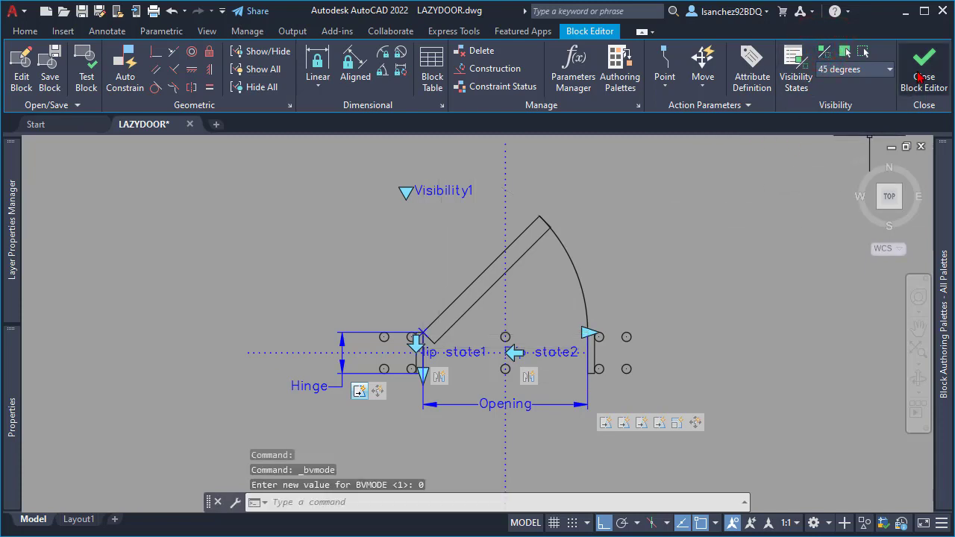
pyautogui.click(51, 76)
pyautogui.click(651, 371)
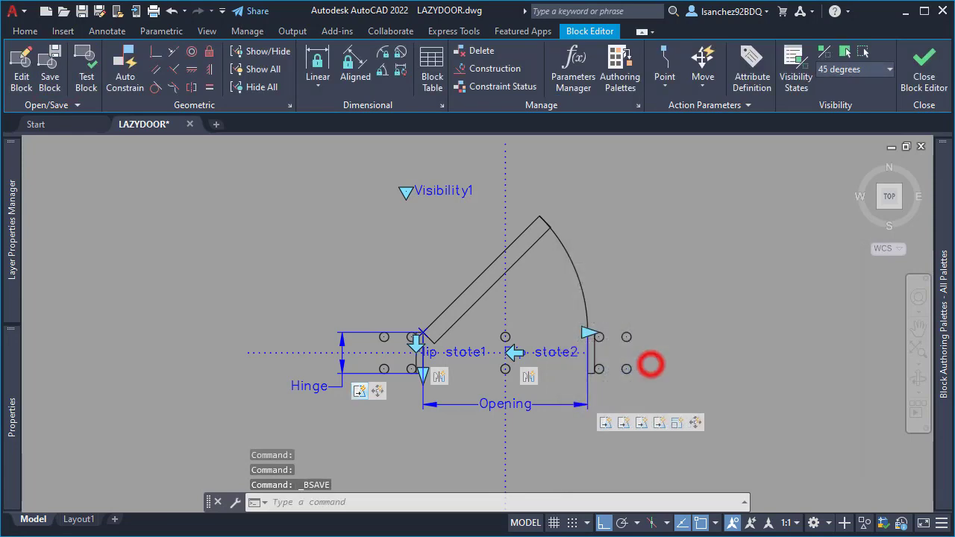
pyautogui.click(923, 66)
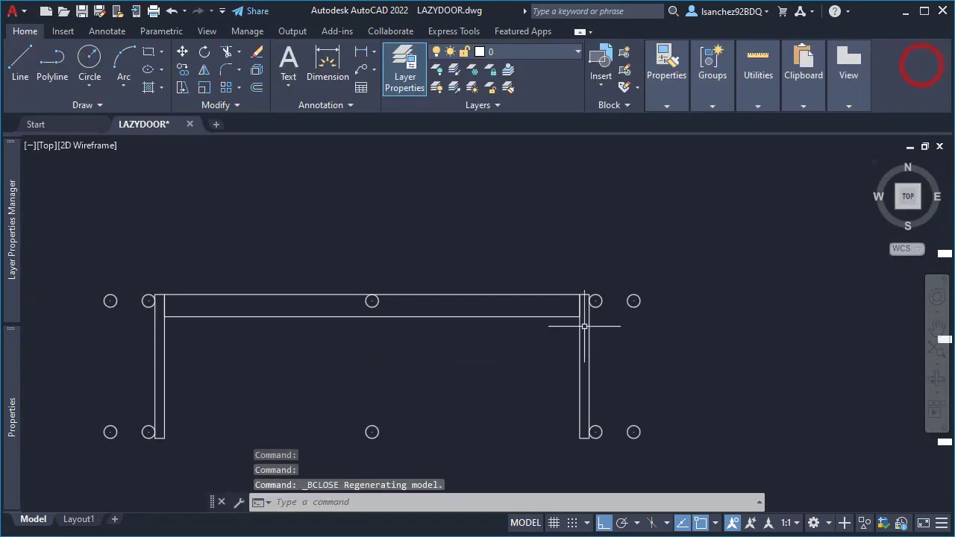
# Test the Hinge stretch on the closed door block by shortening and then lengthening its jamb depth.
pyautogui.click(487, 329)
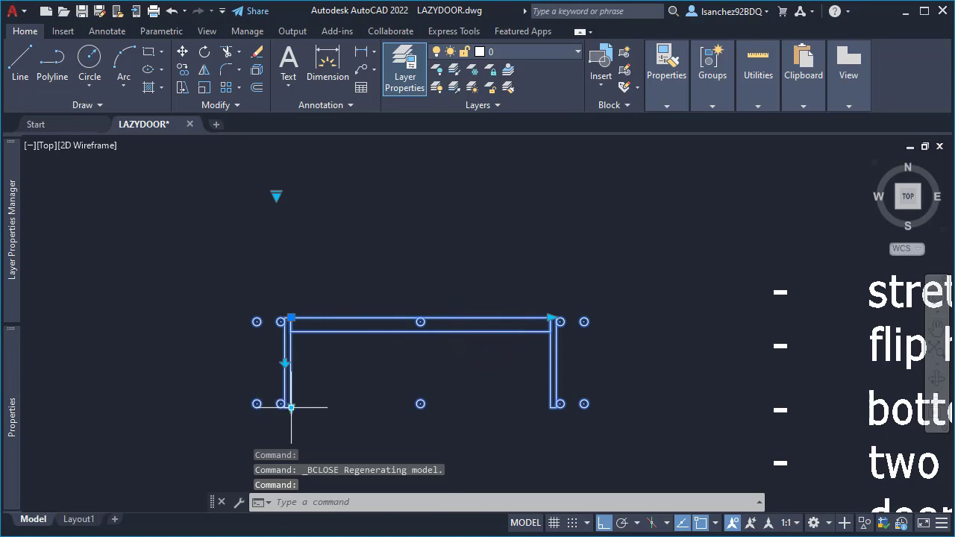
pyautogui.moveTo(291, 408); pyautogui.dragTo(309, 367)
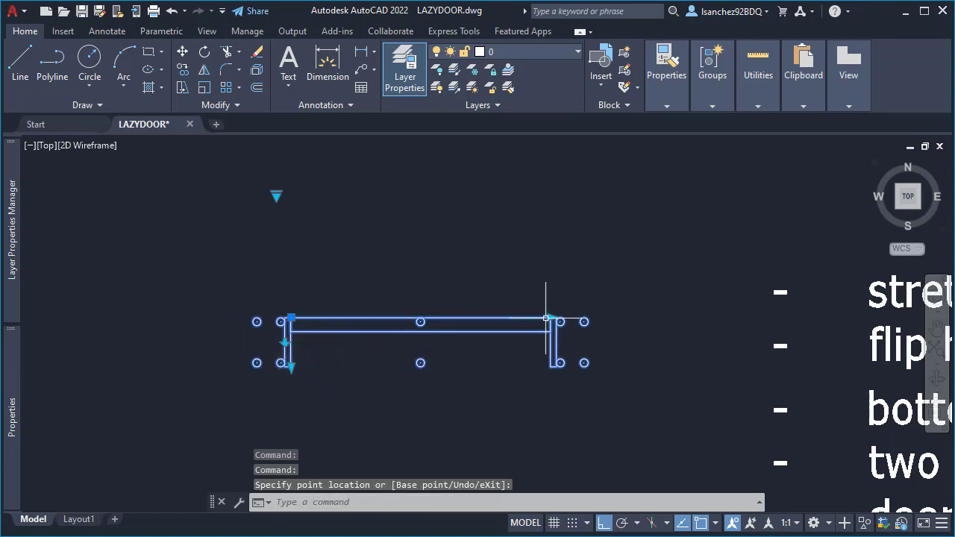
pyautogui.click(291, 365)
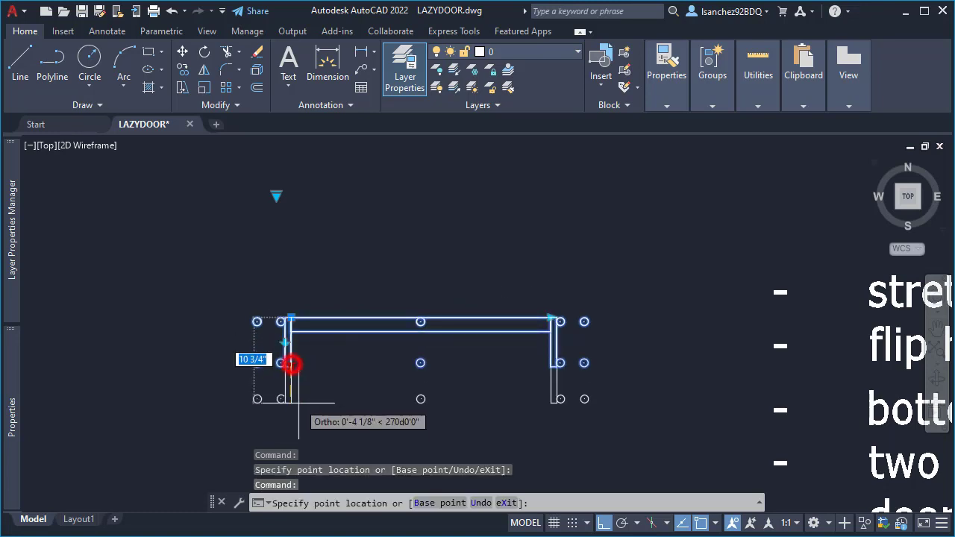
pyautogui.click(300, 430)
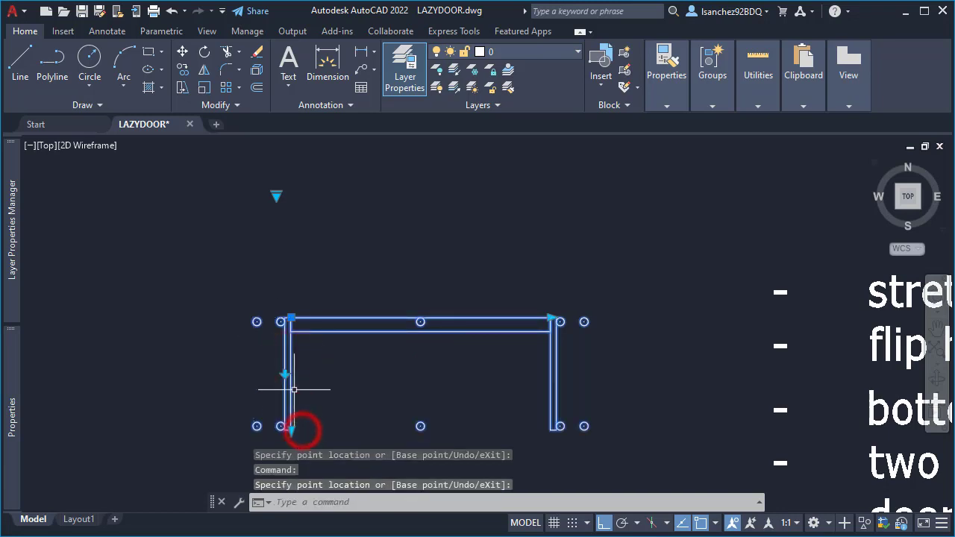
# Switch the door block to its fully open state and test shortening the jamb depth and narrowing the opening.
pyautogui.click(276, 196)
pyautogui.click(306, 222)
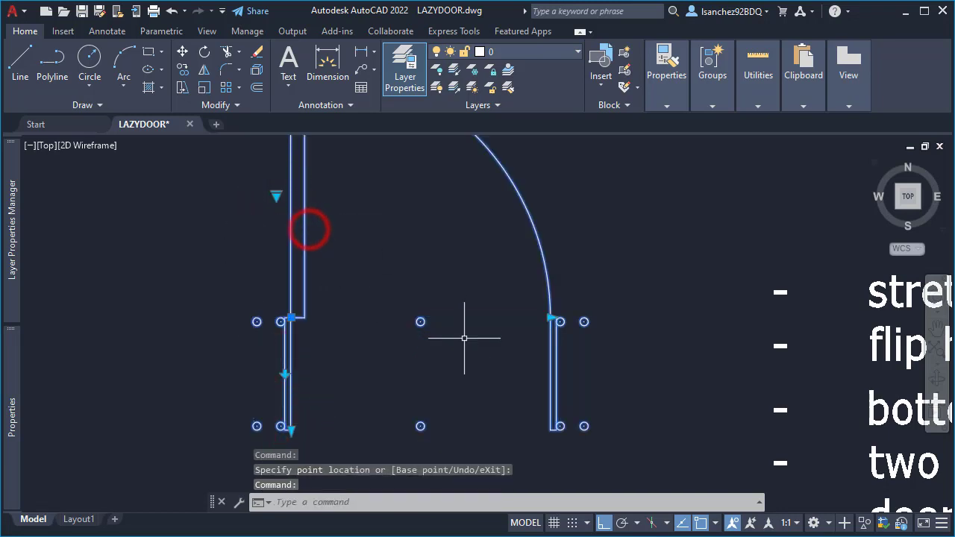
pyautogui.scroll(-2, 444, 365)
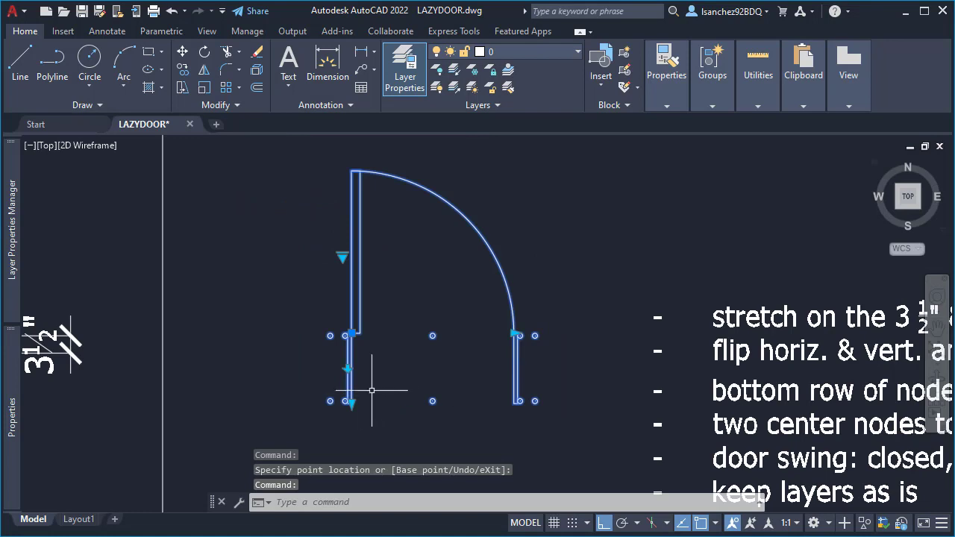
pyautogui.click(352, 403)
pyautogui.click(378, 369)
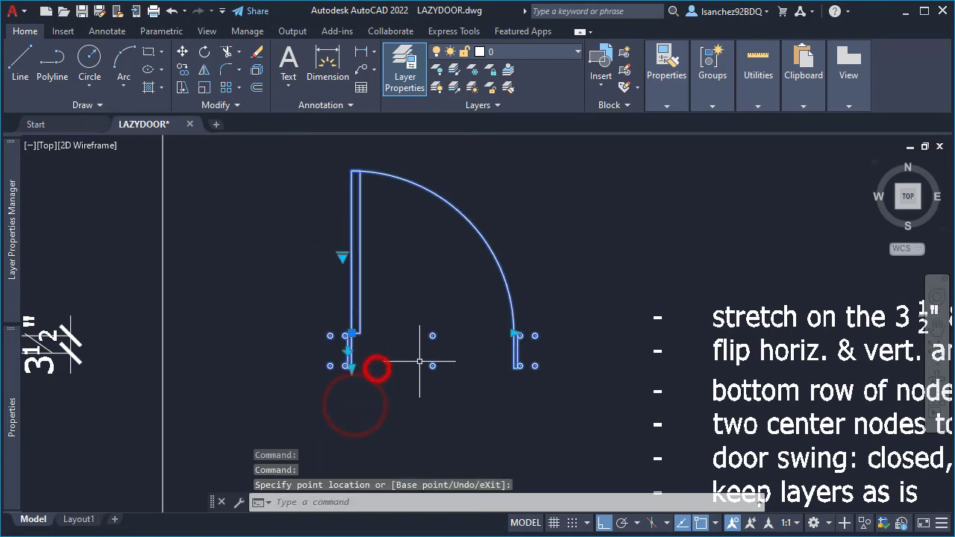
pyautogui.click(515, 334)
pyautogui.click(514, 334)
pyautogui.scroll(3, 492, 336)
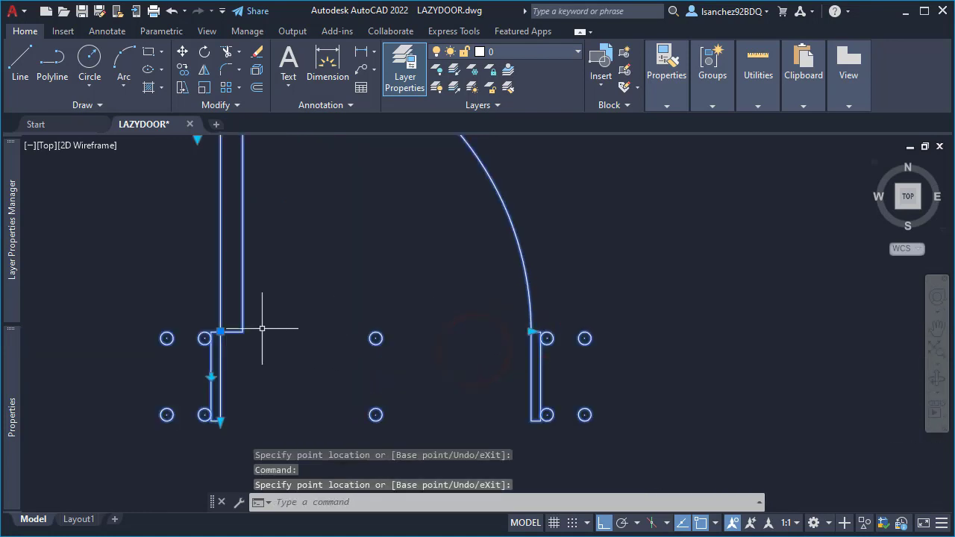
pyautogui.scroll(-2, 415, 347)
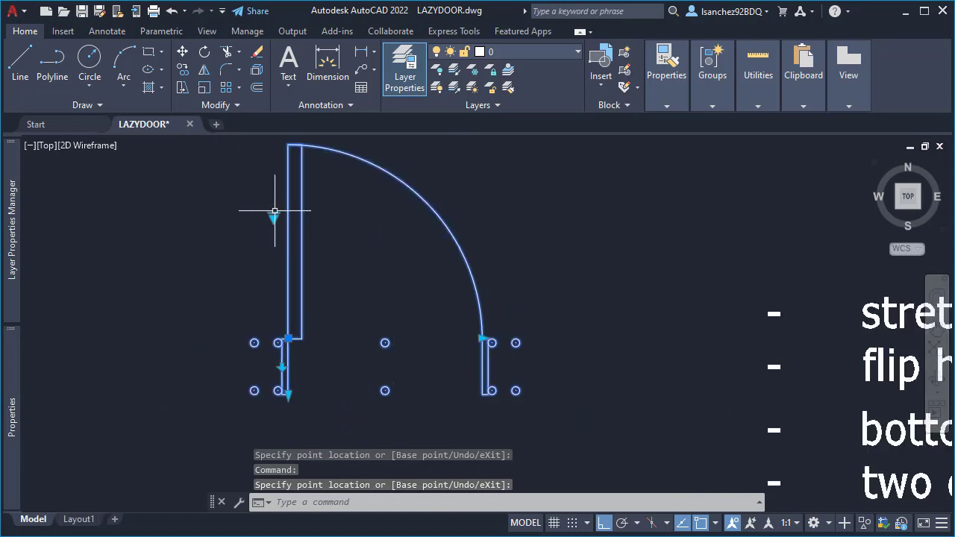
# Switch the door block to the 45 degrees state and widen its opening.
pyautogui.click(274, 215)
pyautogui.click(312, 224)
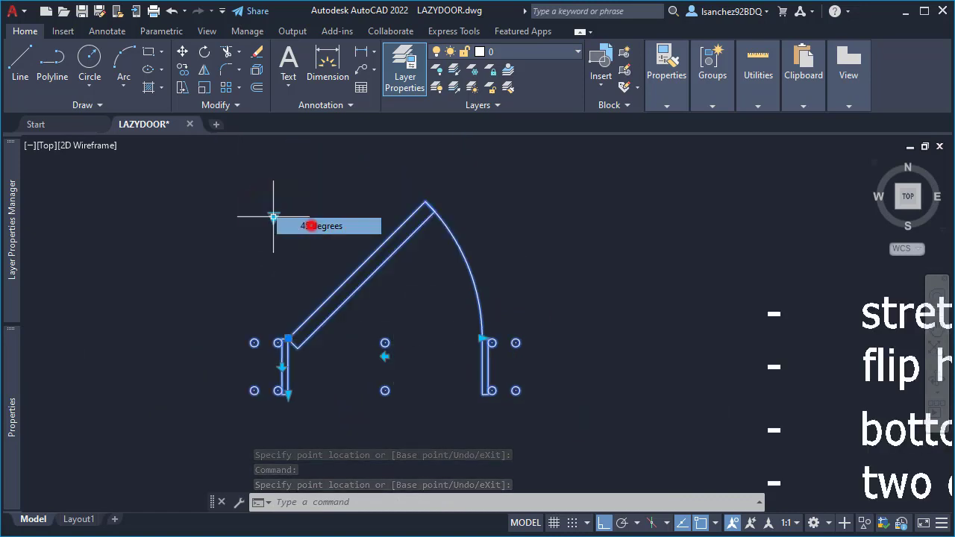
pyautogui.click(482, 340)
pyautogui.click(535, 335)
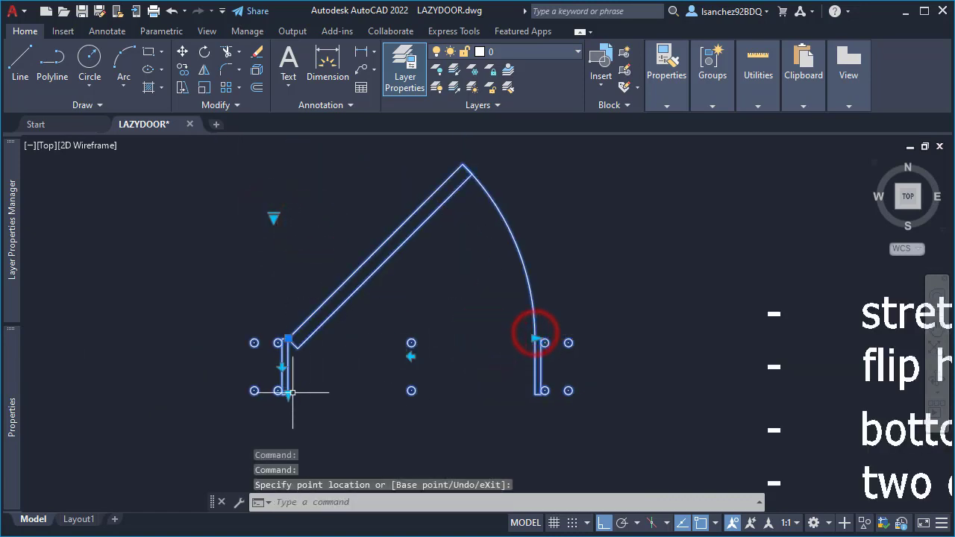
# Test shortening the jamb depth in the 45 degrees state and undo the stretch.
pyautogui.click(289, 394)
pyautogui.click(292, 367)
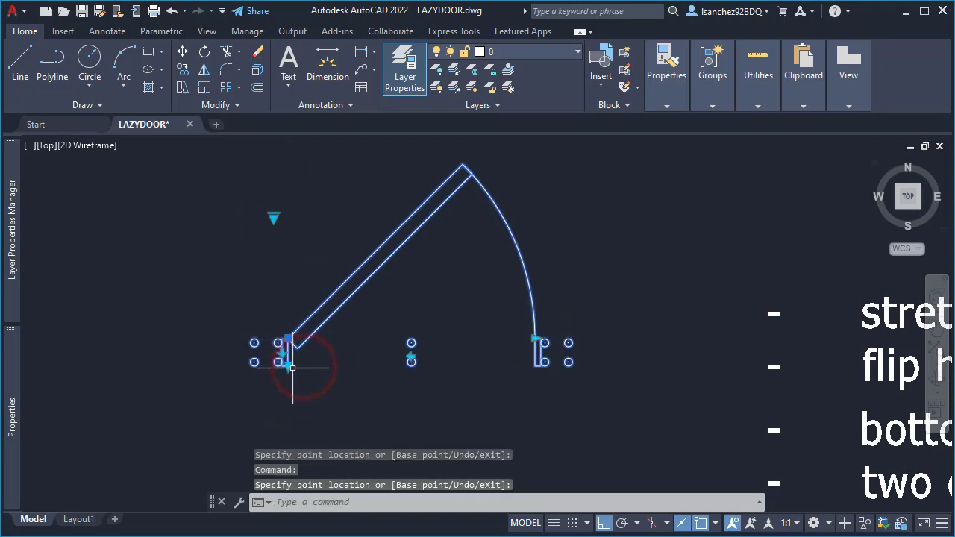
pyautogui.hotkey('ctrl', 'z')
pyautogui.hotkey('ctrl', 'z')
# Flip the 45 degrees door horizontally and widen its opening to test the stretch on the mirrored door.
pyautogui.click(411, 356)
pyautogui.click(412, 356)
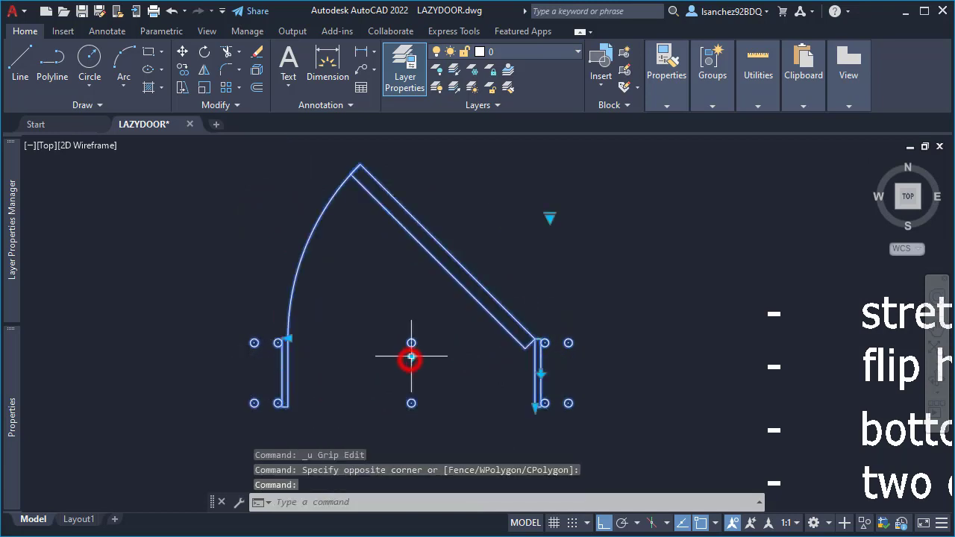
pyautogui.click(287, 339)
pyautogui.click(194, 340)
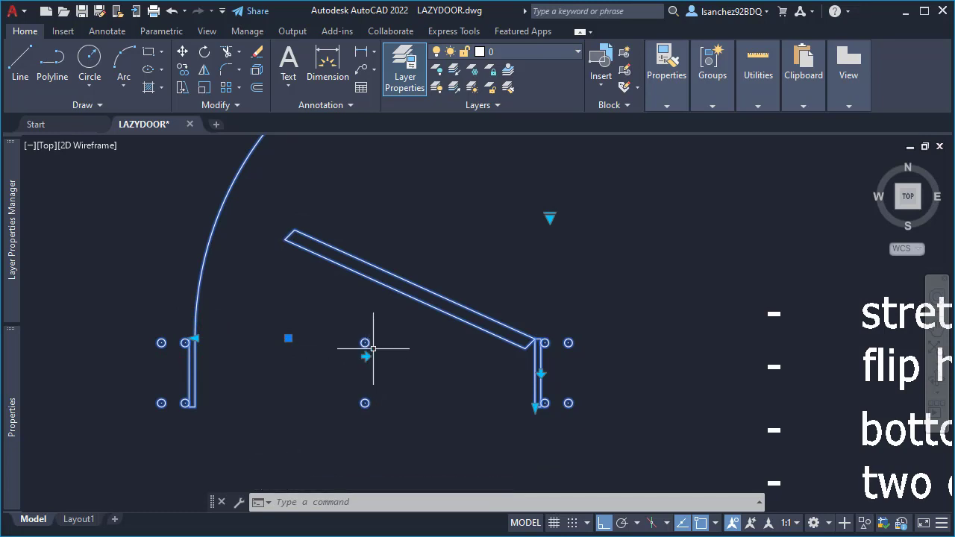
# Reopen the door block in the Block Editor and give the Flip state2 action a new selection set containing all objects.
pyautogui.rightClick(419, 300)
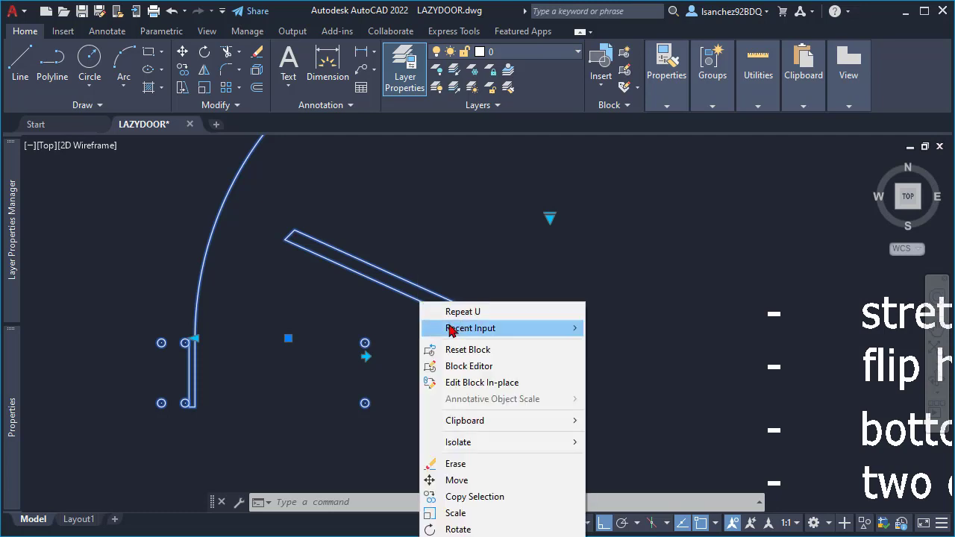
pyautogui.click(473, 366)
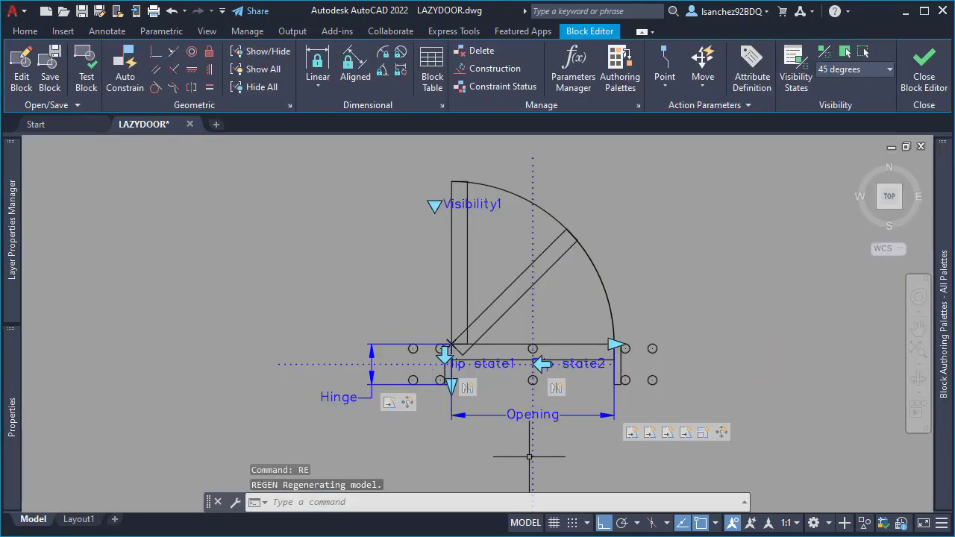
pyautogui.click(554, 394)
pyautogui.rightClick(554, 394)
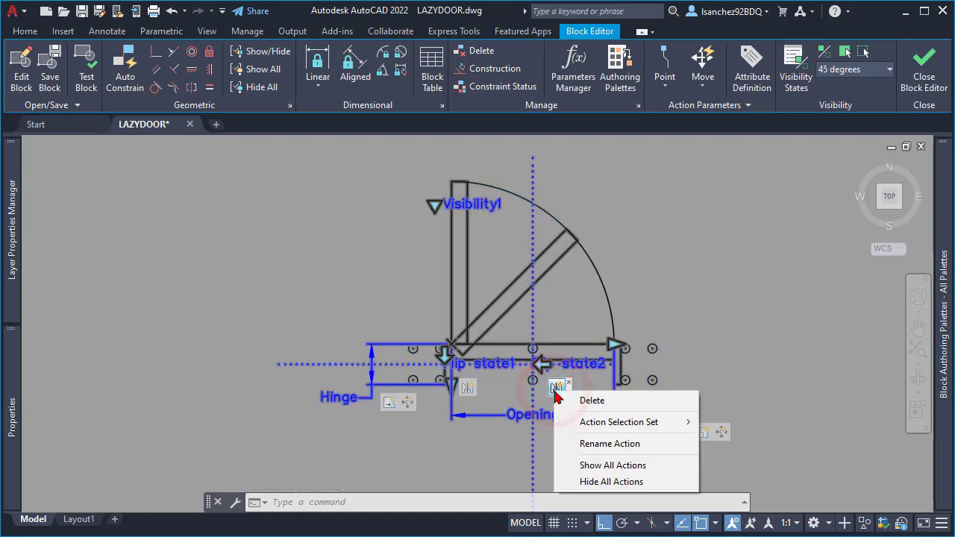
pyautogui.moveTo(595, 429)
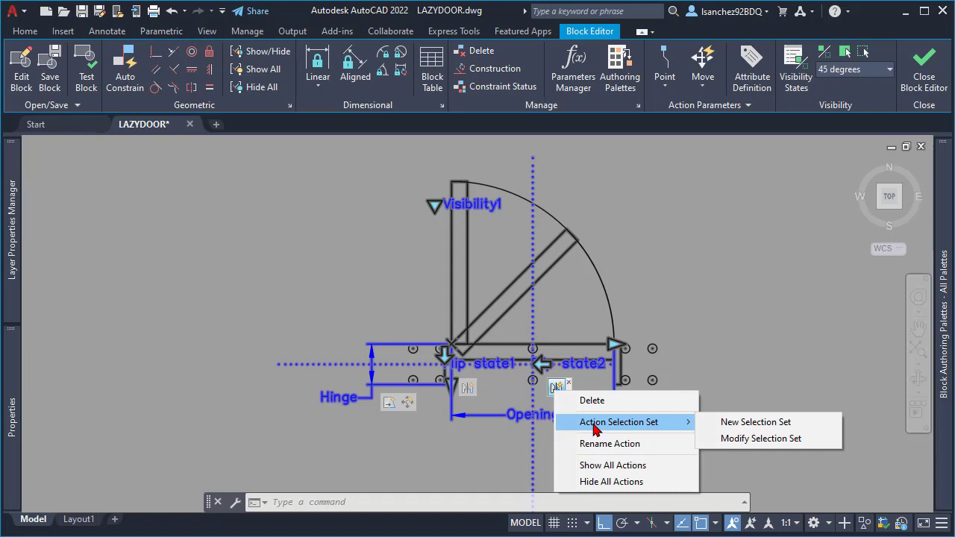
pyautogui.click(754, 423)
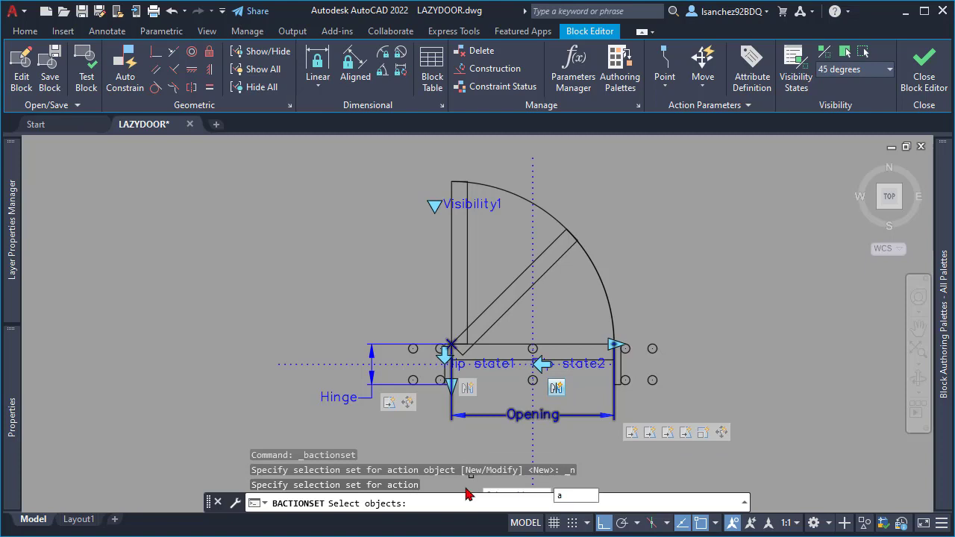
pyautogui.write('a')
pyautogui.press('Return')
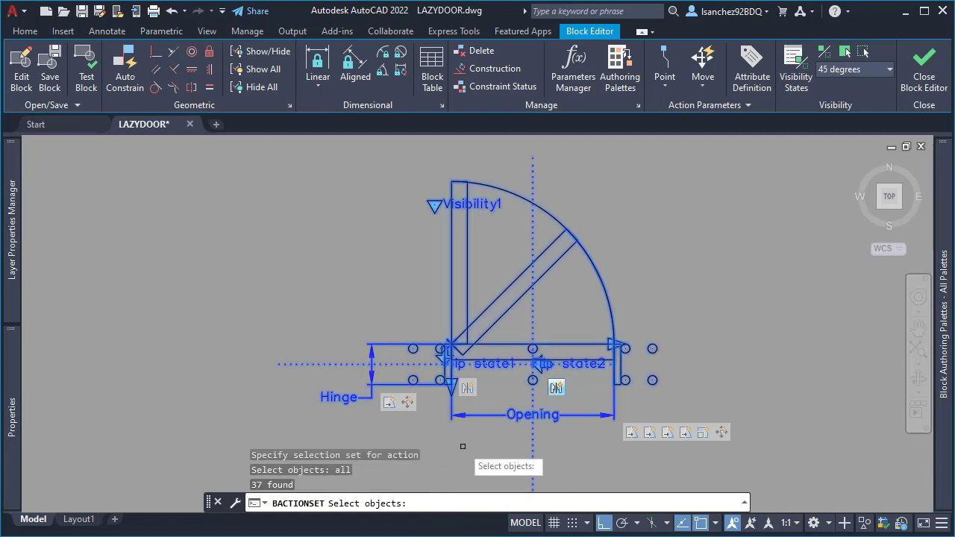
pyautogui.press('Return')
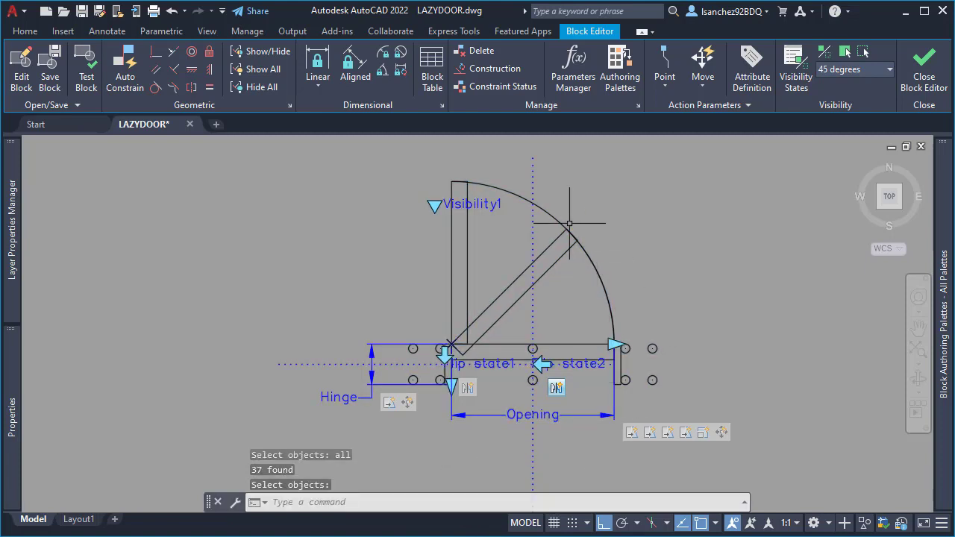
# Open the edited door block in a test window, widen its 45 degrees opening and flip the door horizontally.
pyautogui.click(85, 69)
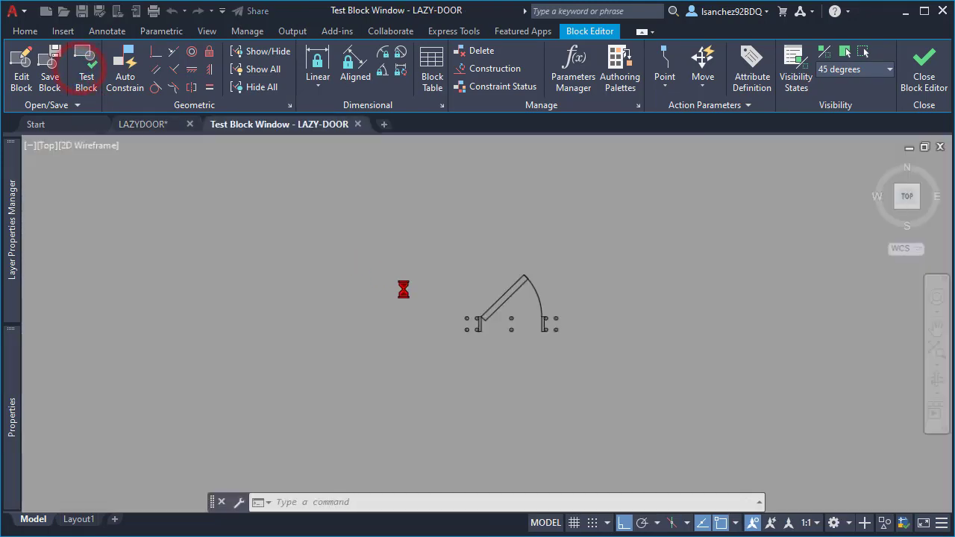
pyautogui.click(525, 282)
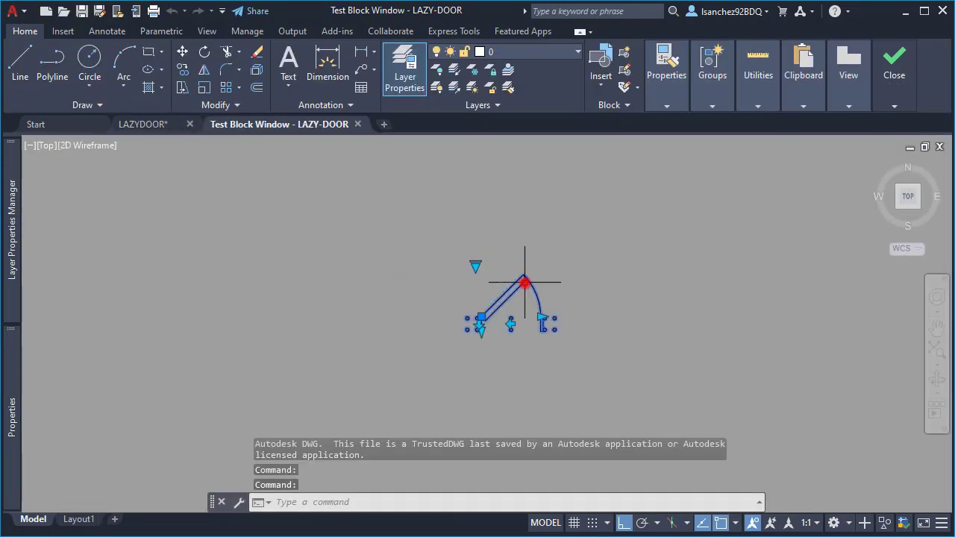
pyautogui.scroll(4, 525, 282)
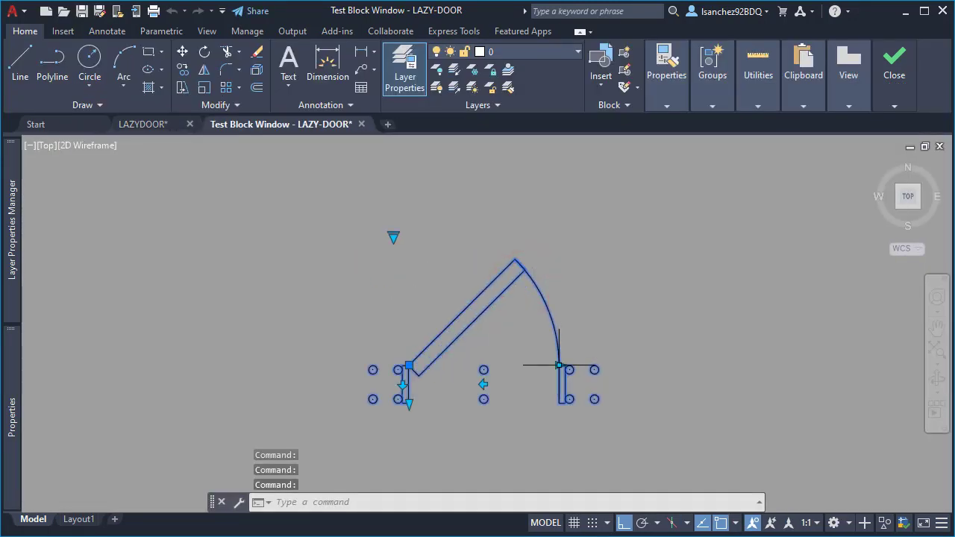
pyautogui.click(559, 365)
pyautogui.click(646, 366)
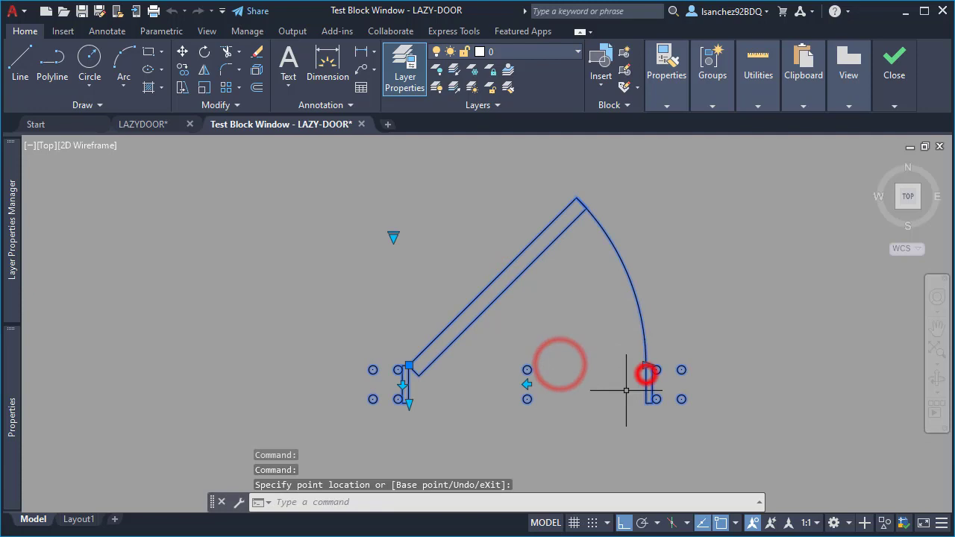
pyautogui.click(527, 385)
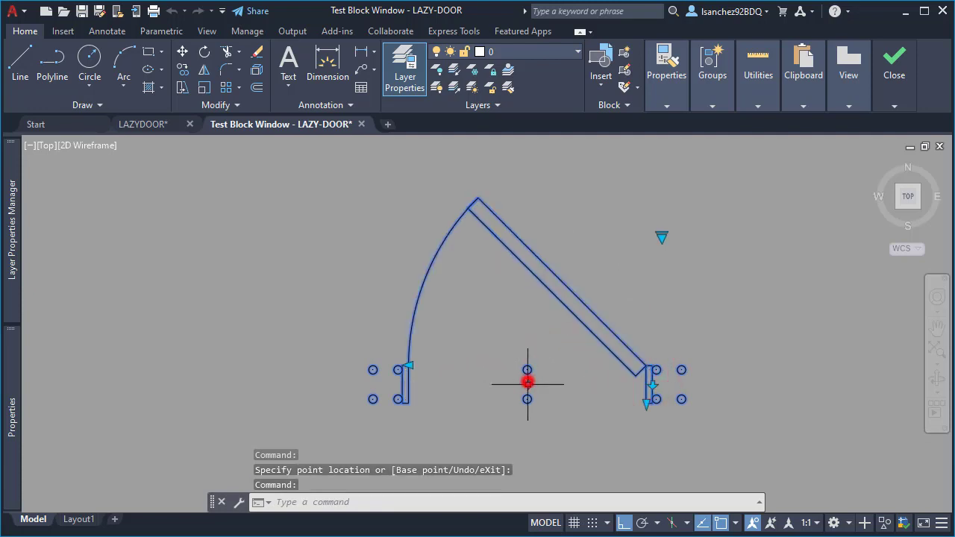
# Narrow and widen the opening of the horizontally flipped door several times to test its stretch relative to the insertion point.
pyautogui.click(409, 366)
pyautogui.click(467, 366)
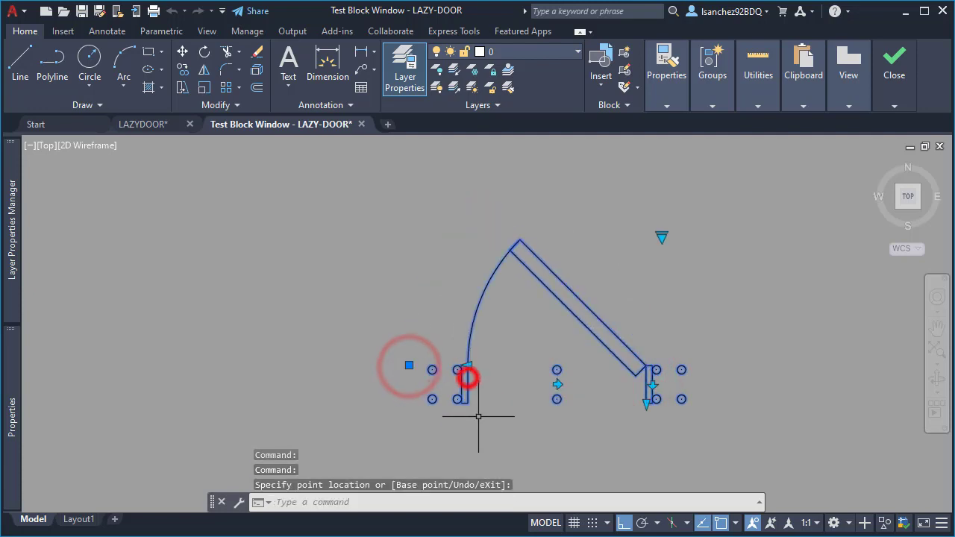
pyautogui.click(468, 366)
pyautogui.click(337, 400)
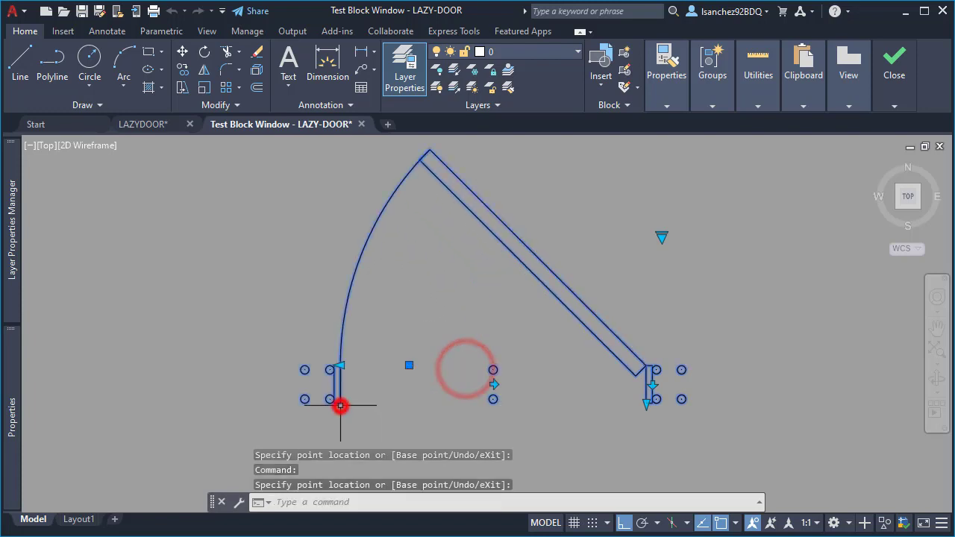
pyautogui.click(340, 365)
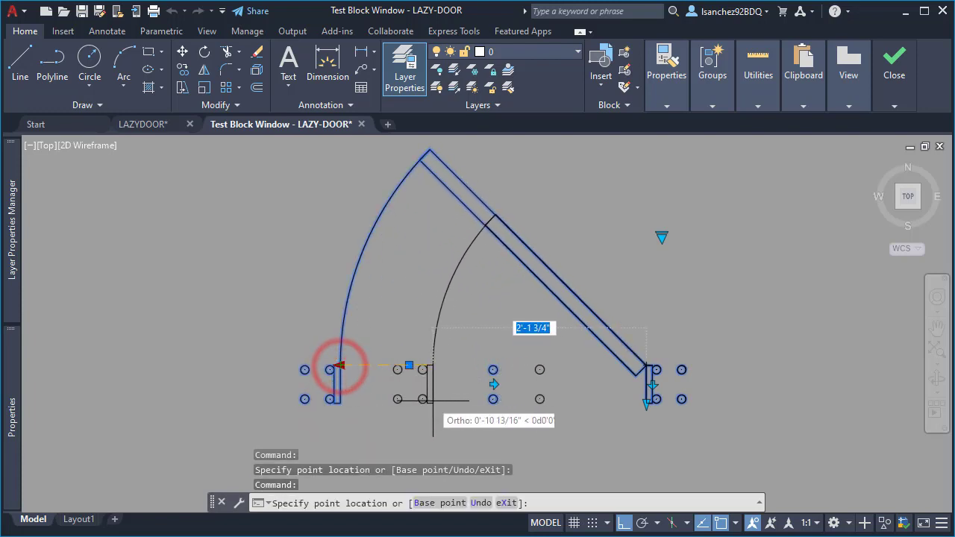
pyautogui.click(441, 399)
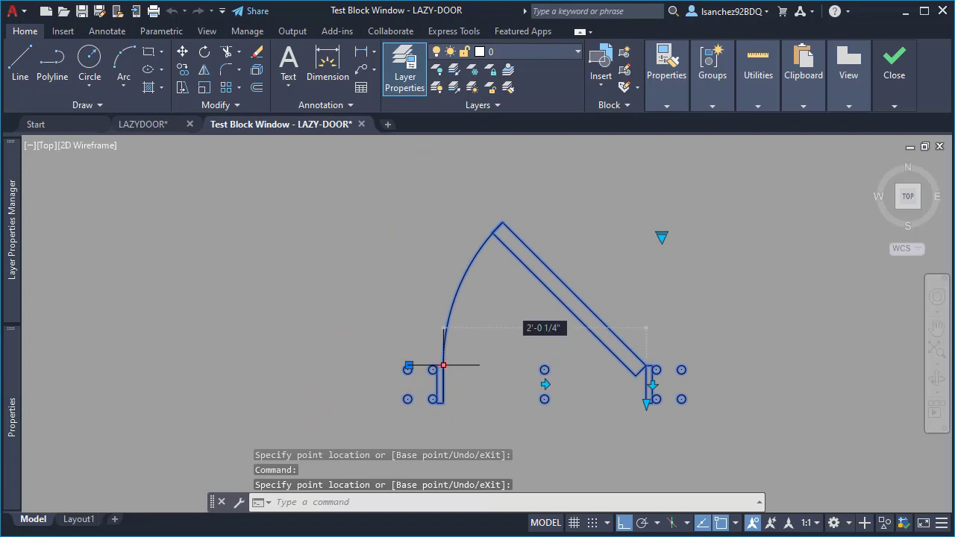
pyautogui.click(443, 365)
pyautogui.click(291, 380)
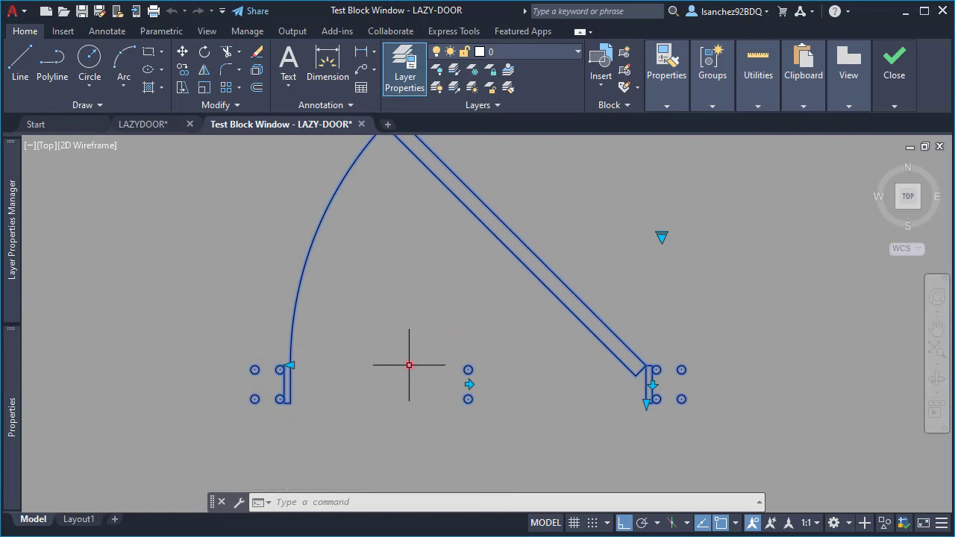
pyautogui.click(290, 364)
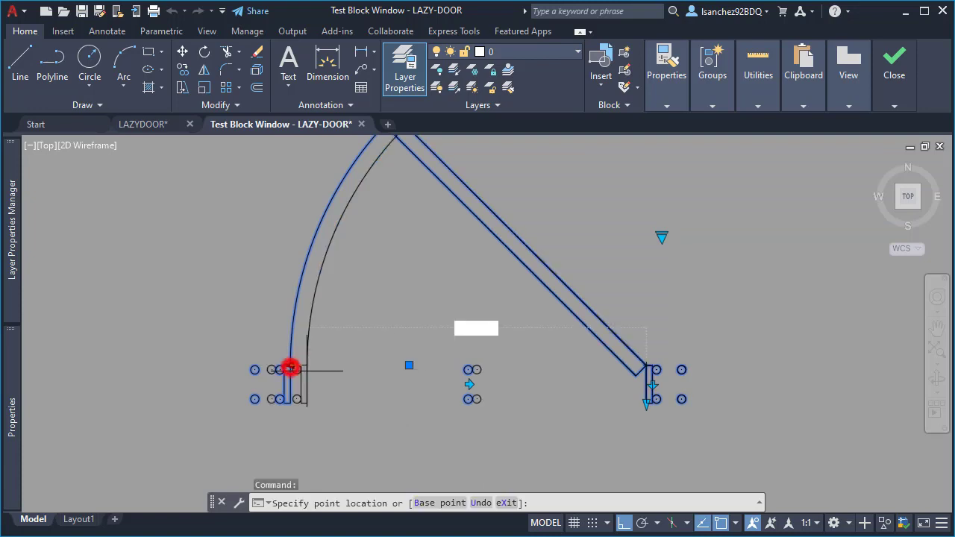
pyautogui.click(425, 401)
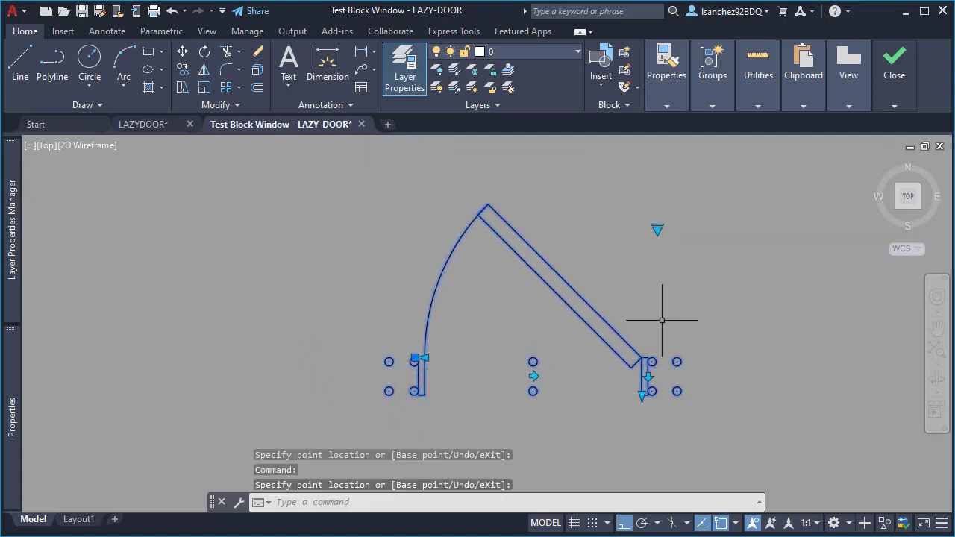
# Close the block test and place a Basepoint parameter on the door's hinge corner, regenerating the display.
pyautogui.click(894, 69)
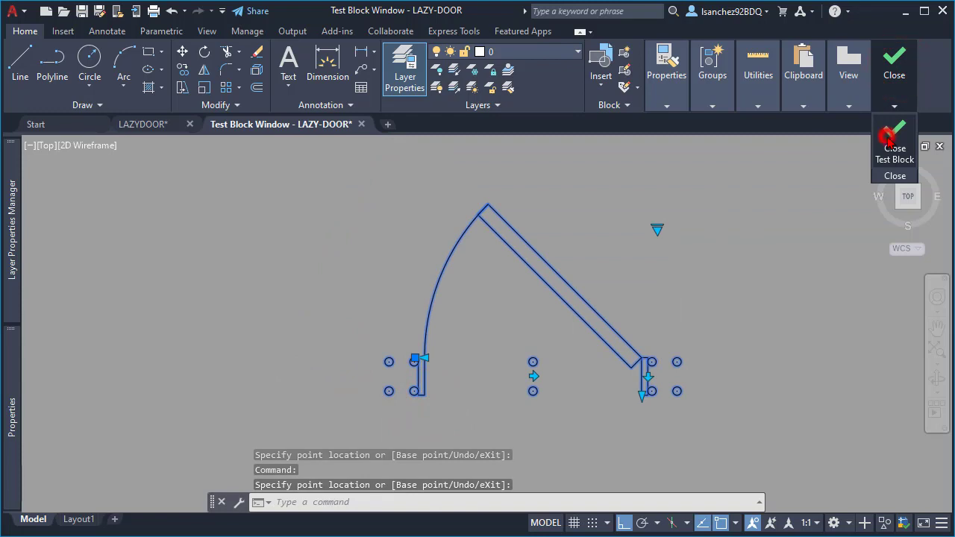
pyautogui.click(888, 137)
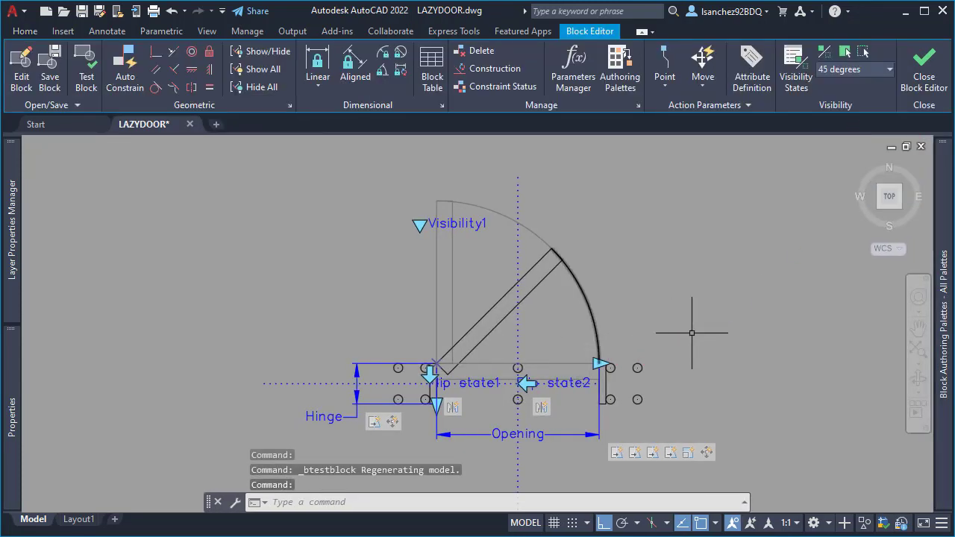
pyautogui.moveTo(944, 247)
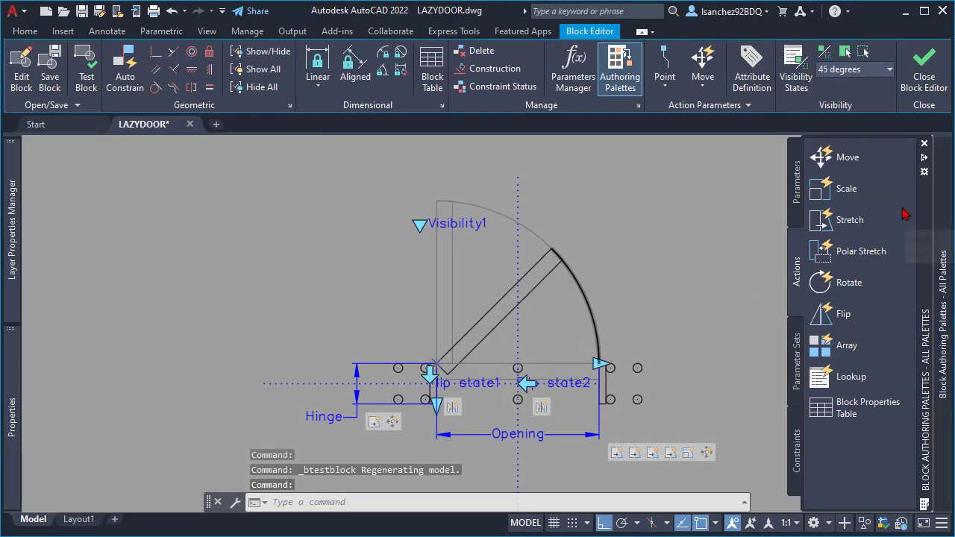
pyautogui.click(796, 198)
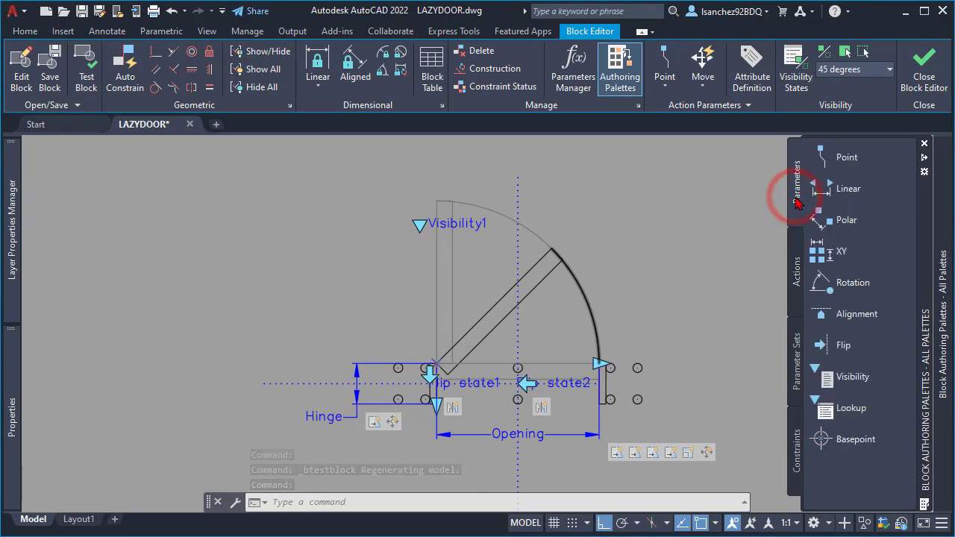
pyautogui.click(842, 441)
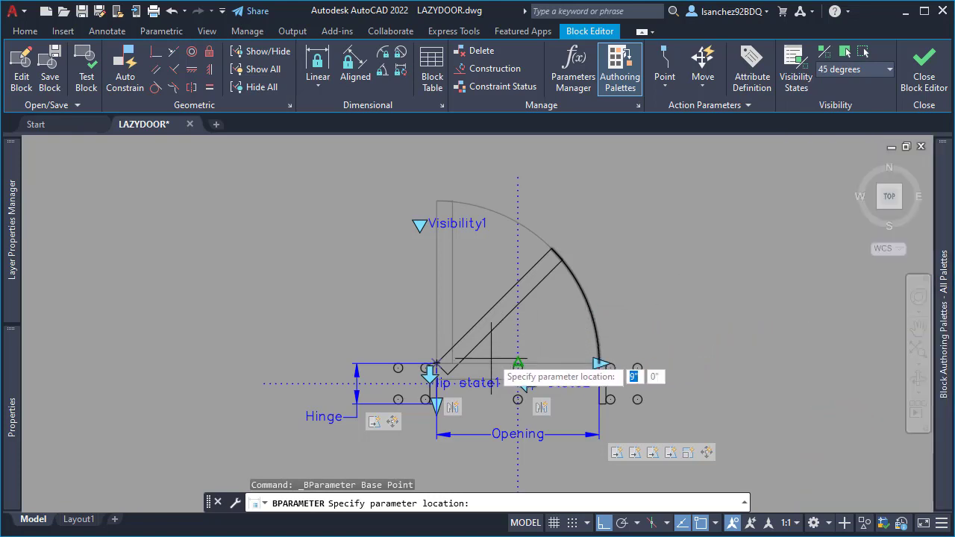
pyautogui.scroll(5, 436, 366)
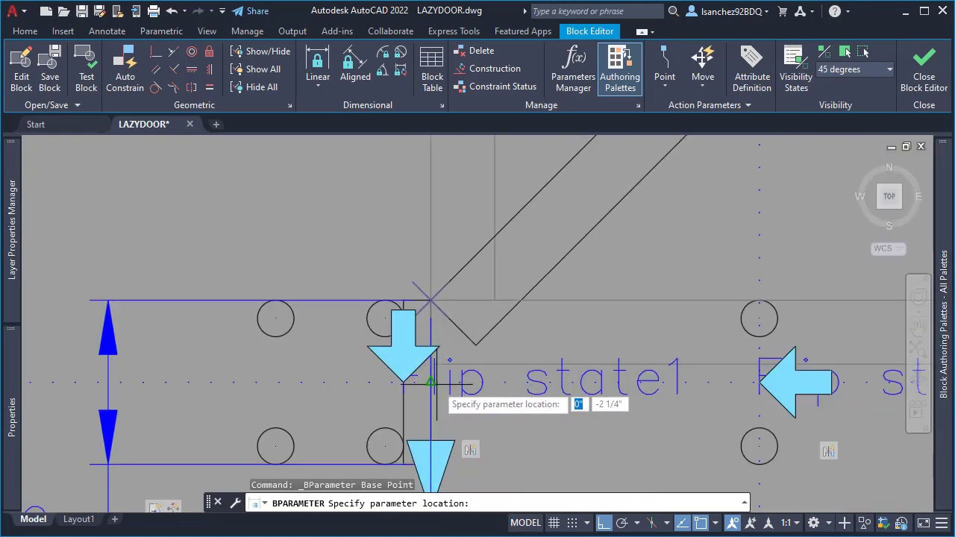
pyautogui.scroll(-1, 431, 312)
pyautogui.scroll(2, 435, 308)
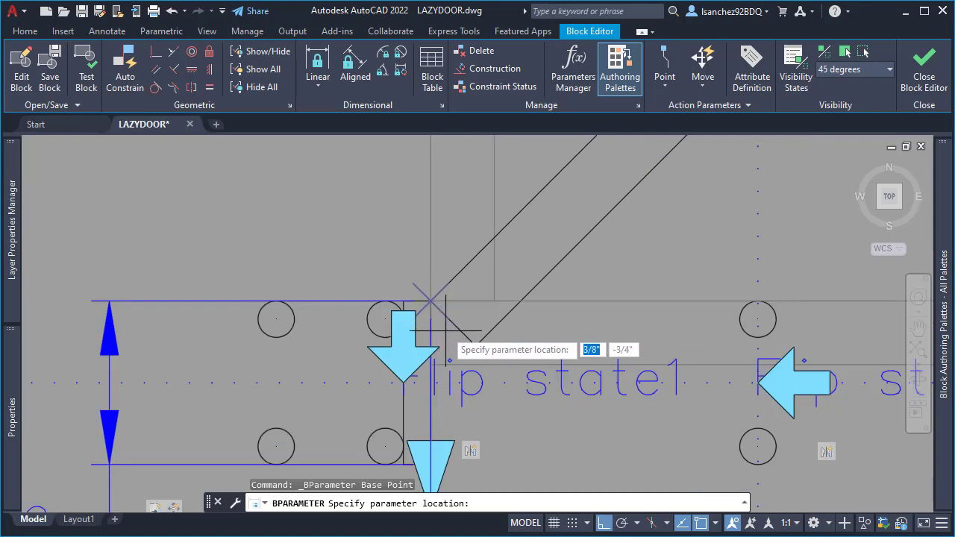
pyautogui.scroll(-5, 431, 301)
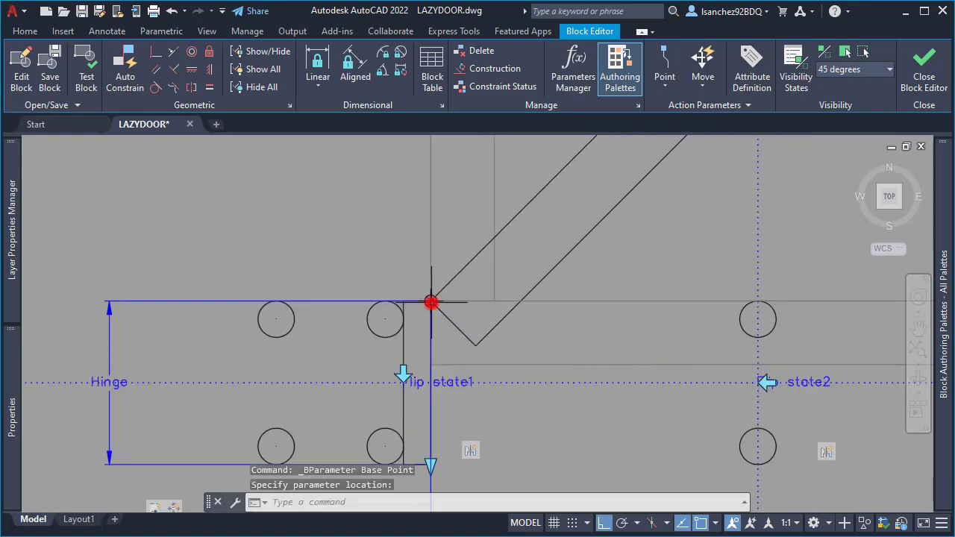
pyautogui.click(430, 302)
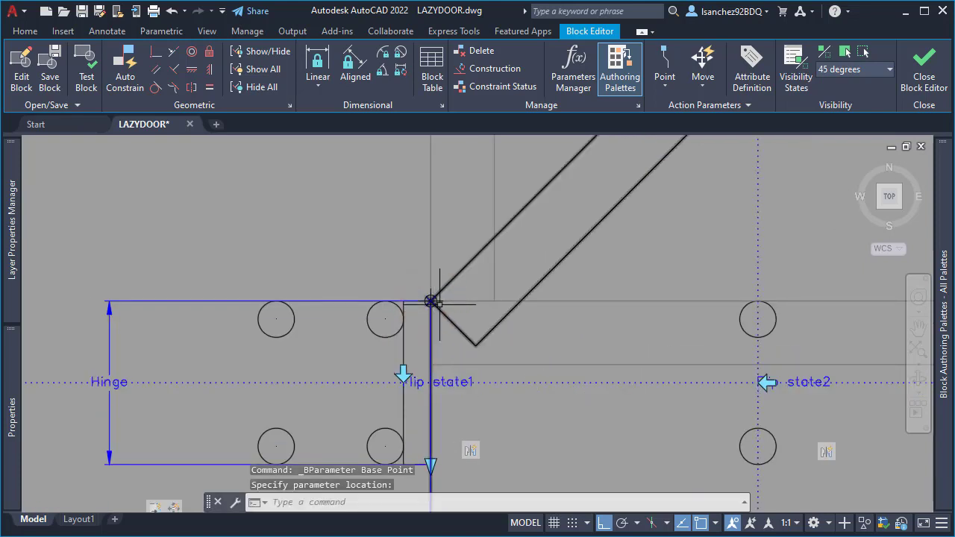
pyautogui.scroll(-6, 440, 303)
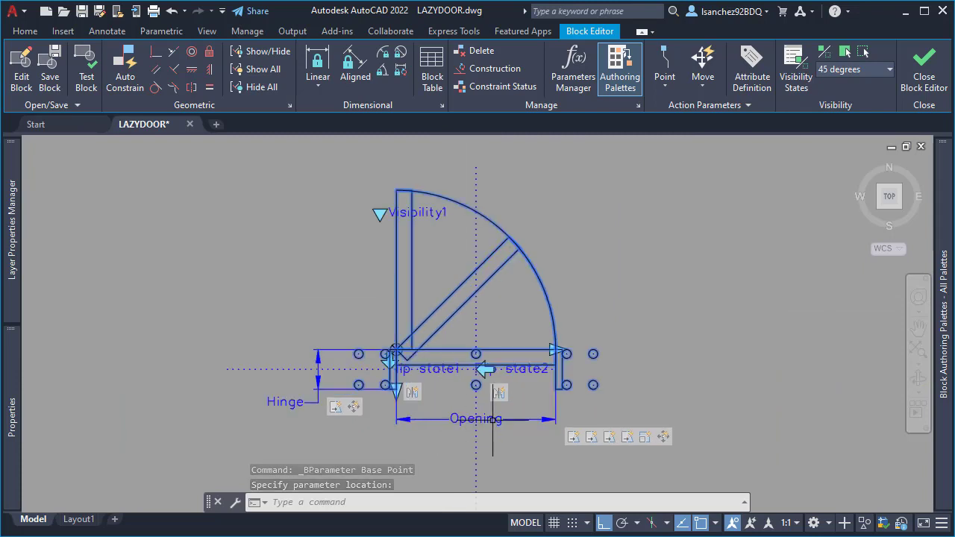
pyautogui.press('Escape')
pyautogui.write('re')
pyautogui.press('Return')
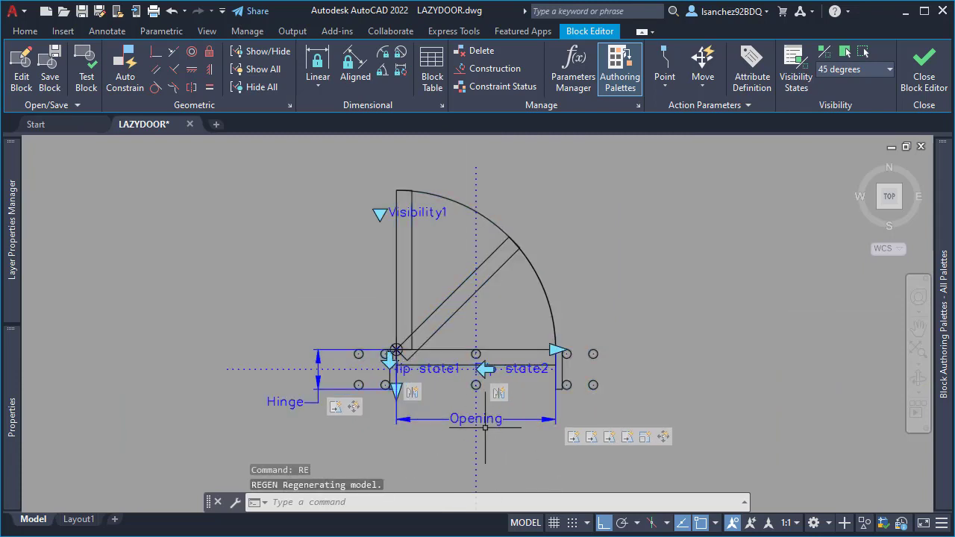
# Modify the Flip state2 action's selection set to include the base point, and hide the geometry of the other visibility states.
pyautogui.scroll(2, 485, 428)
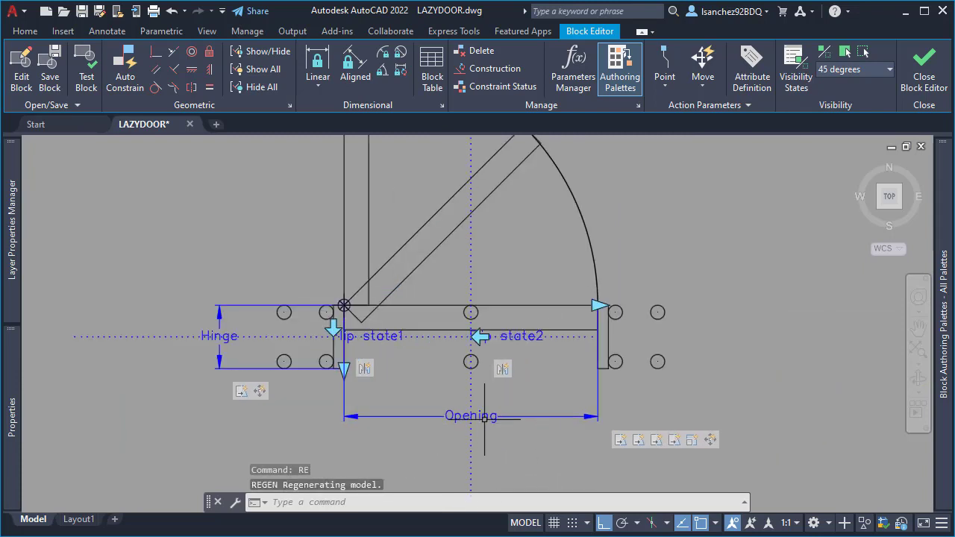
pyautogui.click(500, 376)
pyautogui.rightClick(500, 377)
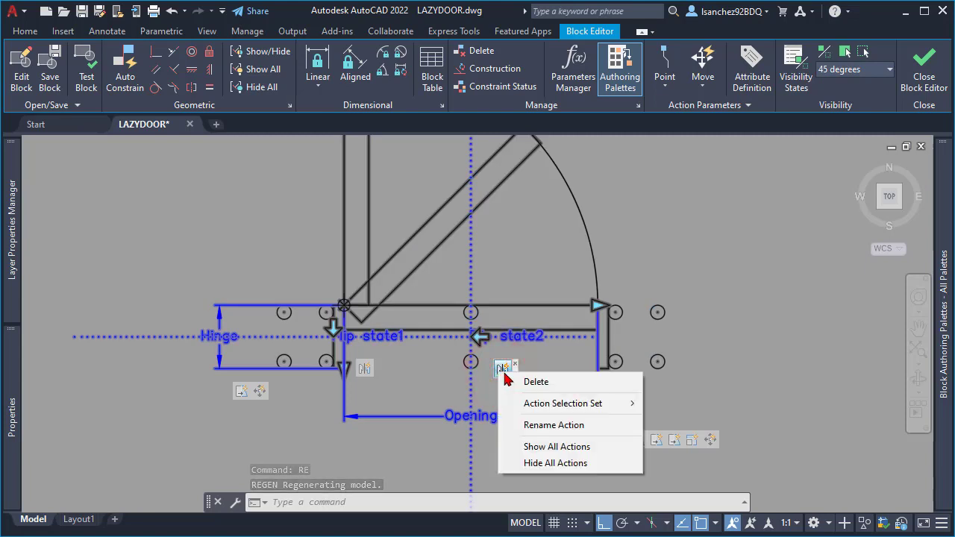
pyautogui.moveTo(580, 409)
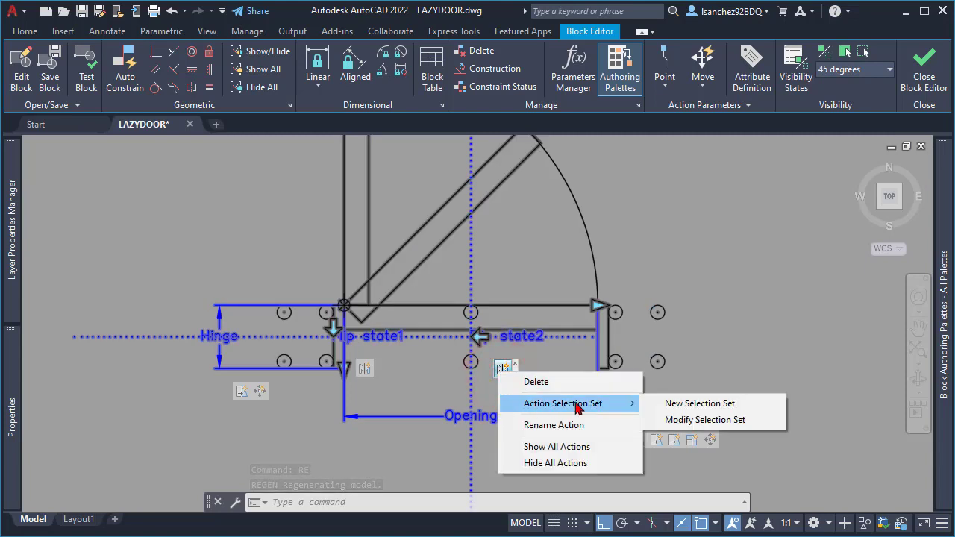
pyautogui.click(695, 420)
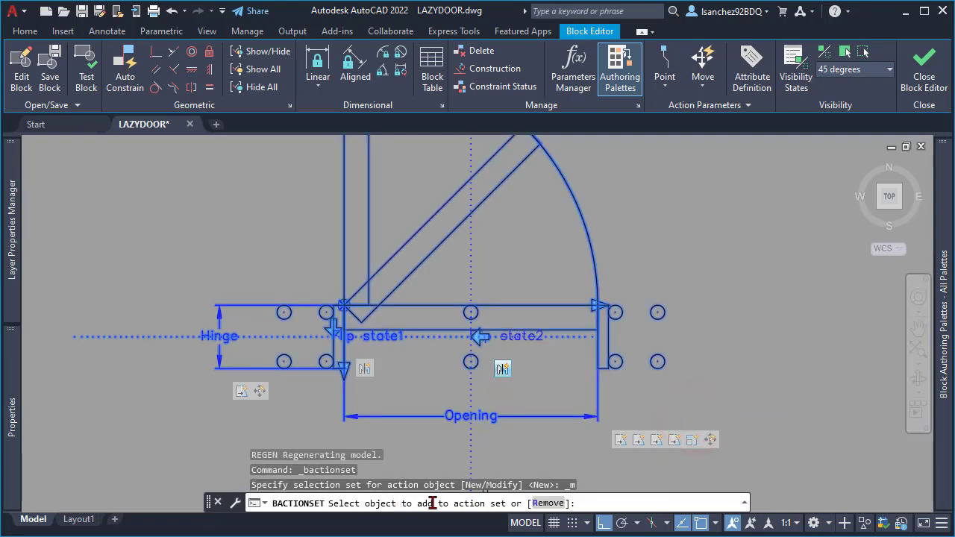
pyautogui.scroll(5, 339, 317)
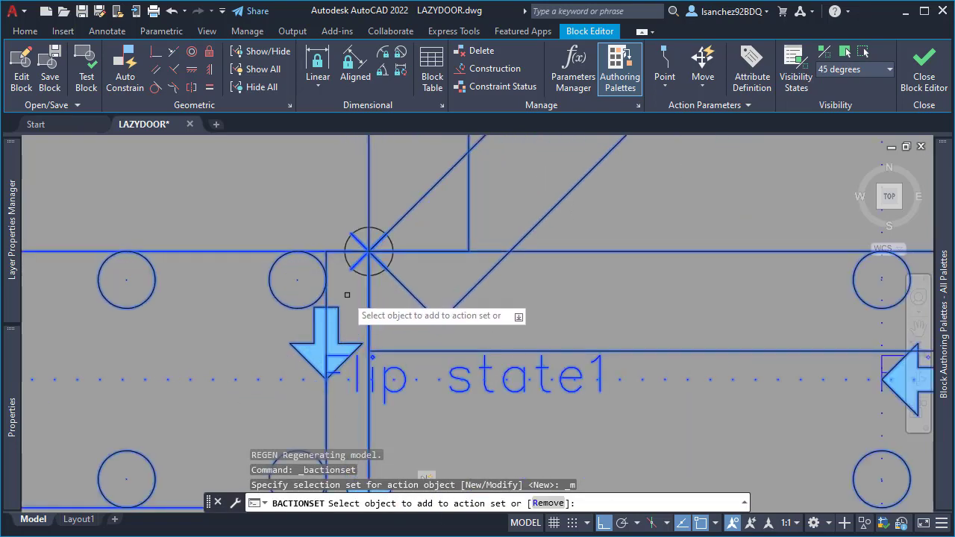
pyautogui.click(369, 252)
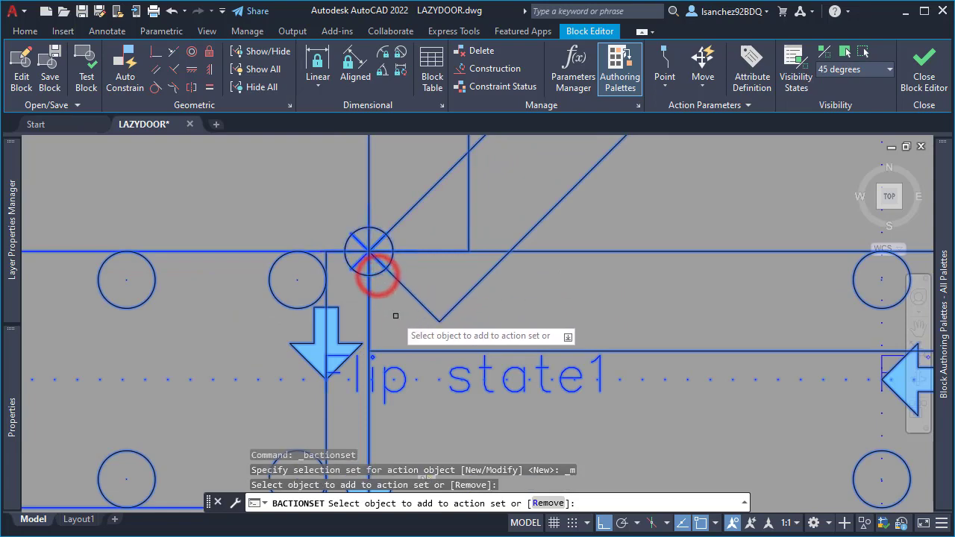
pyautogui.scroll(-4, 447, 298)
pyautogui.press('Return')
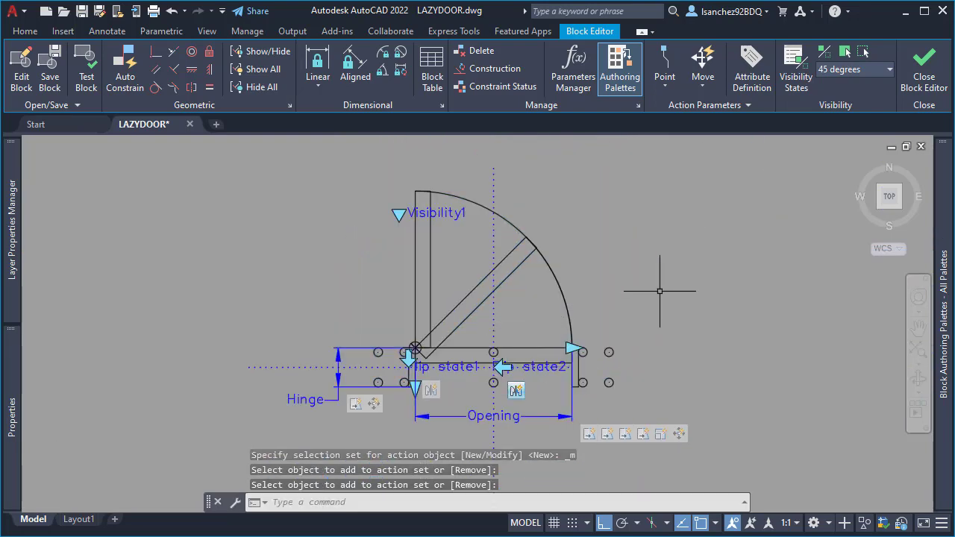
pyautogui.click(824, 50)
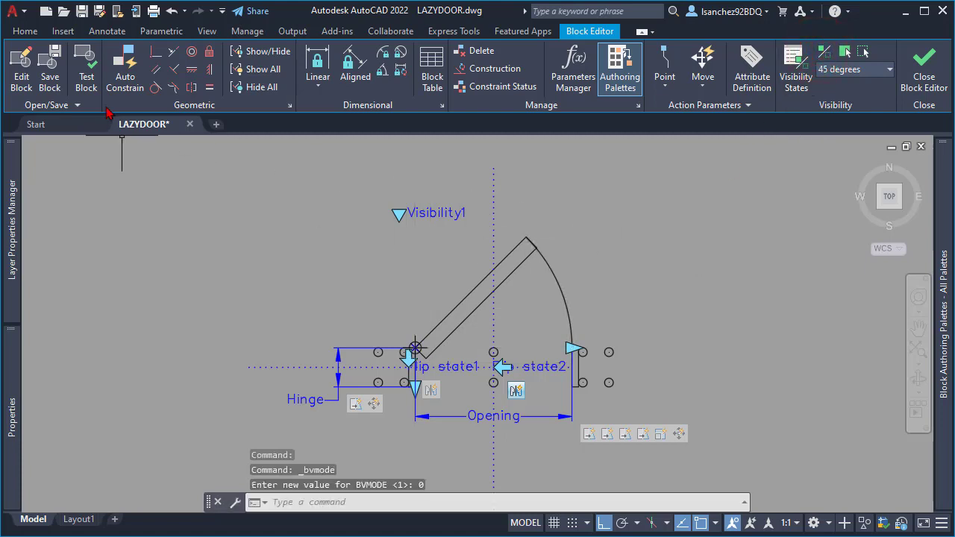
# Test the block again and widen the 45 degrees door's opening to about 2'-6 7/8".
pyautogui.click(87, 71)
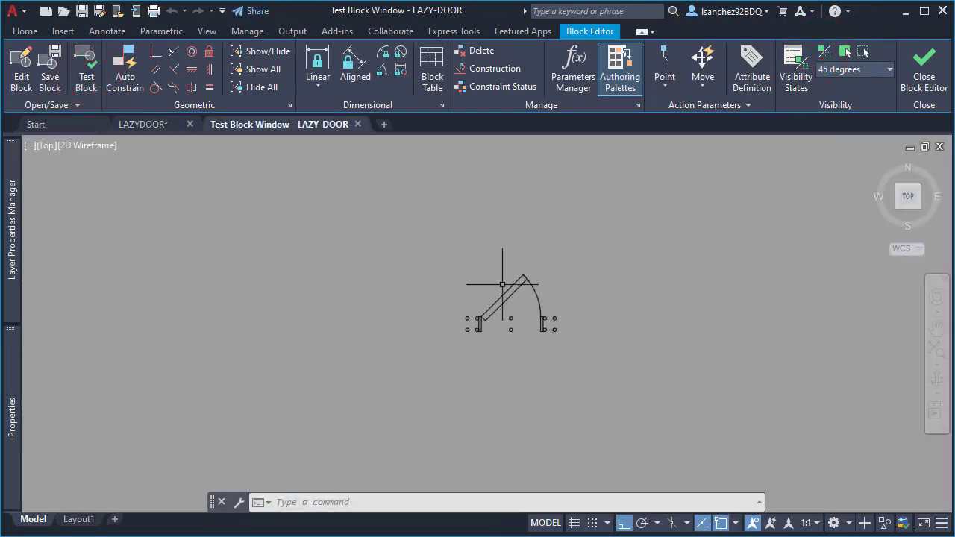
pyautogui.click(521, 286)
pyautogui.click(551, 335)
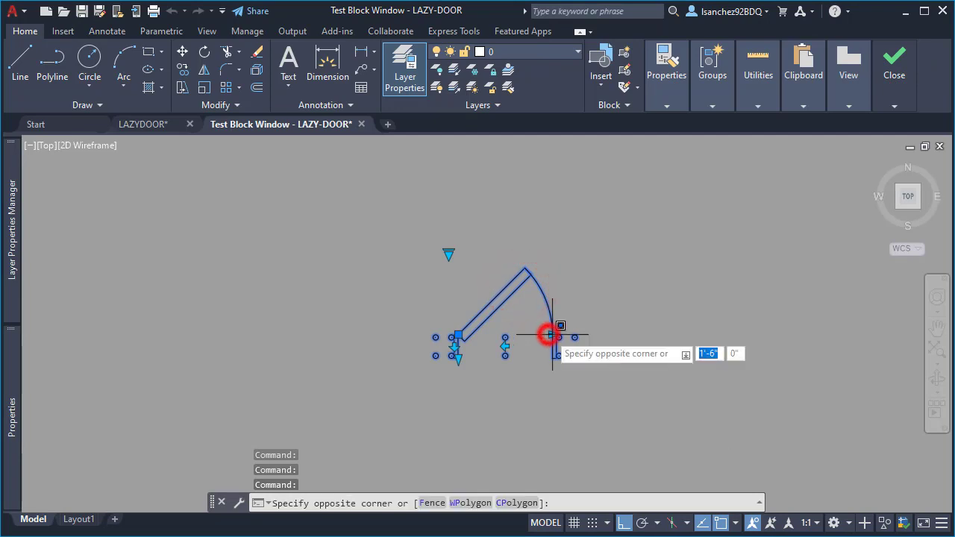
pyautogui.click(552, 335)
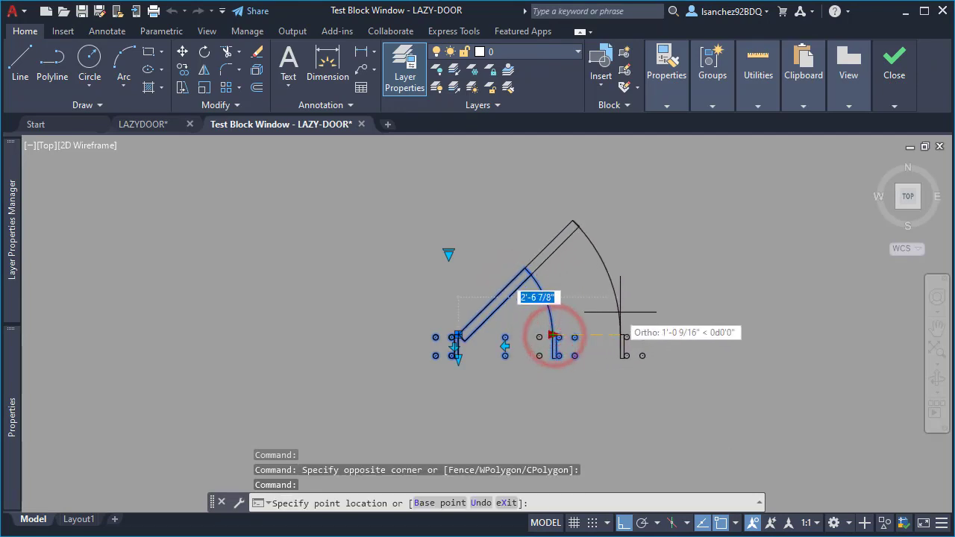
pyautogui.click(620, 312)
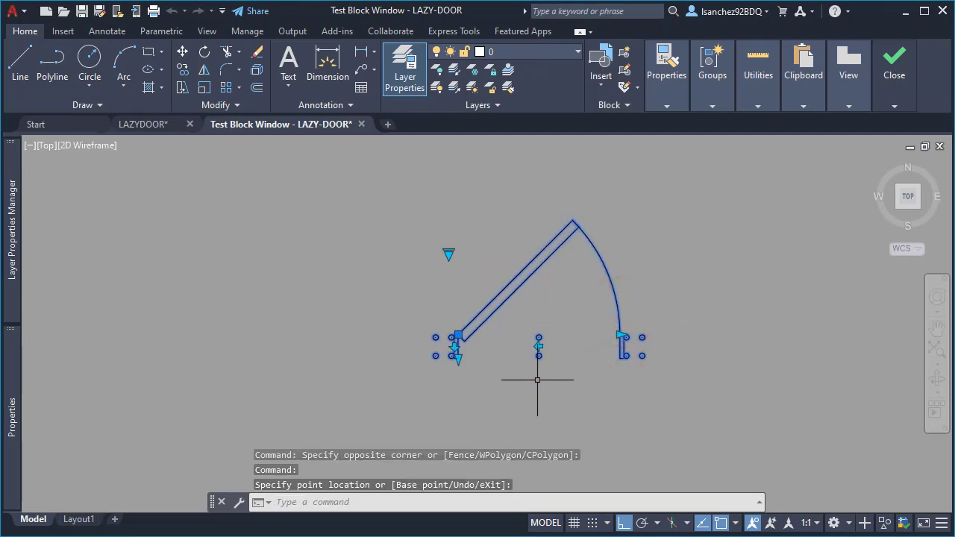
# Flip the 45 degrees door horizontally, and widen and narrow its opening to test the stretch from the flipped insertion point.
pyautogui.click(539, 346)
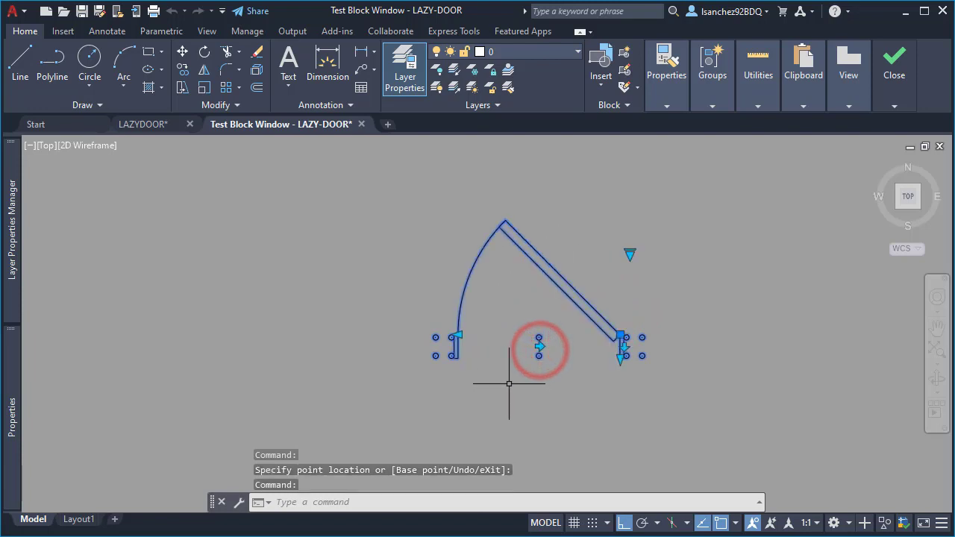
pyautogui.click(458, 334)
pyautogui.click(412, 319)
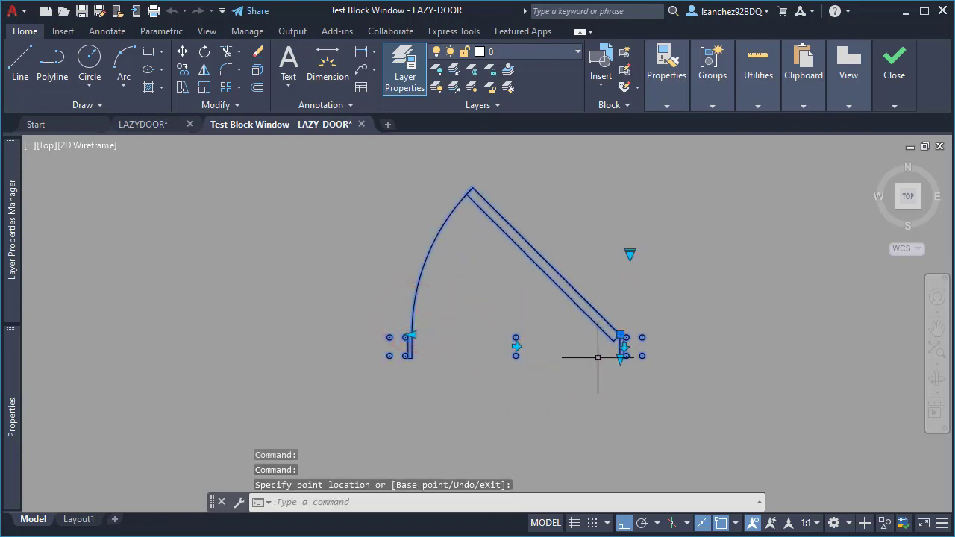
pyautogui.click(412, 335)
pyautogui.click(510, 392)
pyautogui.scroll(2, 598, 308)
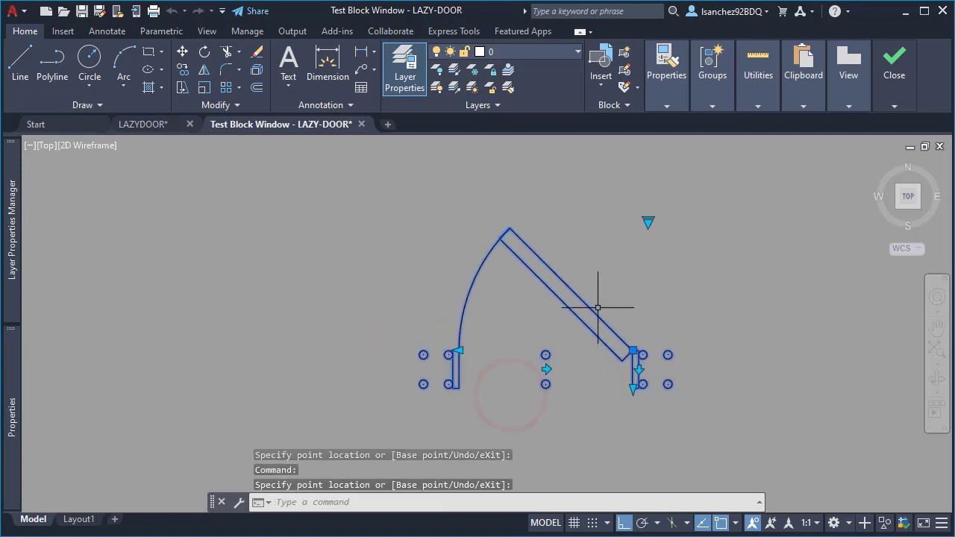
# Lengthen the flipped door's jambs downward and flip the door vertically back and forth to test its insertion point.
pyautogui.press('Escape')
pyautogui.click(597, 308)
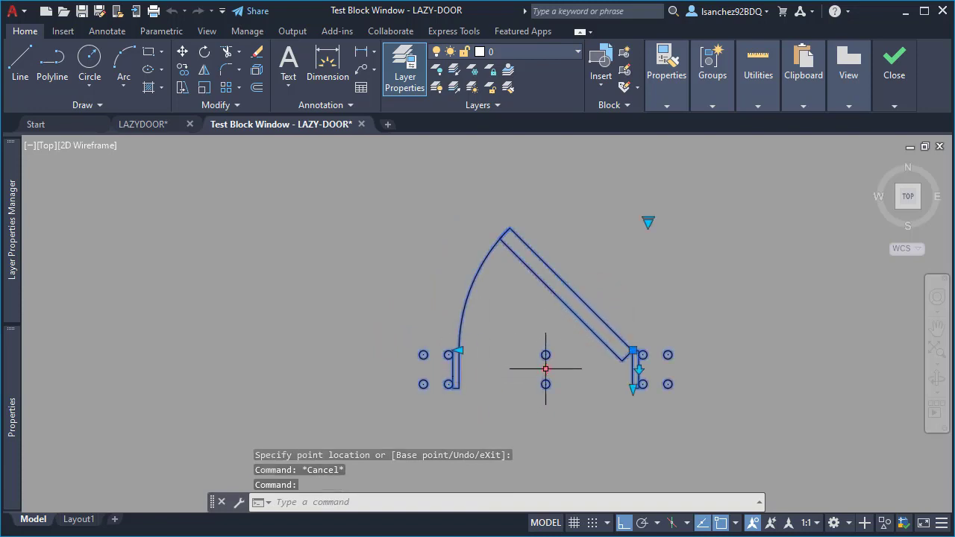
pyautogui.click(633, 388)
pyautogui.click(621, 421)
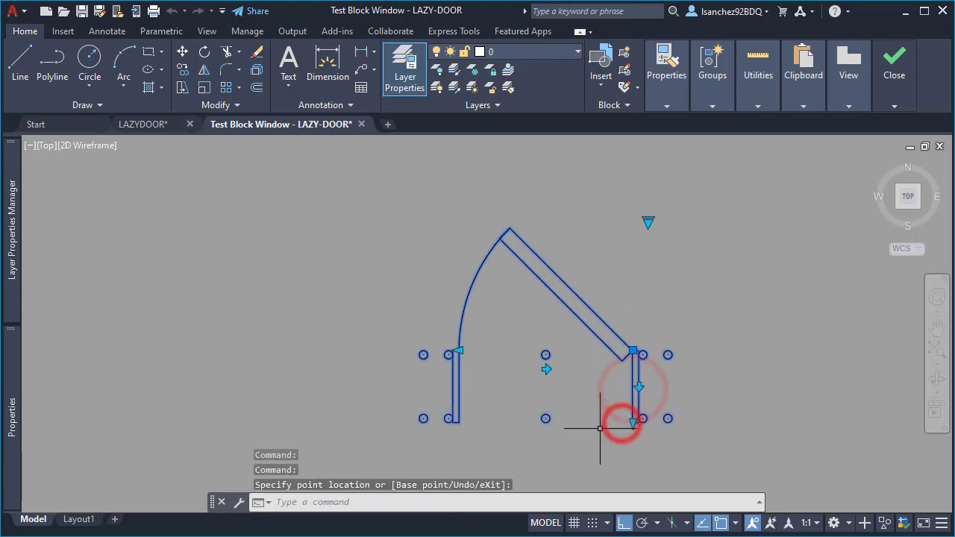
pyautogui.click(638, 388)
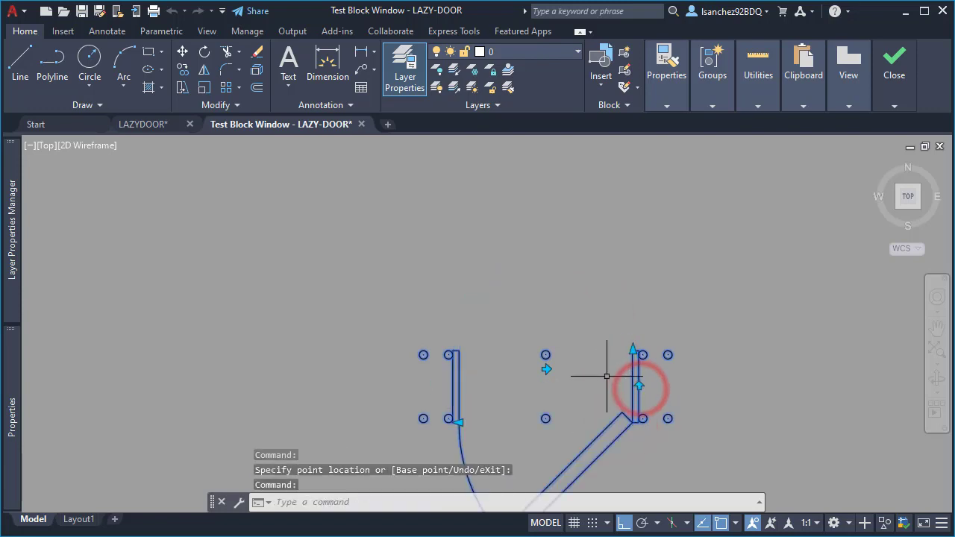
pyautogui.moveTo(600, 374); pyautogui.dragTo(588, 286, button='middle')
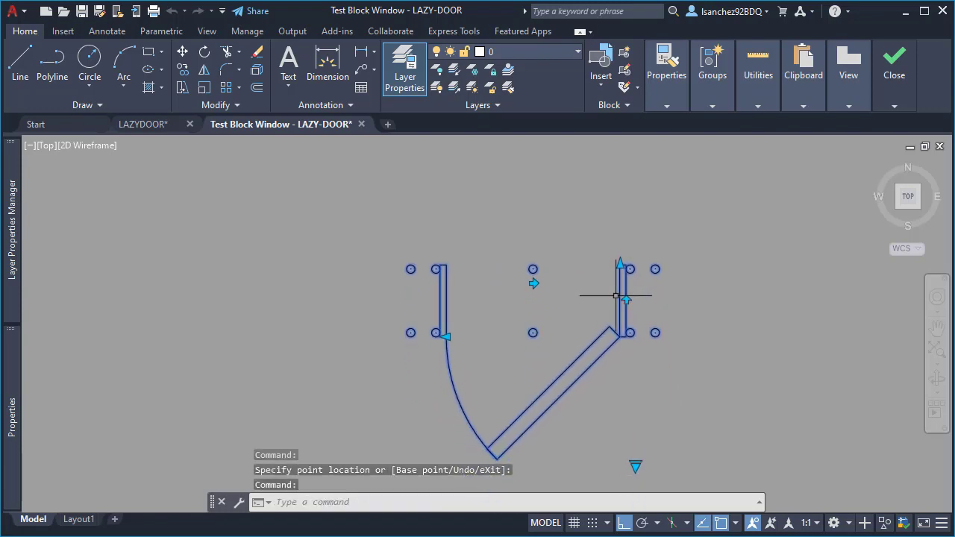
pyautogui.click(626, 300)
pyautogui.click(625, 300)
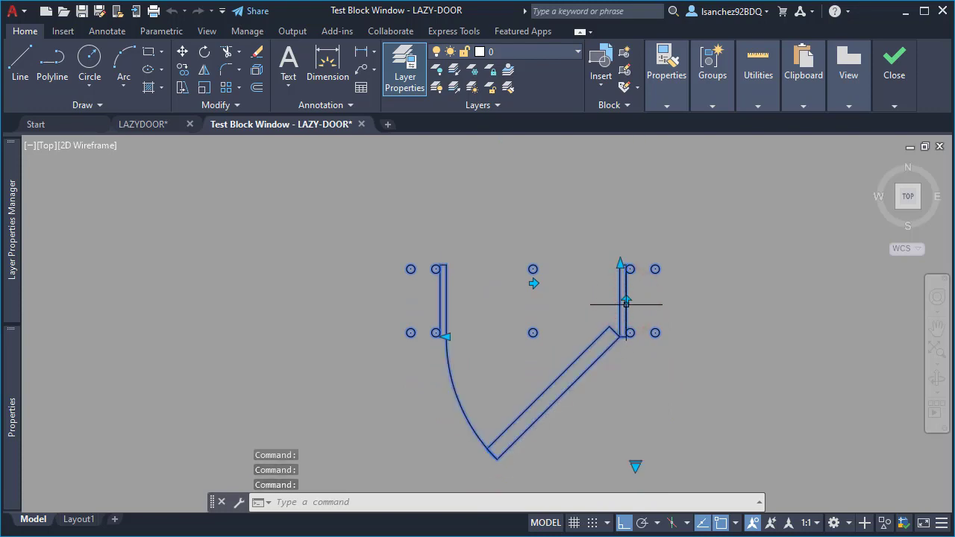
pyautogui.click(626, 300)
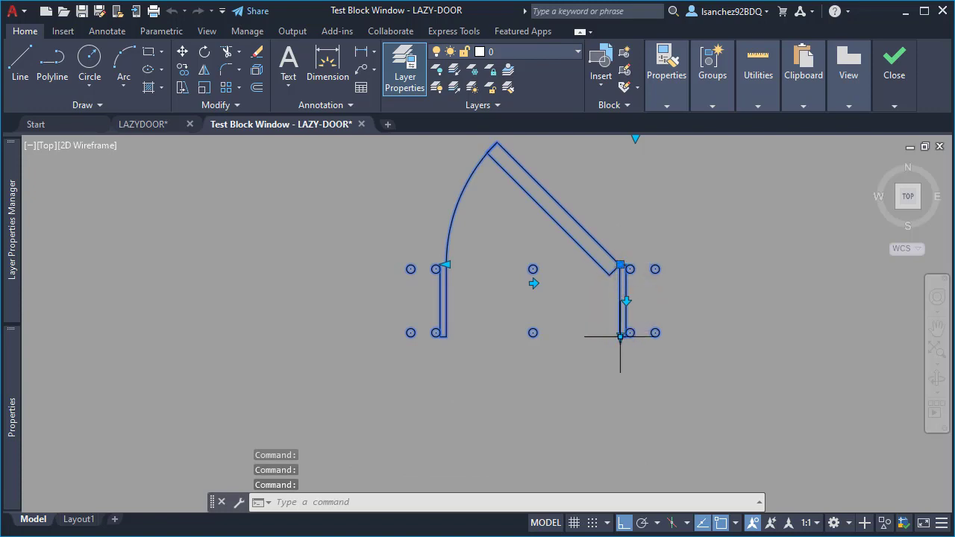
pyautogui.click(627, 300)
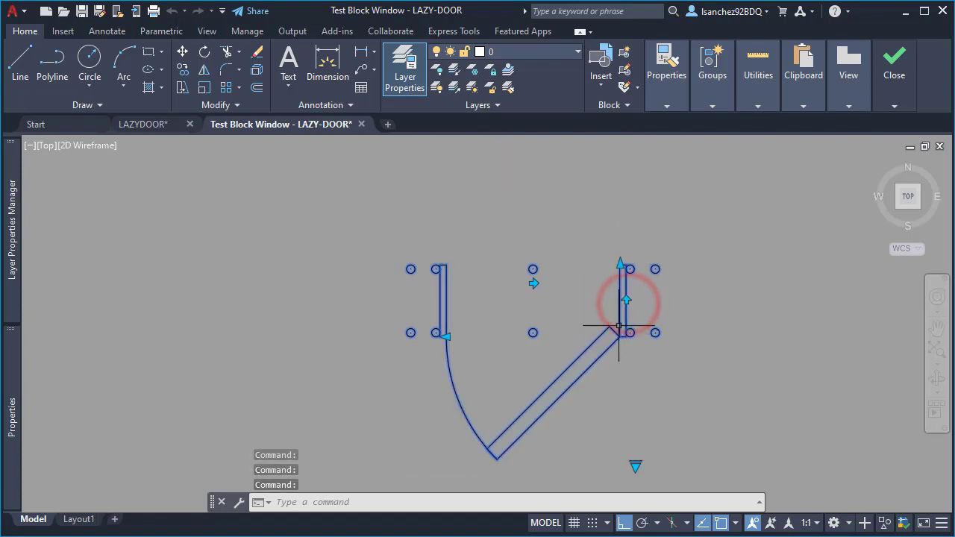
# Close the block test and modify the Flip state1 action's selection set to include the base point.
pyautogui.click(892, 93)
pyautogui.click(893, 151)
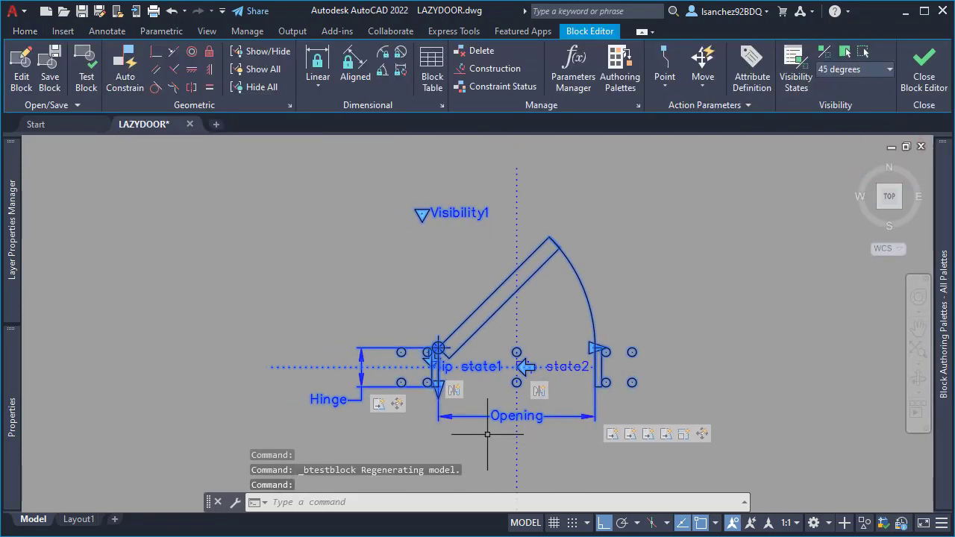
pyautogui.rightClick(453, 400)
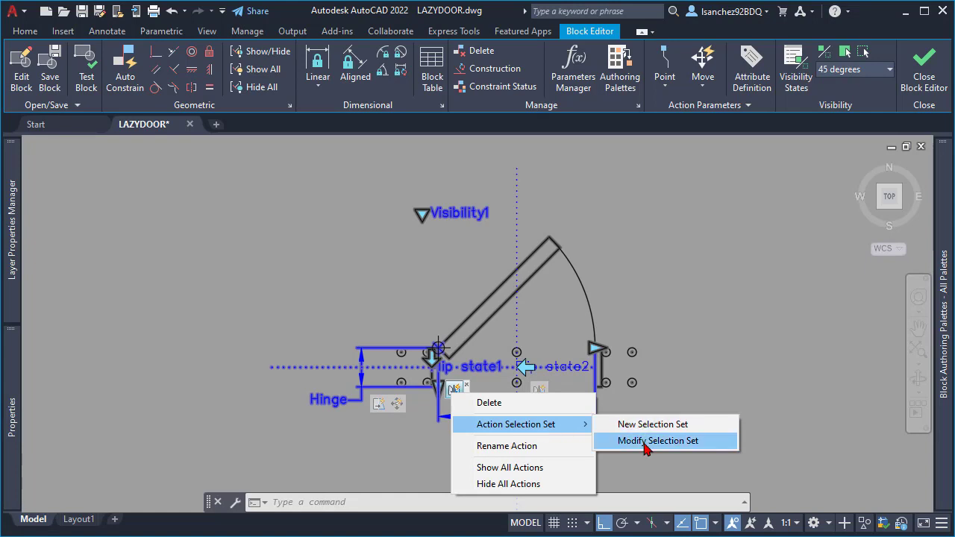
pyautogui.click(645, 441)
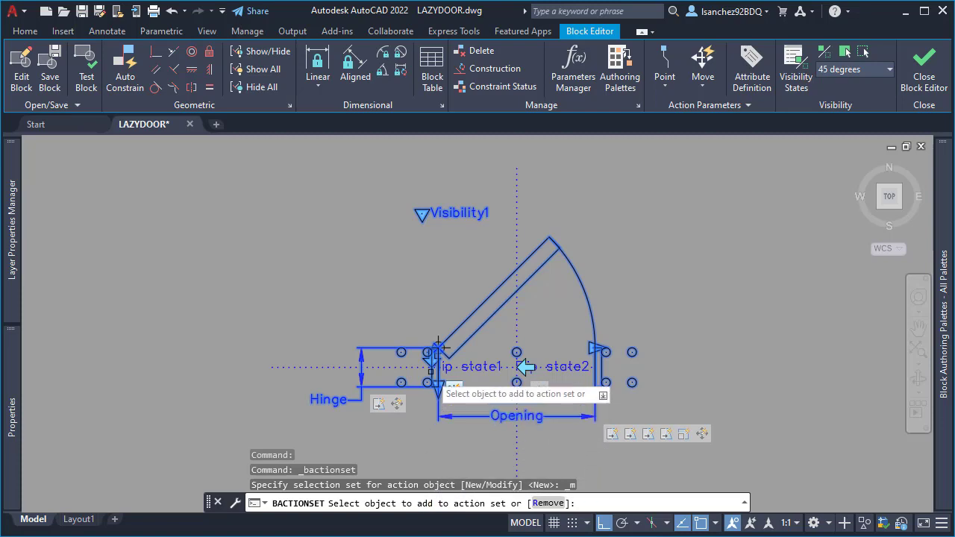
pyautogui.scroll(6, 435, 362)
pyautogui.click(449, 277)
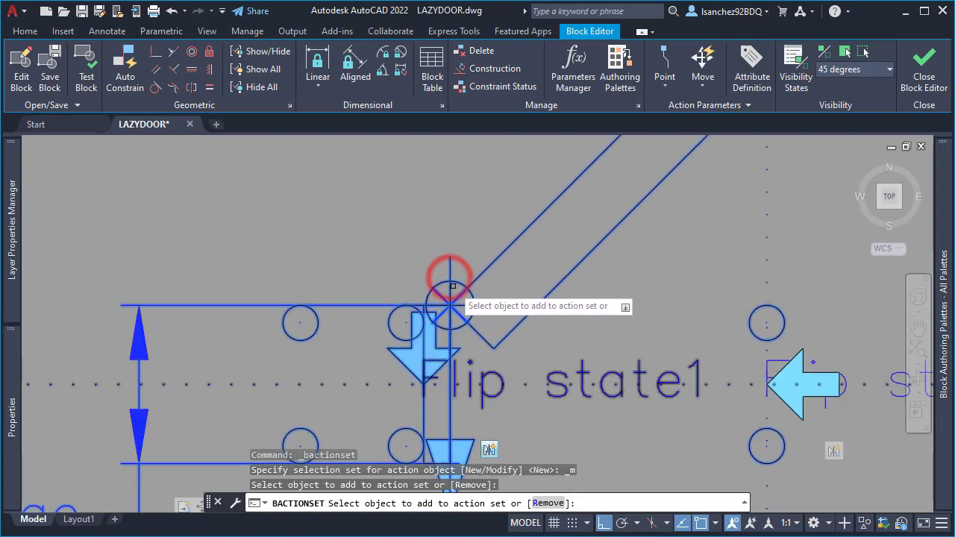
pyautogui.press('Return')
pyautogui.scroll(-6, 448, 302)
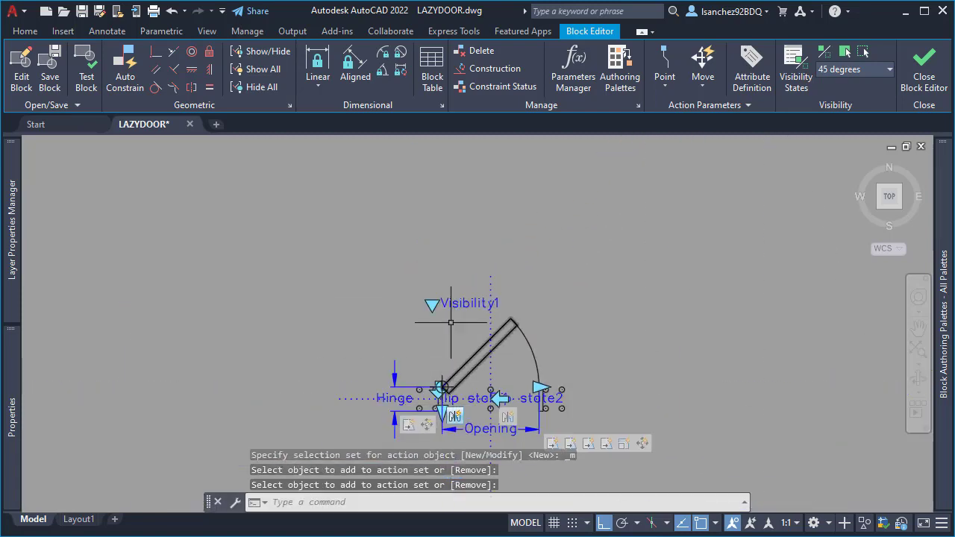
# Test the block again, lengthening the 45 degrees door's jambs and flipping it vertically to check the insertion point.
pyautogui.click(87, 75)
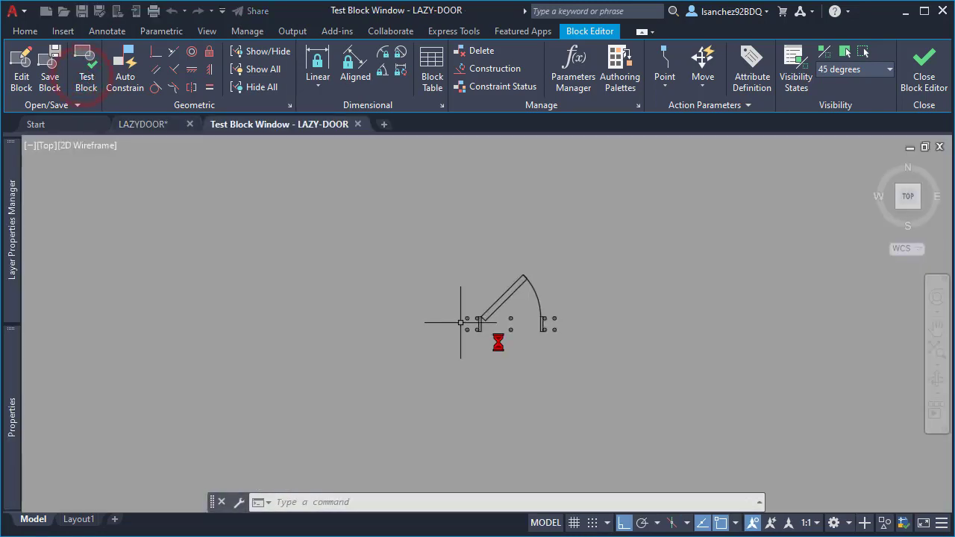
pyautogui.click(507, 292)
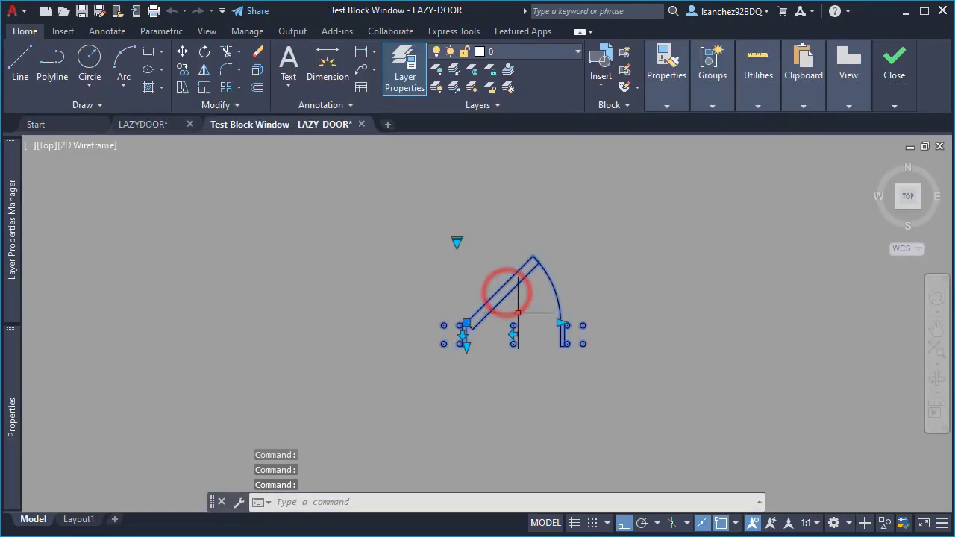
pyautogui.scroll(2, 521, 321)
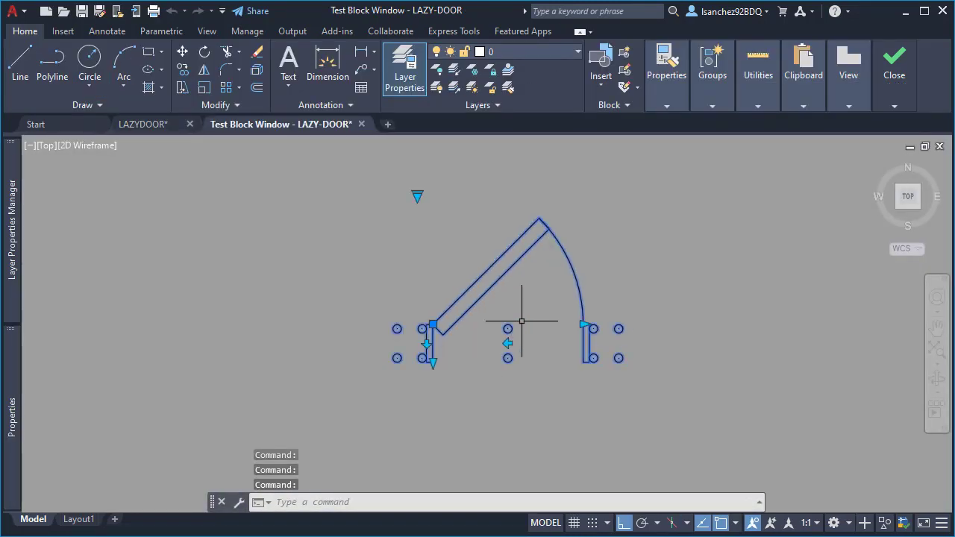
pyautogui.click(434, 363)
pyautogui.click(429, 397)
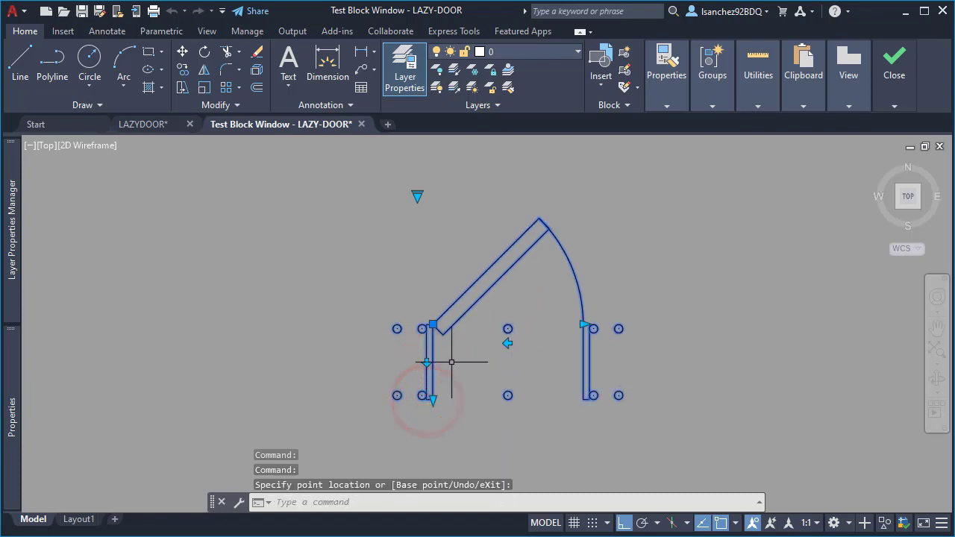
pyautogui.click(426, 363)
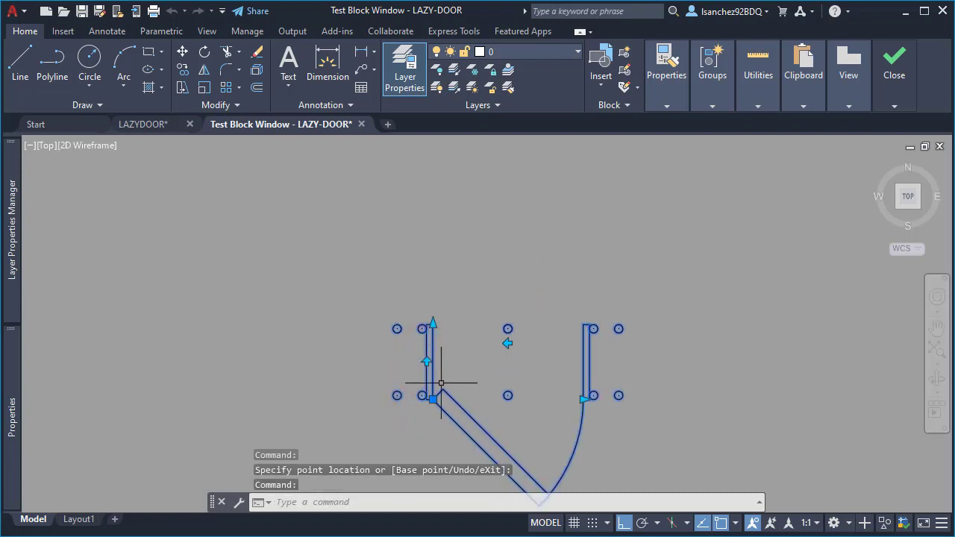
# Widen the opening of the vertically flipped door, and flip it horizontally and back to test the insertion point.
pyautogui.click(584, 399)
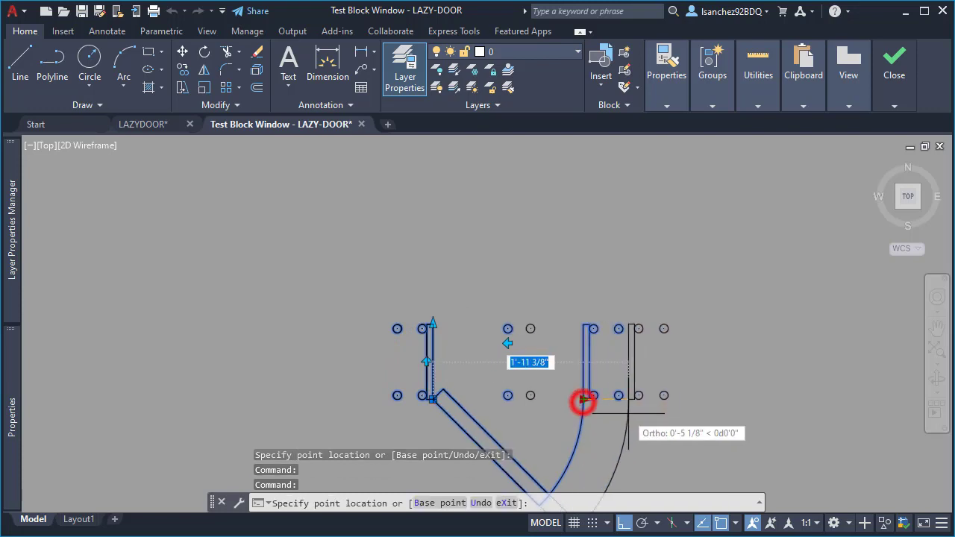
pyautogui.click(639, 411)
pyautogui.moveTo(589, 371); pyautogui.dragTo(543, 299, button='middle')
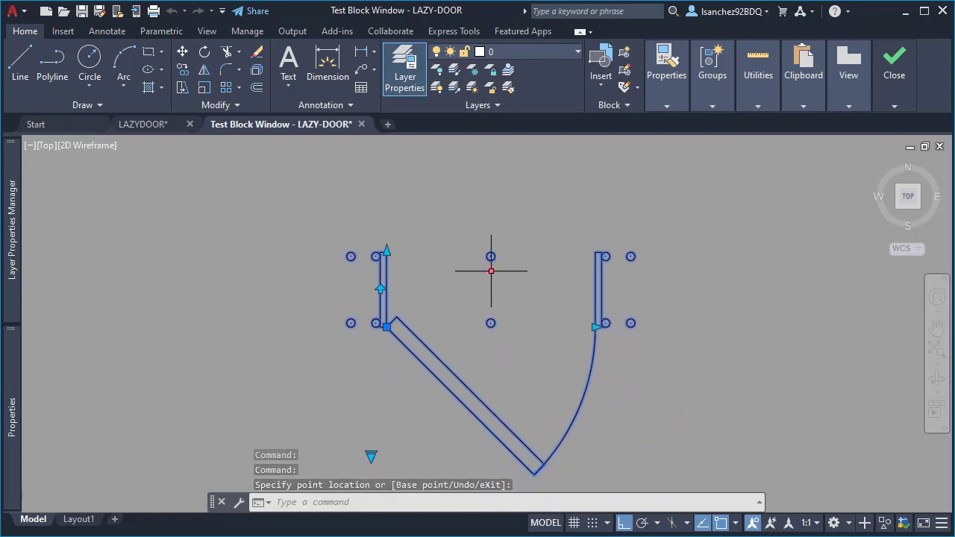
pyautogui.click(491, 271)
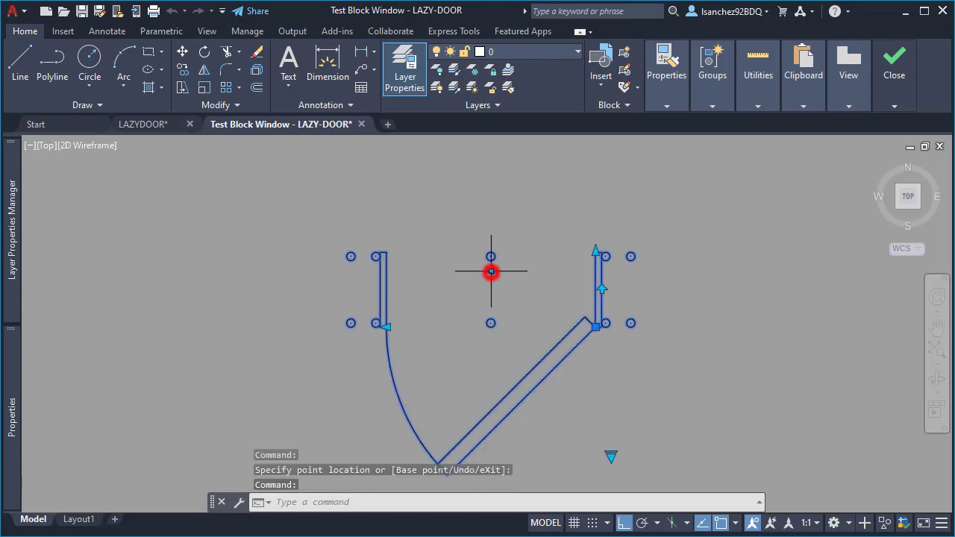
pyautogui.click(491, 271)
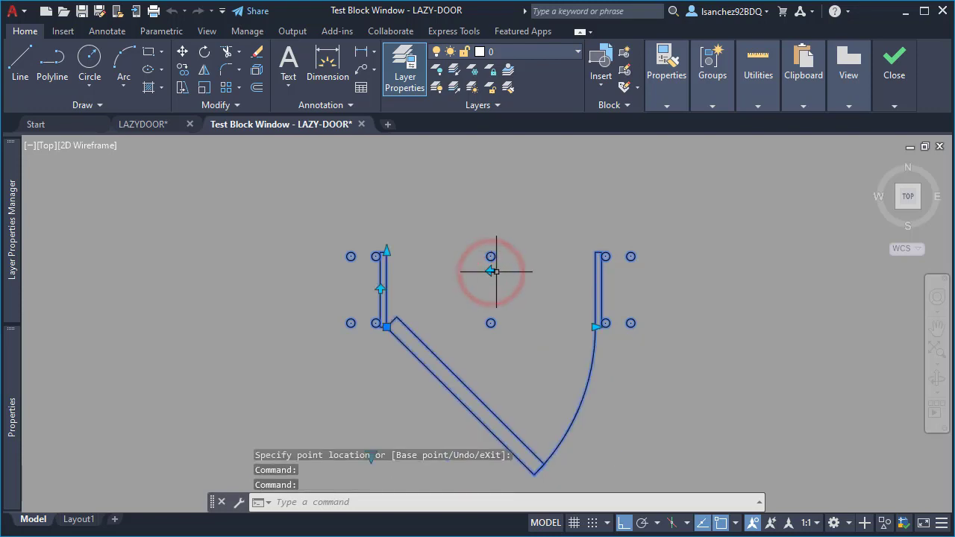
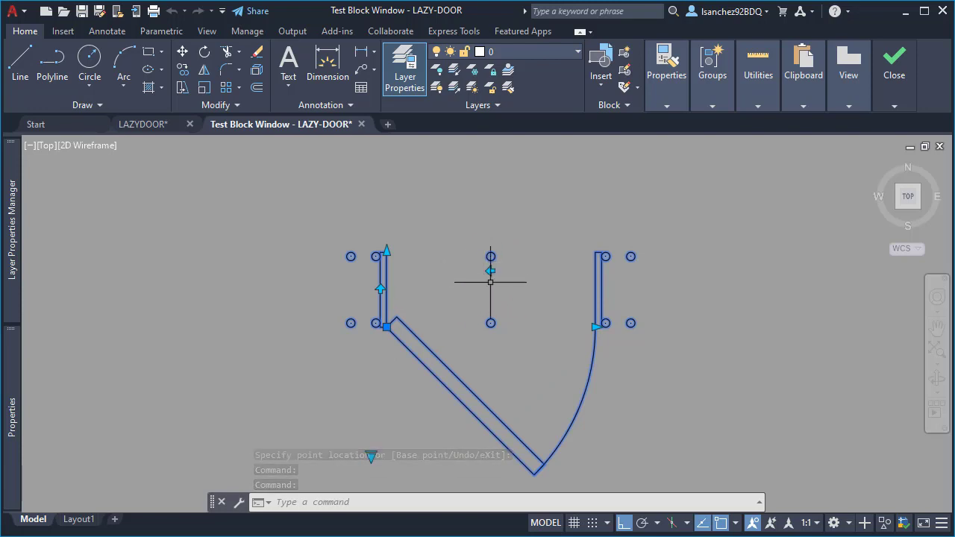
# Lengthen and shorten the vertically flipped door's jambs to test the centering of the horizontal flip grip.
pyautogui.click(387, 252)
pyautogui.click(387, 205)
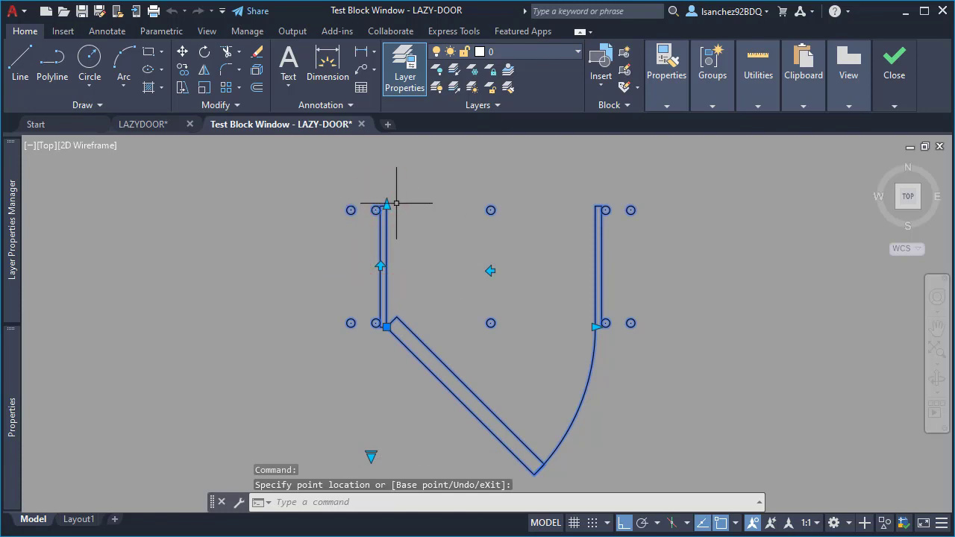
pyautogui.click(385, 206)
pyautogui.click(388, 184)
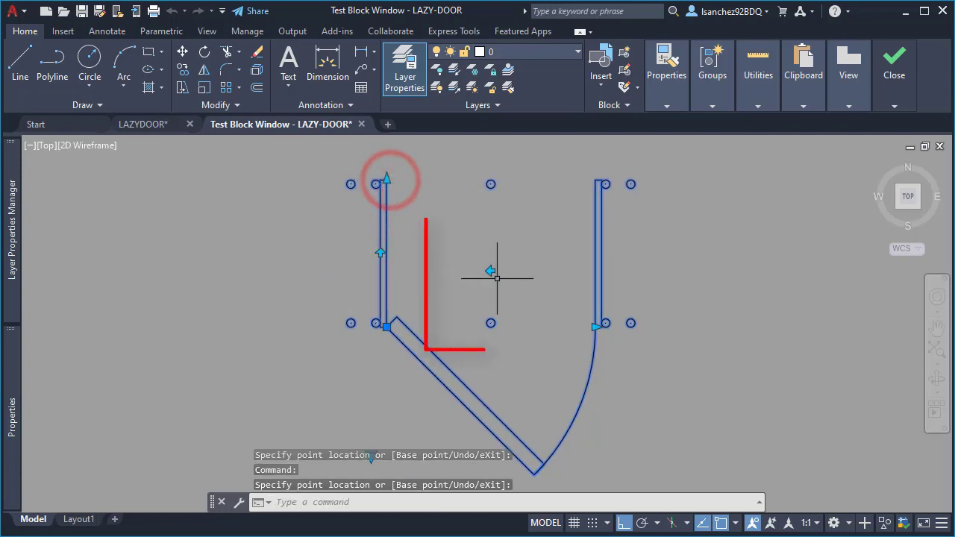
pyautogui.click(387, 181)
pyautogui.click(414, 272)
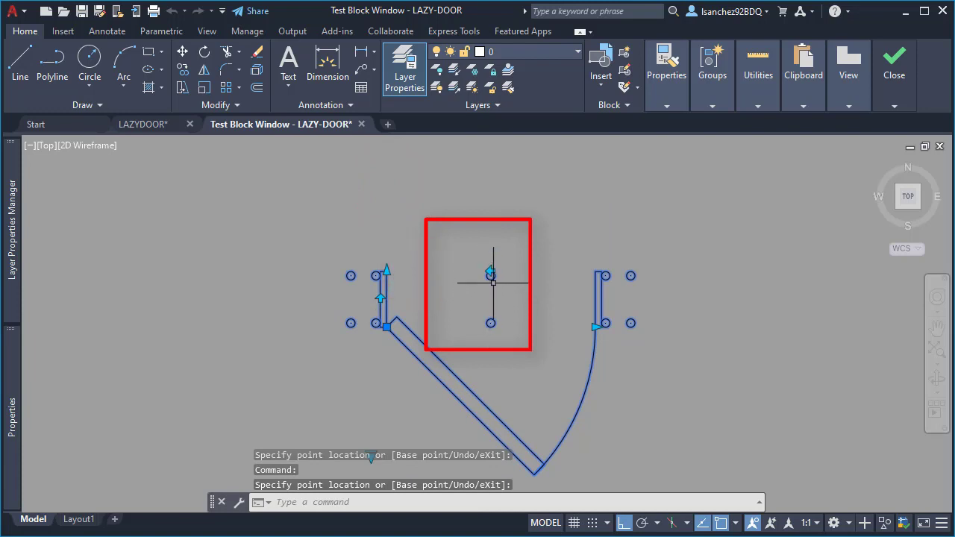
# Close the block test and give the Hinge parameter's Move action a new selection set containing the Flip state2 parameter and its grip.
pyautogui.click(893, 65)
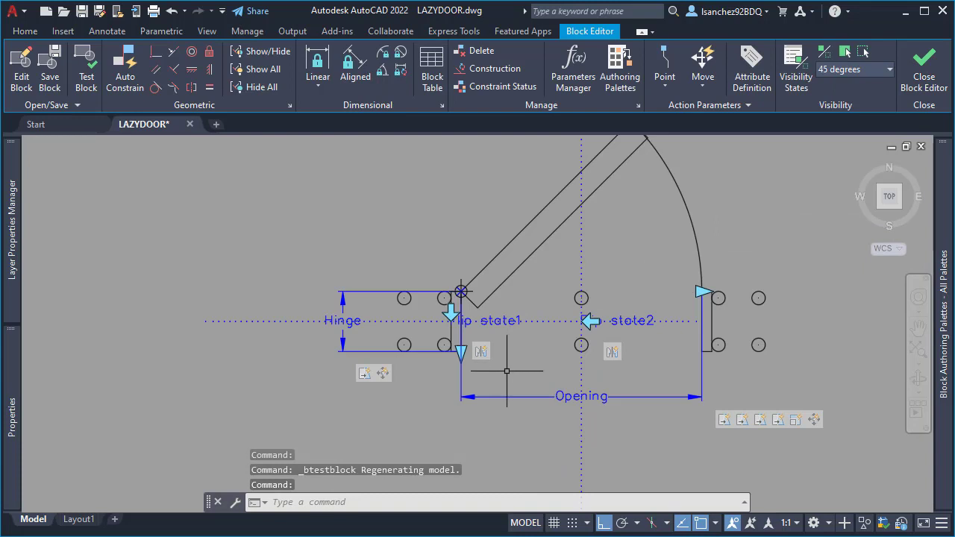
pyautogui.moveTo(515, 362); pyautogui.dragTo(498, 385, button='middle')
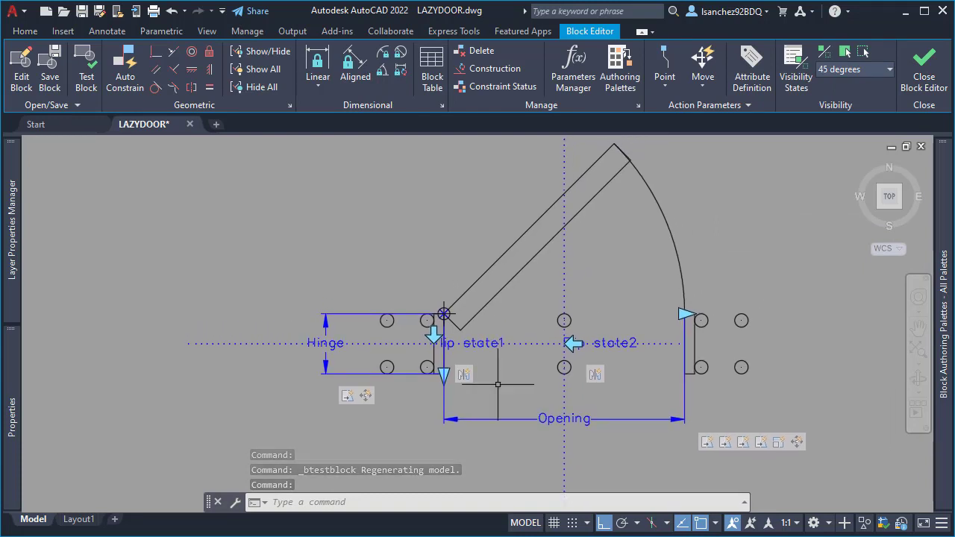
pyautogui.click(365, 398)
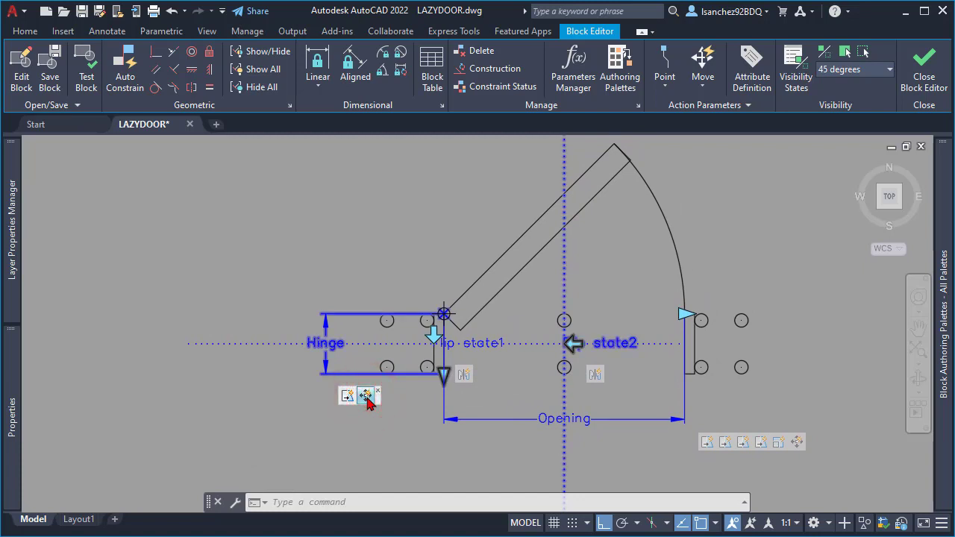
pyautogui.rightClick(366, 398)
pyautogui.moveTo(431, 429)
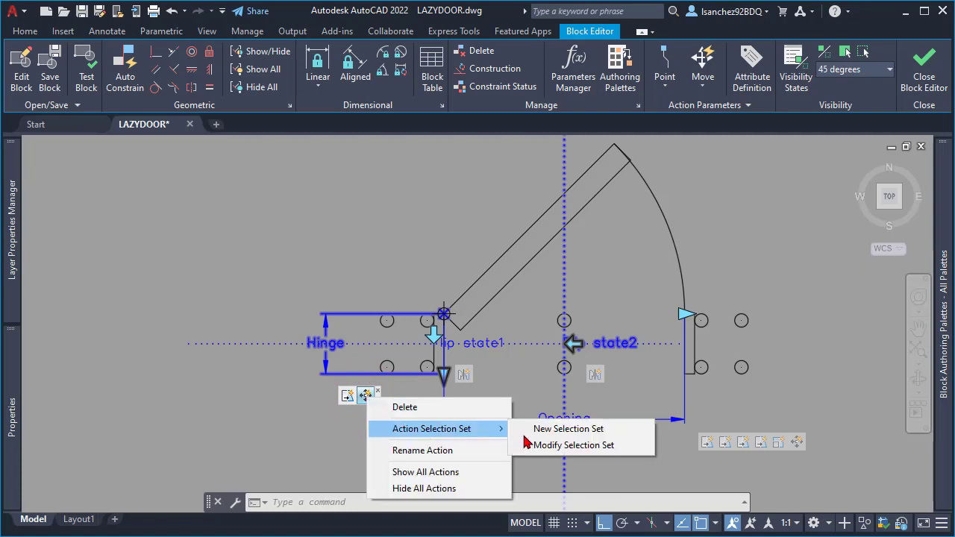
pyautogui.click(572, 429)
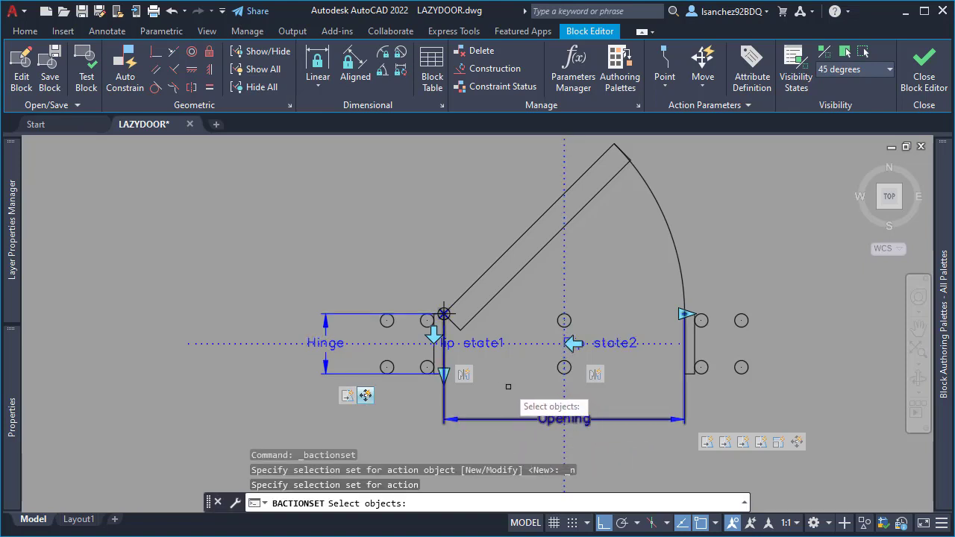
pyautogui.click(564, 340)
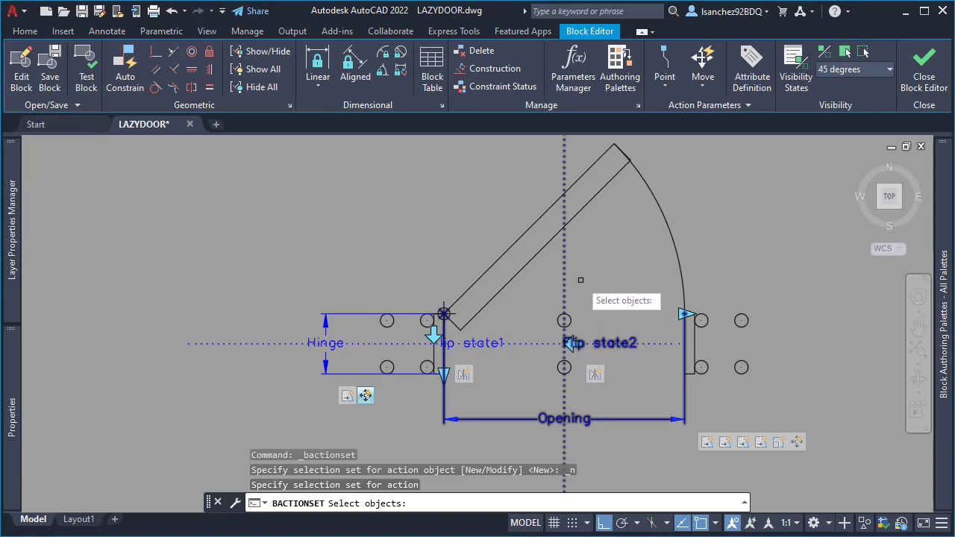
pyautogui.click(580, 277)
pyautogui.click(556, 275)
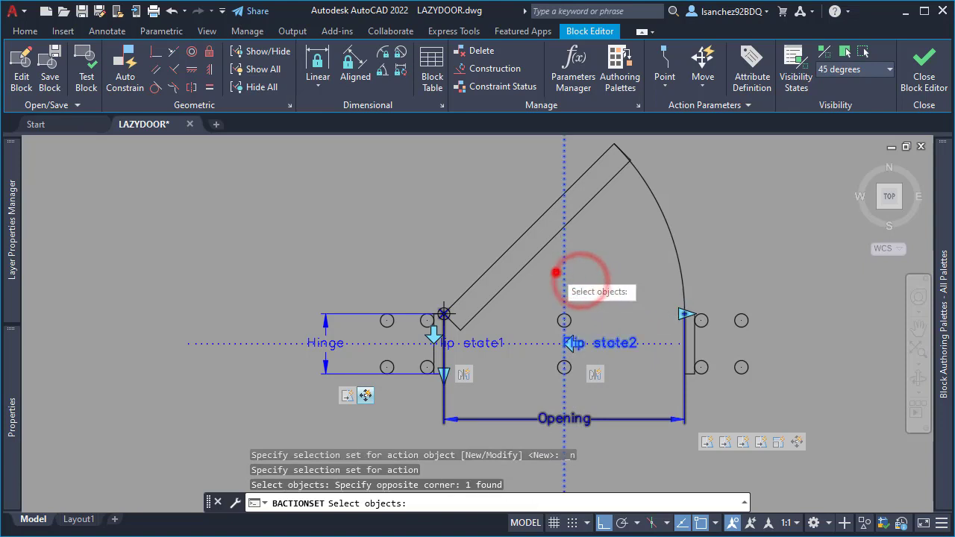
pyautogui.scroll(4, 573, 356)
pyautogui.click(573, 352)
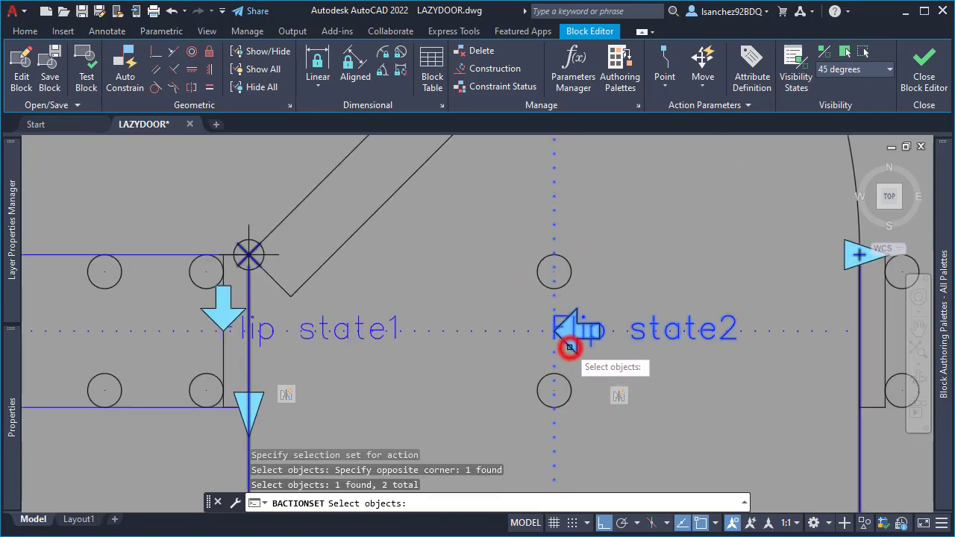
pyautogui.scroll(-2, 641, 366)
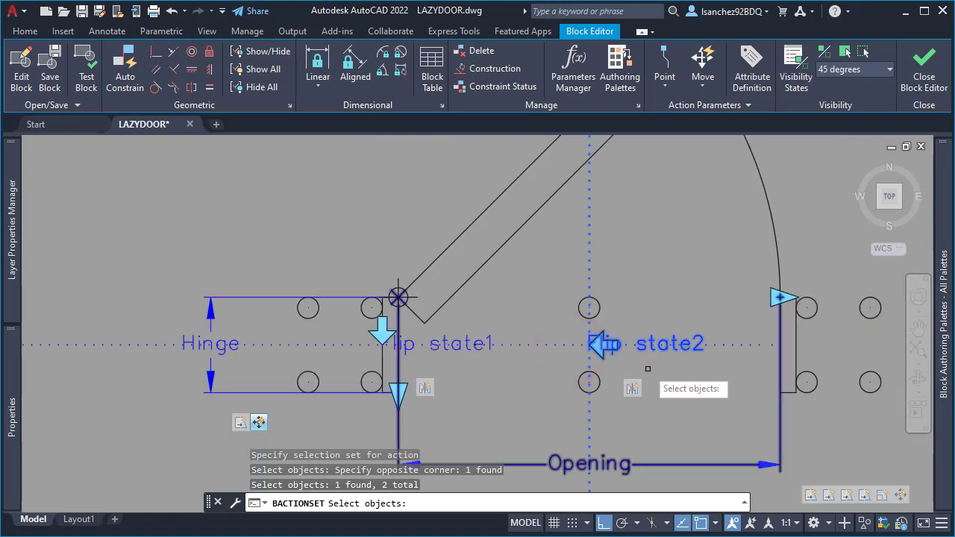
# Add the Flip state1 parameter and its grip to the Hinge Move action's selection set and finish the selection.
pyautogui.click(330, 346)
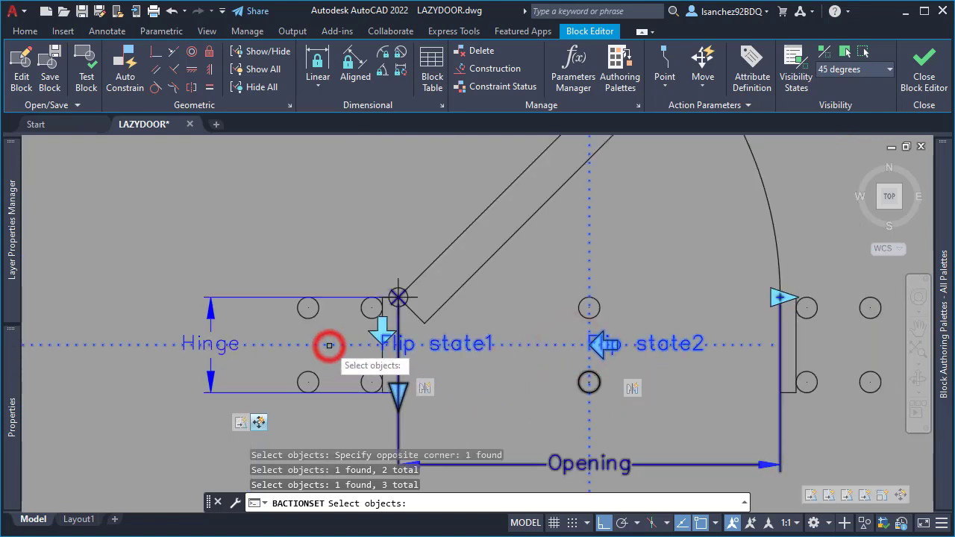
pyautogui.click(368, 332)
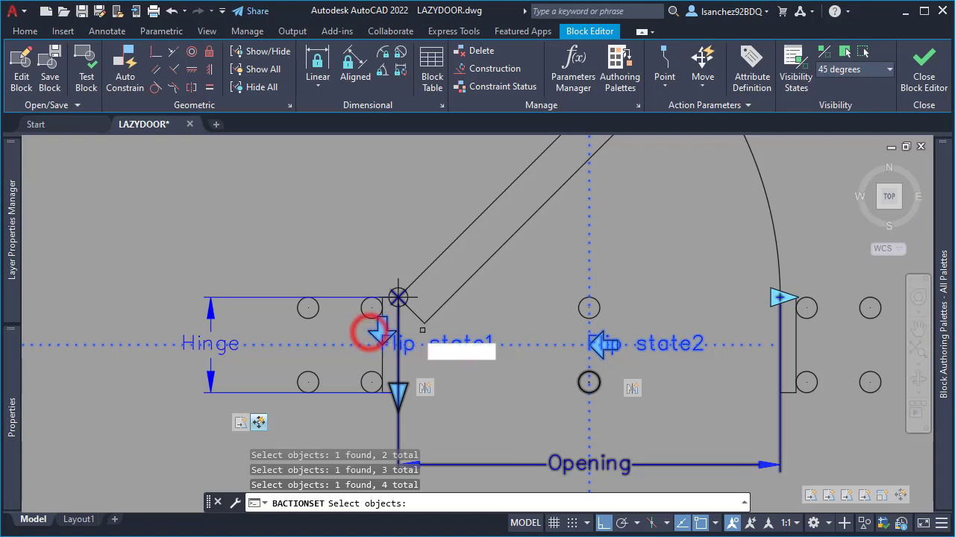
pyautogui.press('Return')
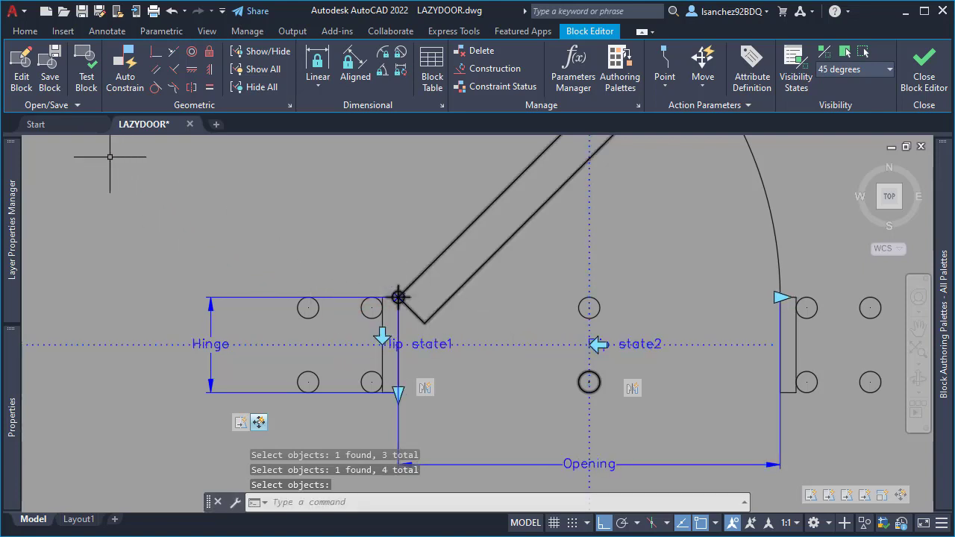
# Test the block again, widening the 45 degrees door's opening and lengthening its jambs to check that both flip grips stay centered.
pyautogui.click(87, 76)
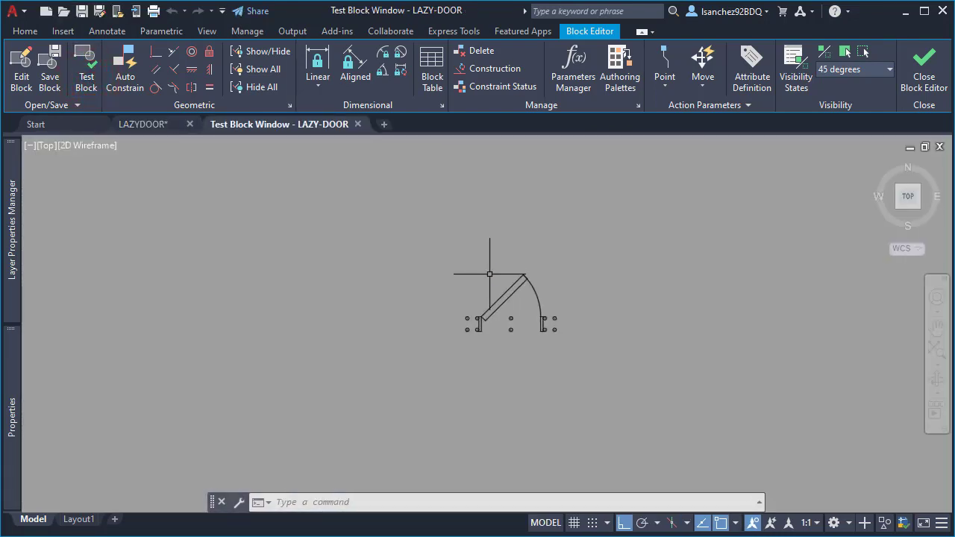
pyautogui.click(505, 300)
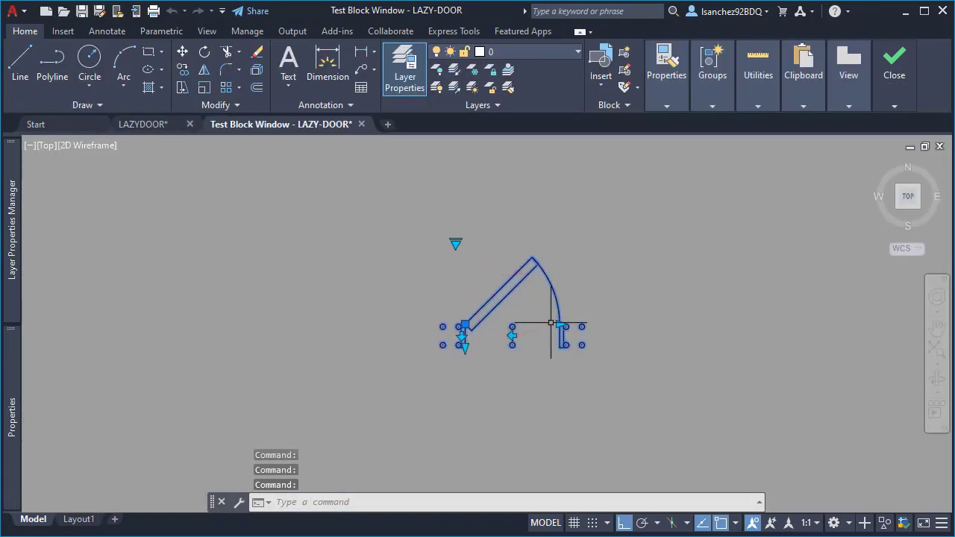
pyautogui.click(560, 324)
pyautogui.click(591, 314)
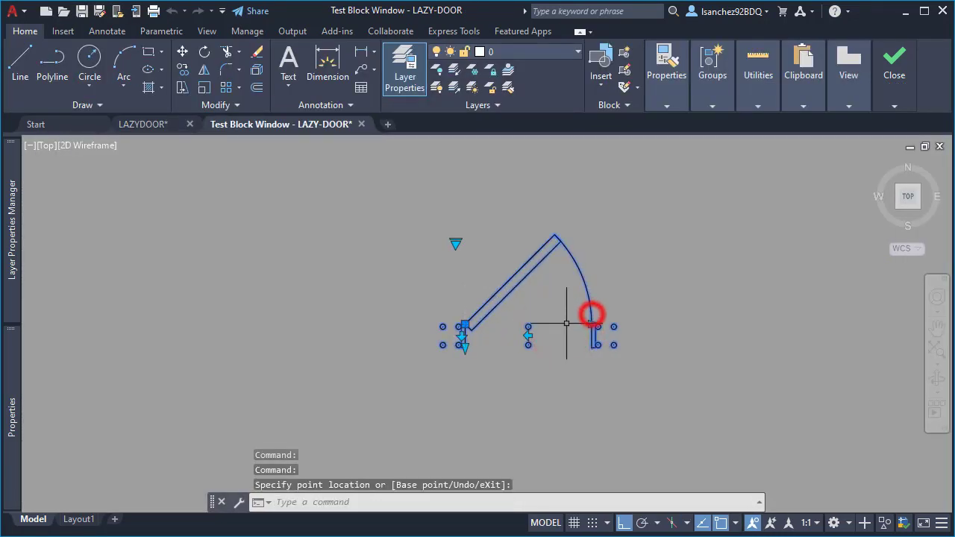
pyautogui.click(464, 345)
pyautogui.click(464, 369)
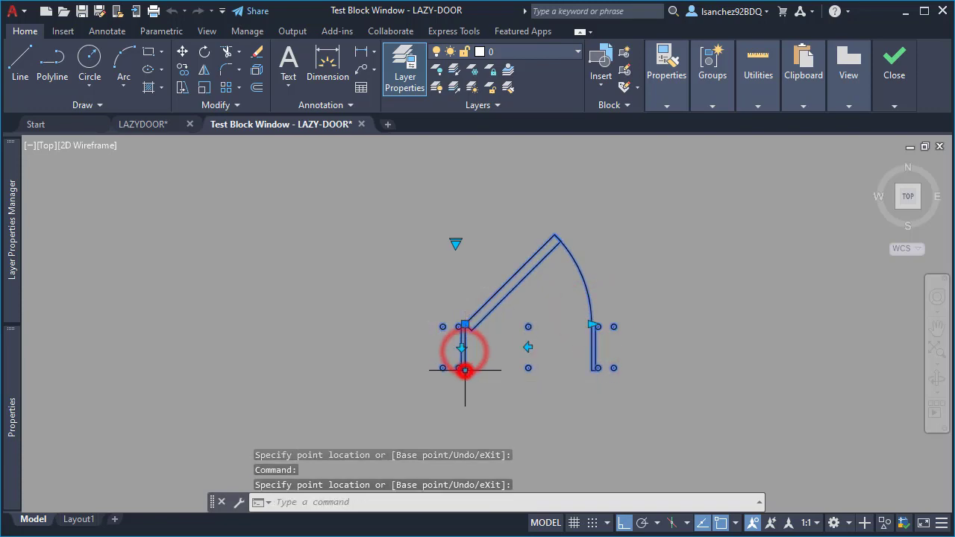
pyautogui.scroll(2, 480, 371)
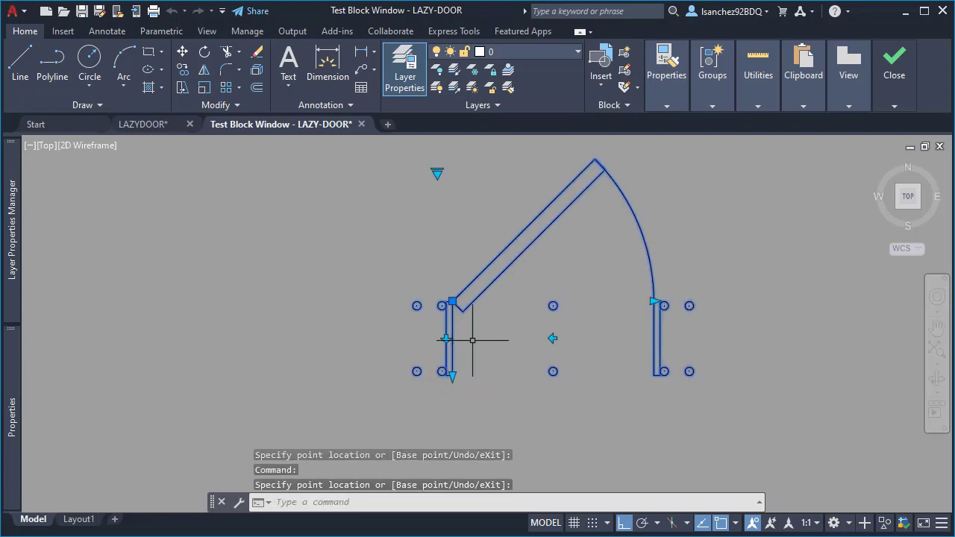
pyautogui.click(453, 375)
pyautogui.click(457, 391)
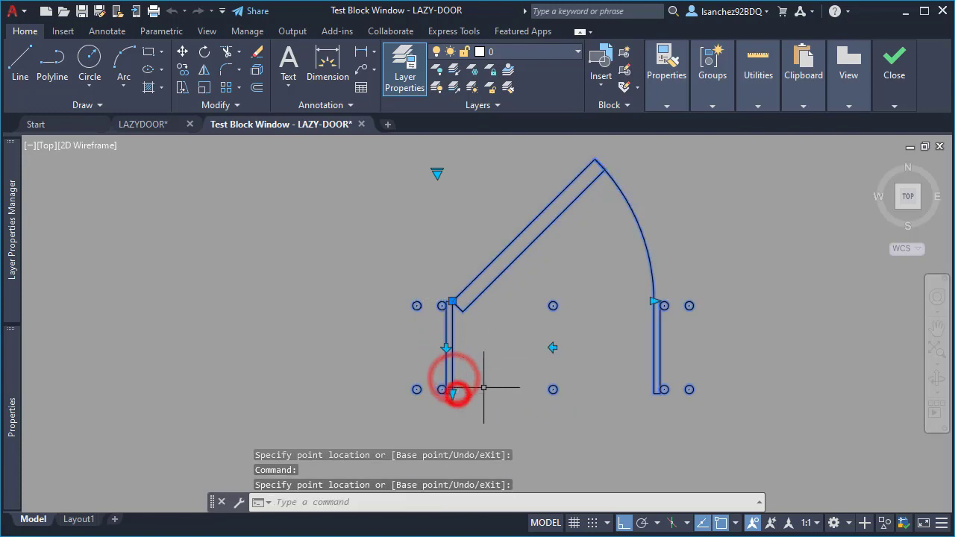
pyautogui.scroll(-2, 473, 360)
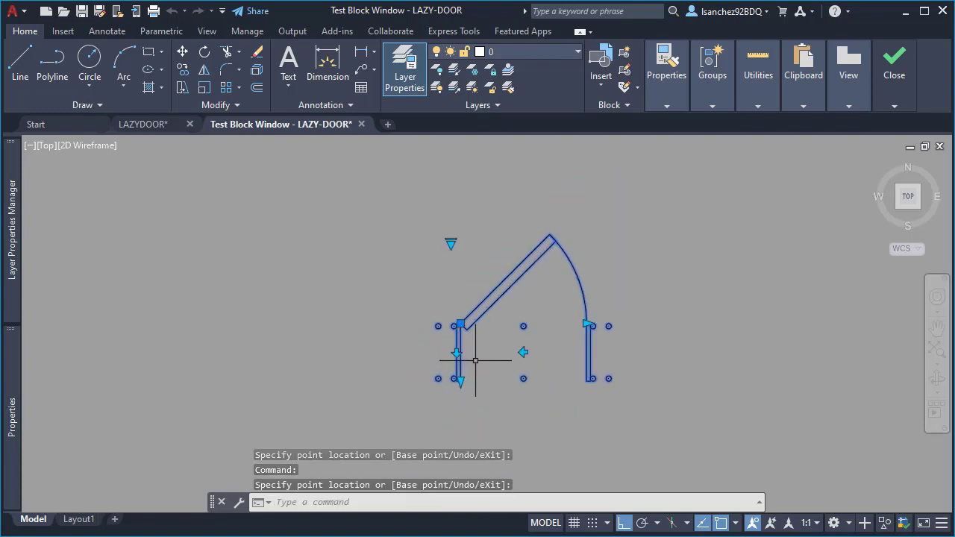
# Flip the door vertically and lengthen its jambs twice to test the centering of both flip grips.
pyautogui.click(457, 352)
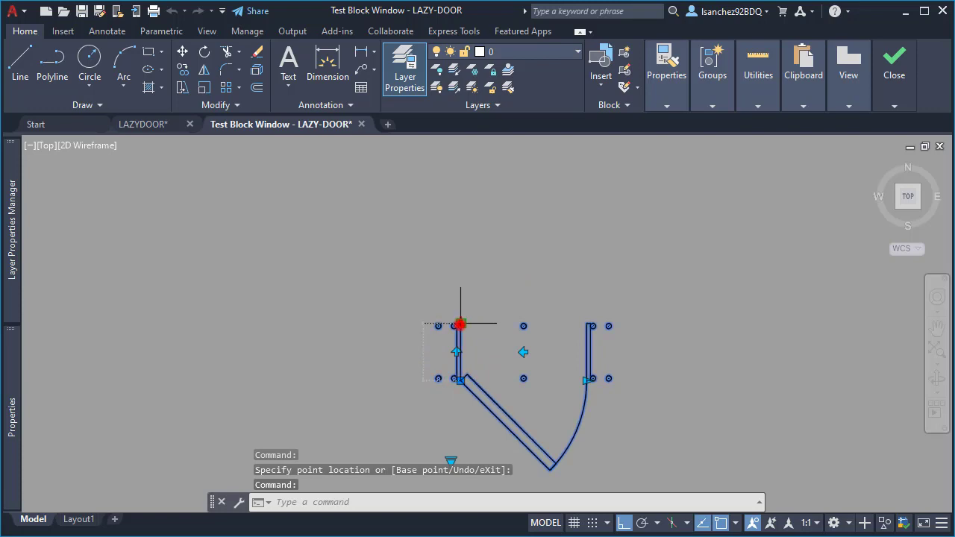
pyautogui.click(460, 324)
pyautogui.click(460, 302)
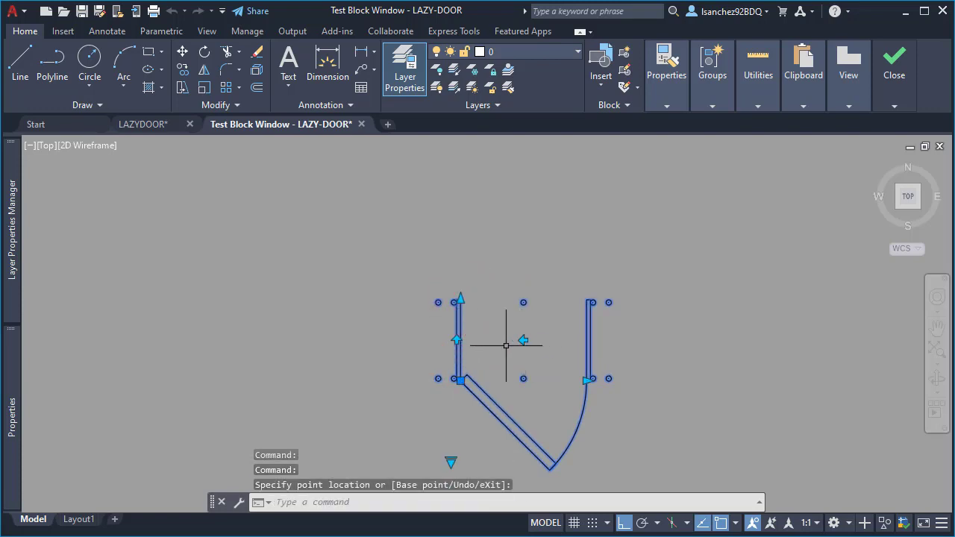
pyautogui.click(460, 299)
pyautogui.click(461, 272)
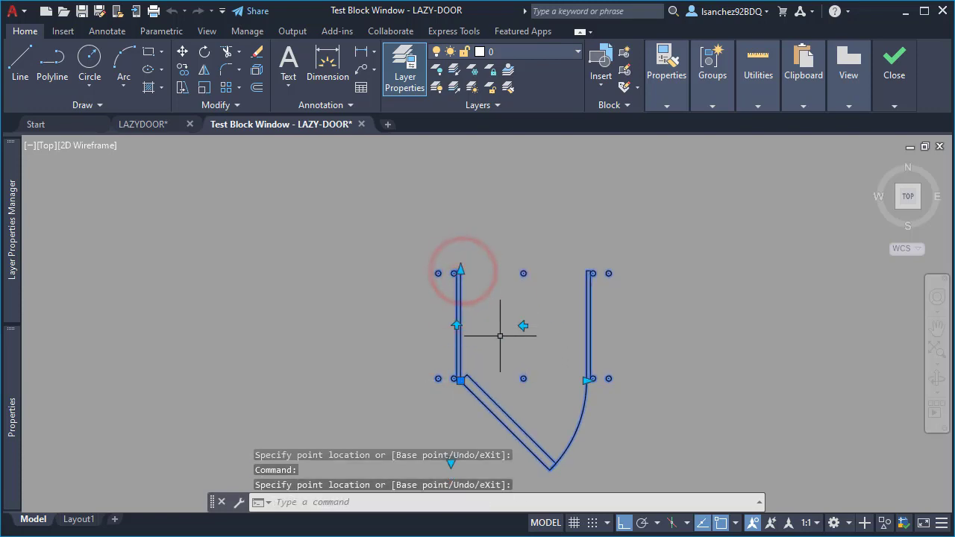
# Widen the vertically flipped door's opening, flip it horizontally, and widen and narrow the opening to test the mirrored door.
pyautogui.click(586, 380)
pyautogui.click(656, 383)
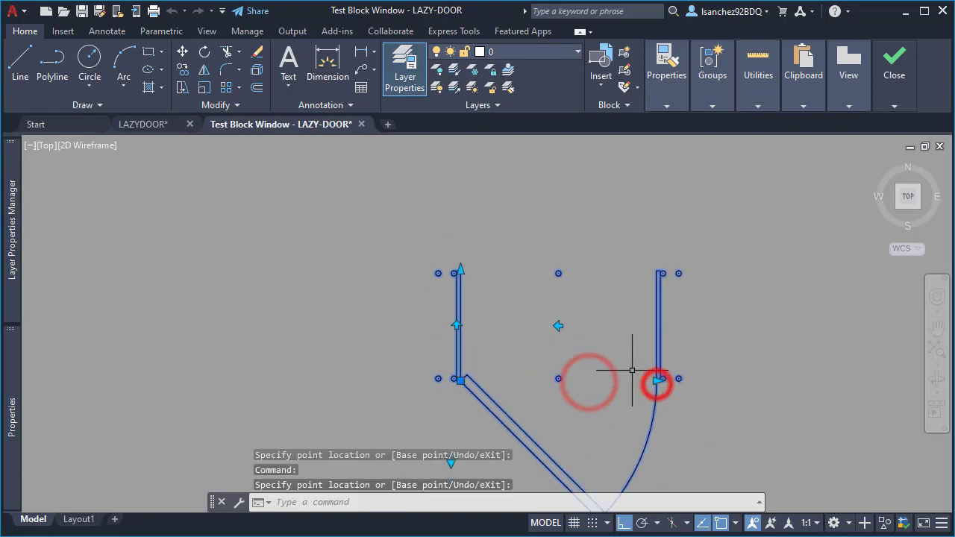
pyautogui.scroll(-2, 544, 317)
pyautogui.click(550, 323)
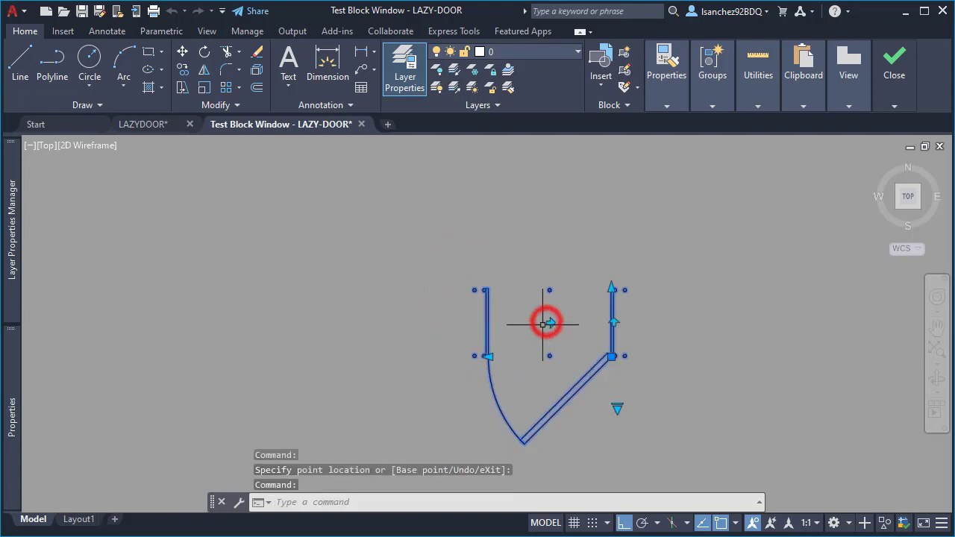
pyautogui.click(486, 361)
pyautogui.click(448, 365)
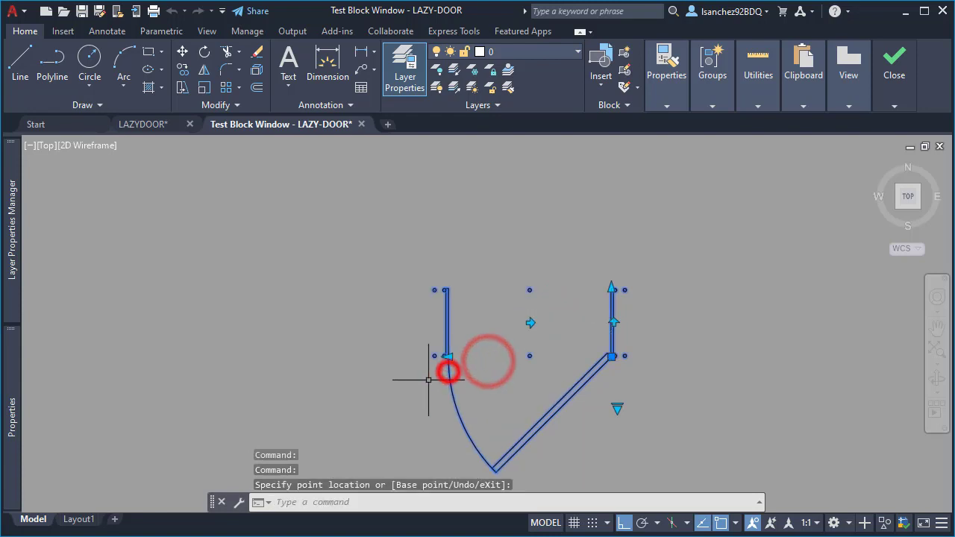
pyautogui.click(452, 358)
pyautogui.click(483, 357)
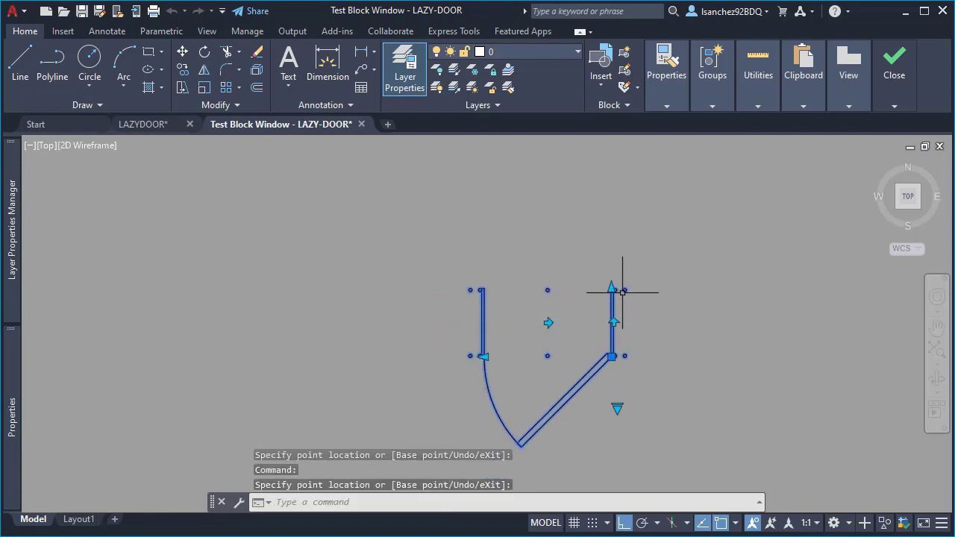
# Flip the mirrored door vertically and back, and shorten its jambs to test the insertion point and flip grips.
pyautogui.click(614, 323)
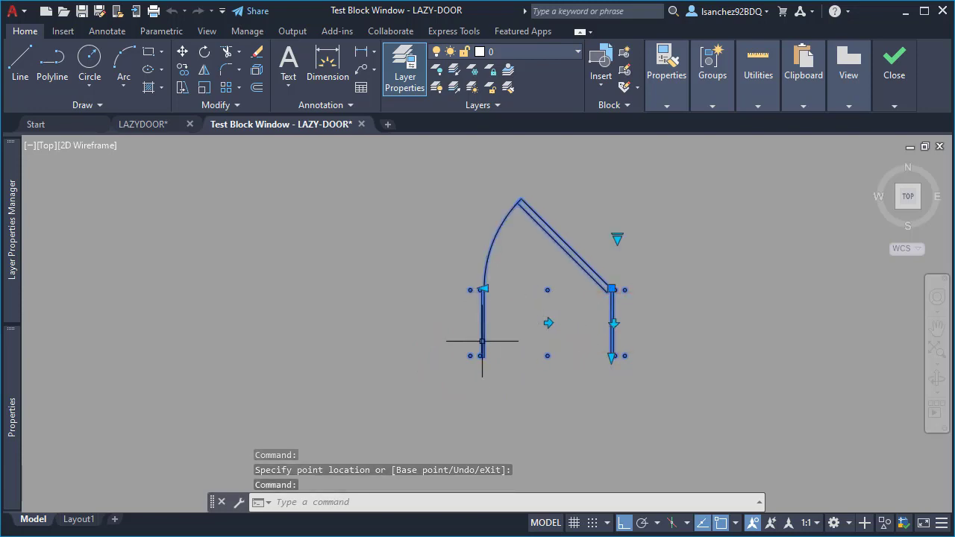
pyautogui.click(613, 323)
pyautogui.scroll(2, 583, 341)
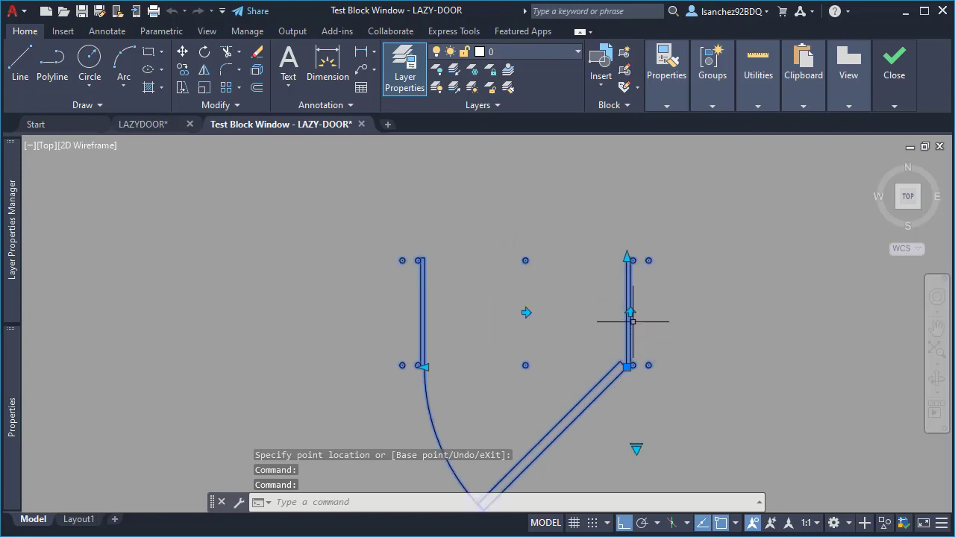
pyautogui.click(628, 260)
pyautogui.click(599, 309)
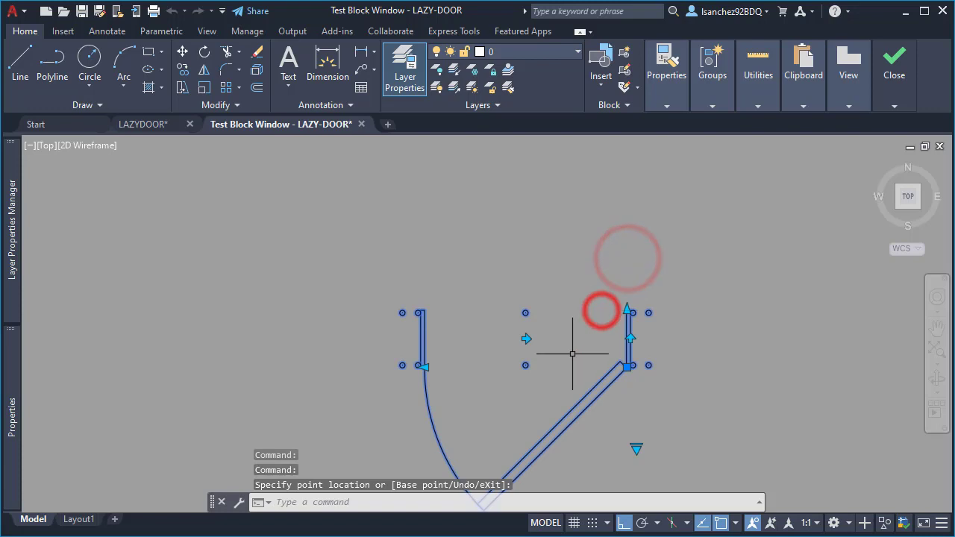
pyautogui.scroll(-2, 571, 349)
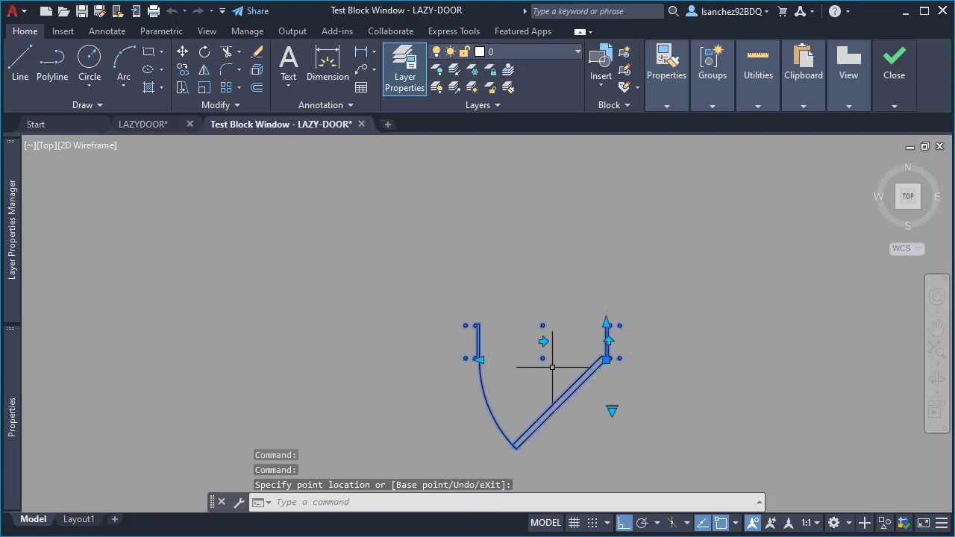
# Switch the test door to the fully open visibility state, and narrow and widen its opening.
pyautogui.click(612, 410)
pyautogui.click(664, 450)
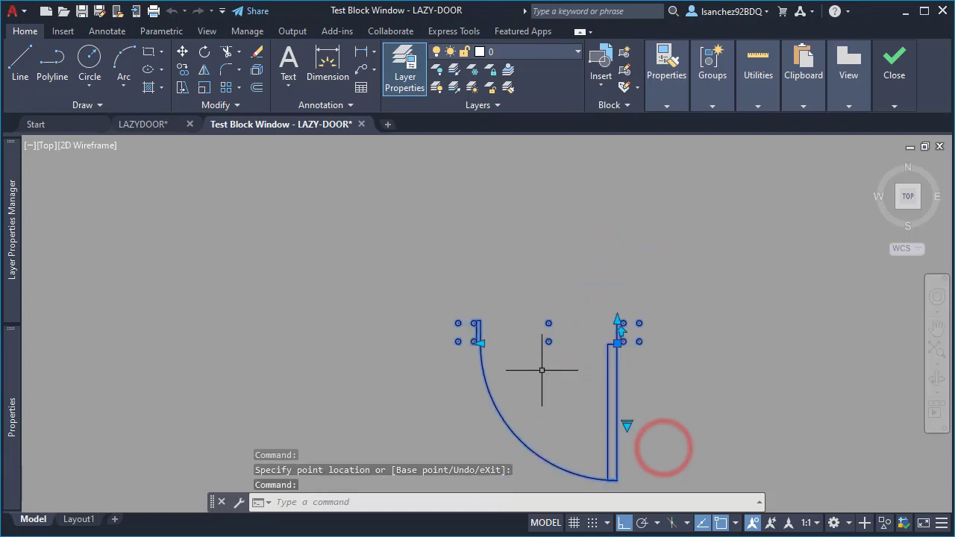
pyautogui.click(484, 345)
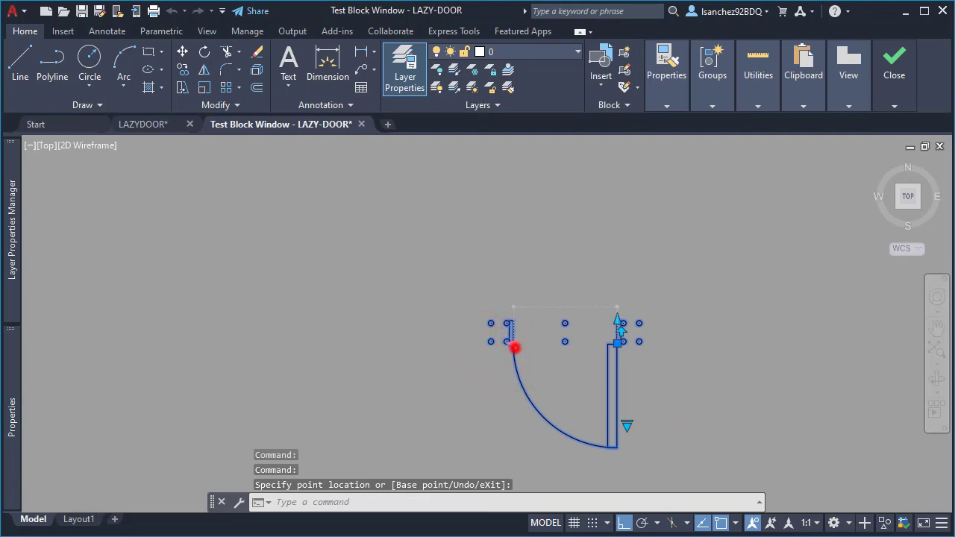
pyautogui.click(515, 347)
pyautogui.moveTo(569, 366); pyautogui.dragTo(565, 326, button='middle')
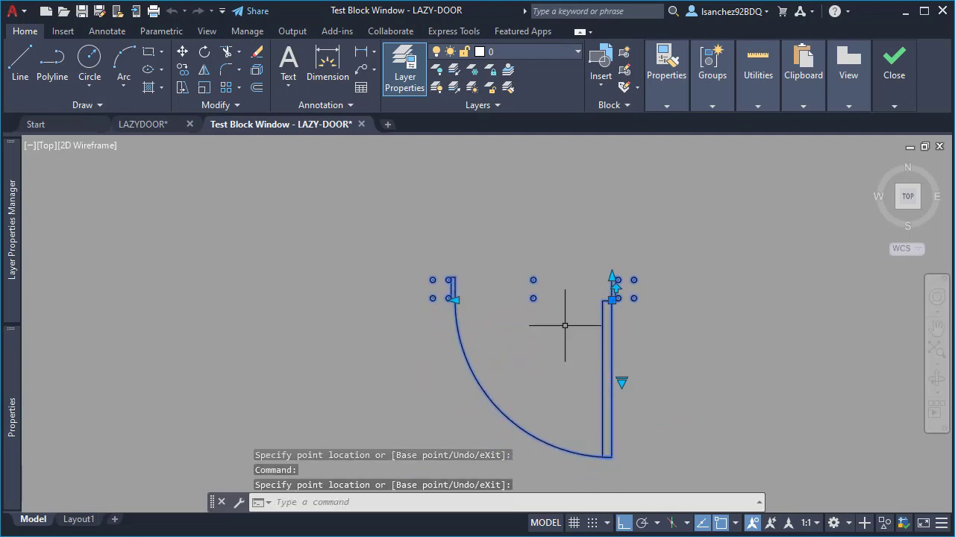
# Lengthen the fully open door's jambs and flip it vertically to test the flip grip's centering.
pyautogui.click(610, 276)
pyautogui.click(610, 240)
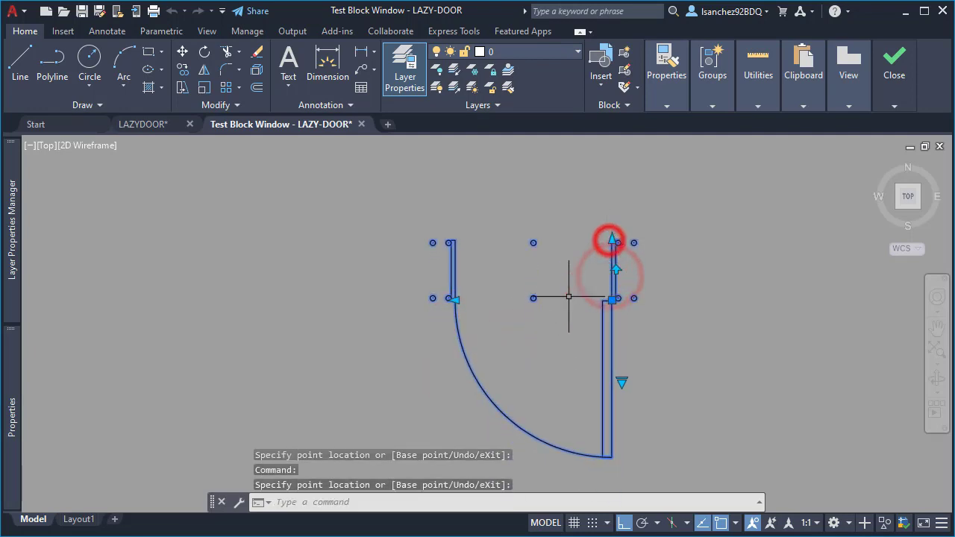
pyautogui.click(616, 269)
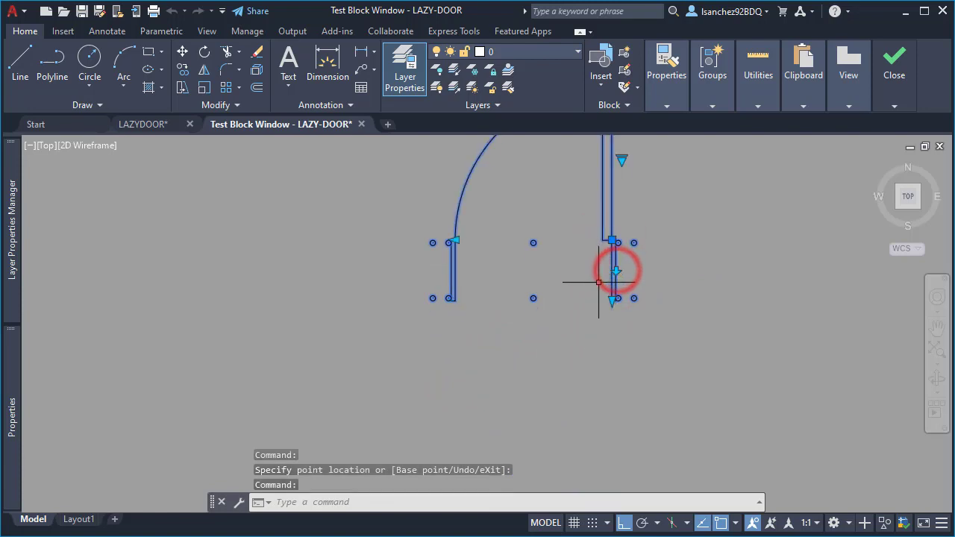
# Lengthen the jambs of the 90 degrees door and widen its opening to test the stretch grips.
pyautogui.moveTo(600, 283); pyautogui.dragTo(596, 374, button='middle')
pyautogui.scroll(-2, 598, 375)
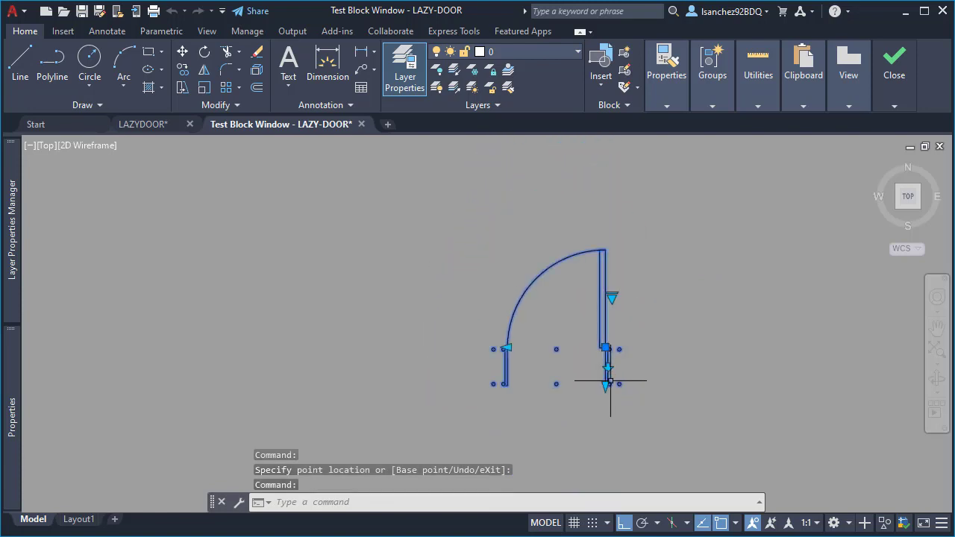
pyautogui.click(608, 385)
pyautogui.click(605, 405)
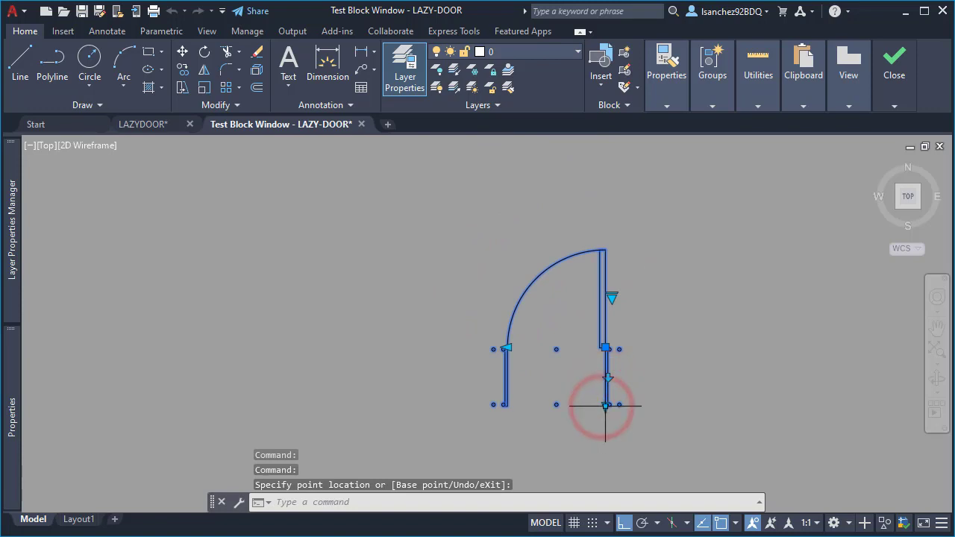
pyautogui.click(509, 347)
pyautogui.click(462, 343)
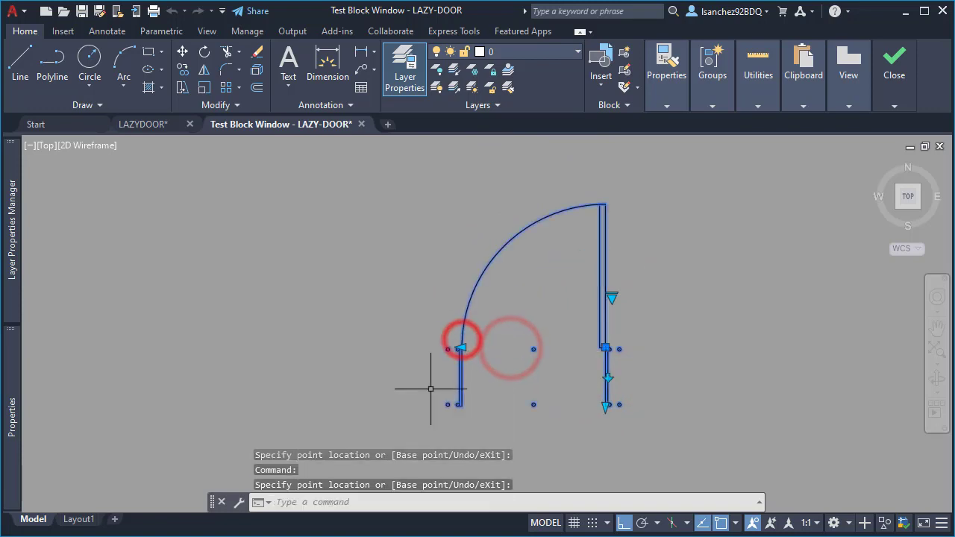
# Switch the test door to the Closed state, shorten its jambs, and flip it vertically back and forth.
pyautogui.click(611, 297)
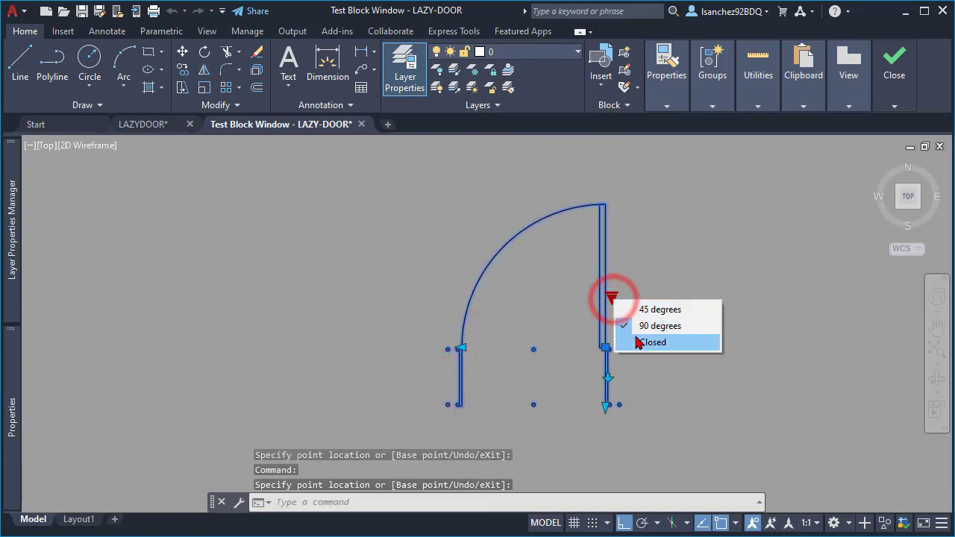
pyautogui.click(634, 337)
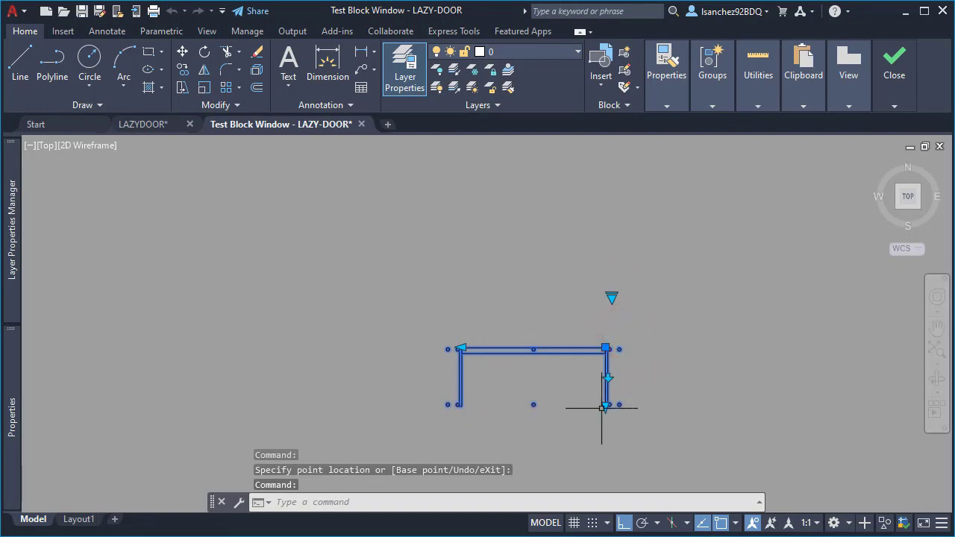
pyautogui.click(605, 407)
pyautogui.click(589, 379)
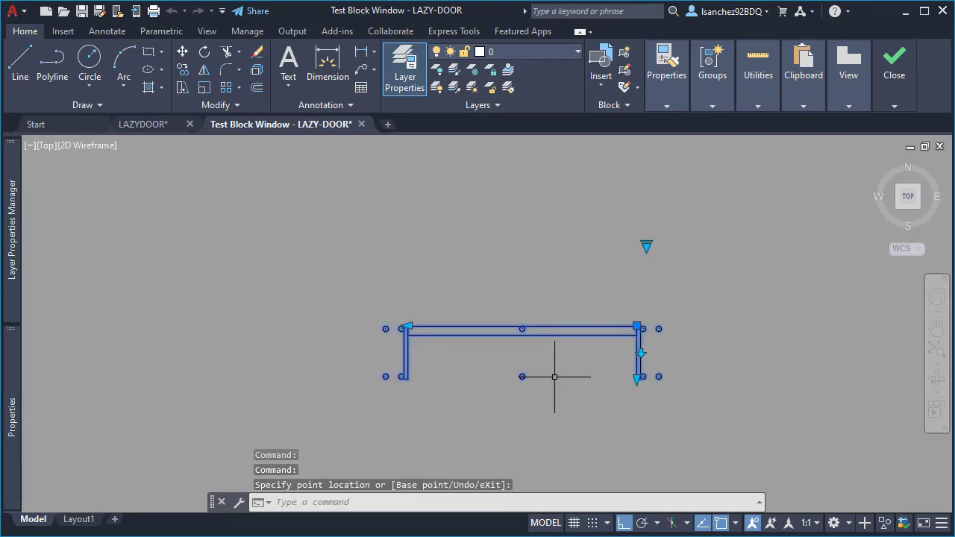
pyautogui.click(641, 352)
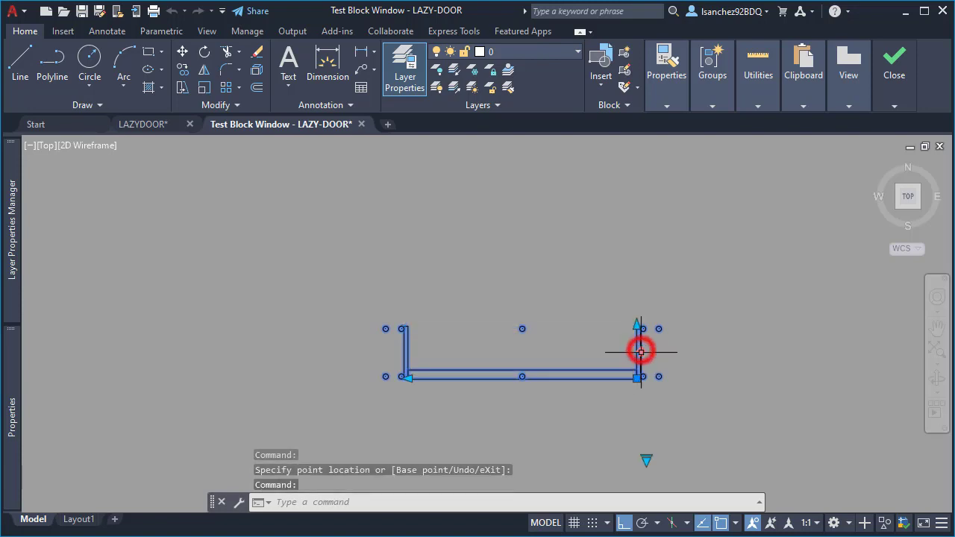
pyautogui.click(641, 351)
pyautogui.click(641, 351)
pyautogui.click(641, 351)
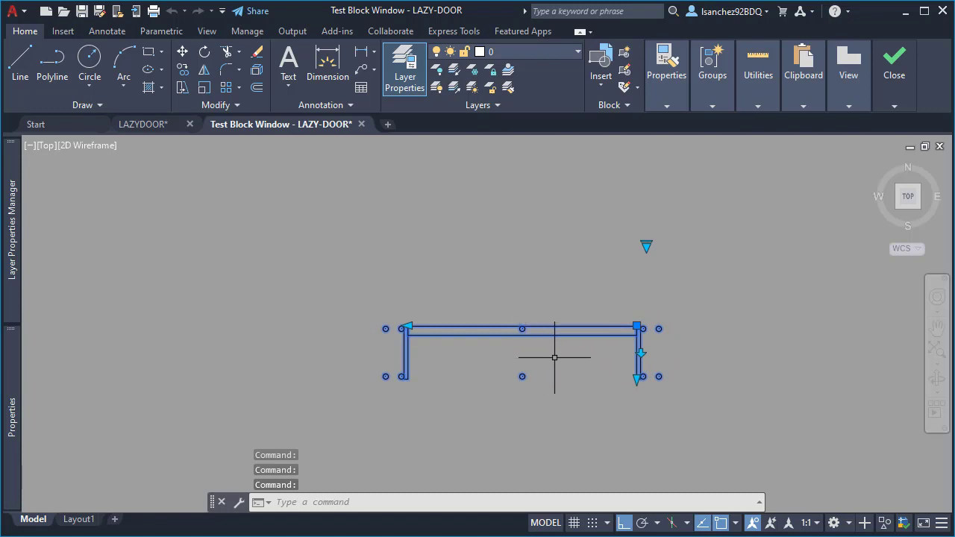
# Compare the horizontal flip grip in the 90 degrees and 45 degrees states, flipping the 45 degrees door horizontally and back.
pyautogui.click(646, 244)
pyautogui.click(687, 269)
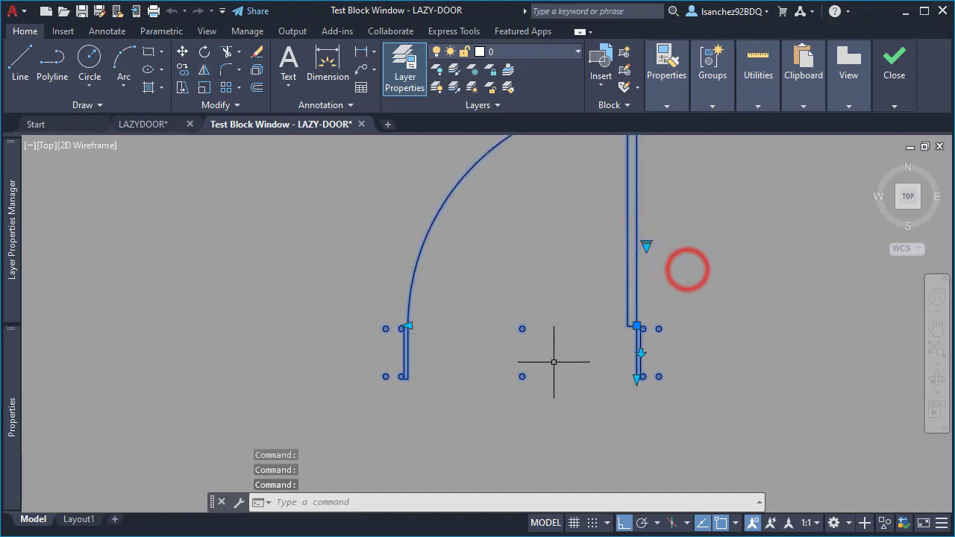
pyautogui.moveTo(550, 370); pyautogui.dragTo(557, 426, button='middle')
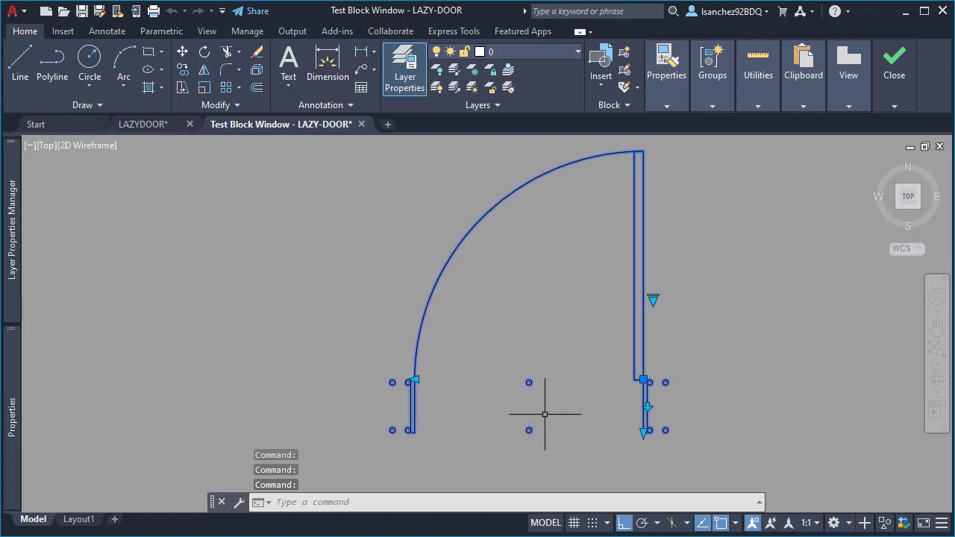
pyautogui.click(653, 299)
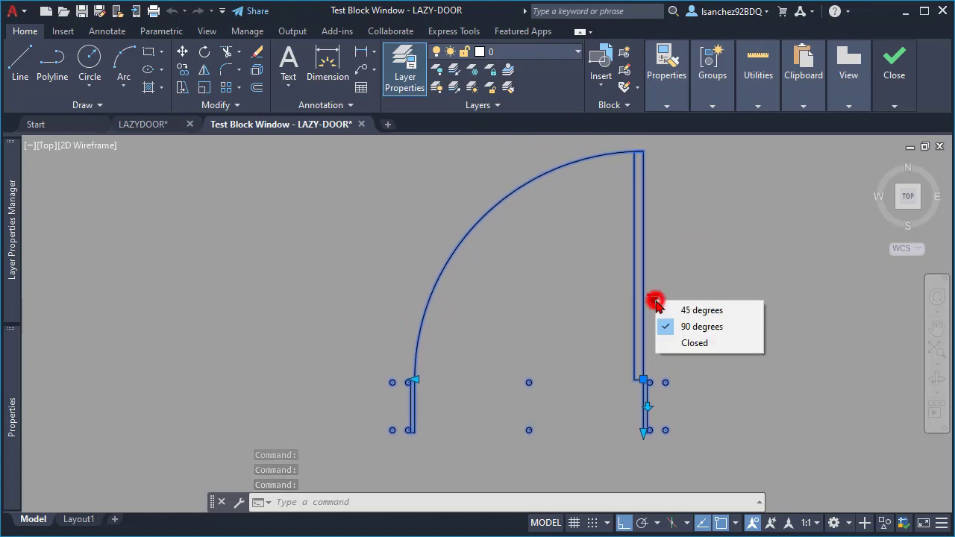
pyautogui.click(680, 310)
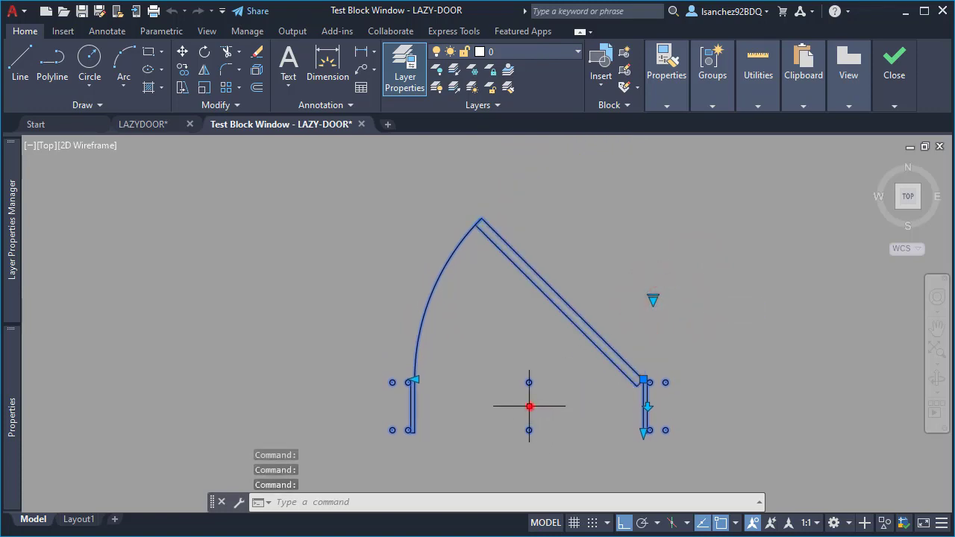
pyautogui.click(530, 406)
pyautogui.click(529, 406)
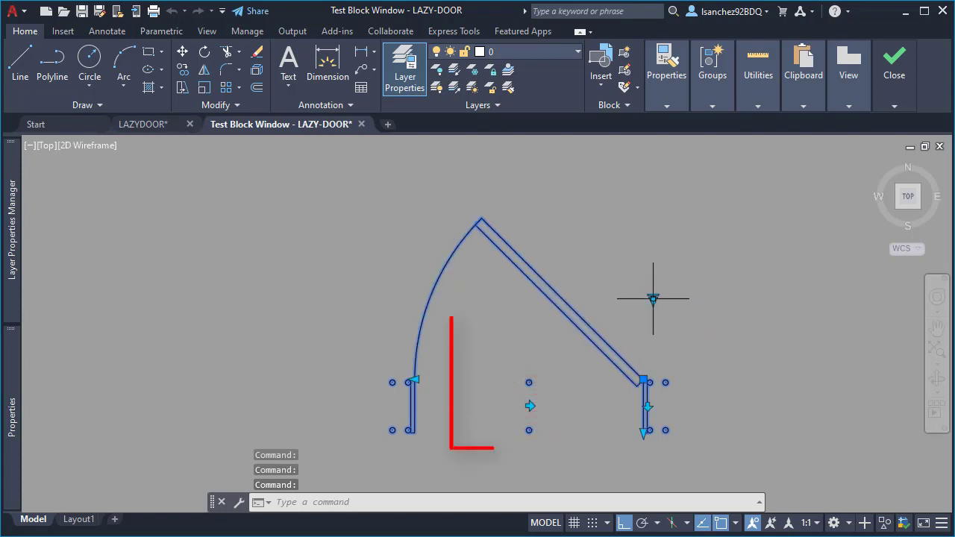
pyautogui.click(653, 298)
pyautogui.click(677, 327)
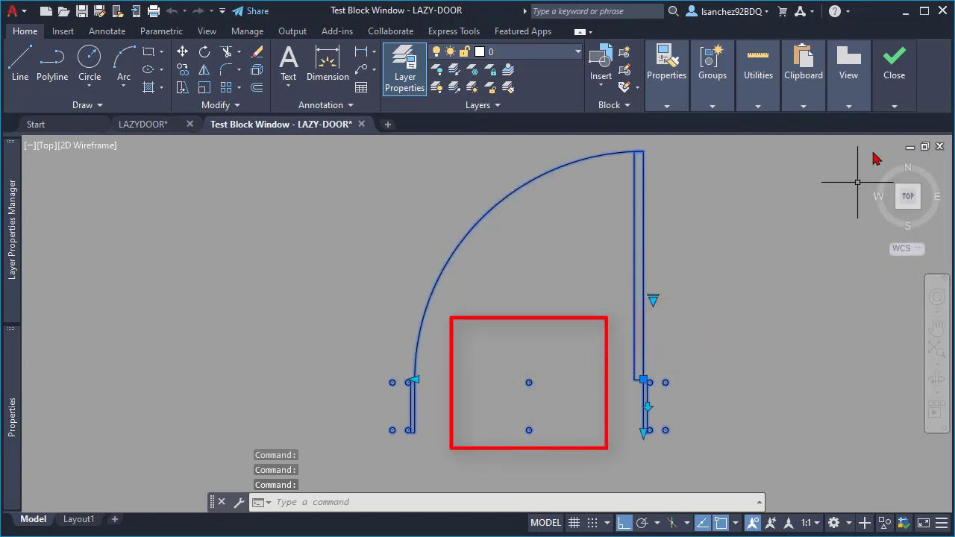
# Close the block test and display the hidden objects in the 45 degrees visibility state.
pyautogui.click(893, 71)
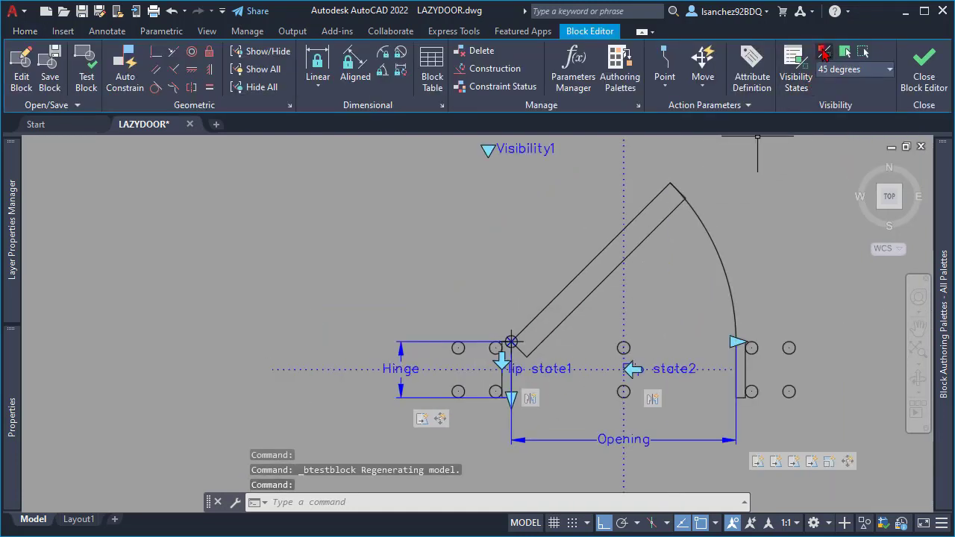
pyautogui.click(824, 52)
pyautogui.scroll(3, 653, 326)
# Examine the objects linked to the Flip state2 parameter's flip action and show all actions.
pyautogui.click(632, 306)
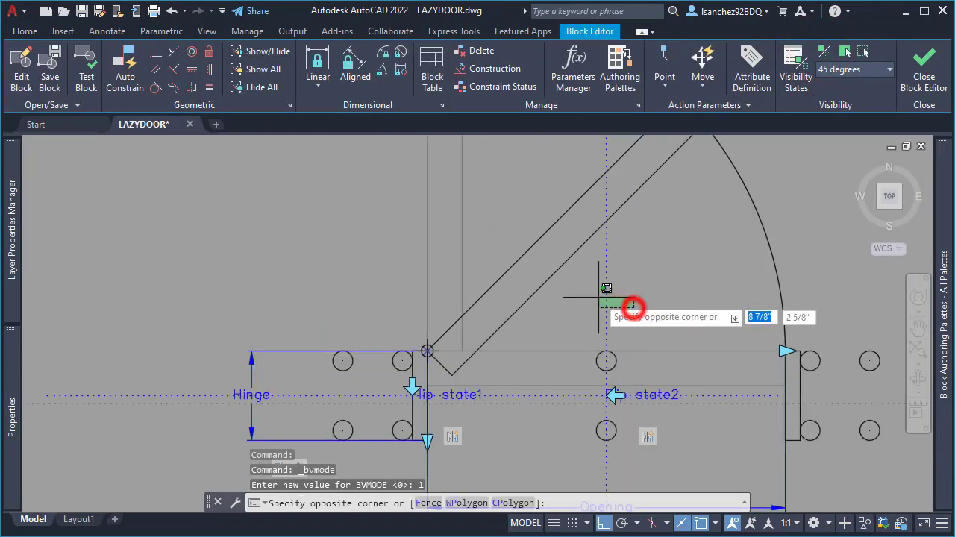
pyautogui.click(632, 306)
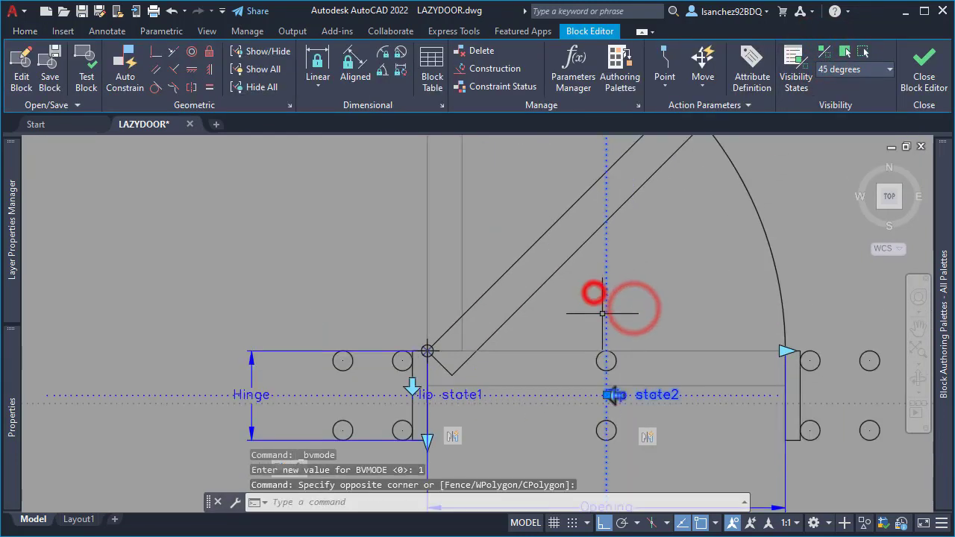
pyautogui.click(646, 439)
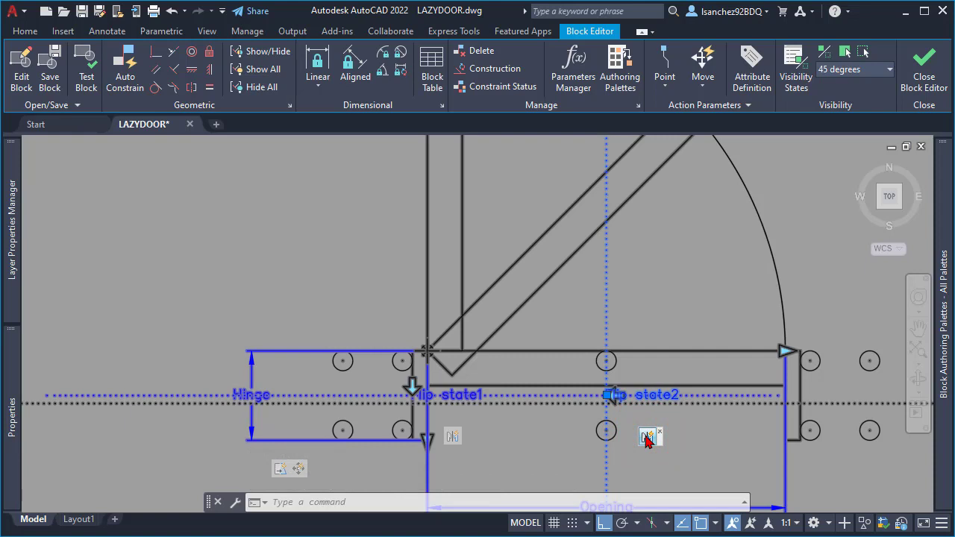
pyautogui.rightClick(647, 441)
pyautogui.moveTo(694, 466)
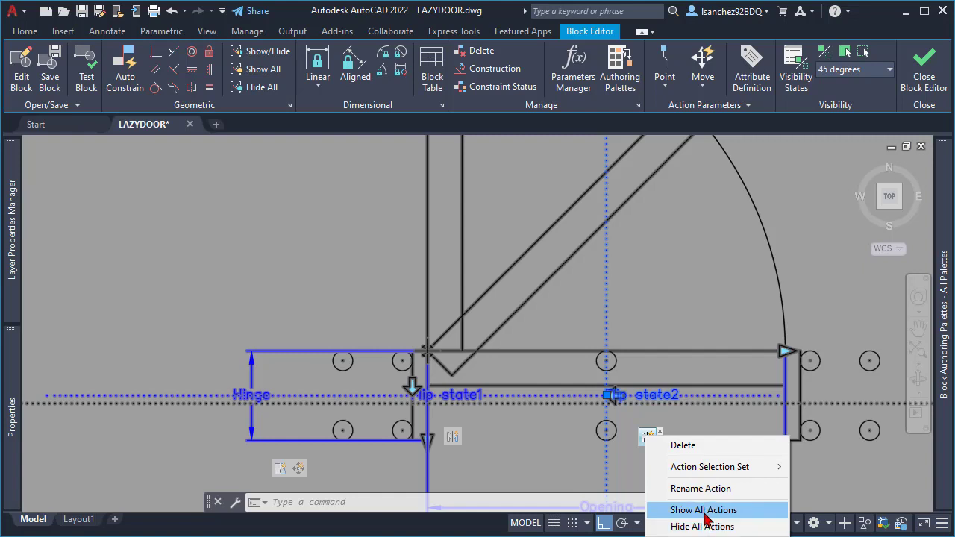
pyautogui.click(703, 511)
pyautogui.moveTo(634, 314)
pyautogui.mouseDown(button='middle')
pyautogui.moveTo(597, 319)
pyautogui.moveTo(618, 320)
pyautogui.mouseUp(button='middle')
pyautogui.scroll(-2, 597, 319)
pyautogui.click(627, 303)
pyautogui.press('Escape')
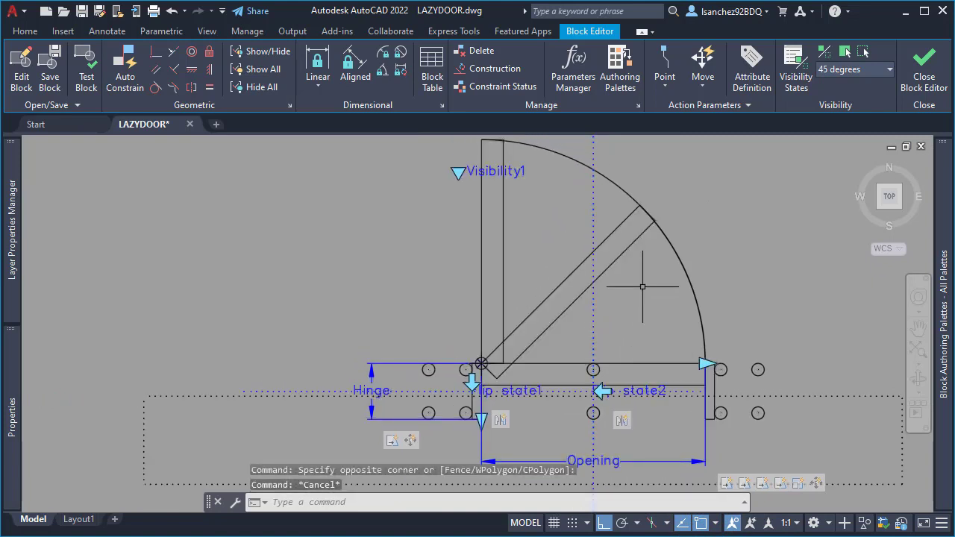
# Make the Flip state2 parameter visible in all visibility states, and set 90 degrees as the current state.
pyautogui.click(841, 71)
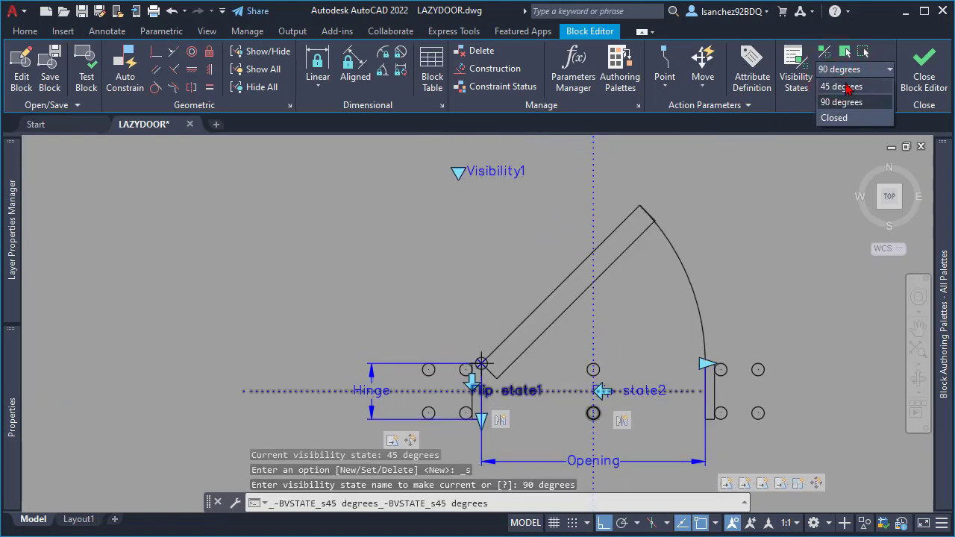
pyautogui.click(847, 87)
pyautogui.press('Escape')
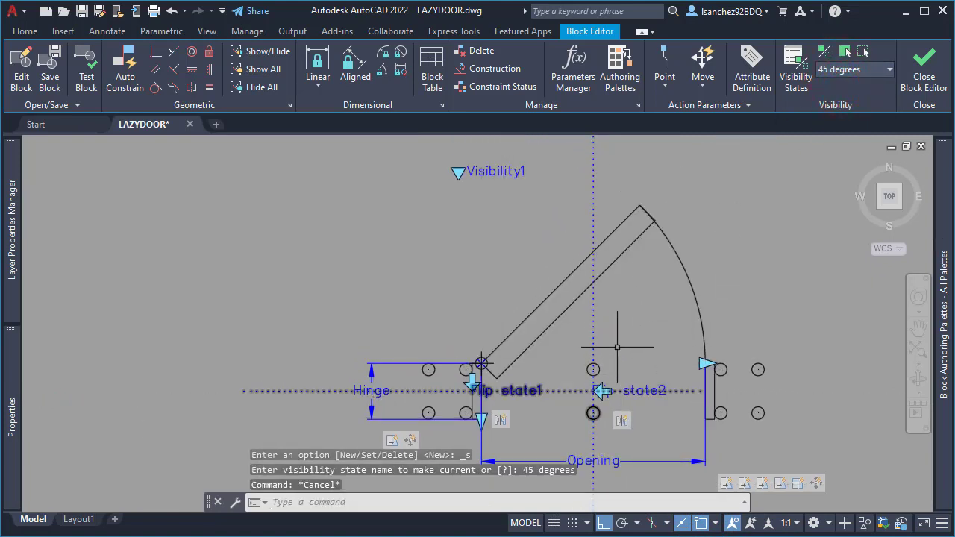
pyautogui.click(593, 321)
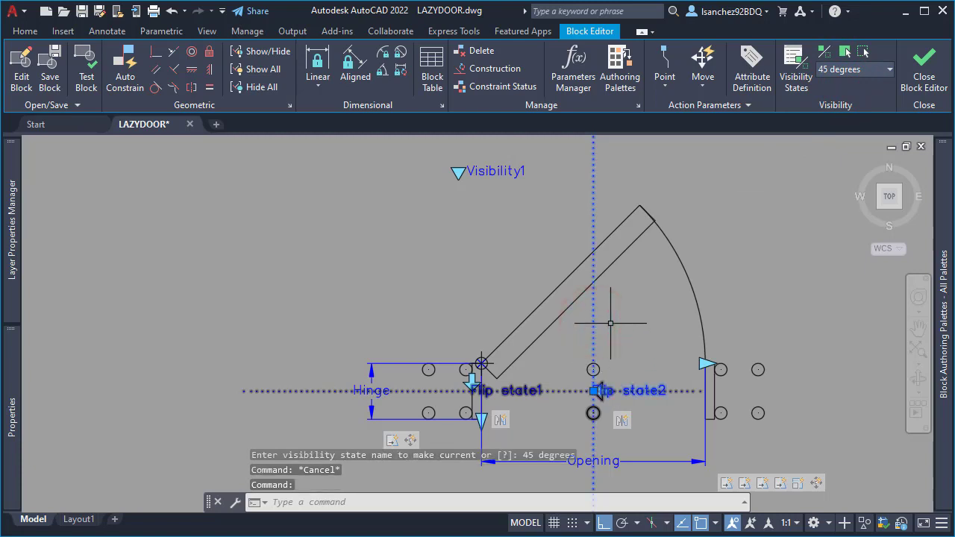
pyautogui.rightClick(596, 319)
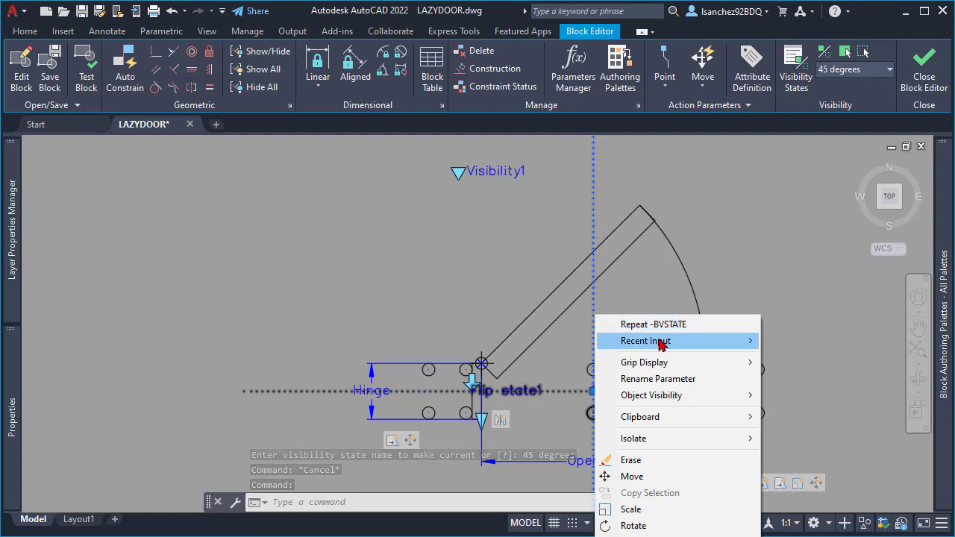
pyautogui.moveTo(668, 339)
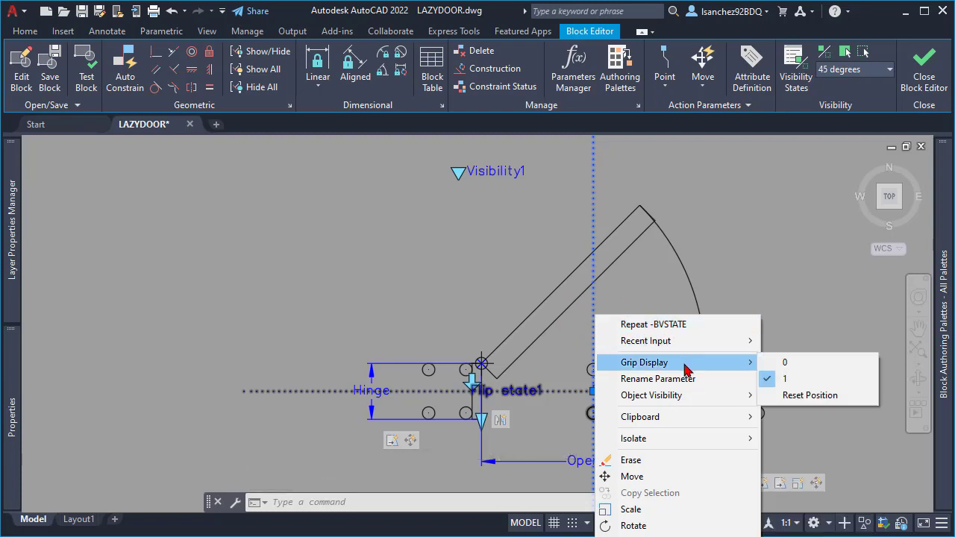
pyautogui.moveTo(698, 397)
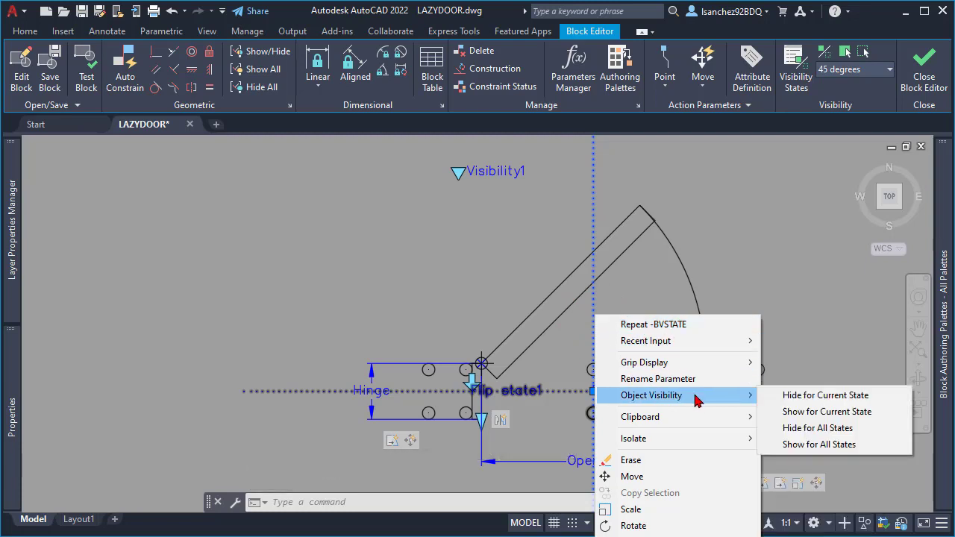
pyautogui.click(812, 445)
pyautogui.click(849, 71)
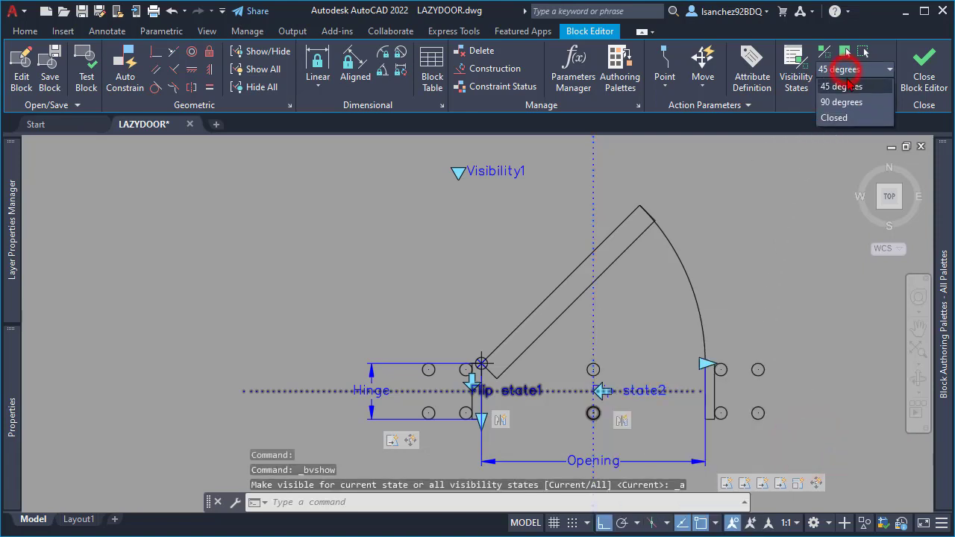
pyautogui.click(847, 101)
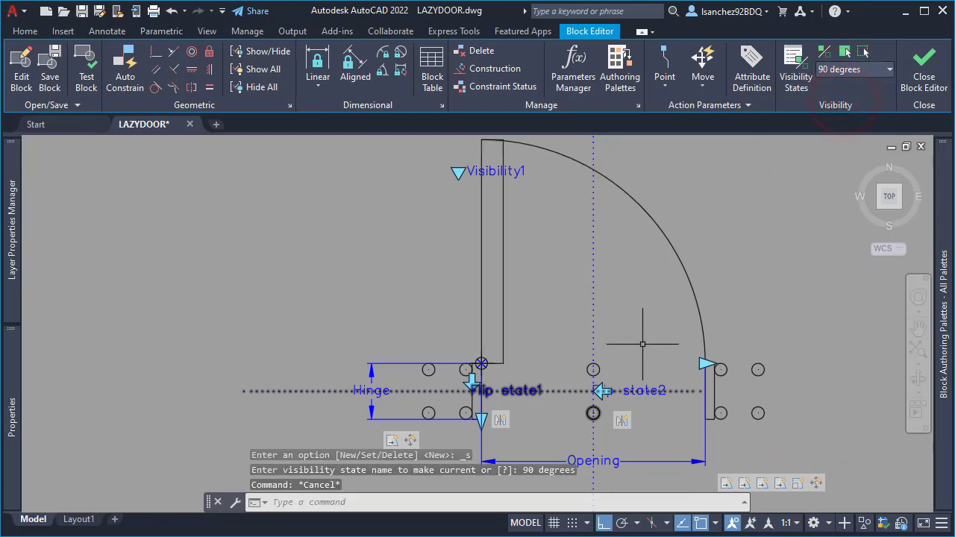
# Test the block again and switch the test door to the 90 degrees visibility state.
pyautogui.click(87, 71)
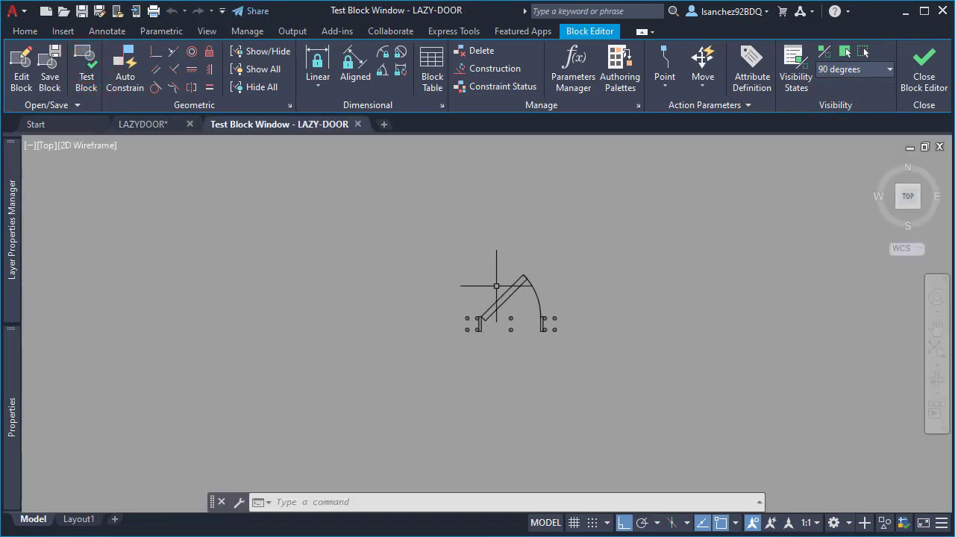
pyautogui.click(512, 290)
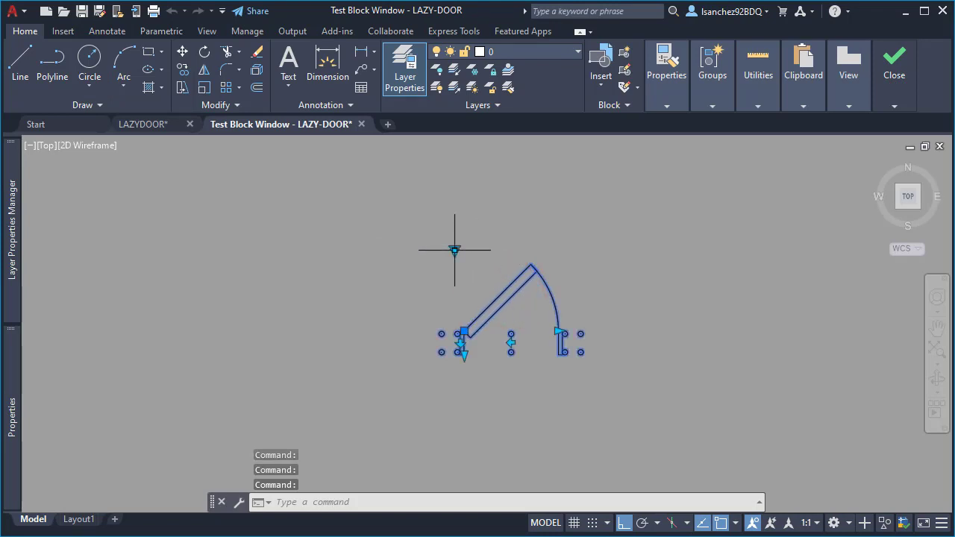
pyautogui.click(454, 250)
pyautogui.click(488, 275)
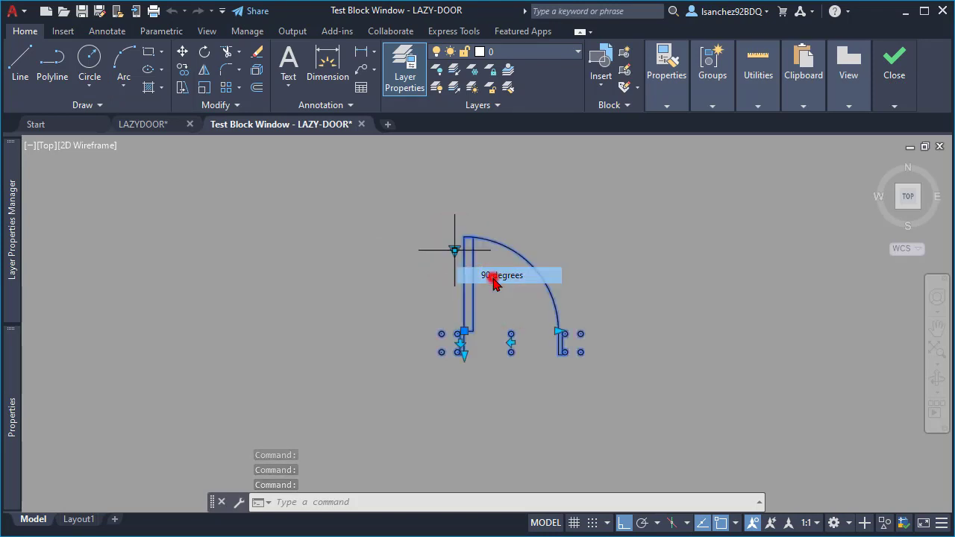
# Widen the 90 degrees door's opening and flip it horizontally several times to test the center flip grip.
pyautogui.scroll(2, 499, 310)
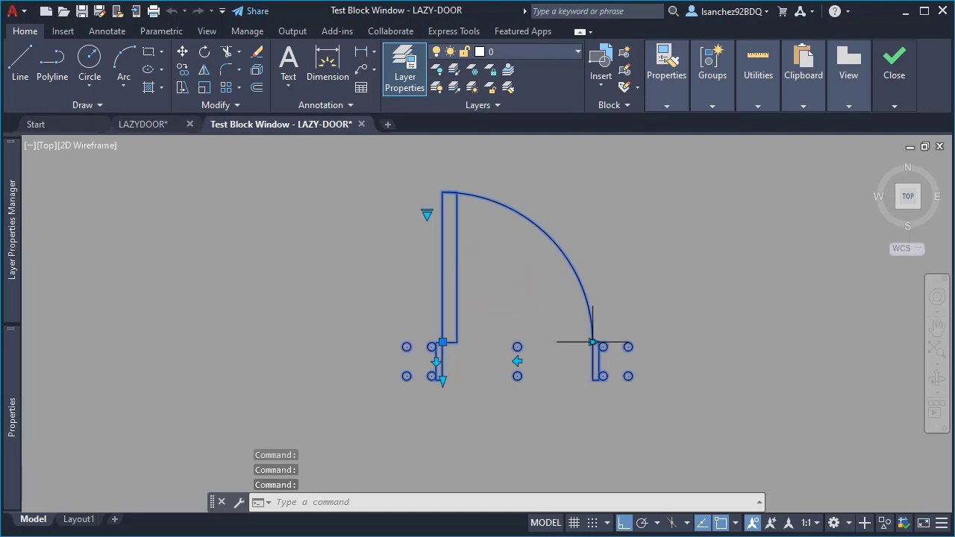
pyautogui.click(593, 342)
pyautogui.click(691, 330)
pyautogui.scroll(-2, 546, 413)
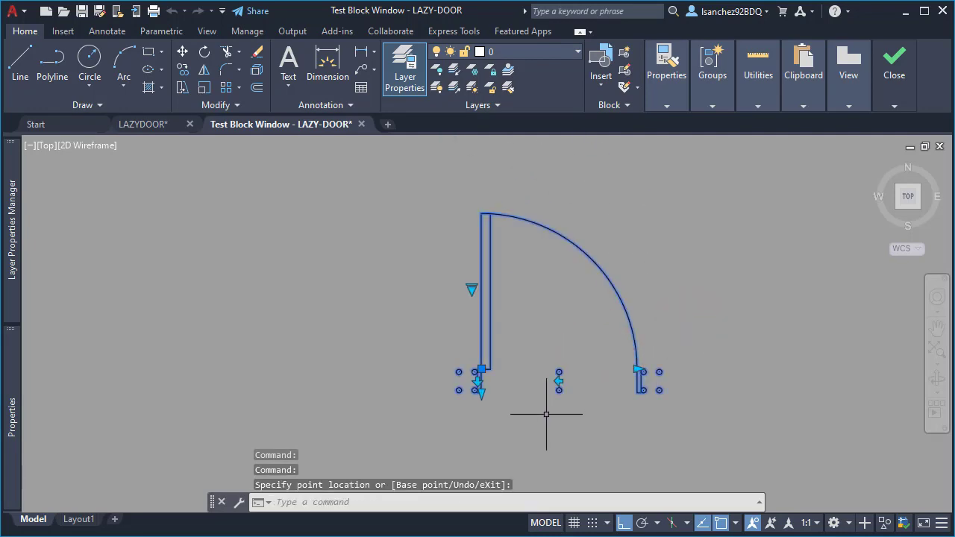
pyautogui.moveTo(546, 414); pyautogui.dragTo(533, 376, button='middle')
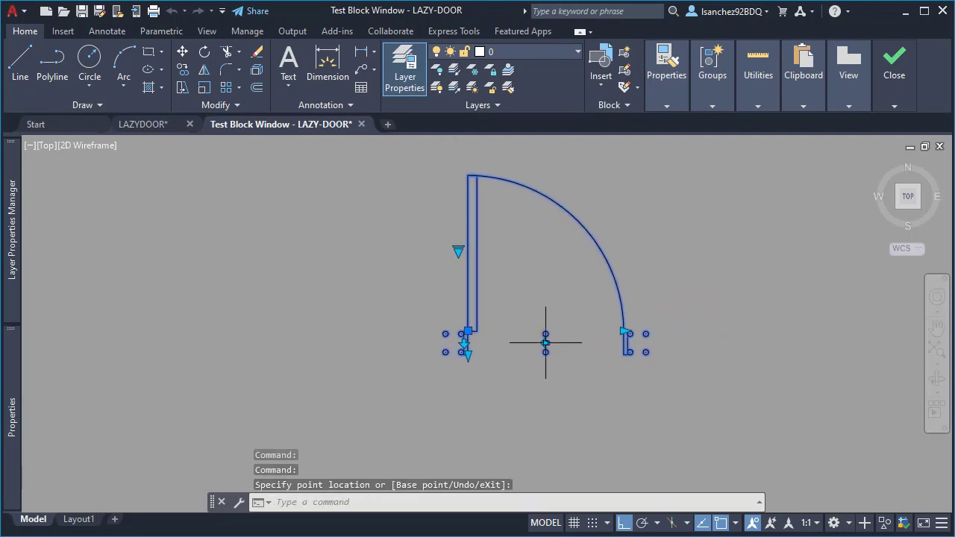
pyautogui.click(545, 344)
pyautogui.click(546, 344)
pyautogui.click(545, 345)
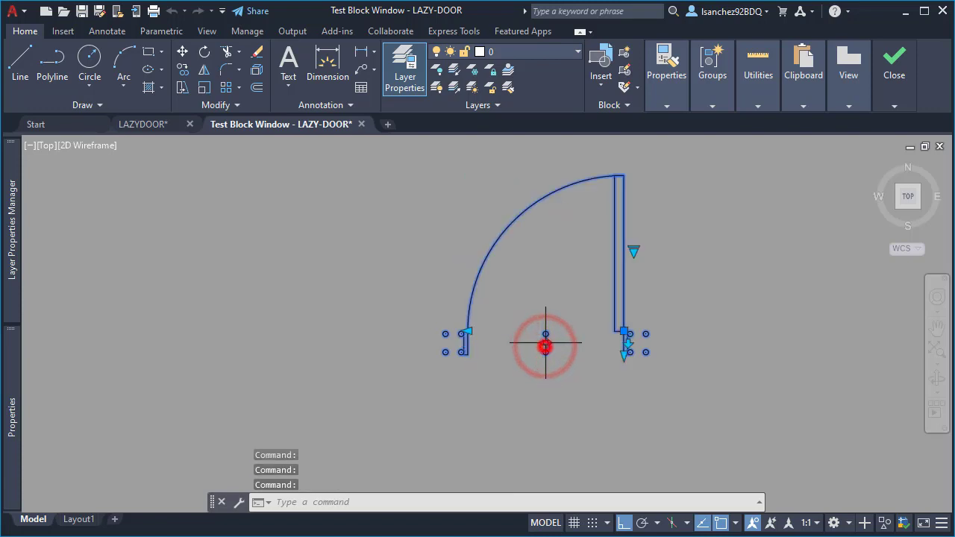
# Lengthen the 90 degrees test door's hinge jambs and flip the door vertically to test the flip grip.
pyautogui.click(624, 354)
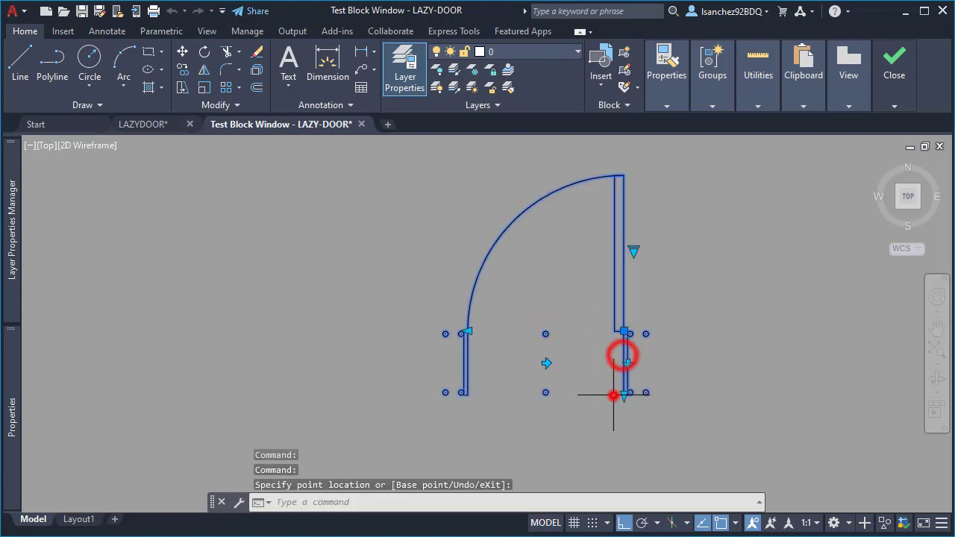
pyautogui.click(614, 396)
pyautogui.click(628, 363)
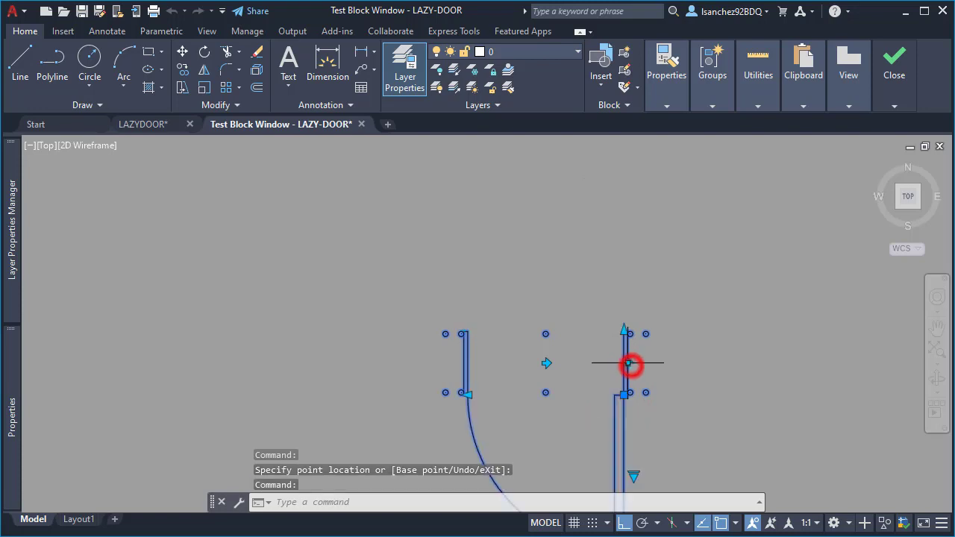
# Narrow the vertically flipped 90 degrees door's opening, flip it back vertically, and widen the opening to test both grips together.
pyautogui.scroll(-2, 571, 340)
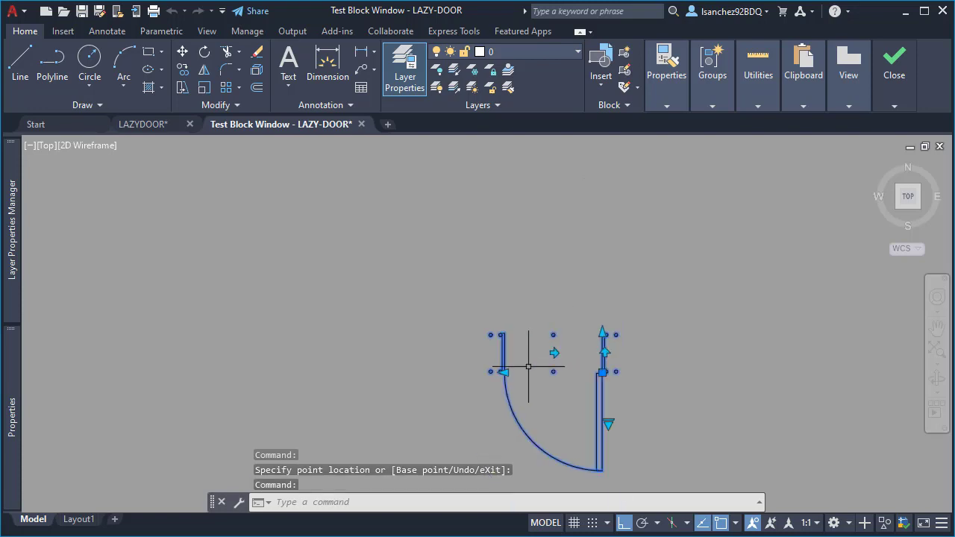
pyautogui.click(506, 371)
pyautogui.click(518, 373)
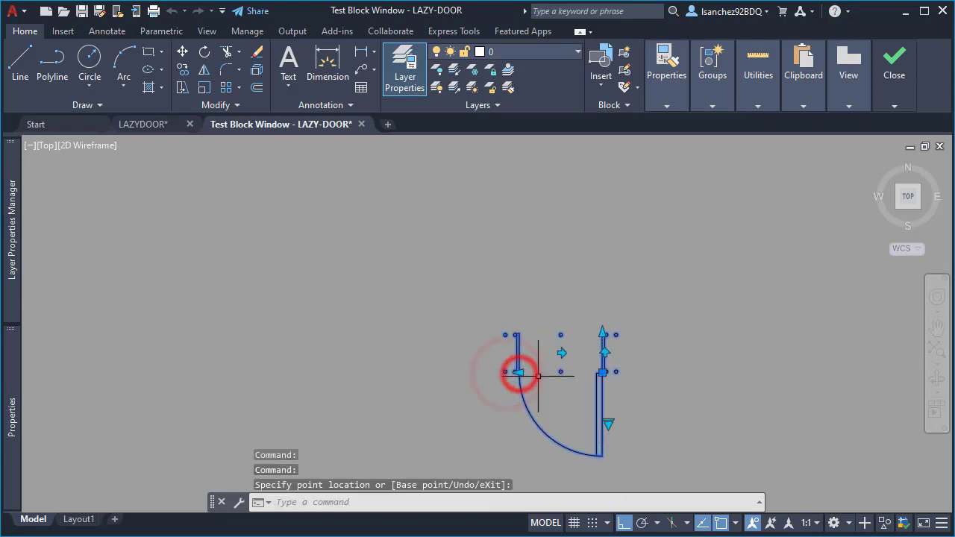
pyautogui.click(604, 353)
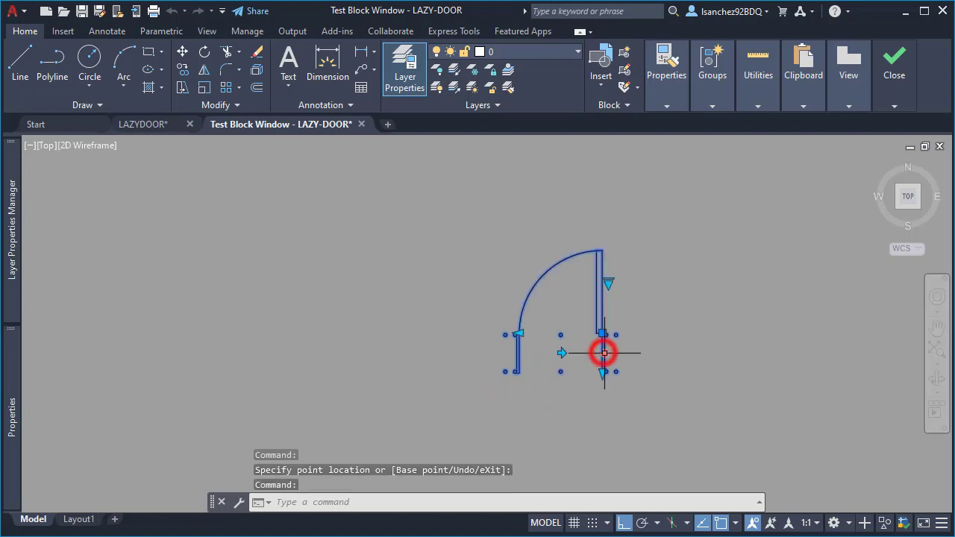
pyautogui.click(522, 333)
pyautogui.click(485, 316)
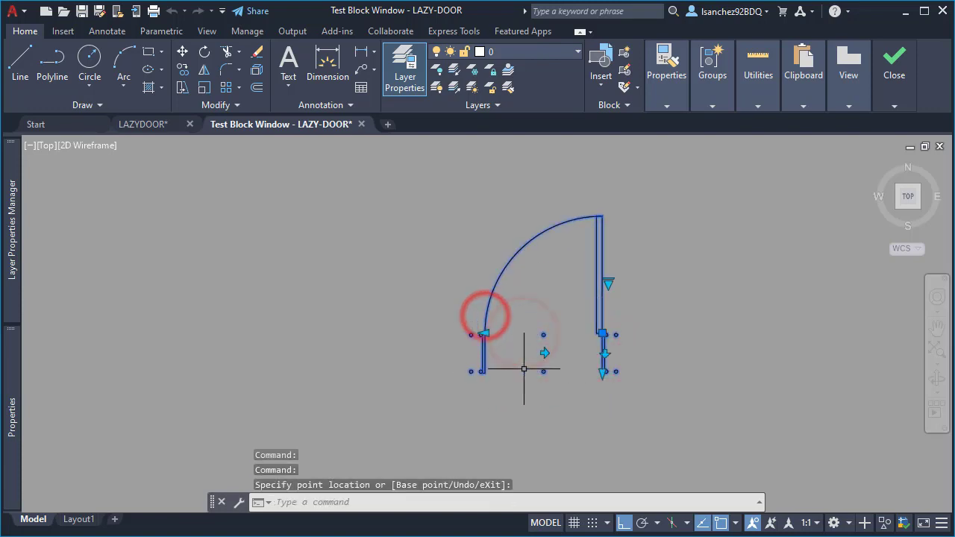
# Switch the test door to the Closed visibility state and flip it horizontally twice.
pyautogui.click(612, 278)
pyautogui.click(608, 281)
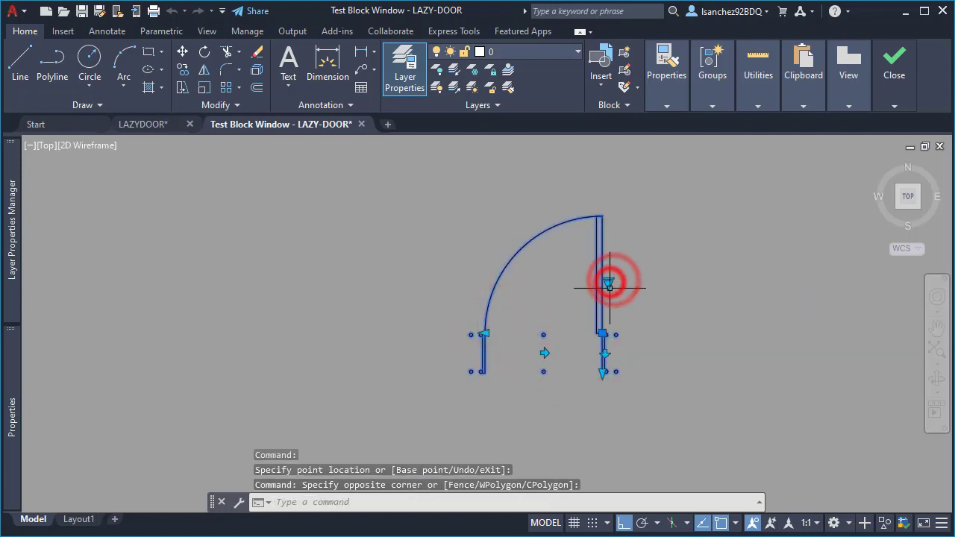
pyautogui.click(608, 282)
pyautogui.click(635, 321)
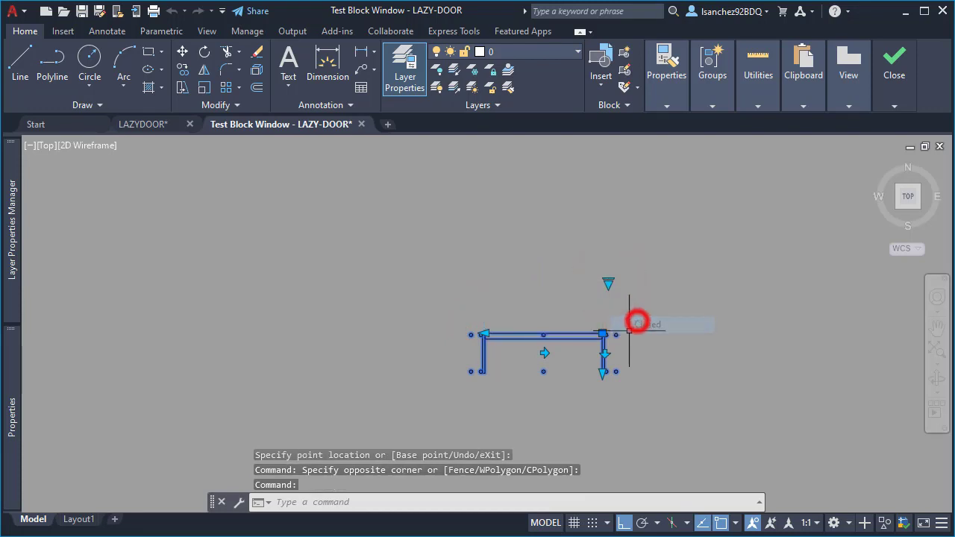
pyautogui.click(544, 353)
pyautogui.click(545, 353)
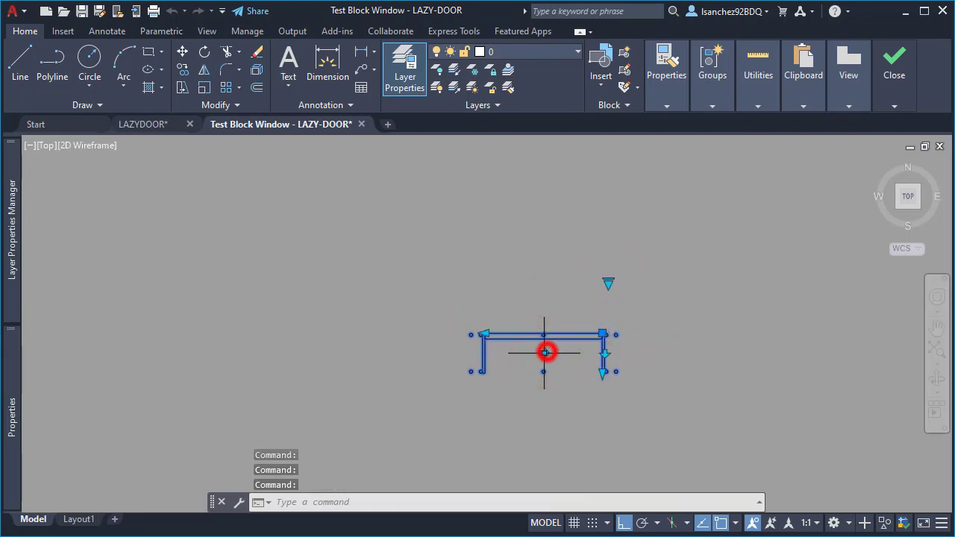
# Lengthen the closed door's hinge jambs and widen its opening to test the stretch grips.
pyautogui.click(604, 372)
pyautogui.click(595, 393)
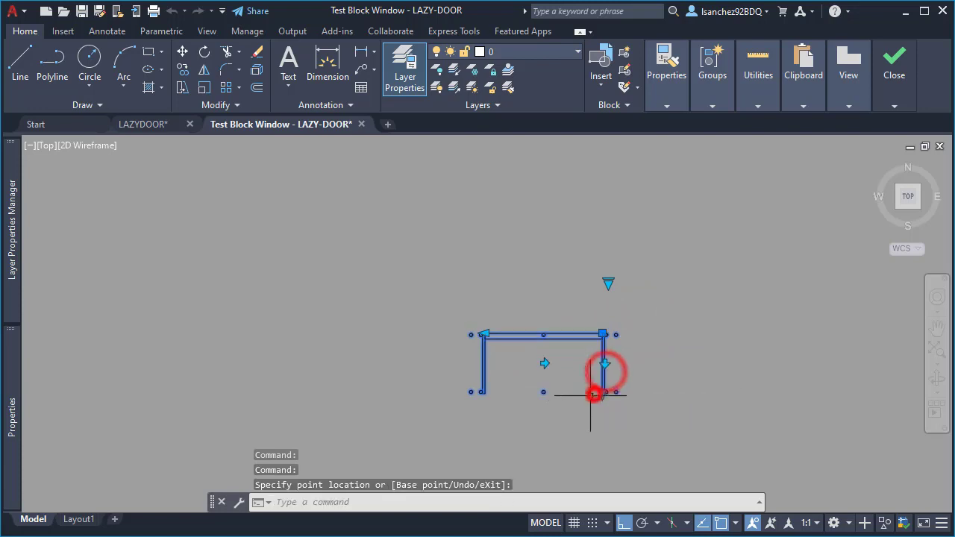
pyautogui.scroll(2, 559, 383)
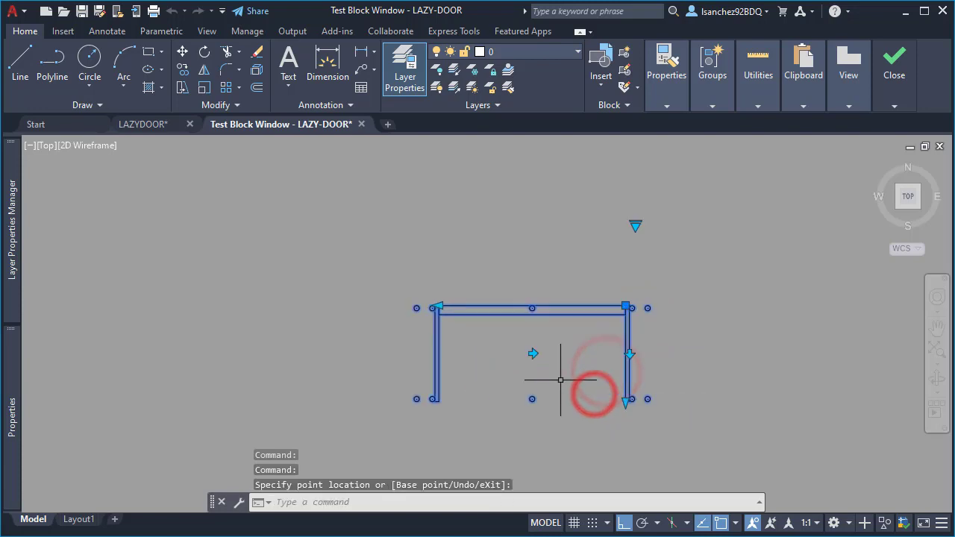
pyautogui.click(438, 306)
pyautogui.click(388, 289)
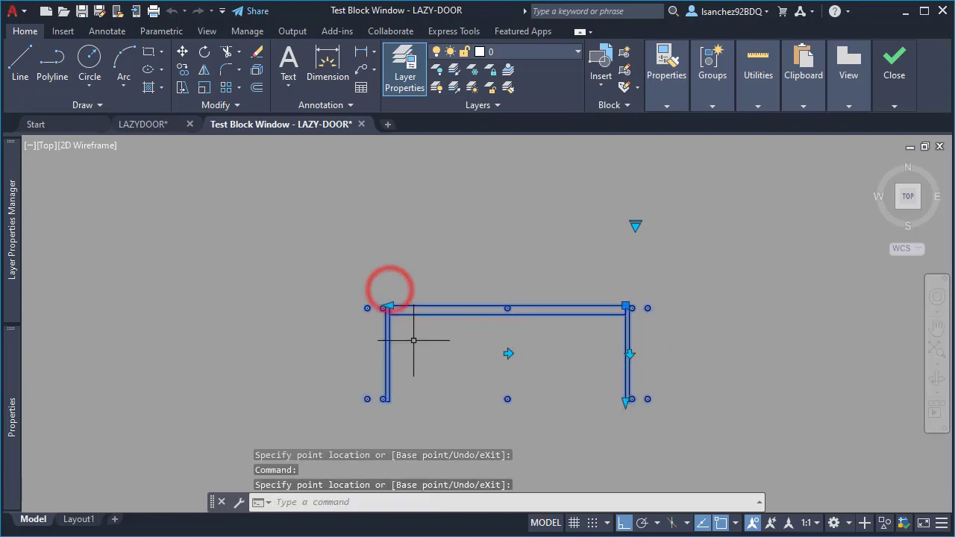
# Flip the closed door vertically and horizontally, and widen its opening and shorten its hinge jambs in the flipped position.
pyautogui.click(631, 356)
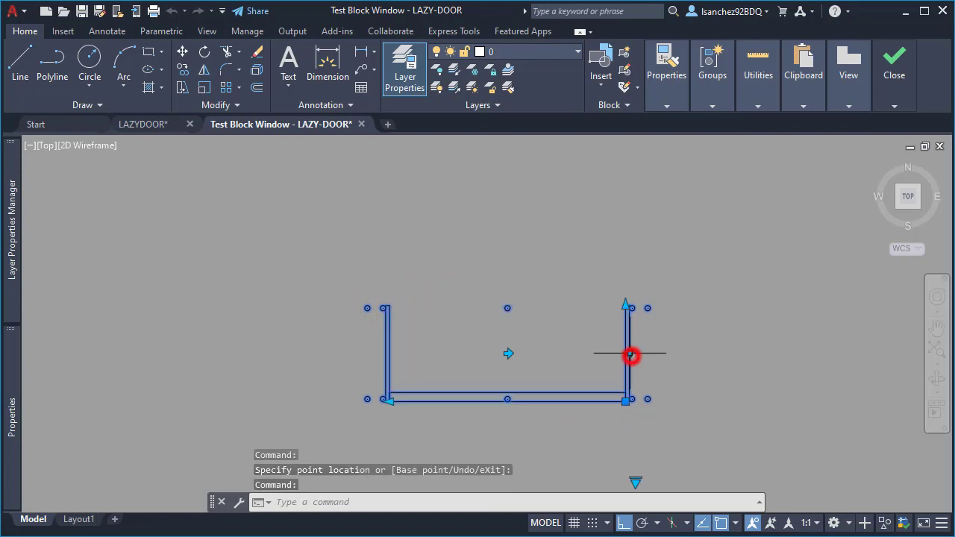
pyautogui.click(629, 353)
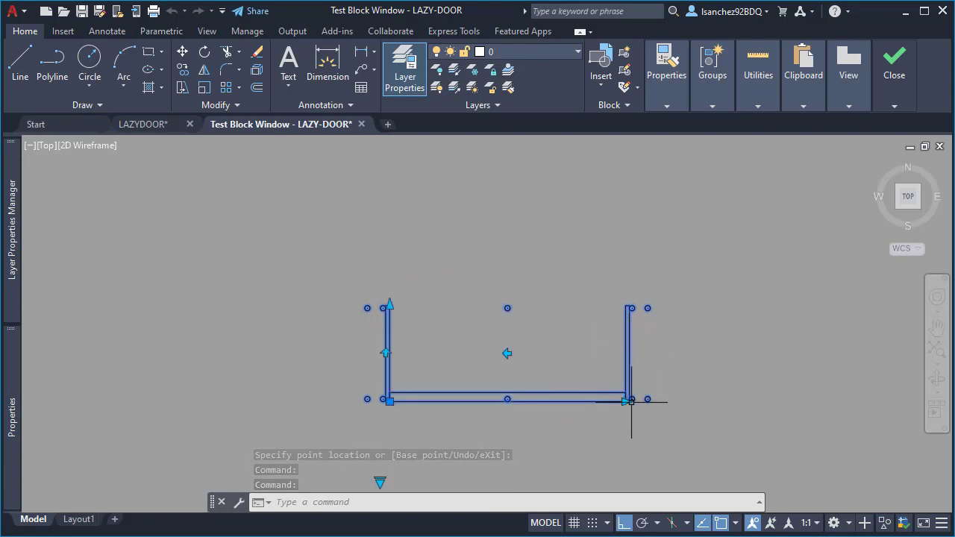
pyautogui.click(629, 402)
pyautogui.click(697, 401)
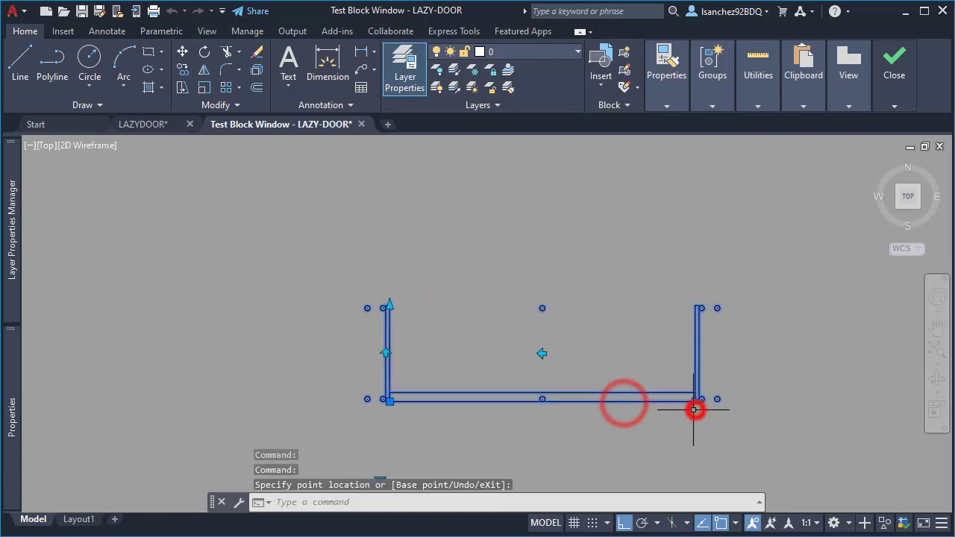
pyautogui.click(390, 305)
pyautogui.click(428, 356)
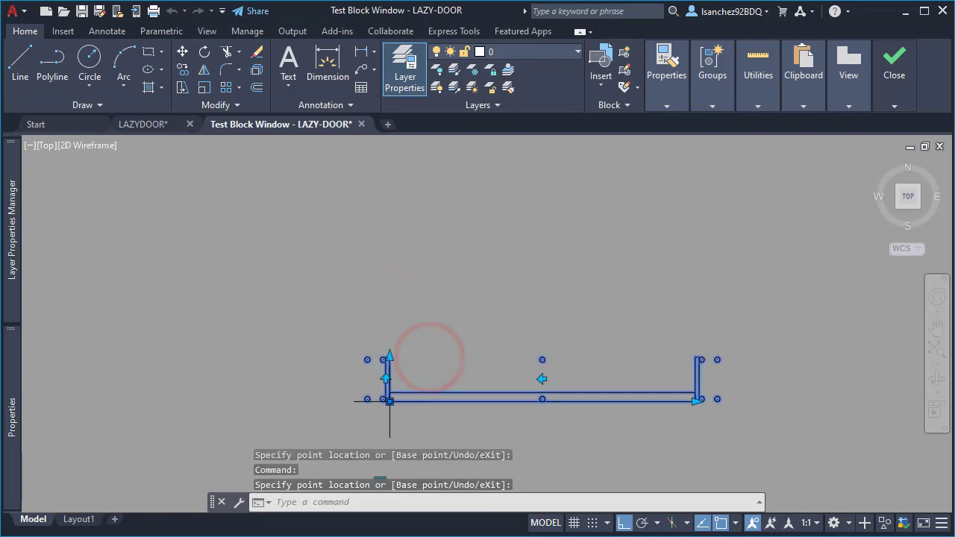
pyautogui.moveTo(447, 334); pyautogui.dragTo(450, 271, button='middle')
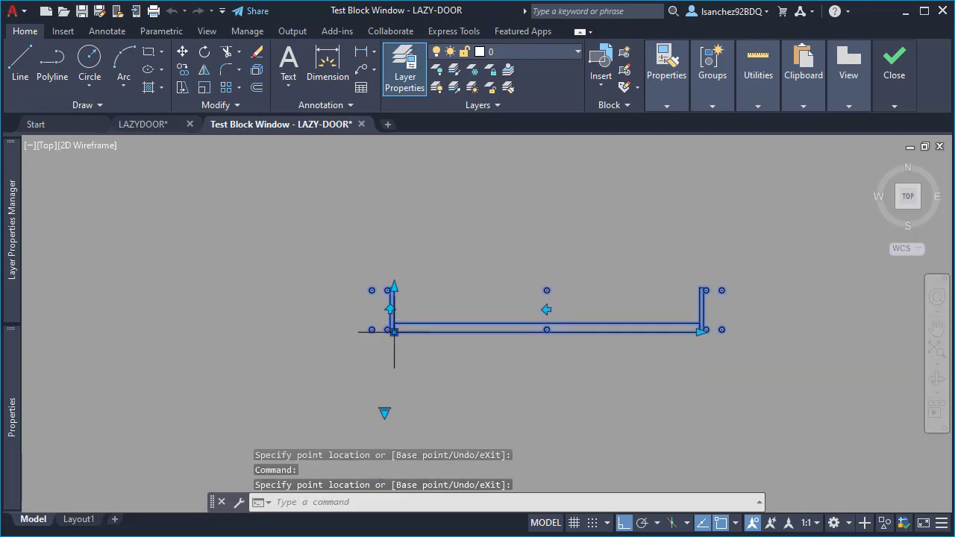
# Switch the flipped test door to the 90 degrees state, and narrow its opening before and after a horizontal flip.
pyautogui.click(384, 413)
pyautogui.click(420, 438)
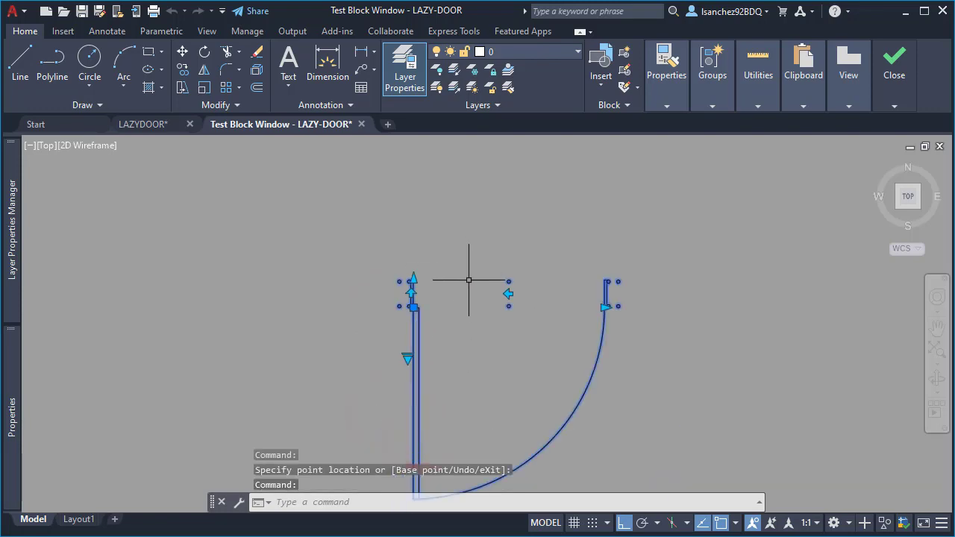
pyautogui.click(604, 306)
pyautogui.click(544, 320)
pyautogui.scroll(2, 480, 335)
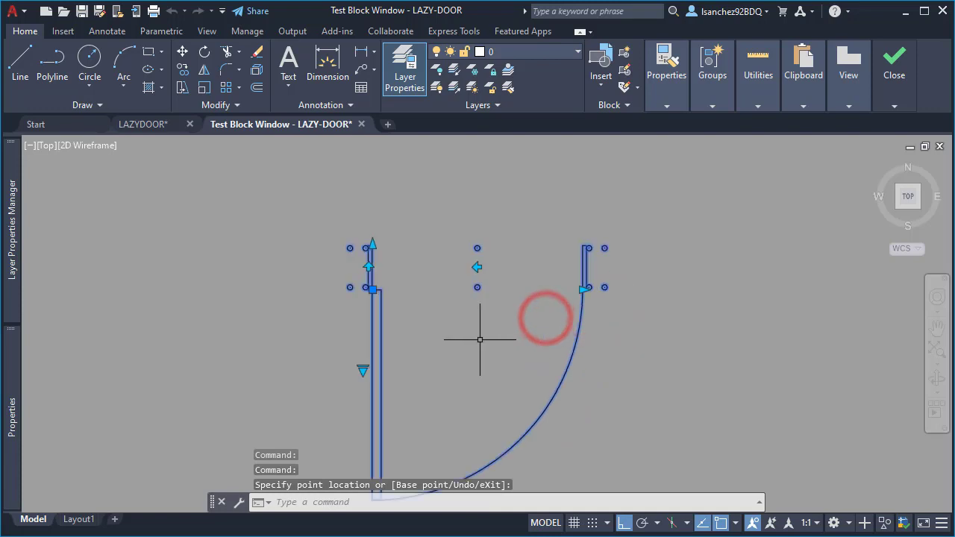
pyautogui.click(477, 267)
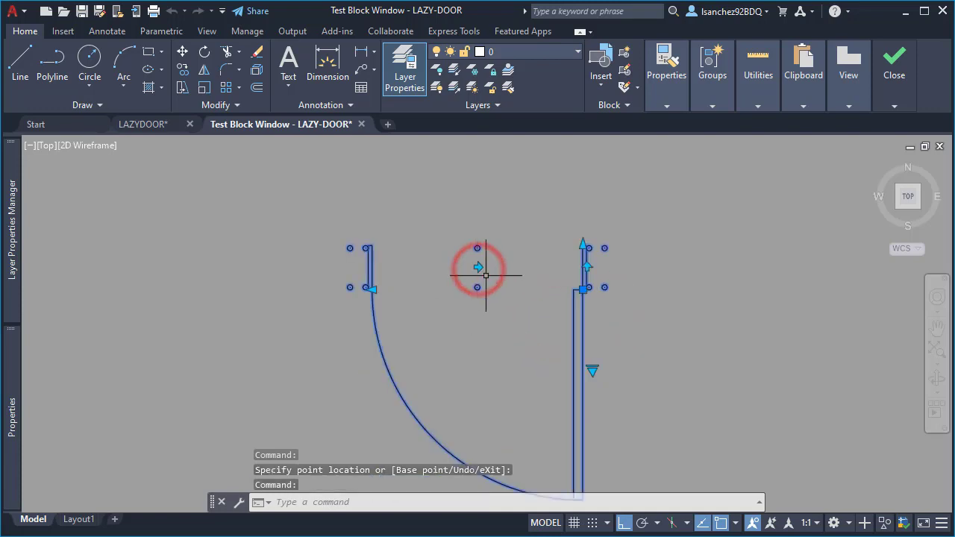
pyautogui.click(369, 290)
pyautogui.click(430, 306)
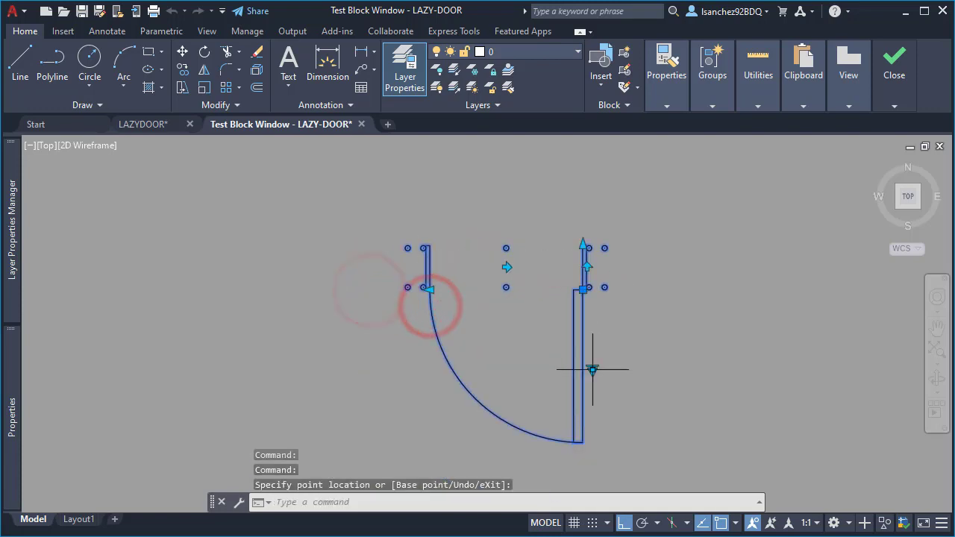
# Switch the test door to the 45-degree open state, and widen its opening and lengthen its hinge jambs.
pyautogui.click(591, 371)
pyautogui.click(625, 386)
pyautogui.click(431, 290)
pyautogui.click(376, 324)
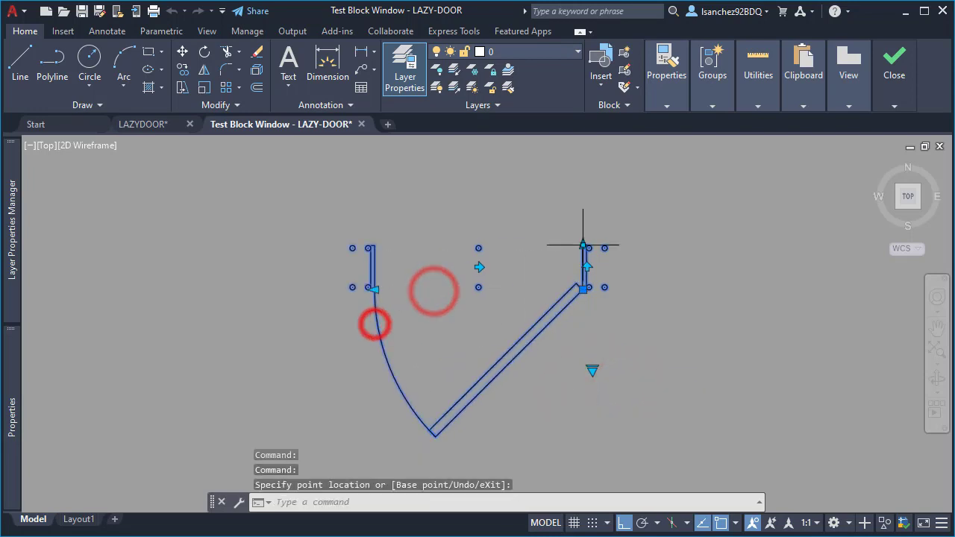
pyautogui.click(583, 245)
pyautogui.click(560, 267)
pyautogui.click(585, 207)
pyautogui.click(587, 250)
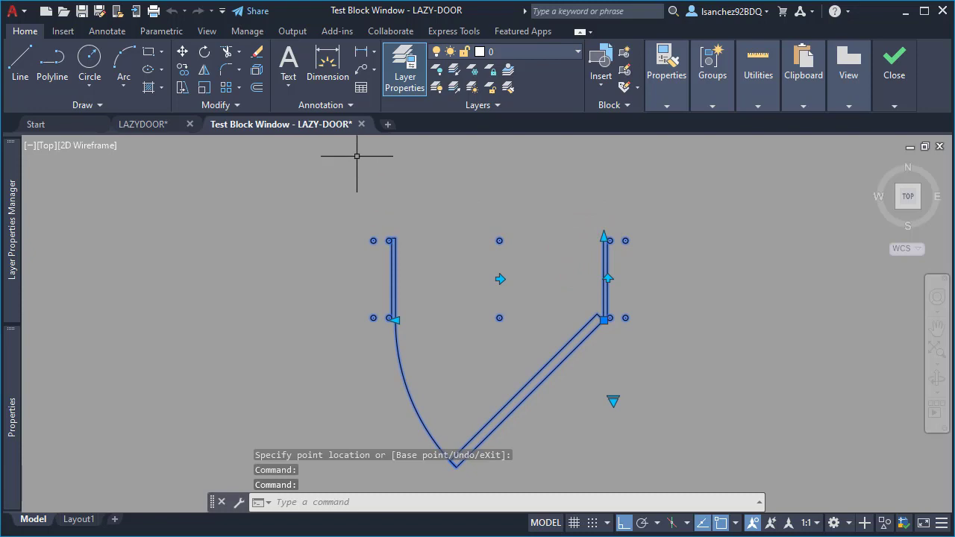
# Close the block test and save the LAZY-DOOR block with its parameter changes, updating all block references.
pyautogui.moveTo(895, 68)
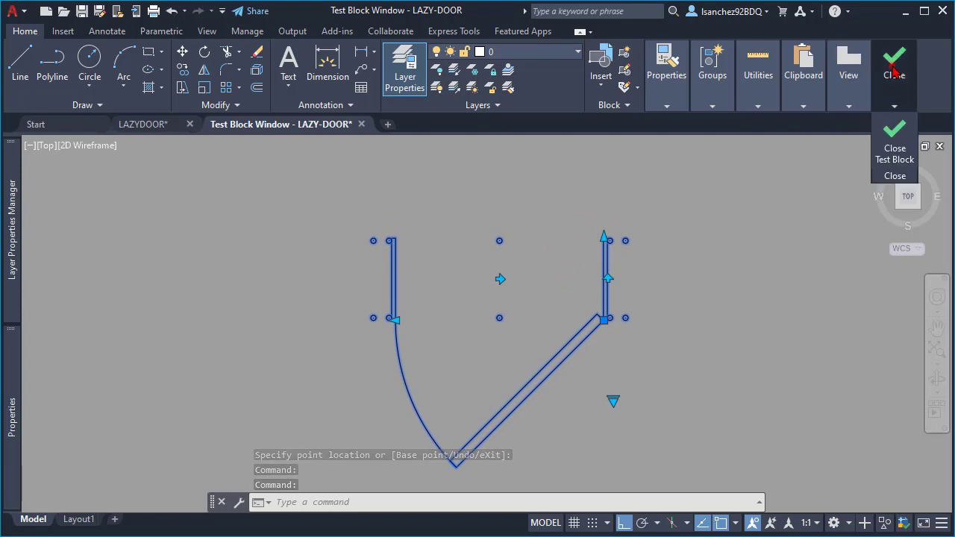
pyautogui.click(890, 133)
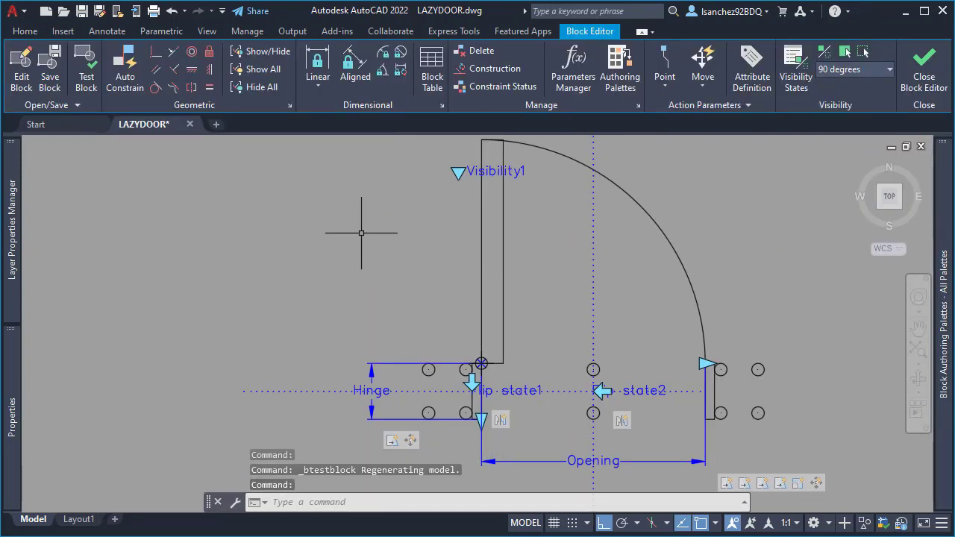
pyautogui.click(52, 72)
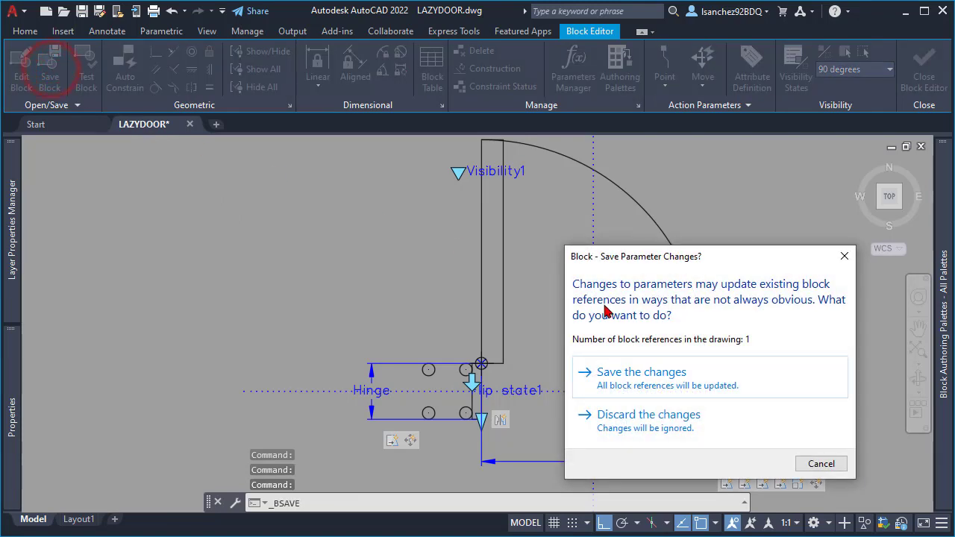
pyautogui.click(658, 380)
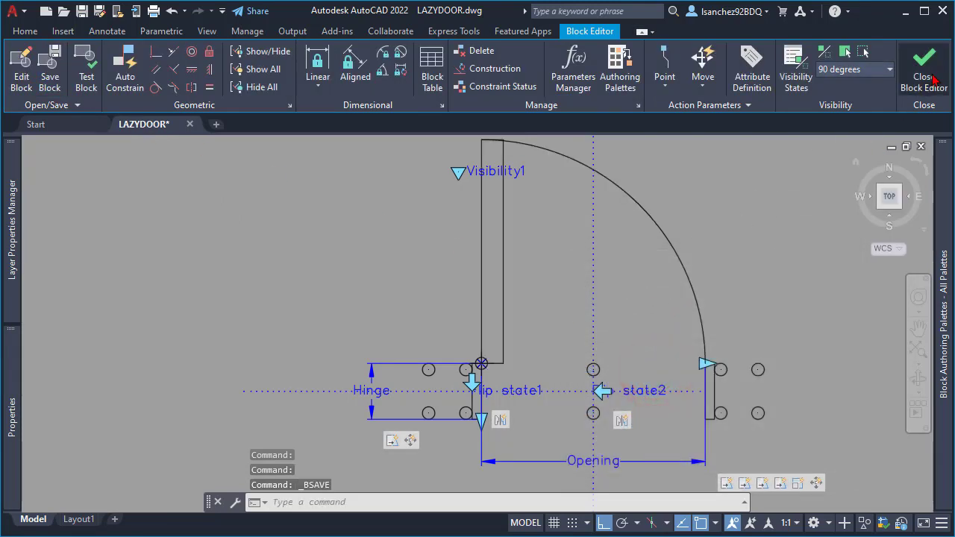